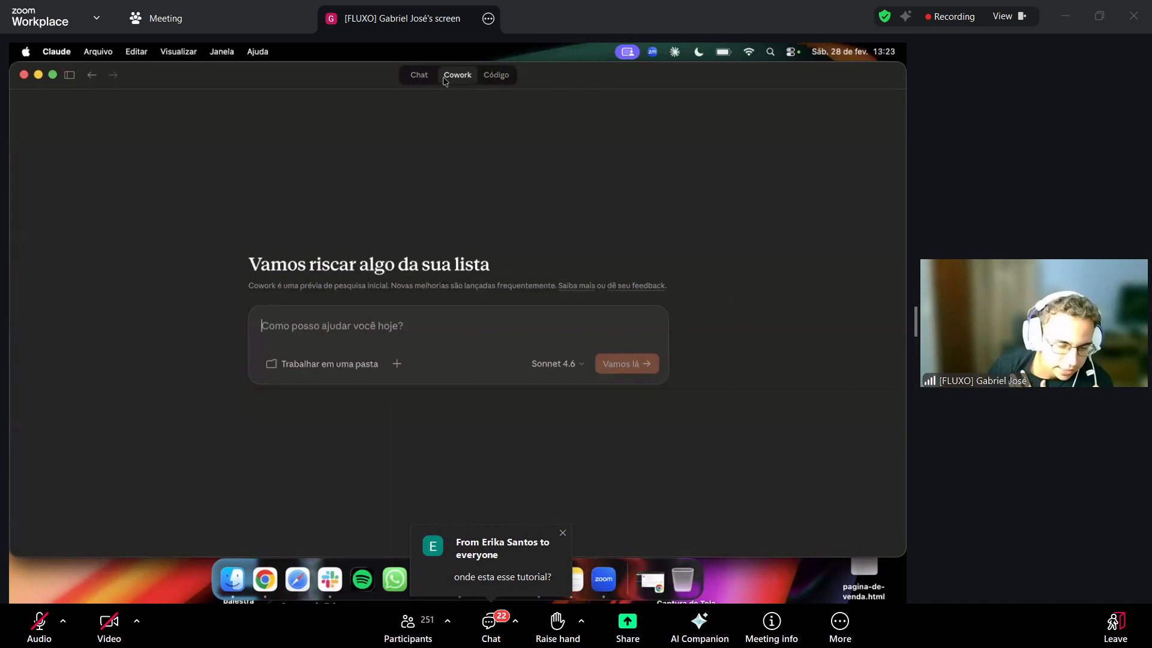
Run the /criar-pagina command in a new Cowork task to start generating a sales page.
left_click(447, 334)
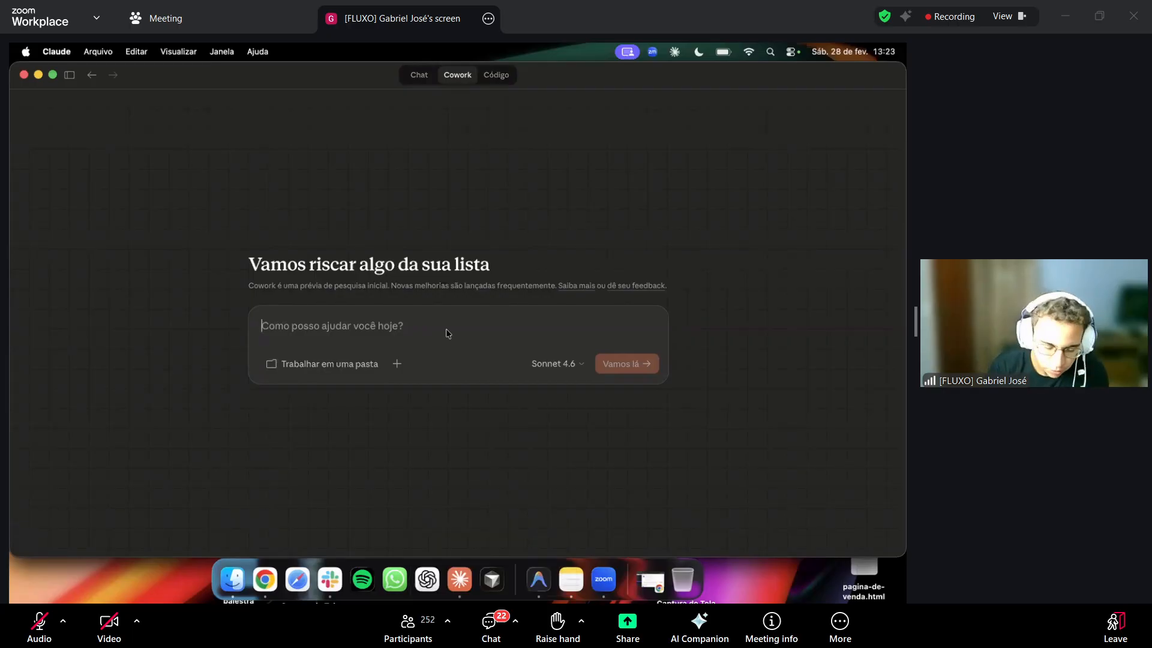
type("/cri")
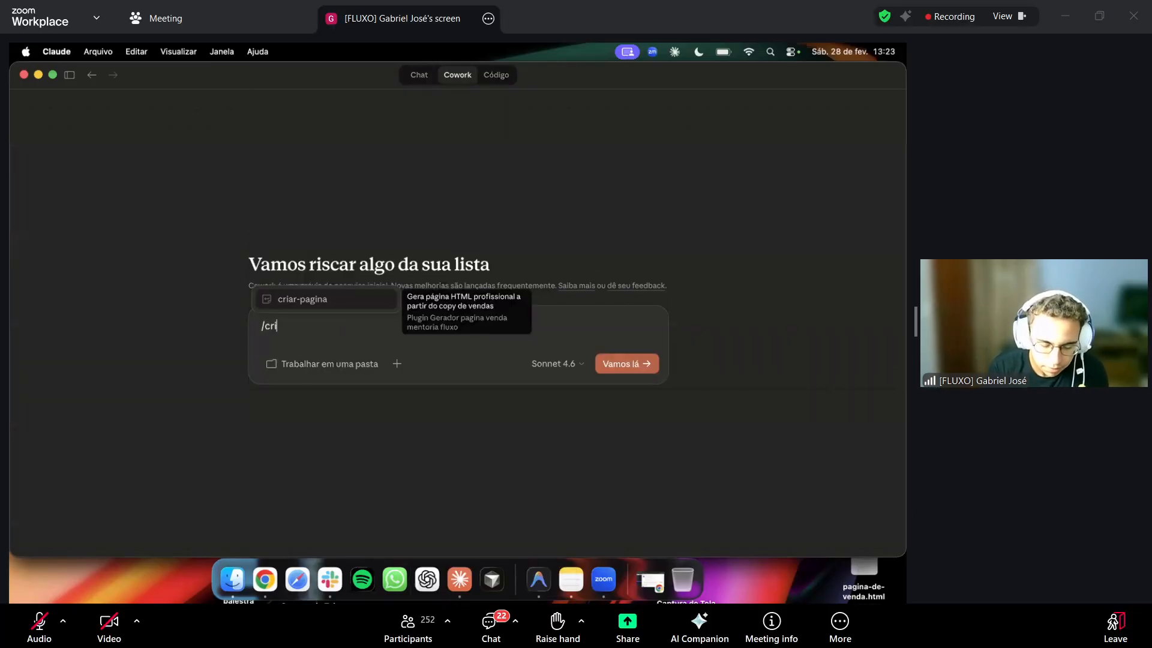
type("ar-pagina")
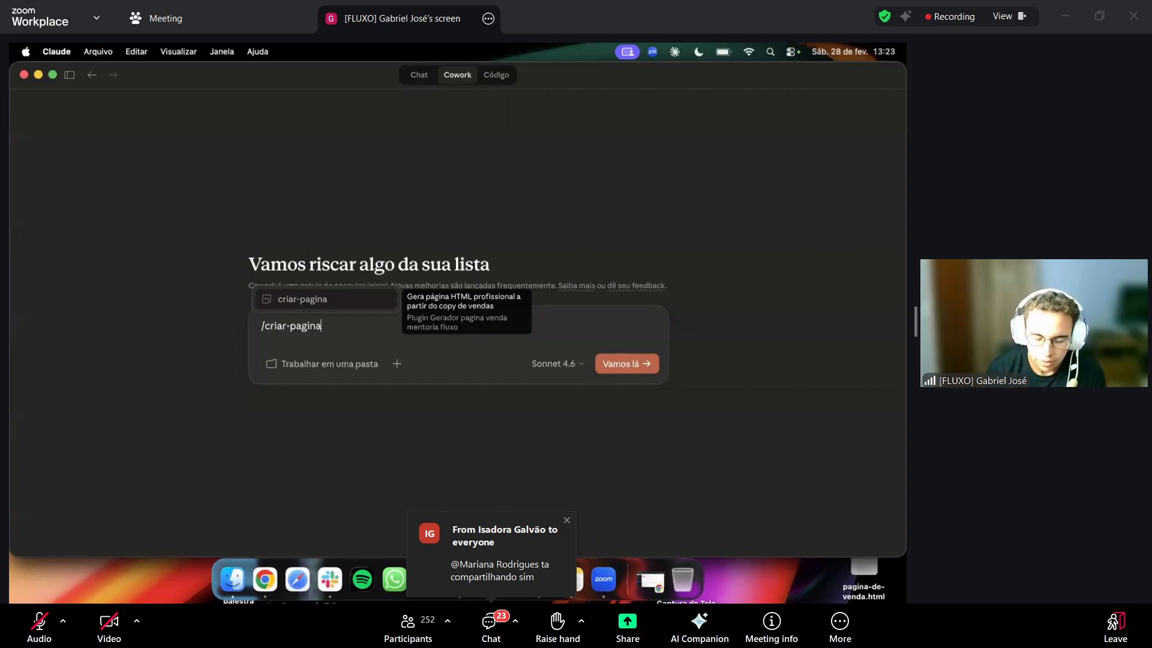
key("Return")
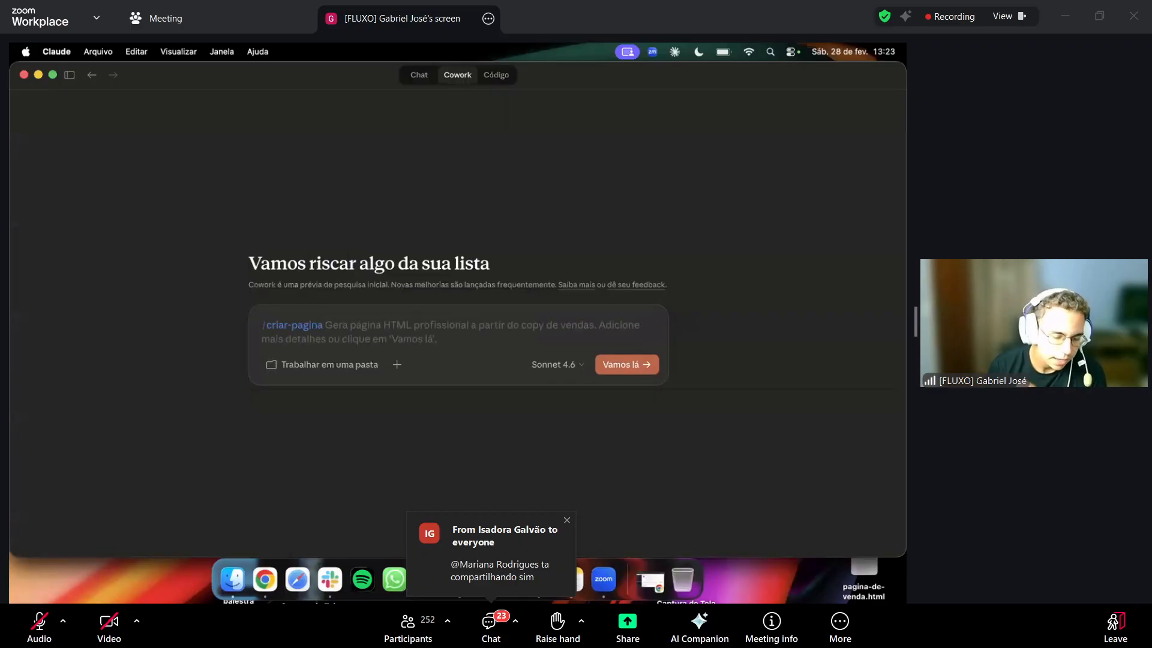
key("Return")
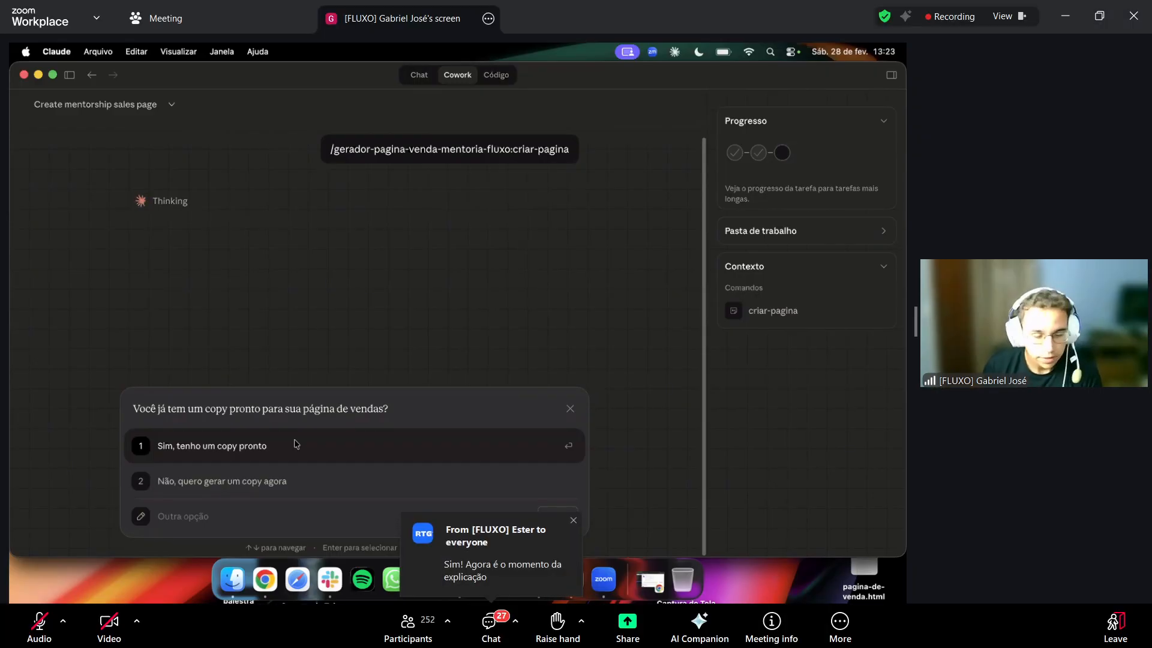
left_click(491, 625)
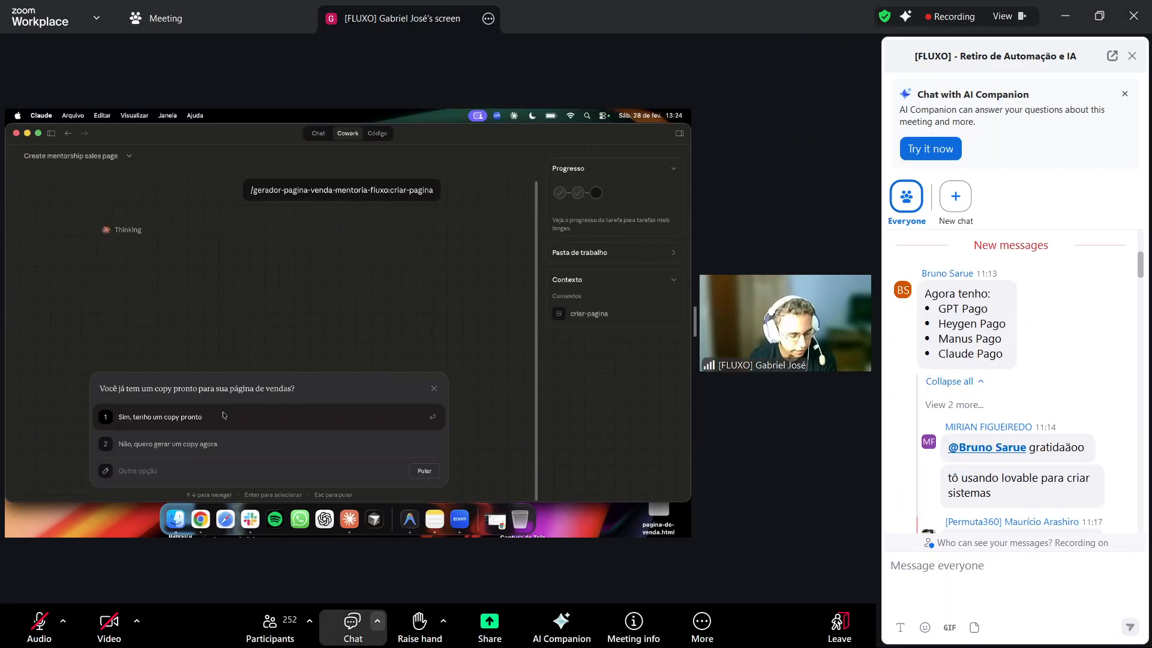
left_click(353, 626)
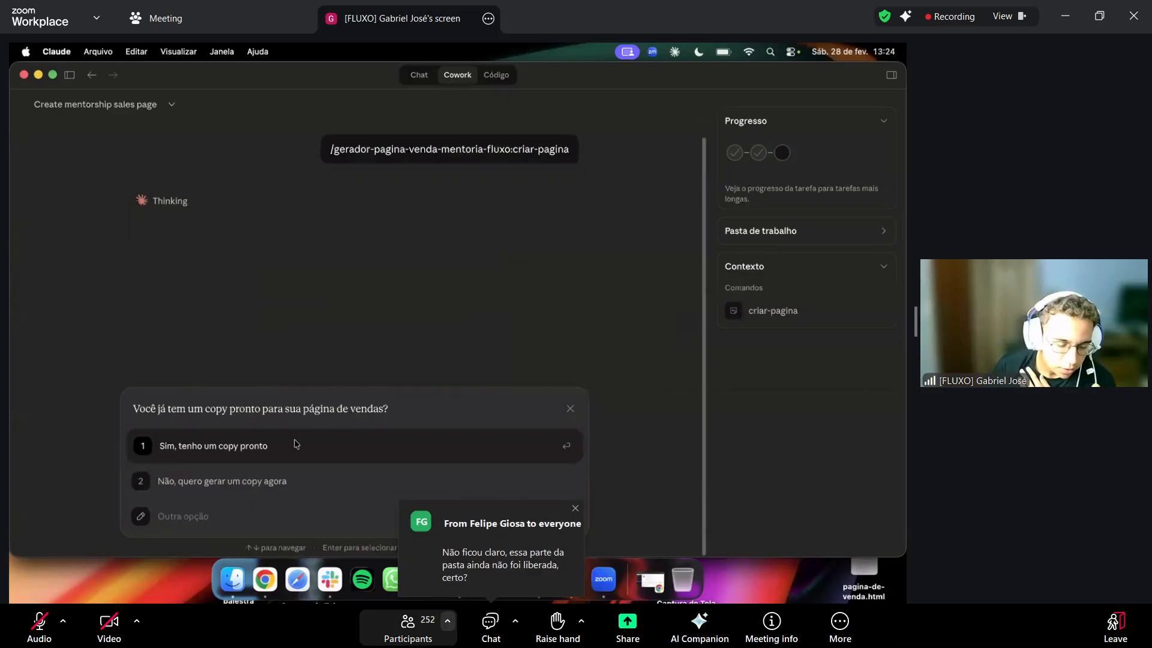
key("alt+u")
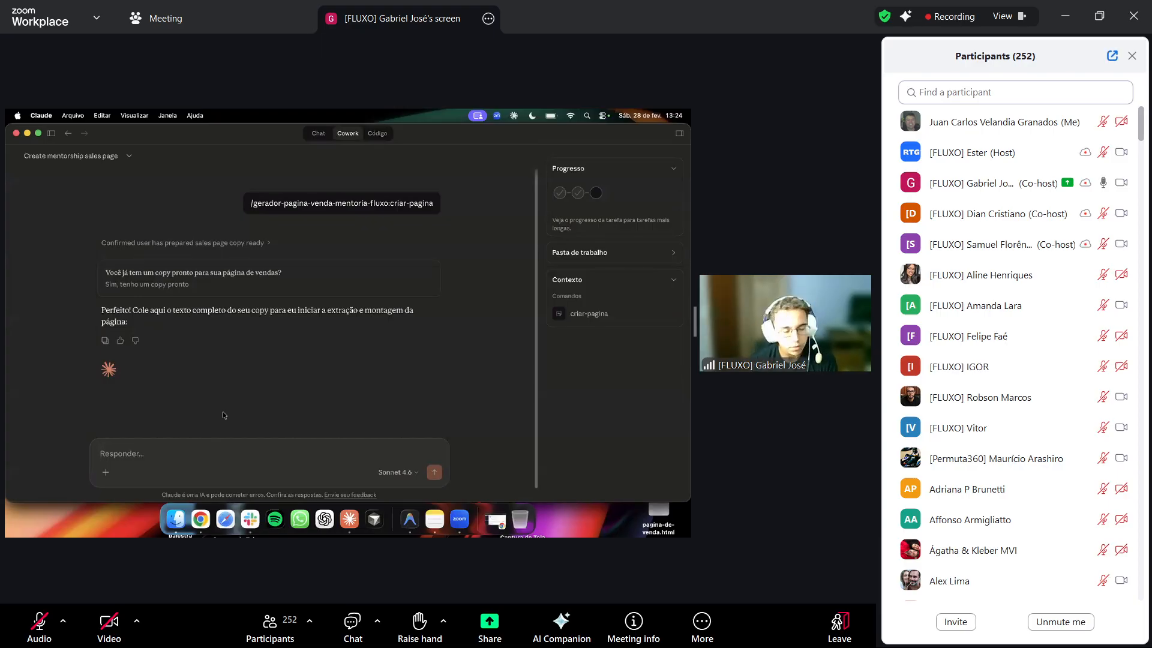
left_click(1112, 56)
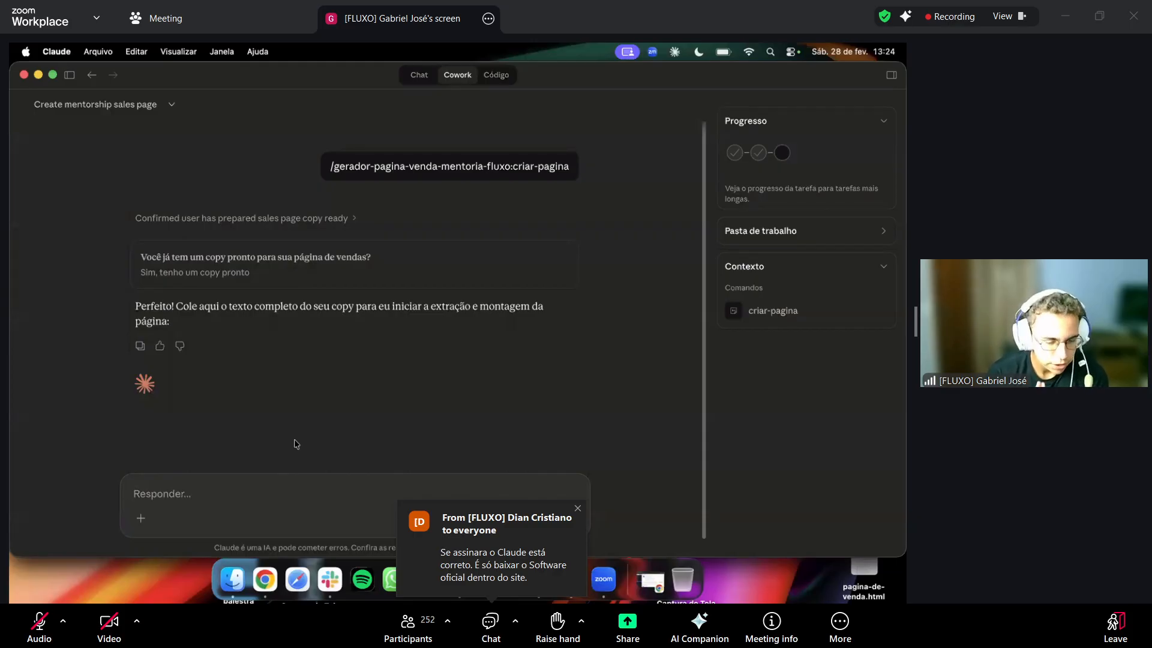
left_click_drag(916, 323, 1018, 322)
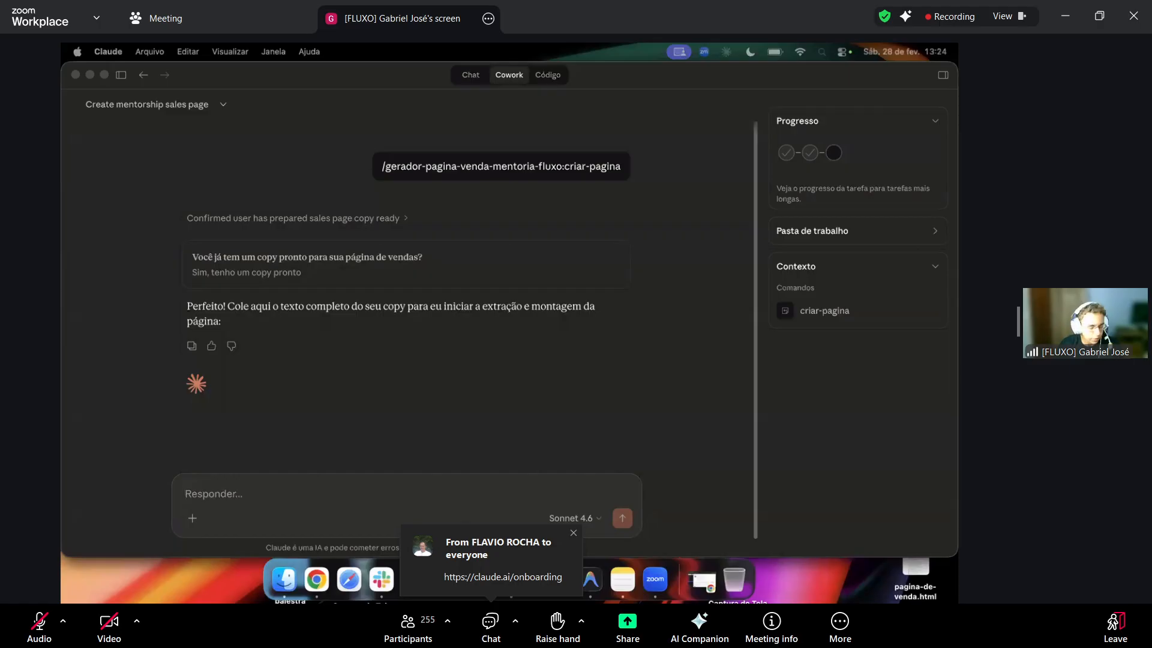
Paste the full prepared sales copy for the digital business class into the reply and send it.
key("super+v")
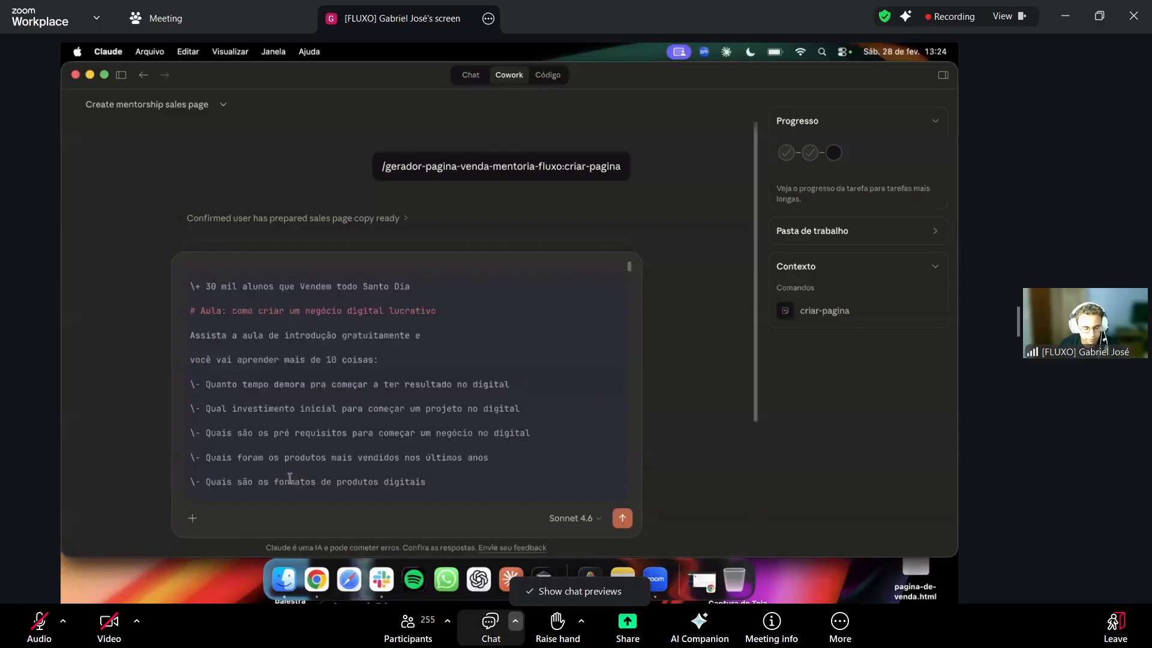
left_click(503, 627)
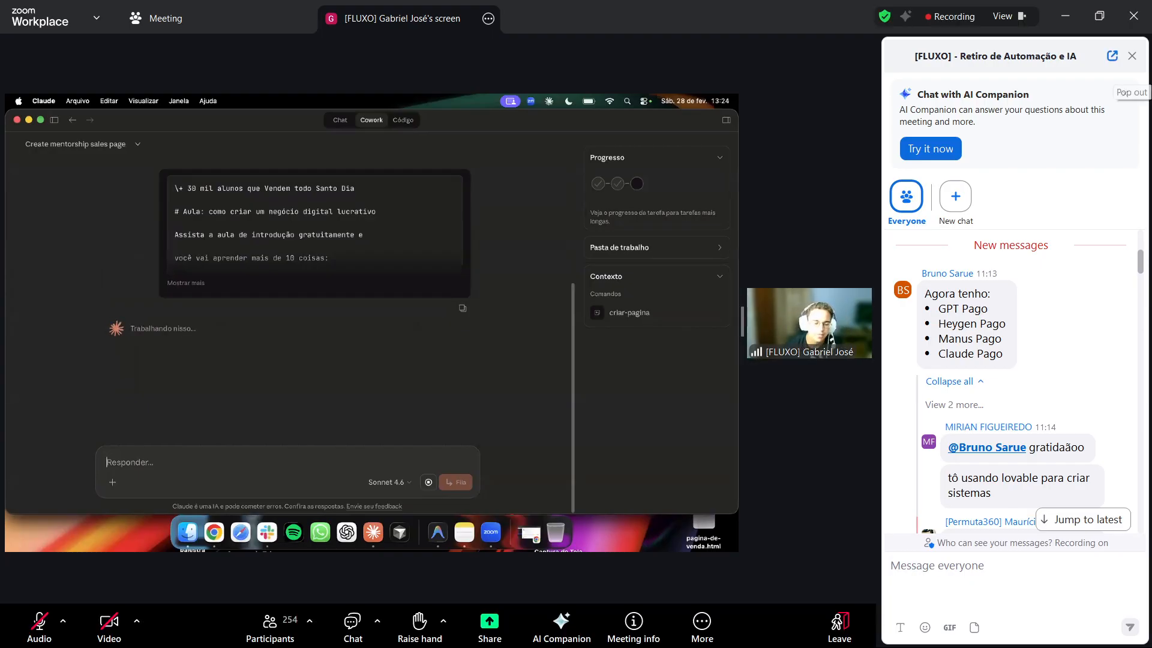
left_click(1112, 56)
left_click_drag(495, 226, 1151, 133)
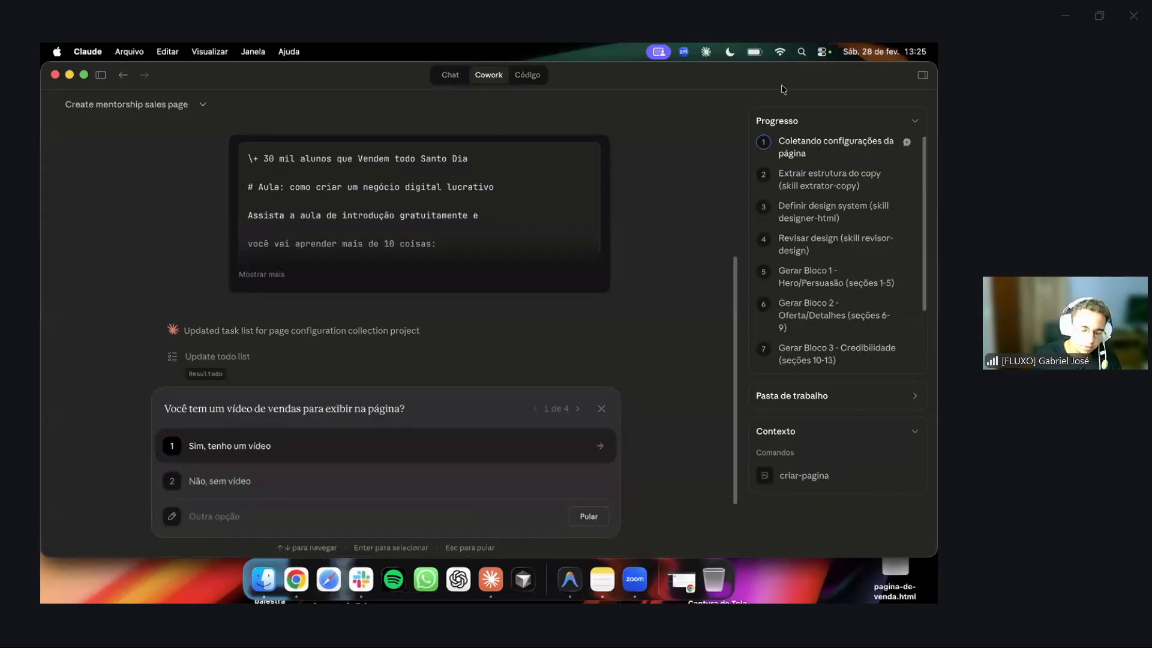
scroll(224, 330, "down", 2)
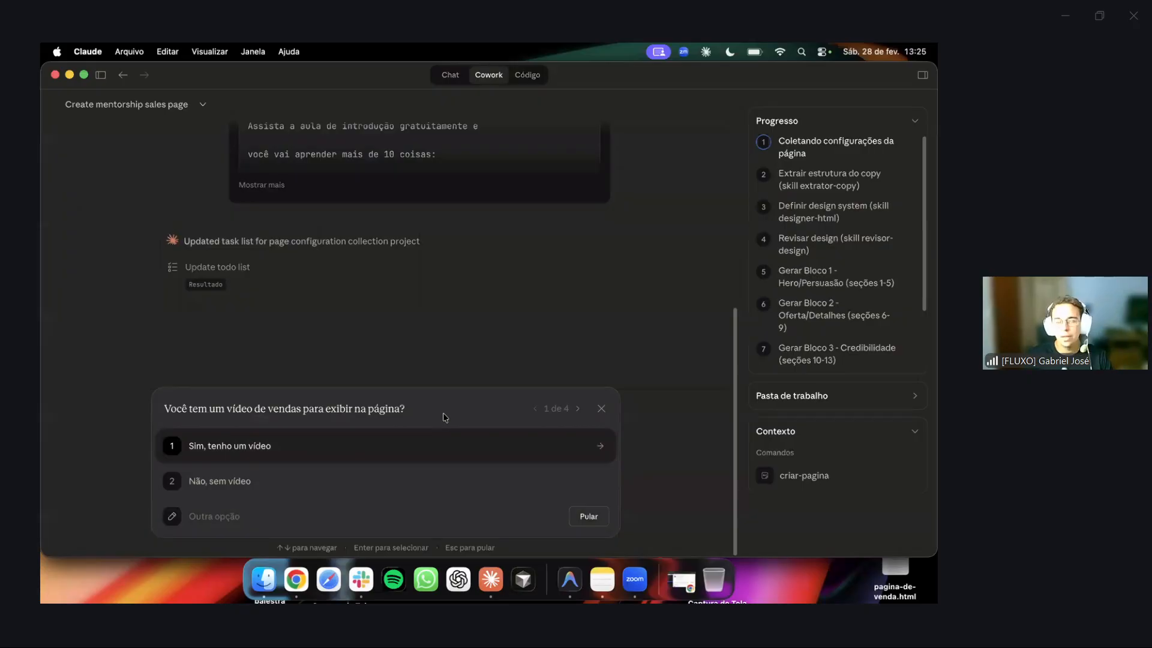
left_click(596, 580)
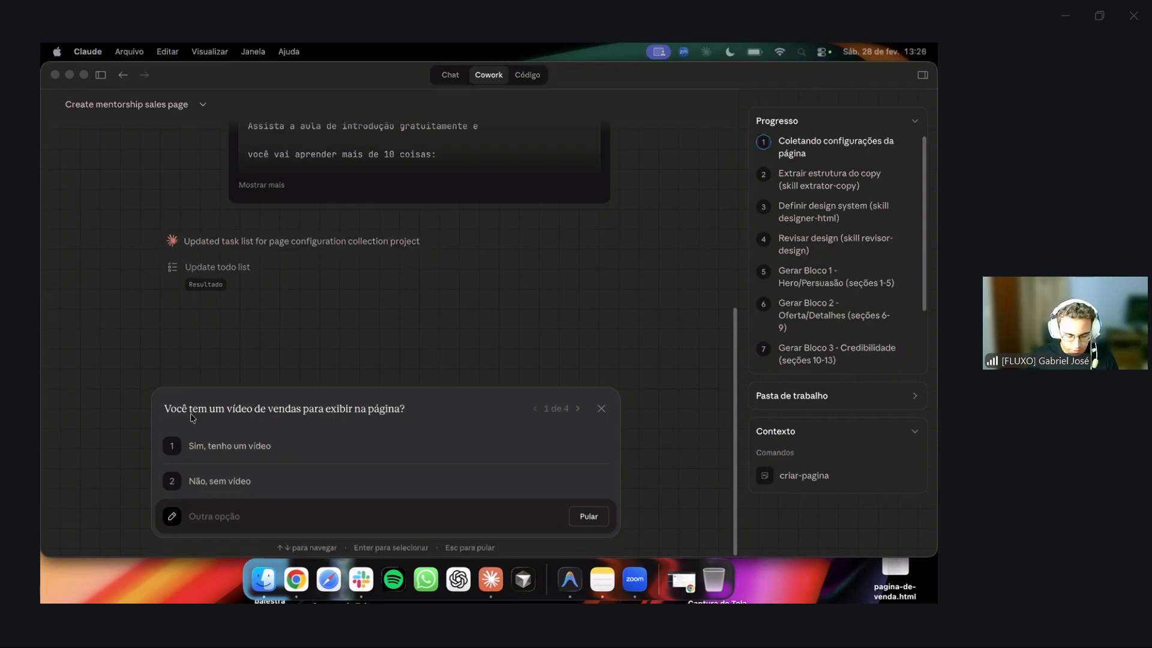
left_click(362, 513)
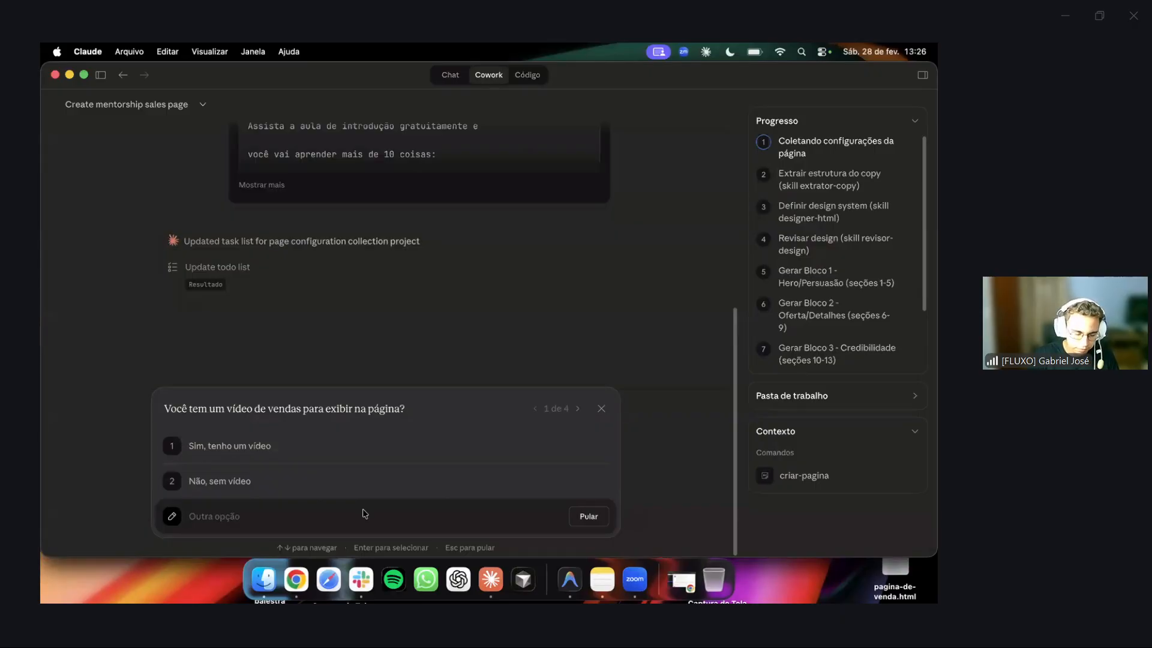
type("sim eu")
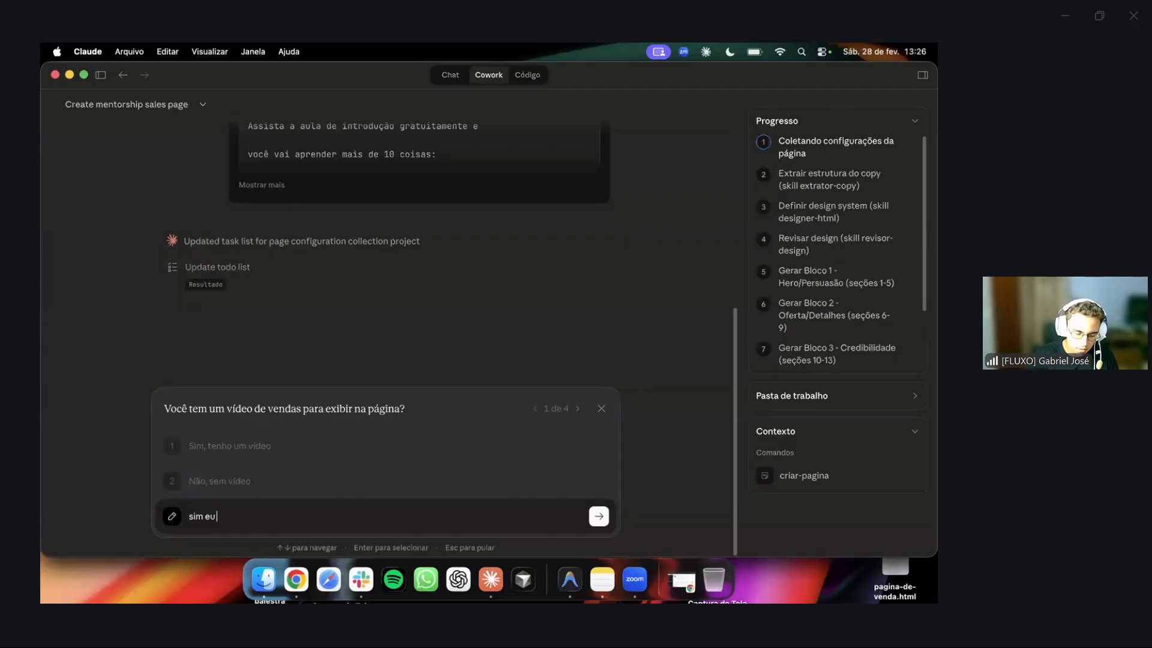
type(" tenho:")
key("super+v")
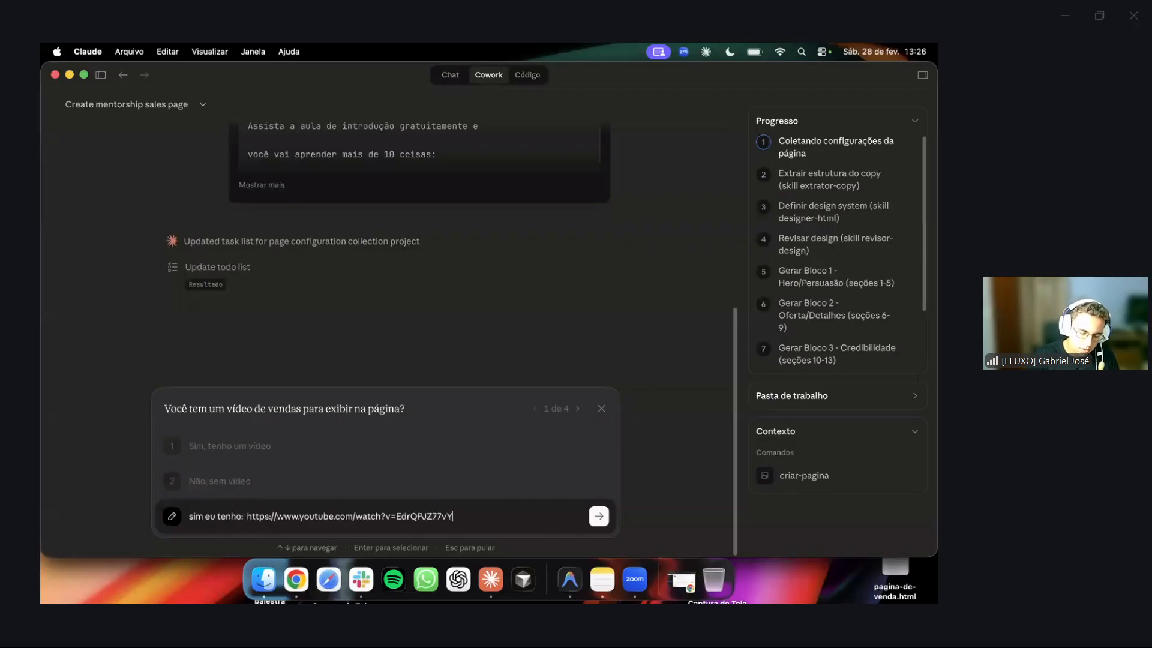
key("Return")
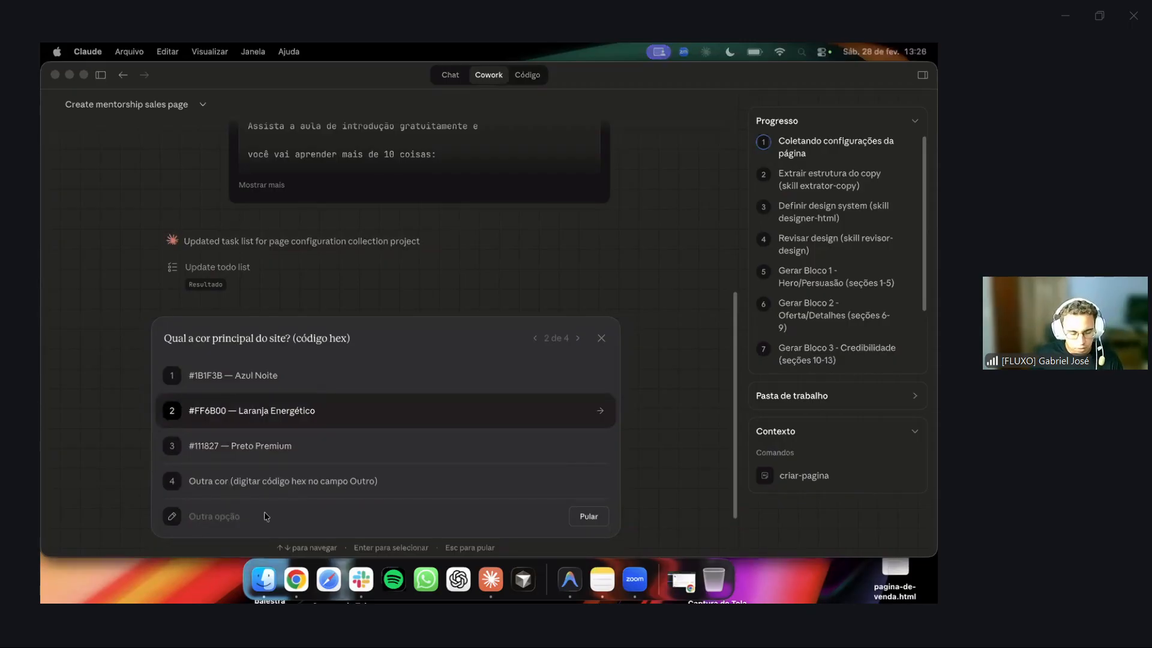
Answer the main site colour question with the custom reply "Azul #04C8B6 e Branco #F2F2F2".
left_click(224, 517)
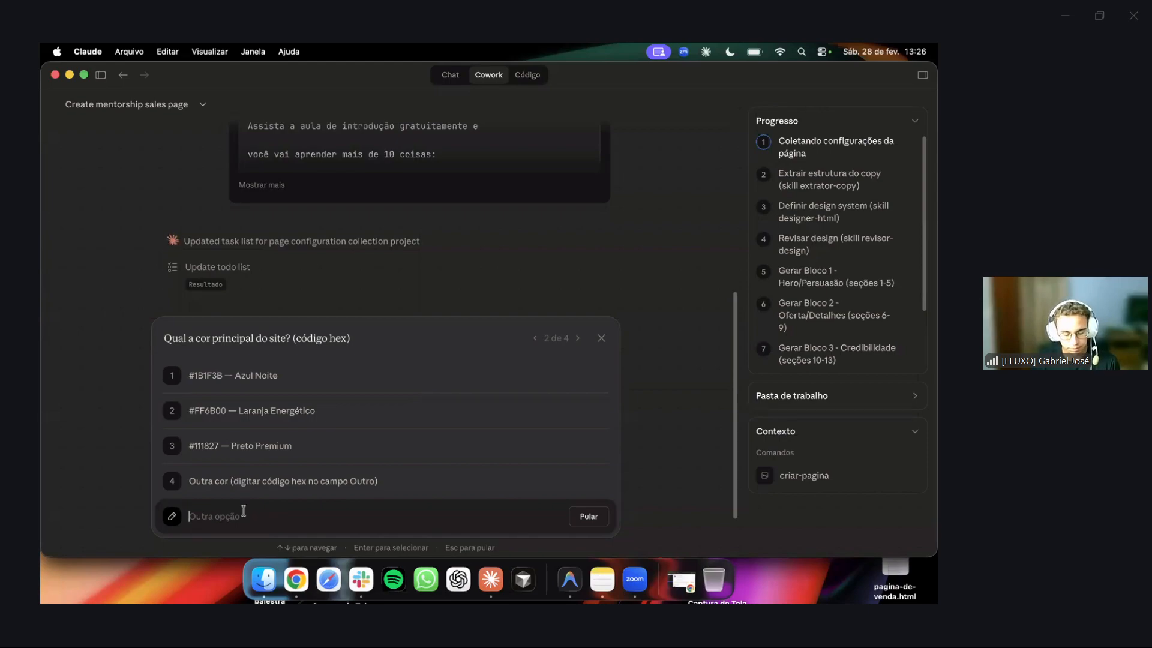
type("Azul #04C8B6 e Branco #F2F2F2")
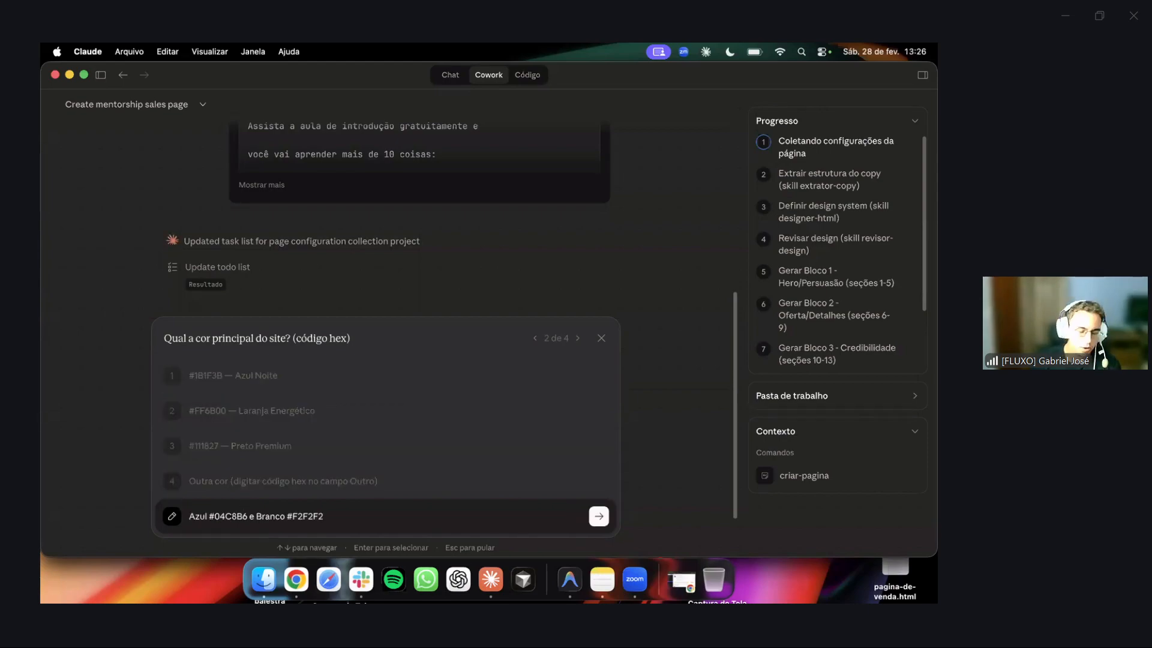
key("Return")
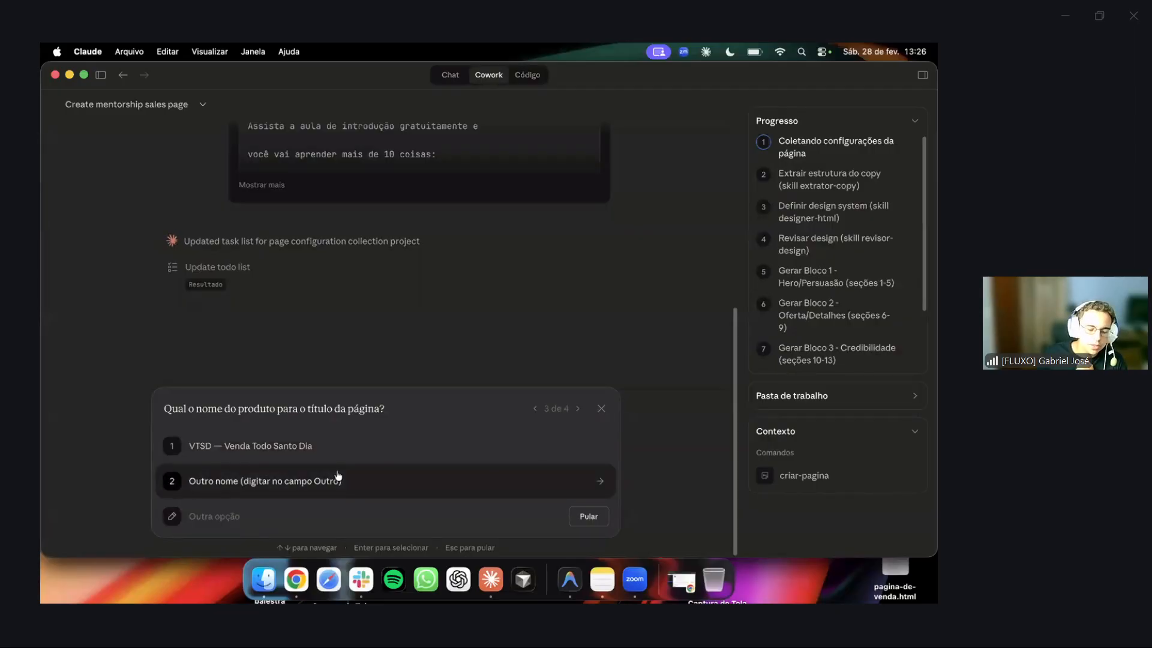
Choose "VTSD — Venda Todo Santo Dia" as the product name and submit R$ 2.500 as the product price.
left_click(370, 450)
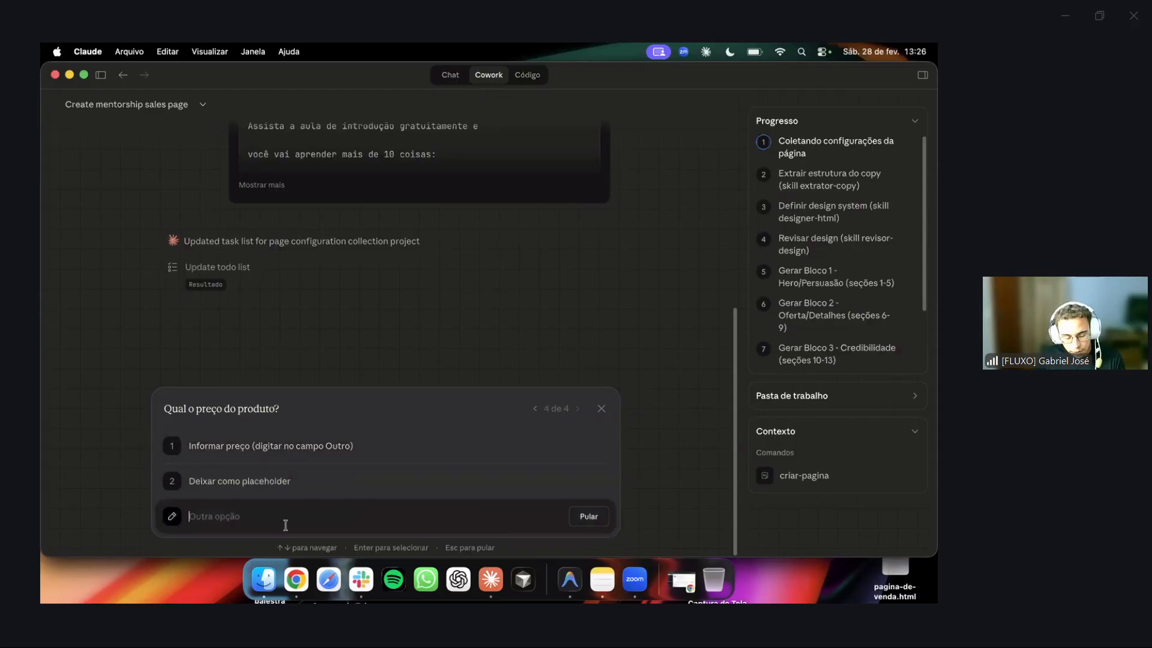
type("R$ 2.500")
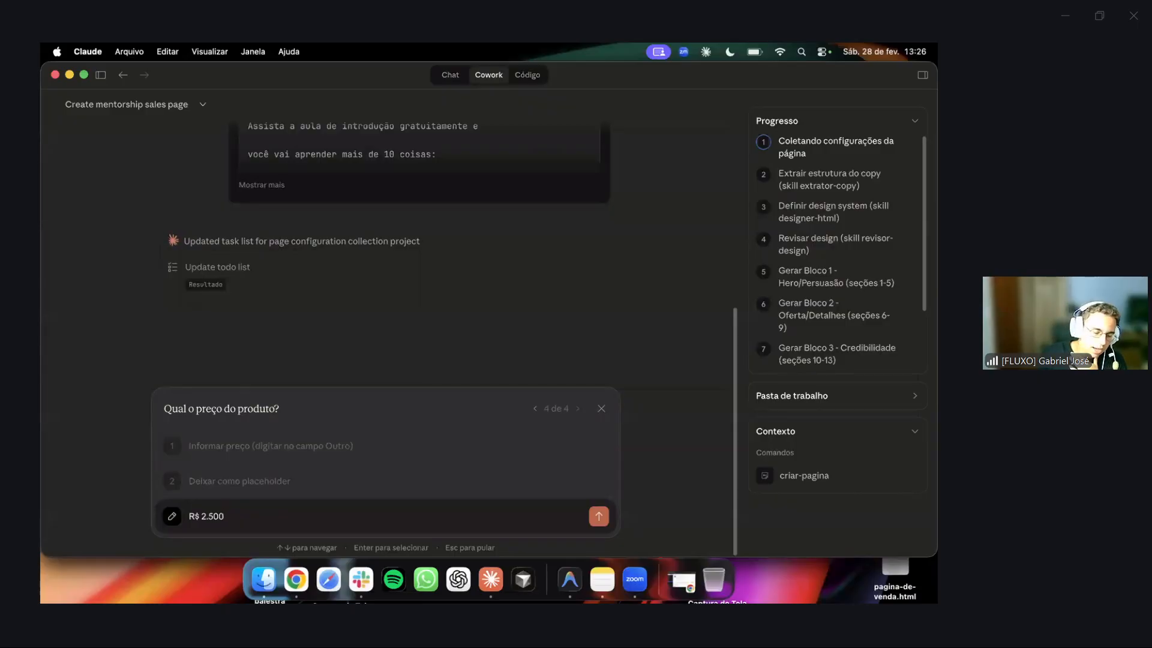
key("Return")
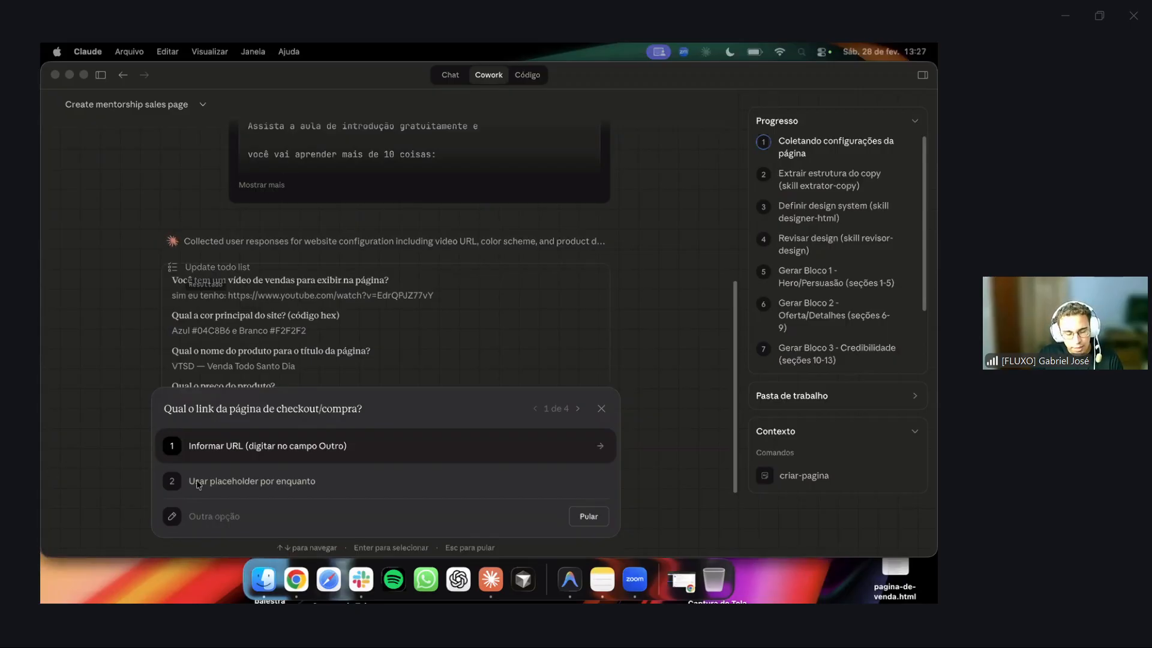
left_click(245, 516)
type("https://pay.hotmart.com/V97577418E")
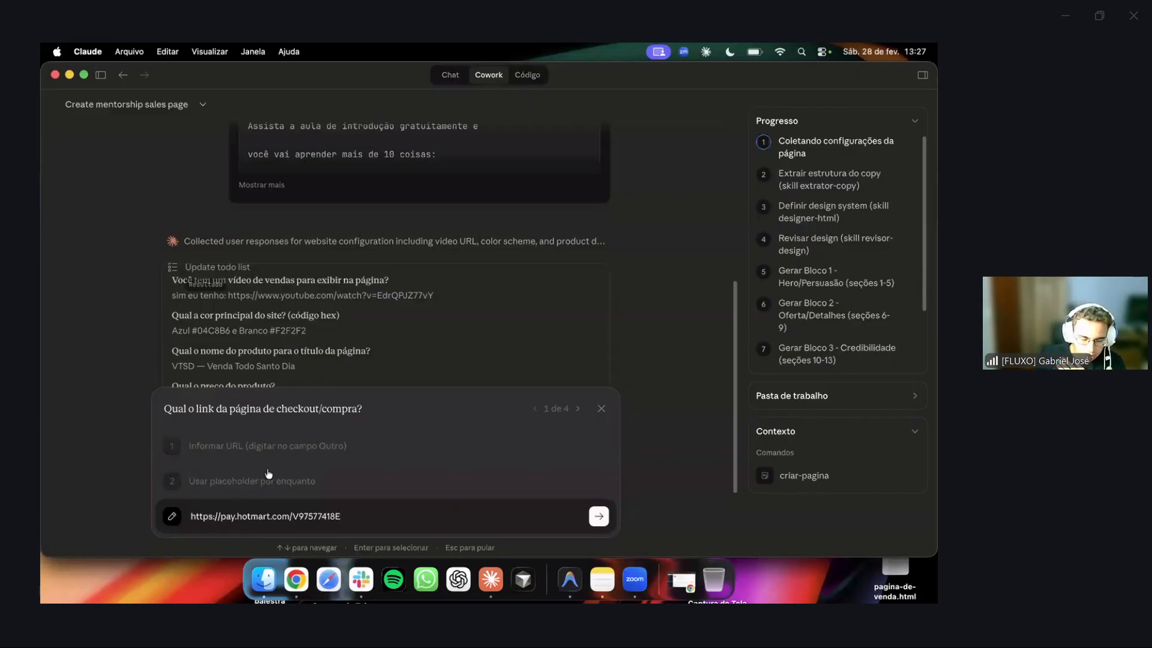
key("Return")
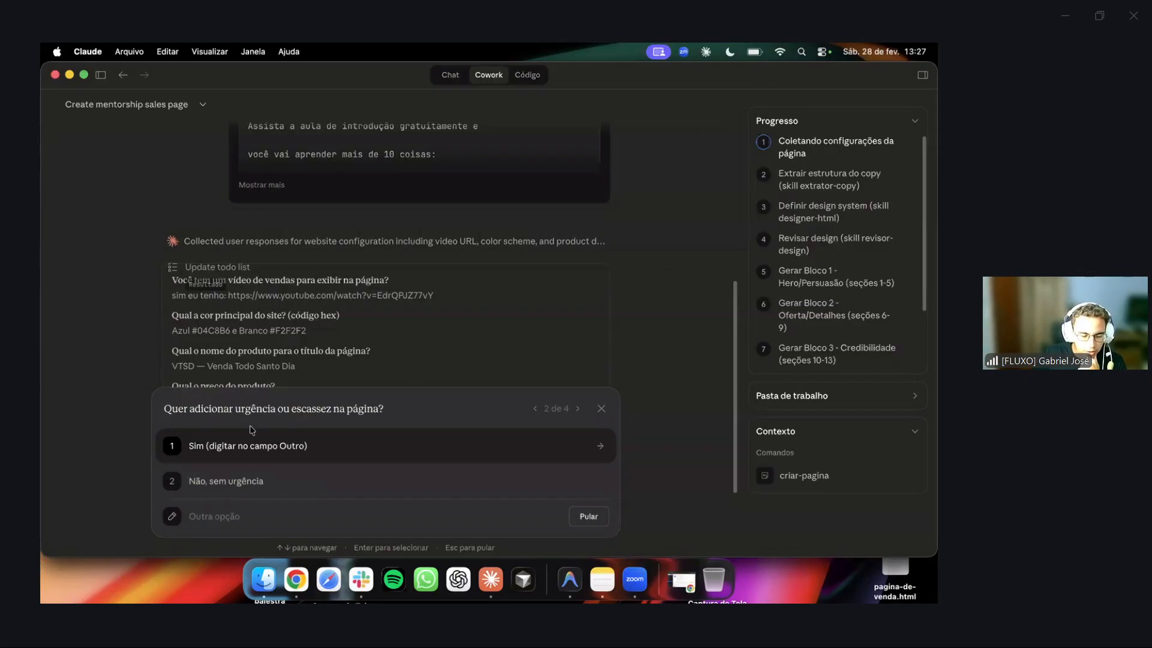
Decline urgency with "Não, sem urgência" and choose "Texto (citações e prints)" as the testimonial format.
left_click(218, 470)
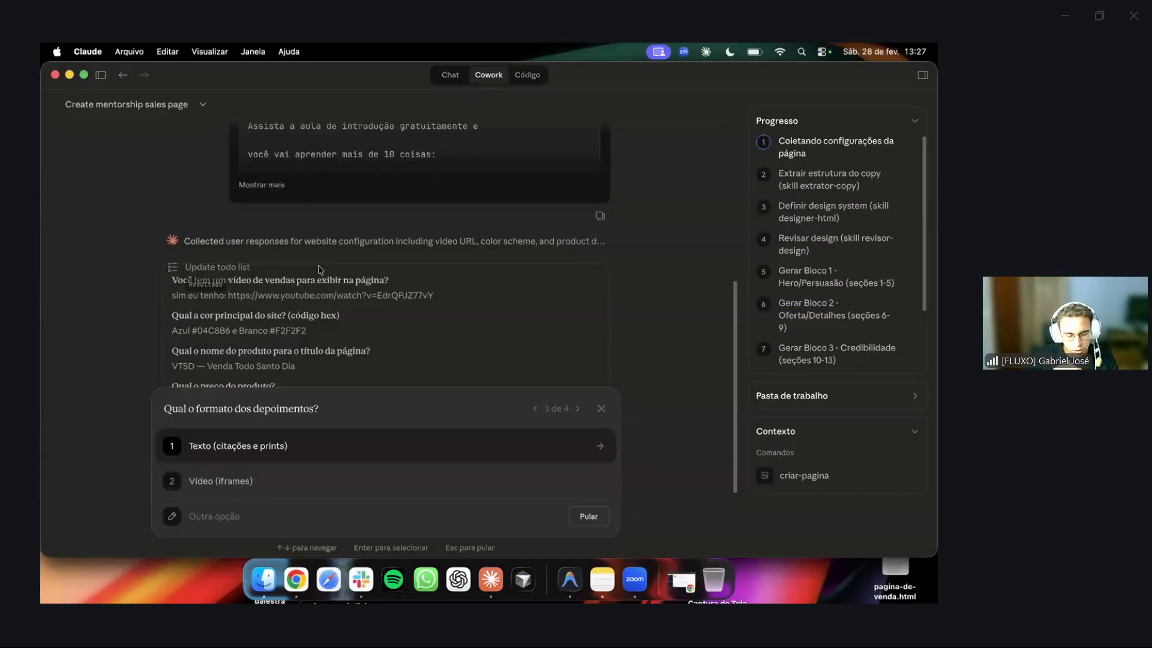
left_click(272, 446)
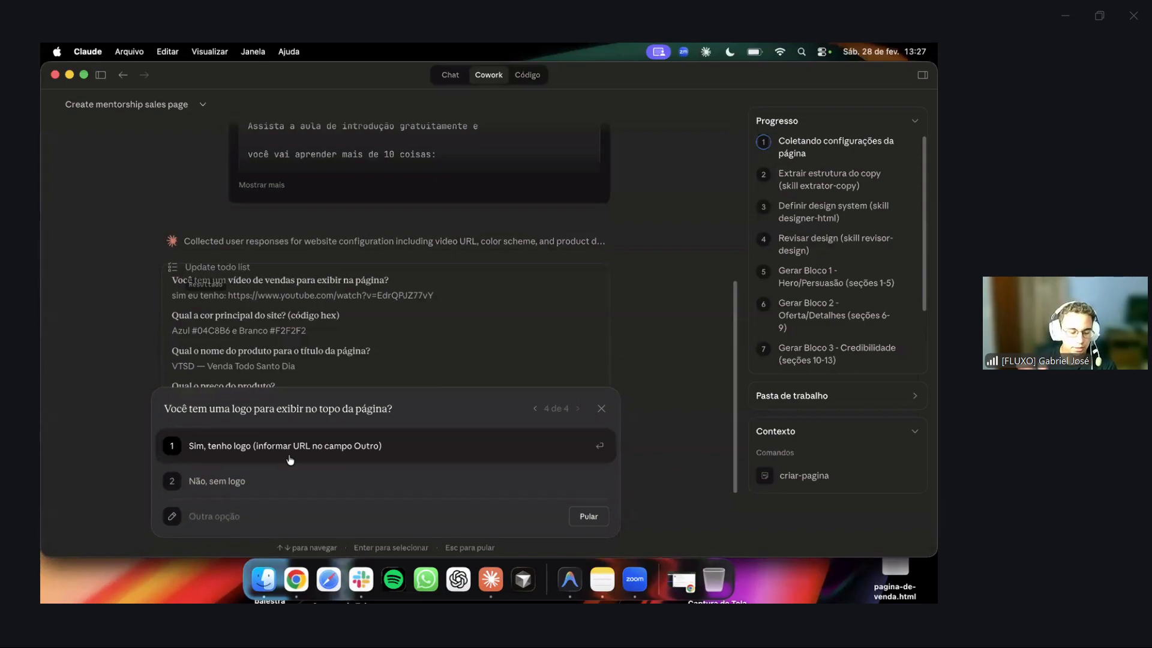
Switch to the Cloudinary media library in Chrome, dismiss the search announcement and copy the original URL of the man's portrait photo.
left_click(297, 579)
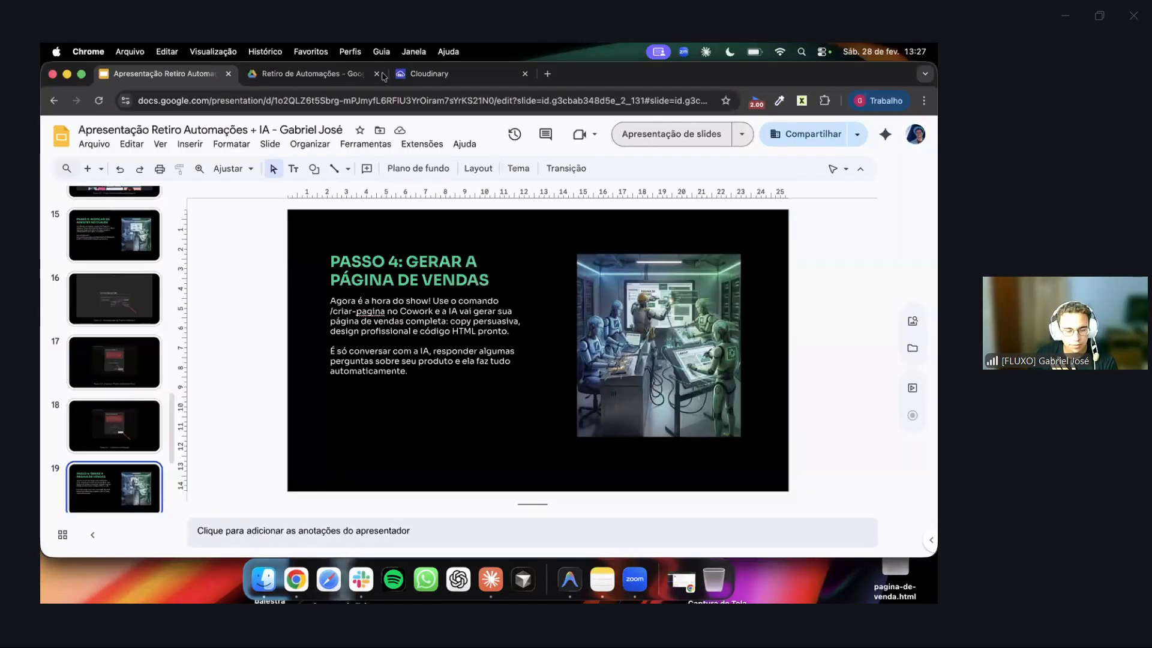
left_click(505, 78)
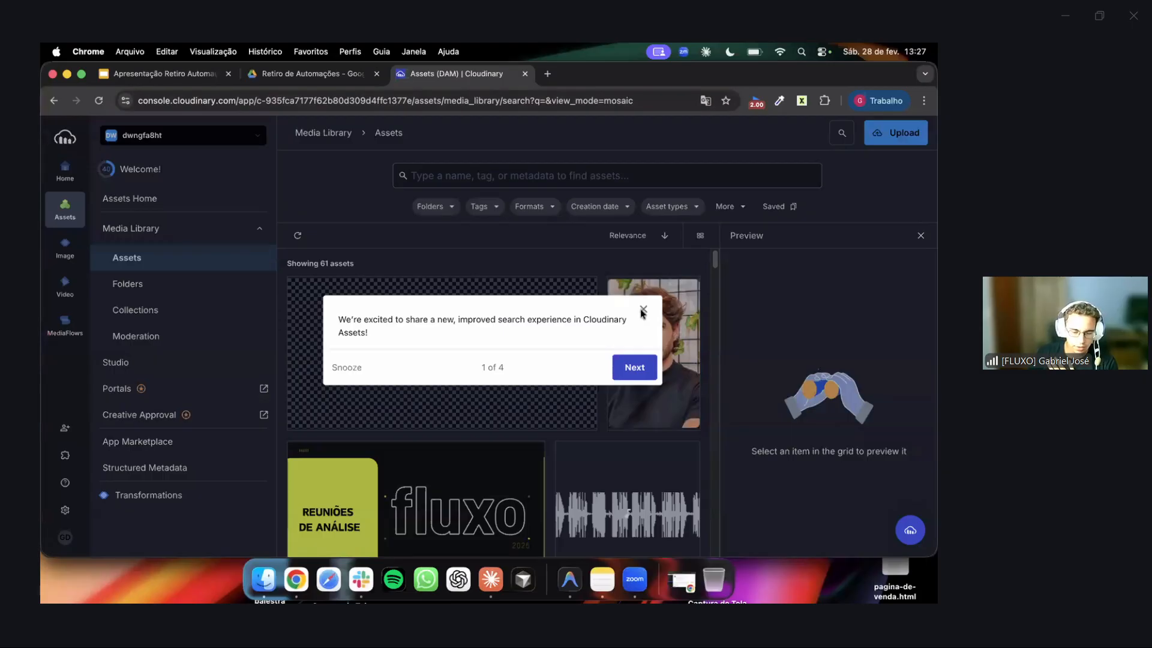
left_click(642, 310)
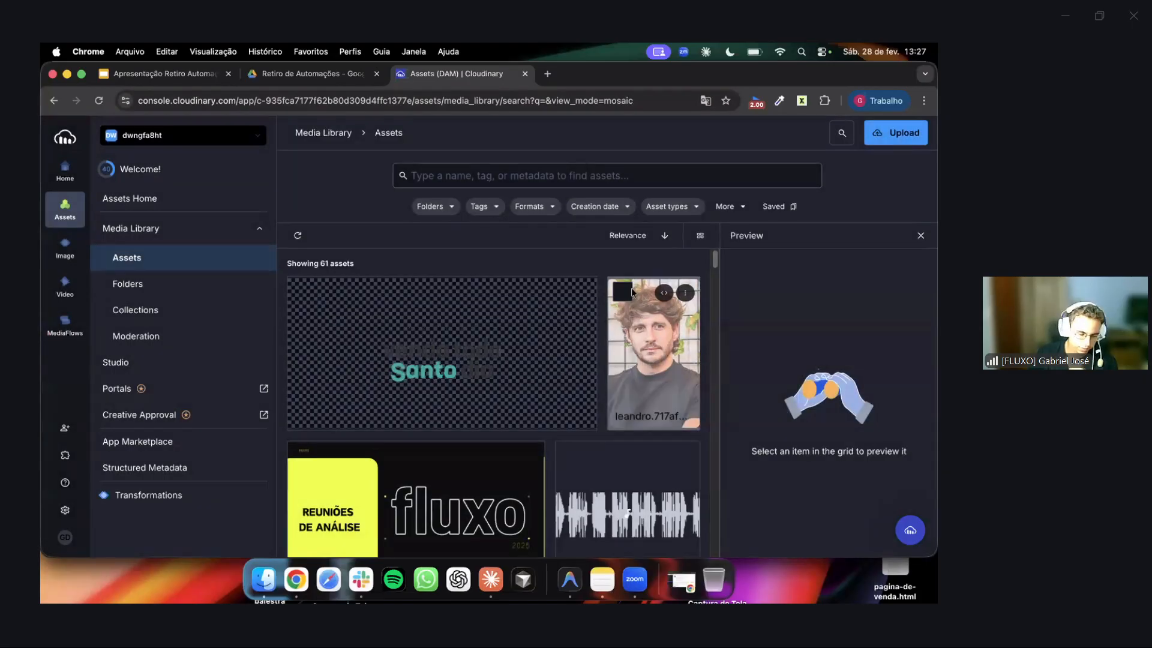
left_click(685, 294)
mouse_move(717, 429)
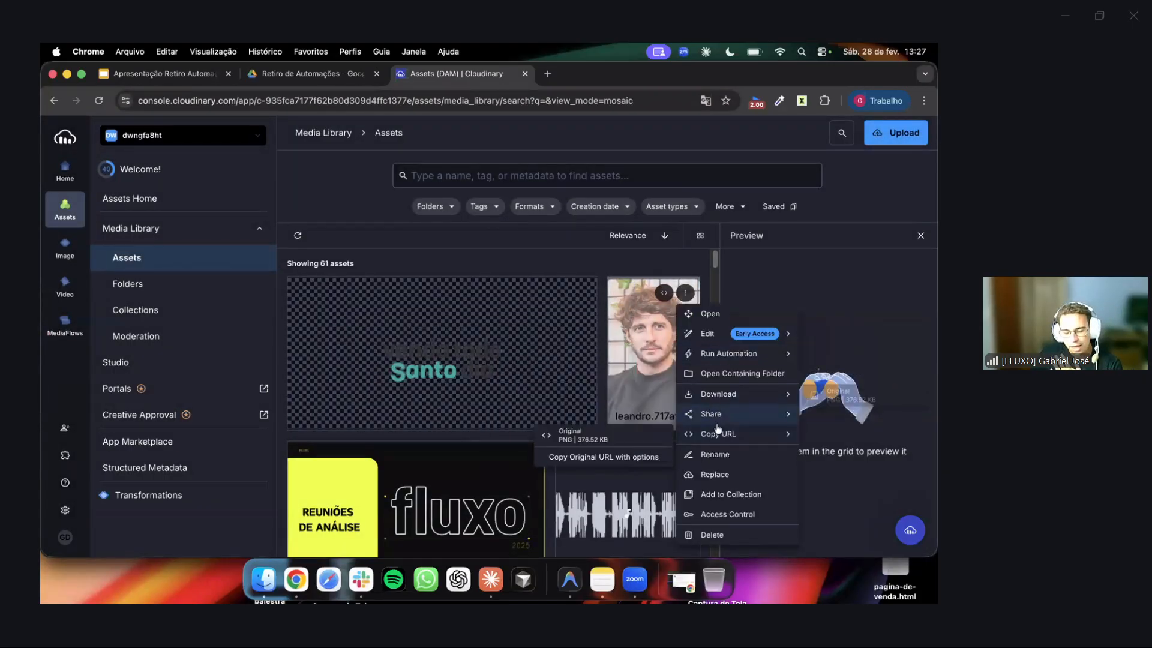
left_click(644, 438)
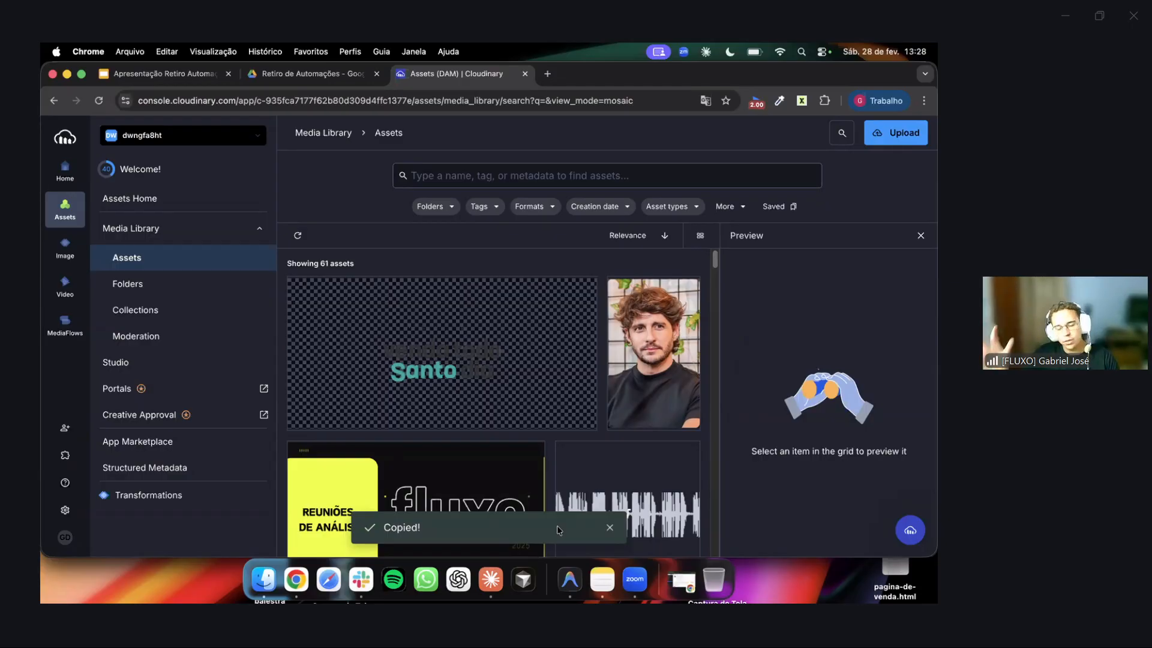
mouse_move(646, 398)
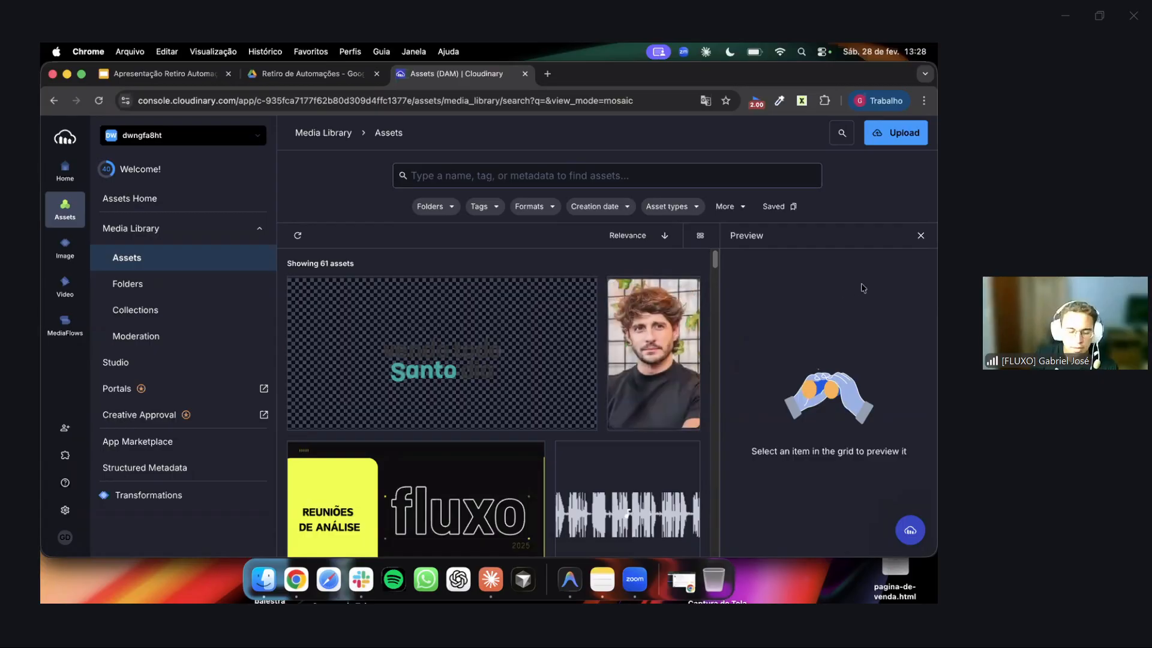
Copy the portrait photo's original URL, switch to Claude and enter it after "expert:" as a custom answer to the logo question.
left_click(686, 293)
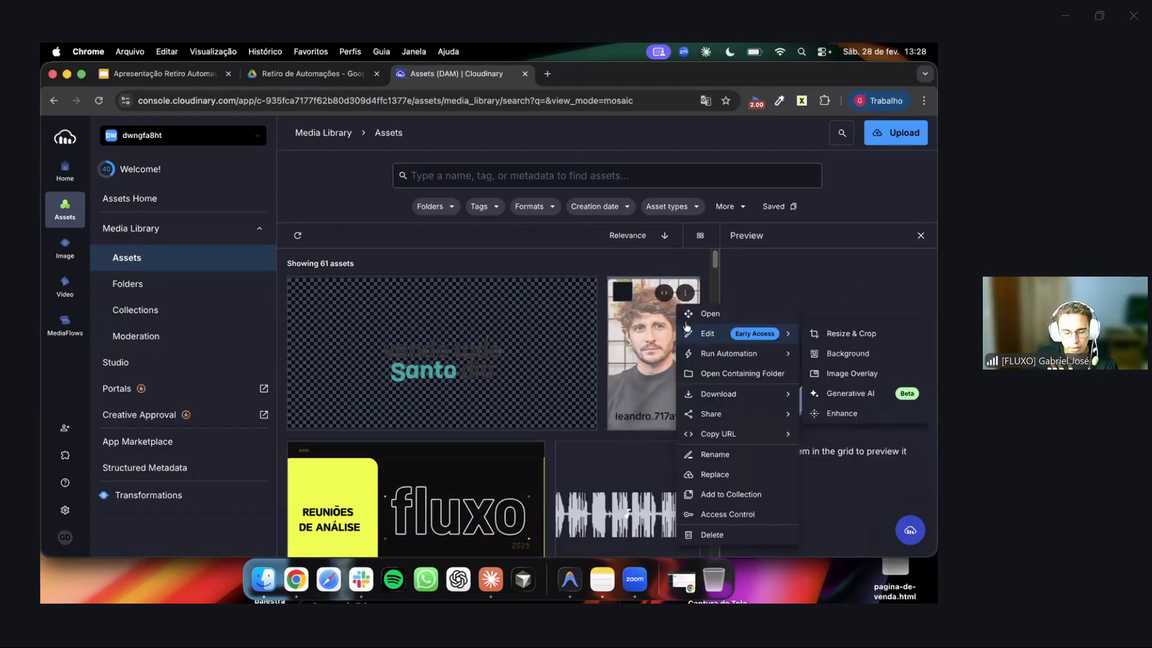
mouse_move(709, 424)
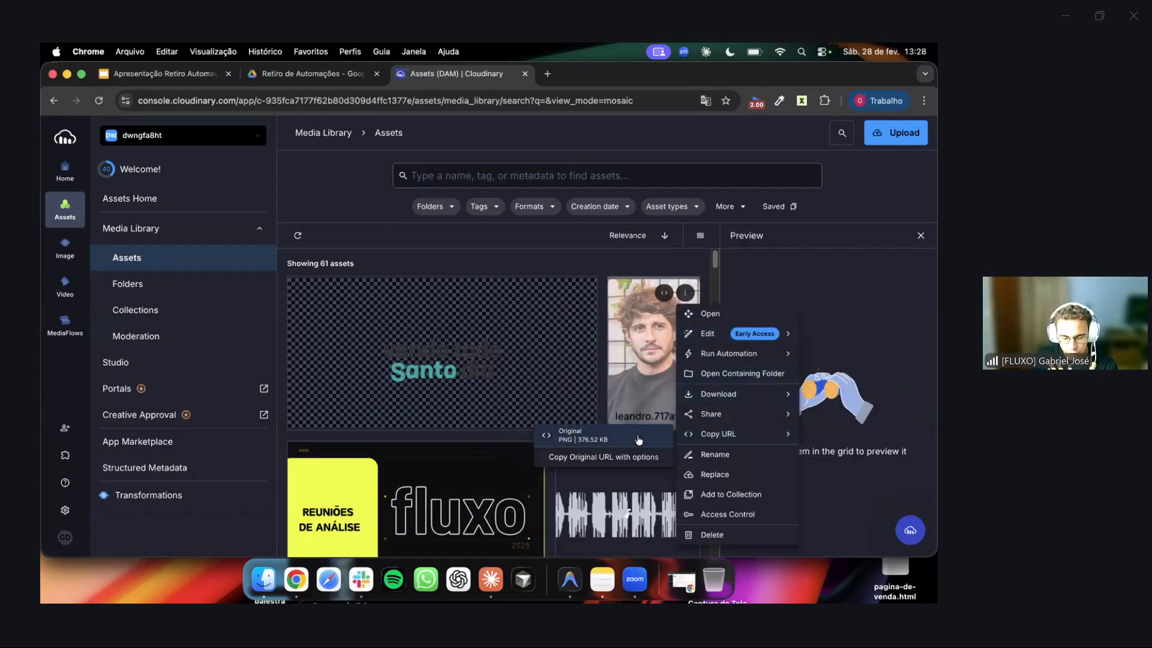
left_click(635, 441)
left_click(490, 579)
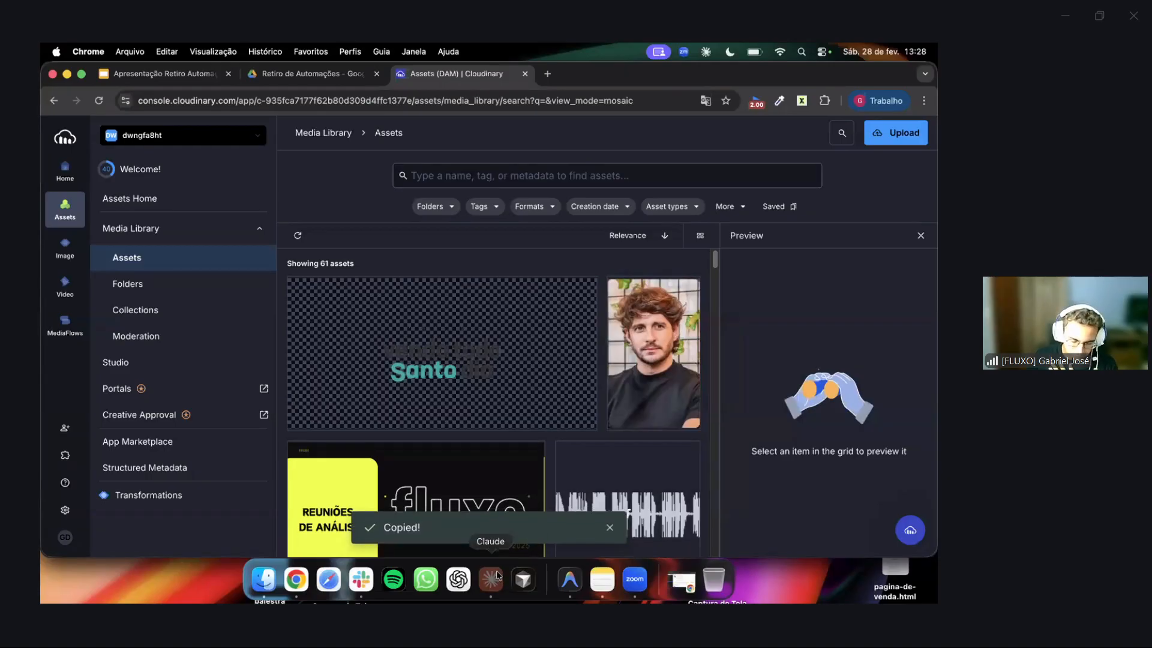
type("expert:")
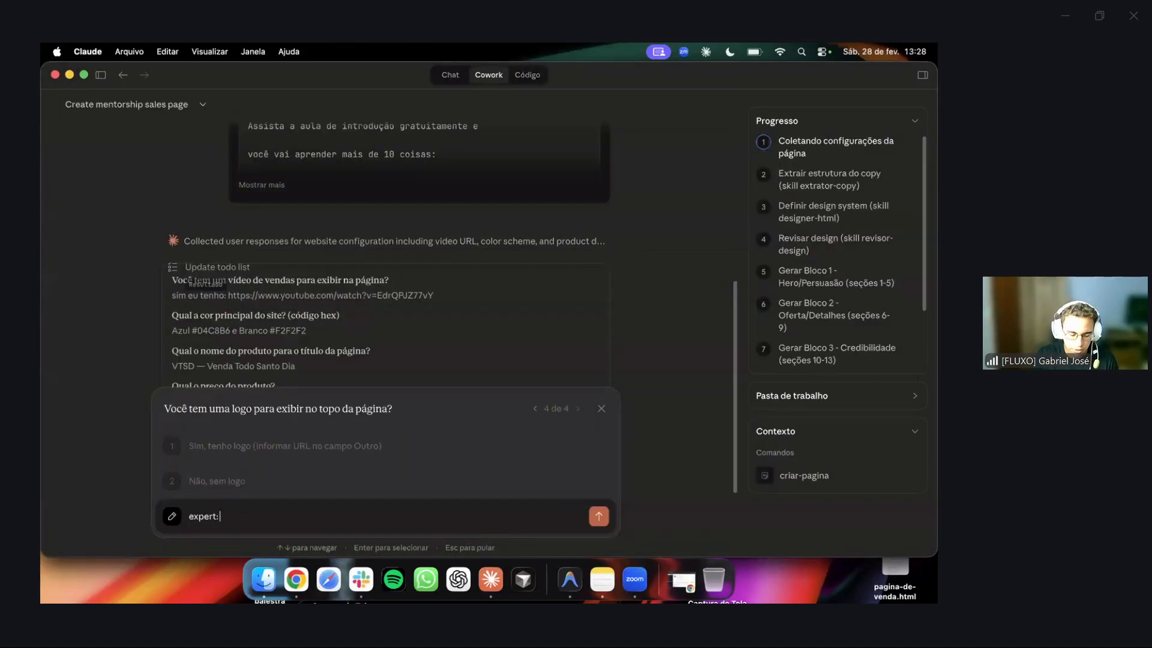
key("super+v")
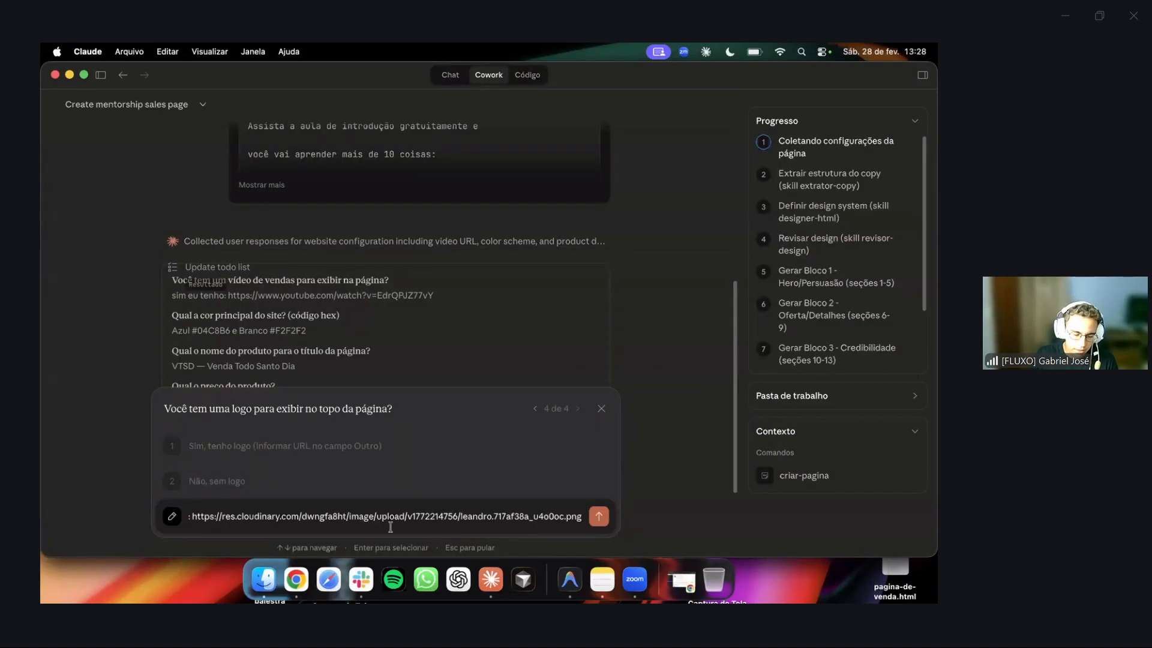
Switch to Cloudinary in Chrome and copy the original SVG URL of the vtsd-logo image.
left_click(296, 579)
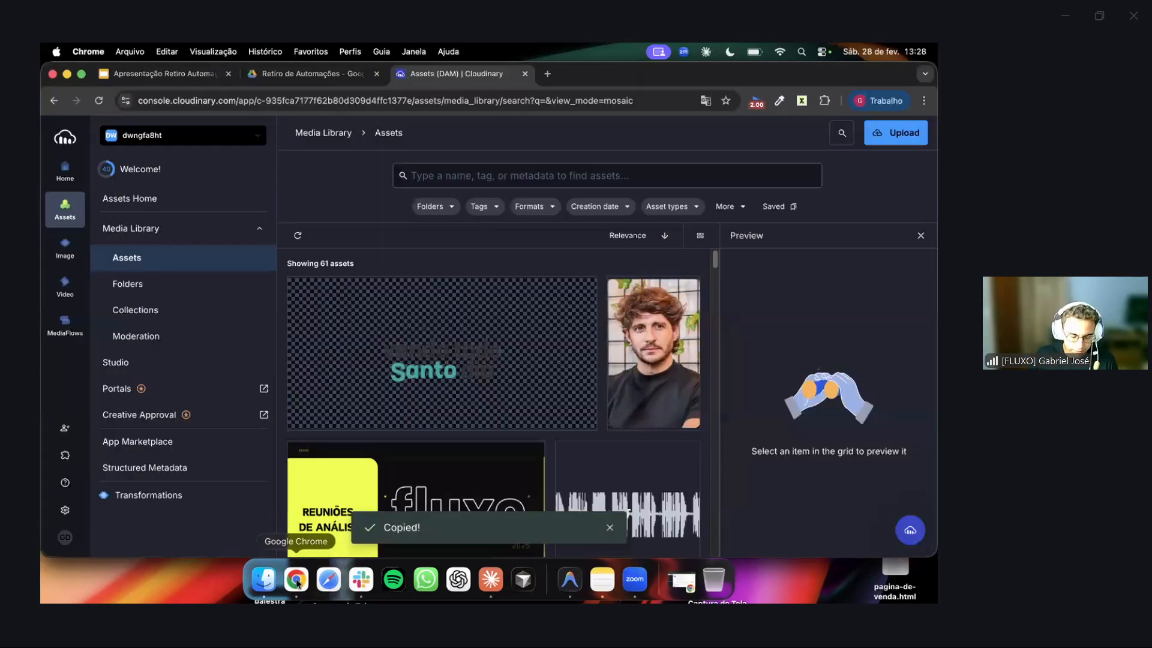
left_click(582, 293)
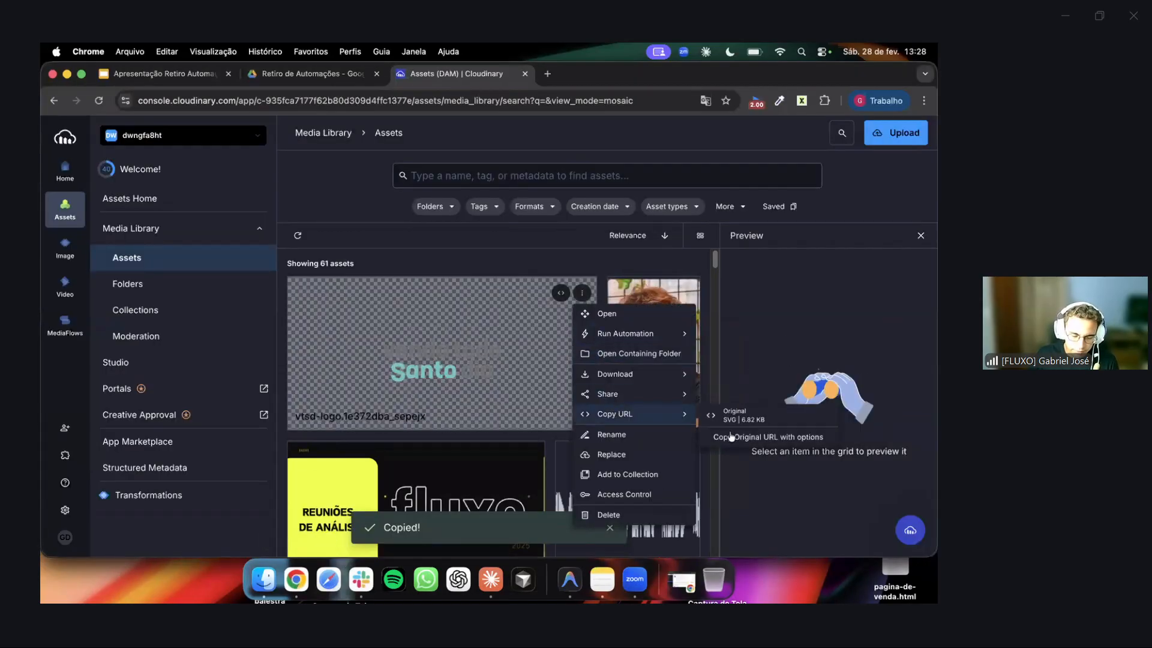
mouse_move(618, 416)
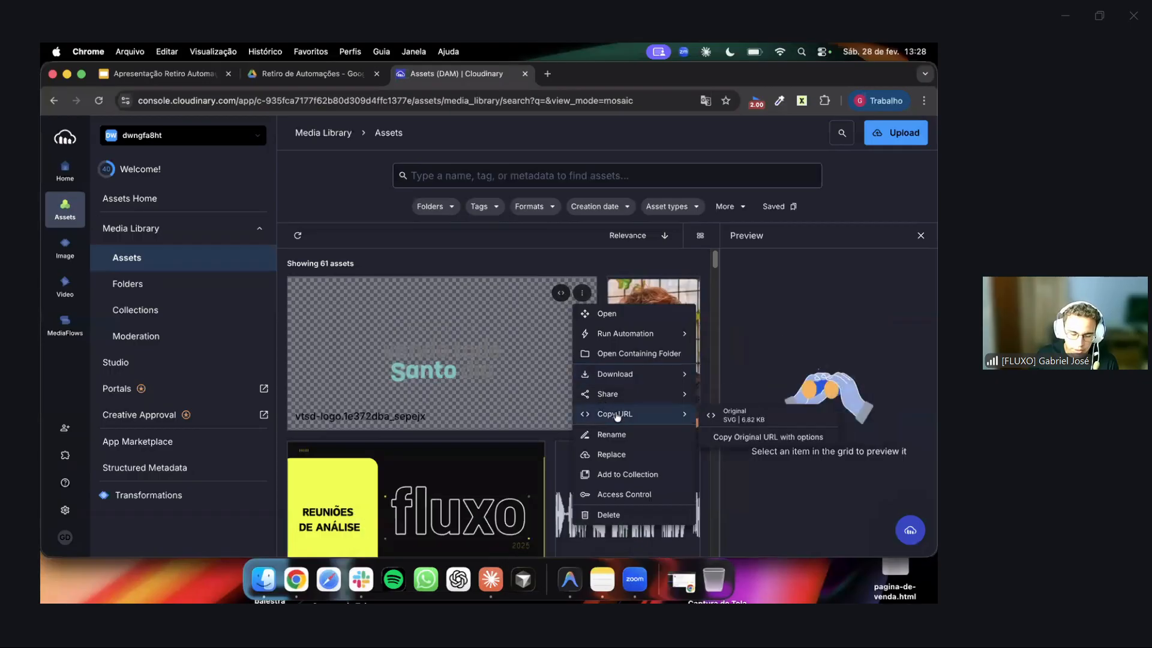
left_click(738, 420)
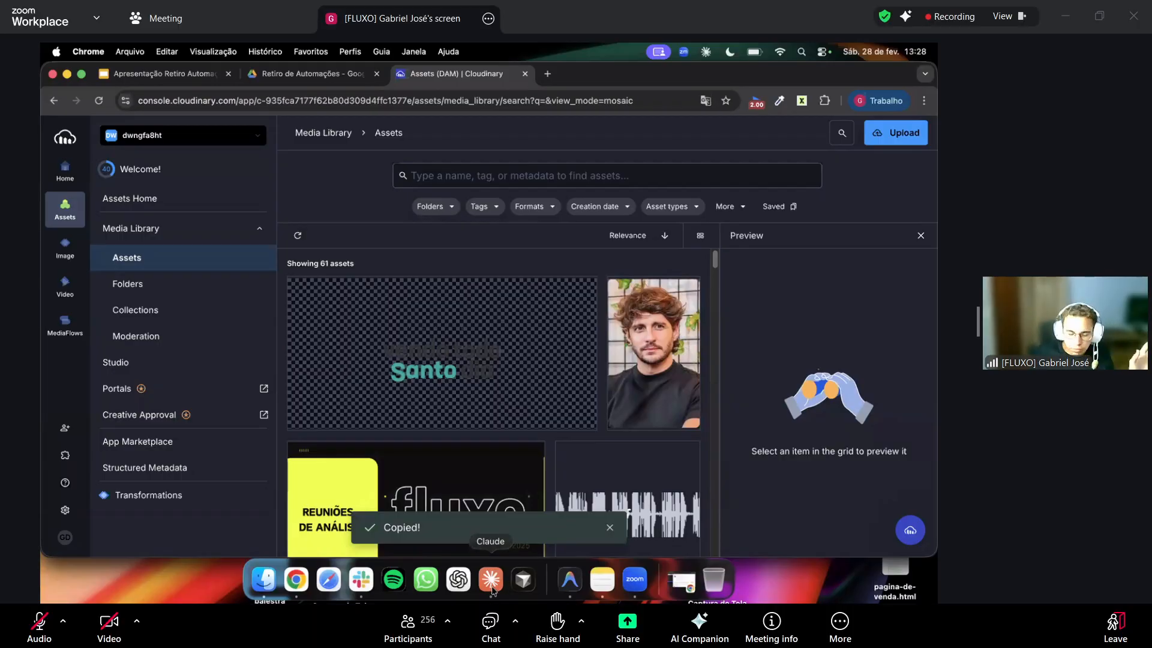
Switch to Claude, add "logo:" with the copied logo URL to the custom answer and submit it.
left_click(491, 579)
type("logo:")
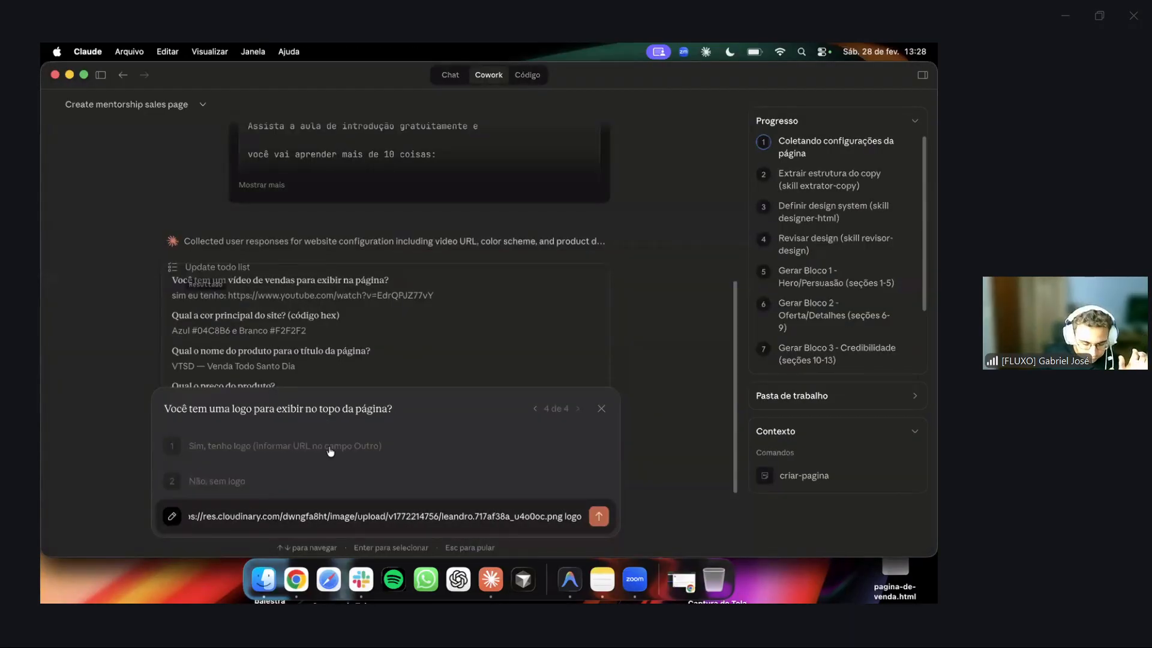
key("super+v")
key("Return")
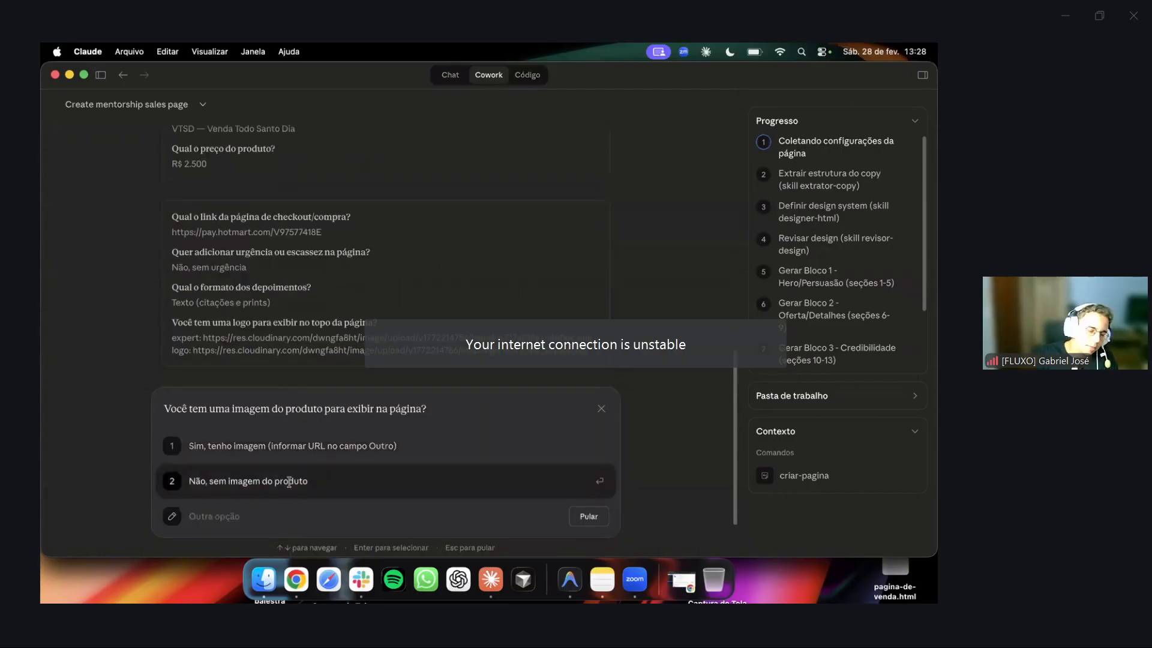
Answer the product image question with "Não, sem imagem do produto" and review the submitted answers.
left_click(289, 482)
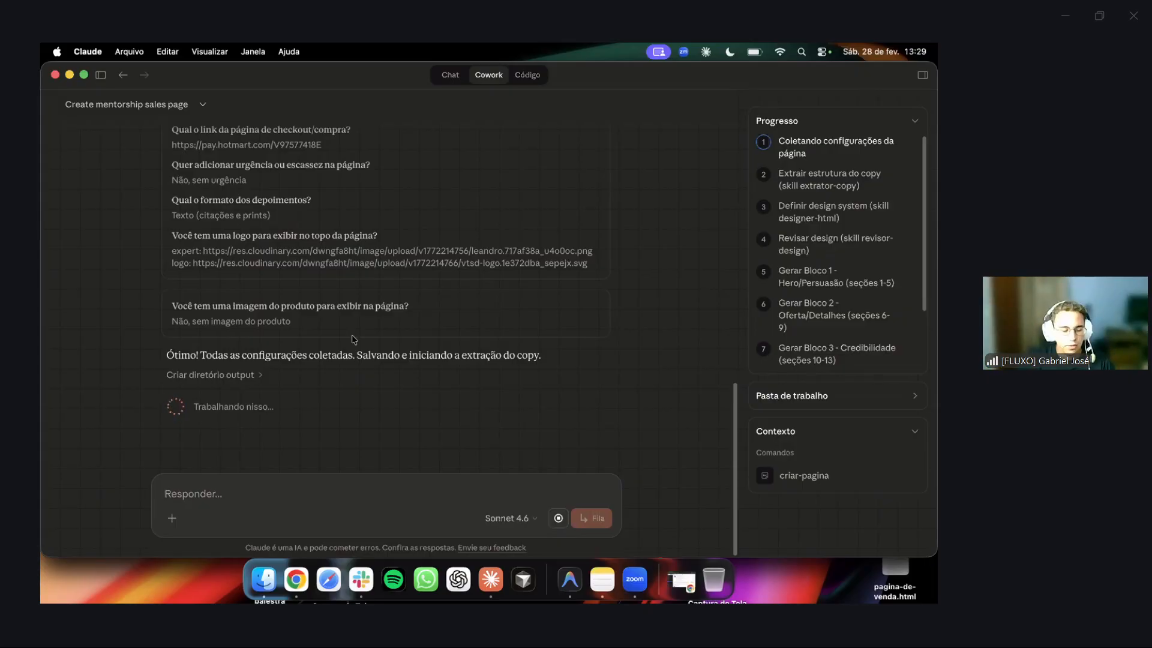
scroll(416, 251, "up", 3)
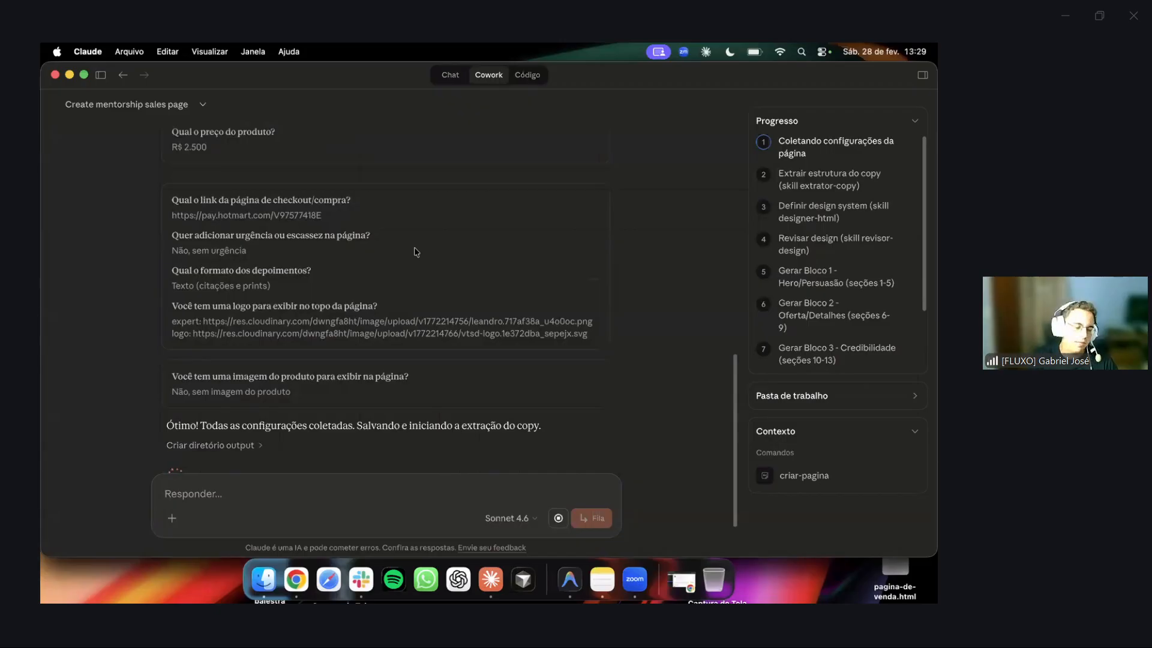
scroll(416, 251, "up", 3)
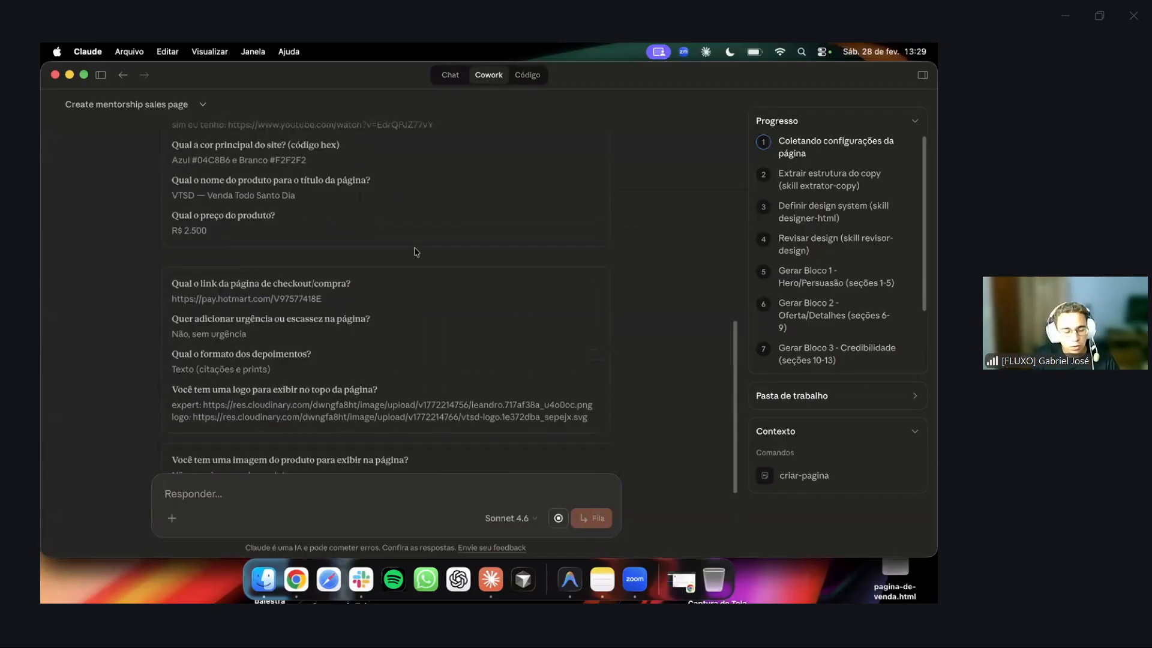
scroll(415, 251, "up", 3)
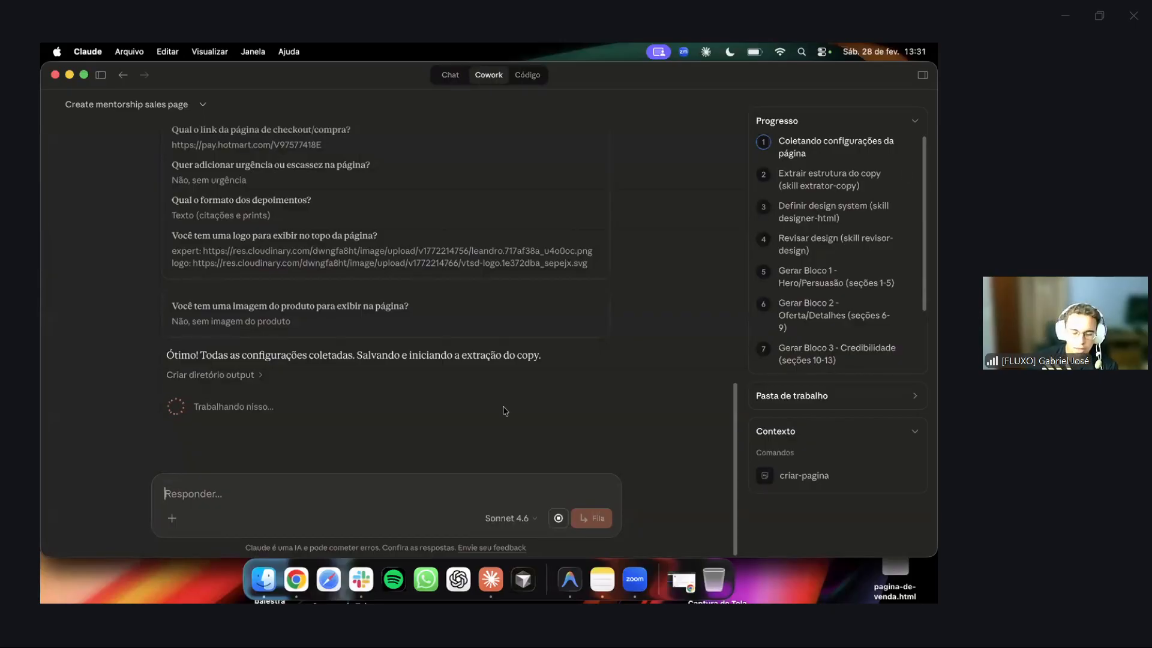
Switch back to Cloudinary in Chrome and copy the vtsd-logo's original URL again.
left_click(296, 578)
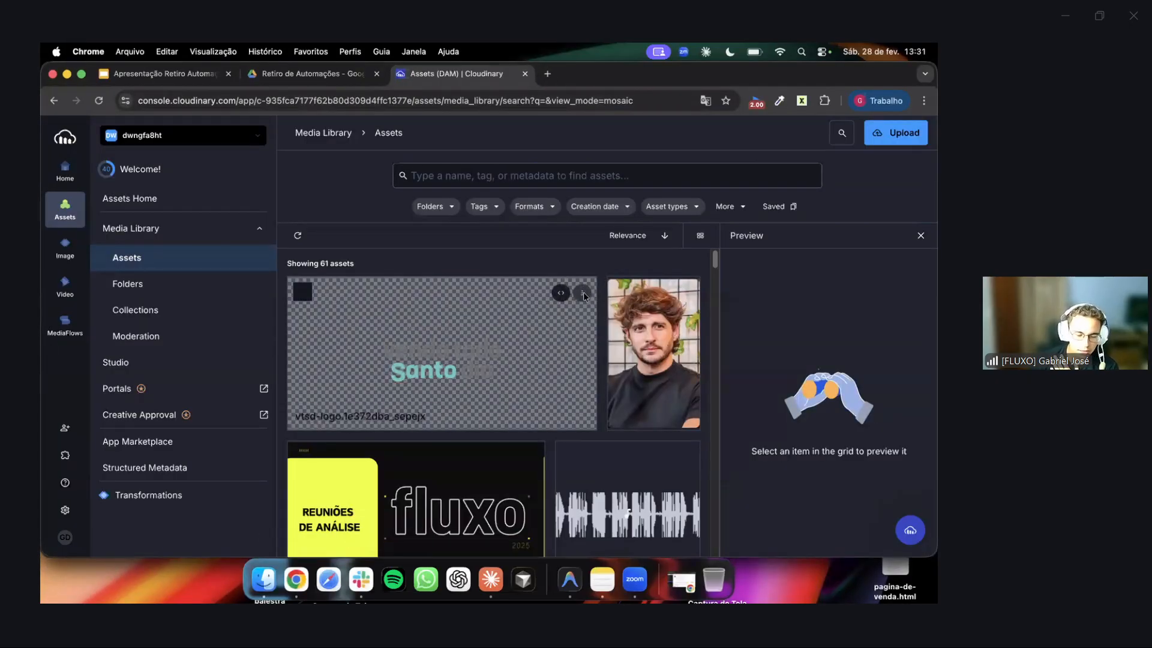
left_click(583, 294)
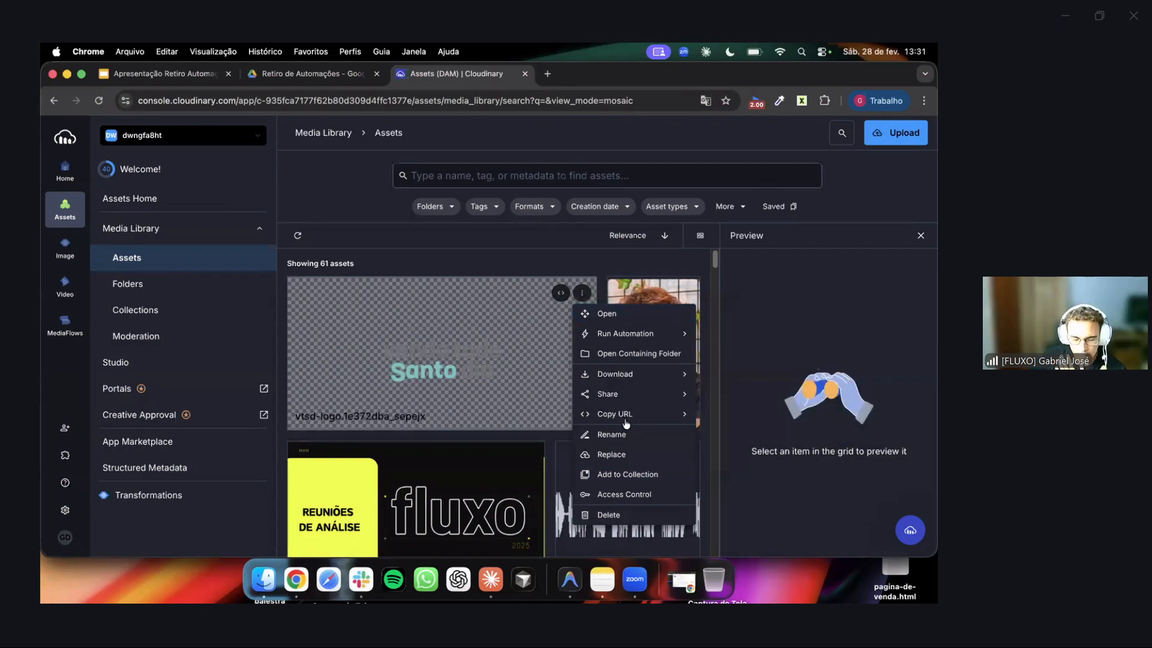
mouse_move(626, 420)
left_click(779, 418)
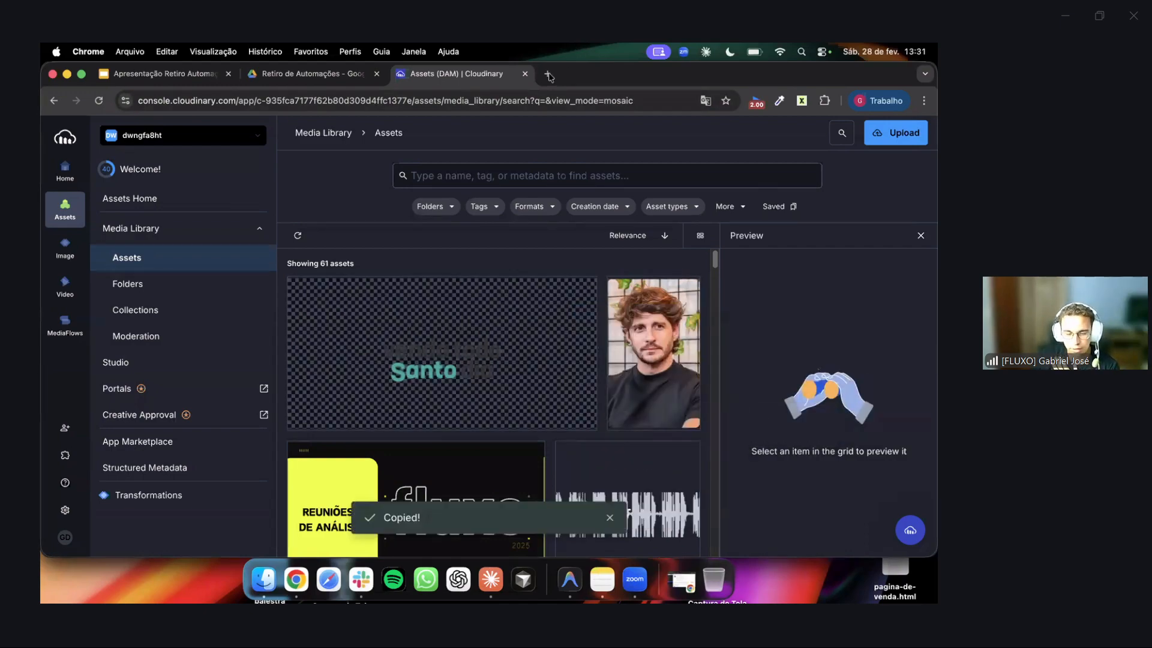
Open the copied logo URL in a new tab, view the downloaded SVG and return to the Cloudinary library.
left_click(548, 74)
key("super+v")
key("Return")
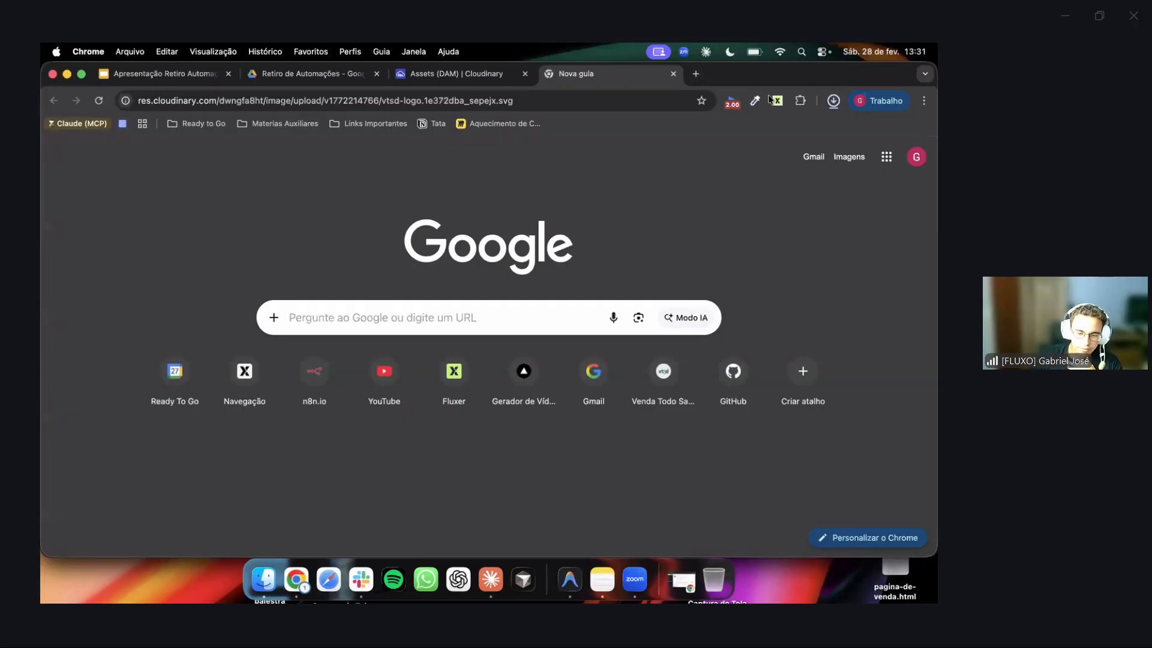
left_click(693, 130)
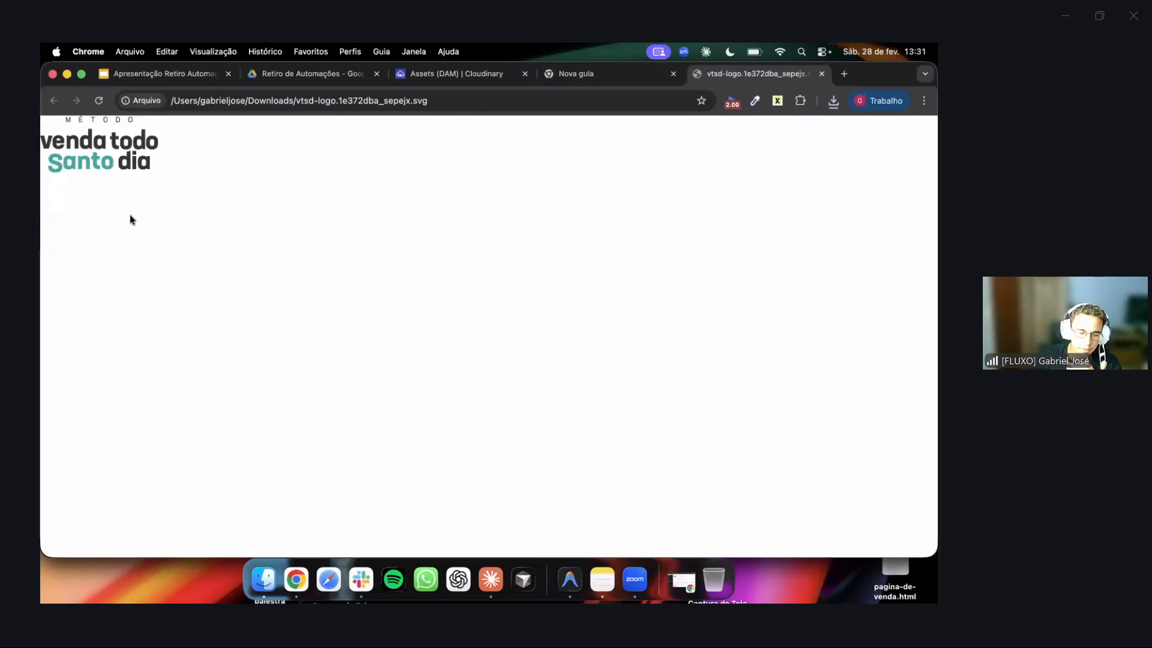
left_click(489, 81)
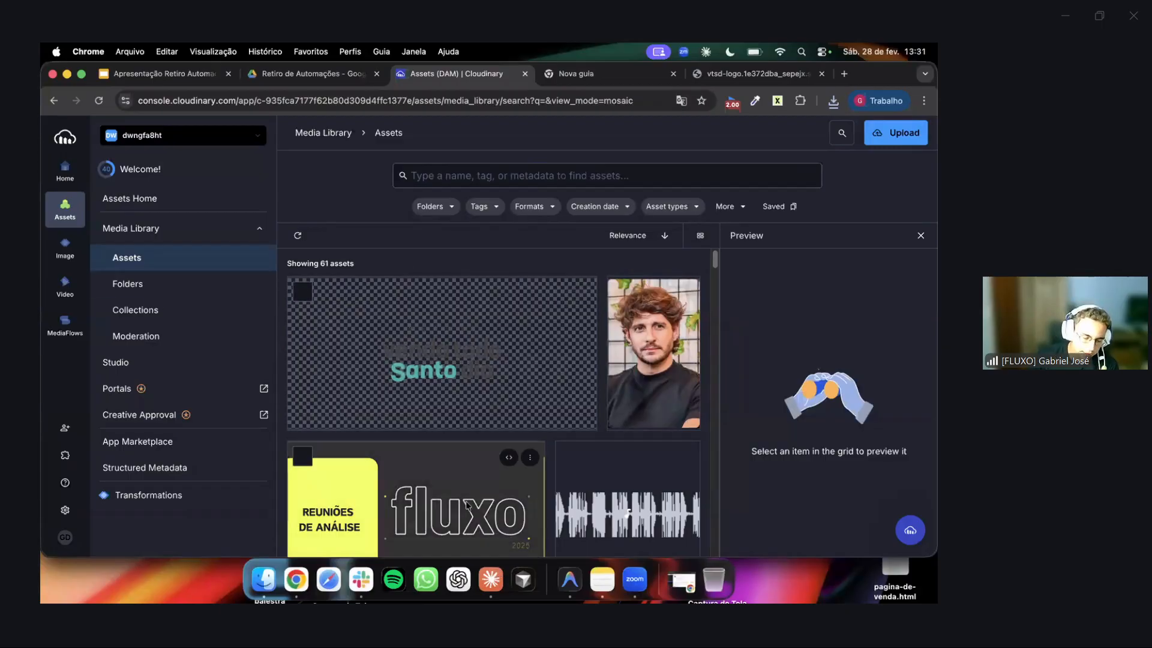
Switch to Claude and examine the page generation's progress list and the details of the "Criar diretório output" step.
left_click(483, 581)
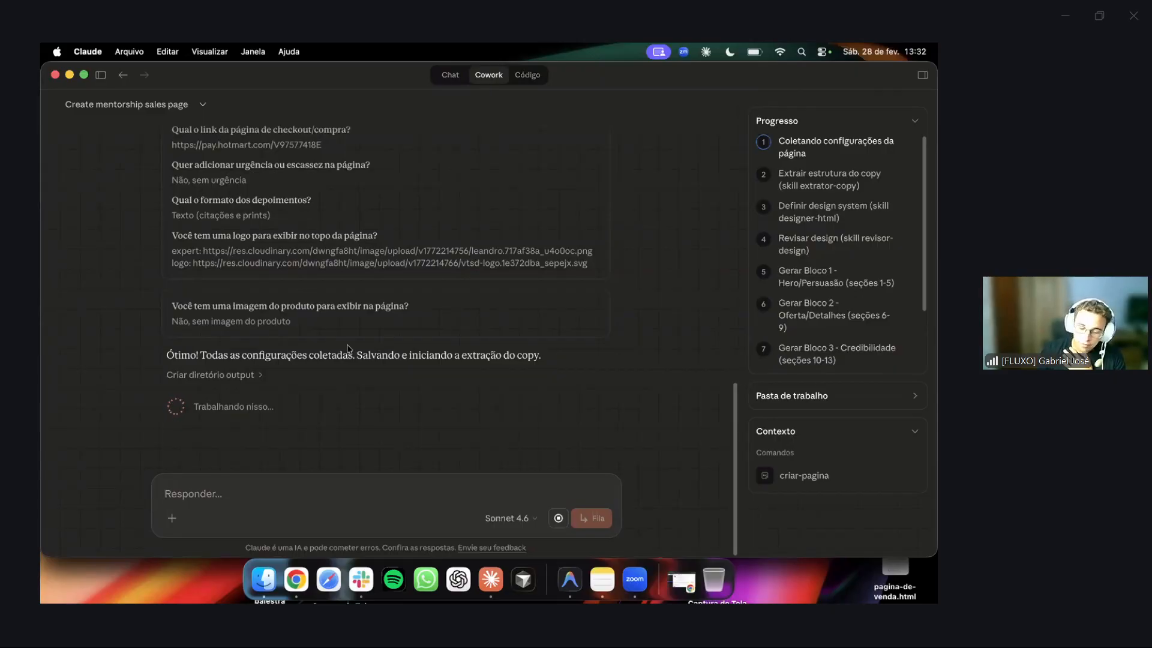
scroll(845, 303, "down", 3)
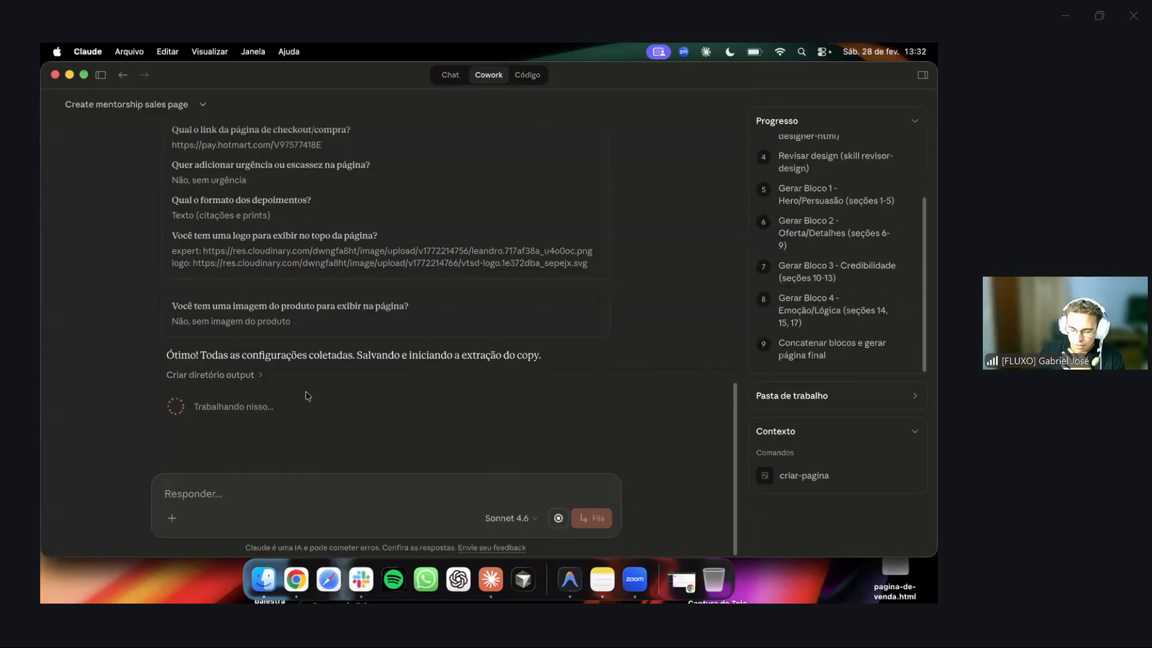
left_click(217, 375)
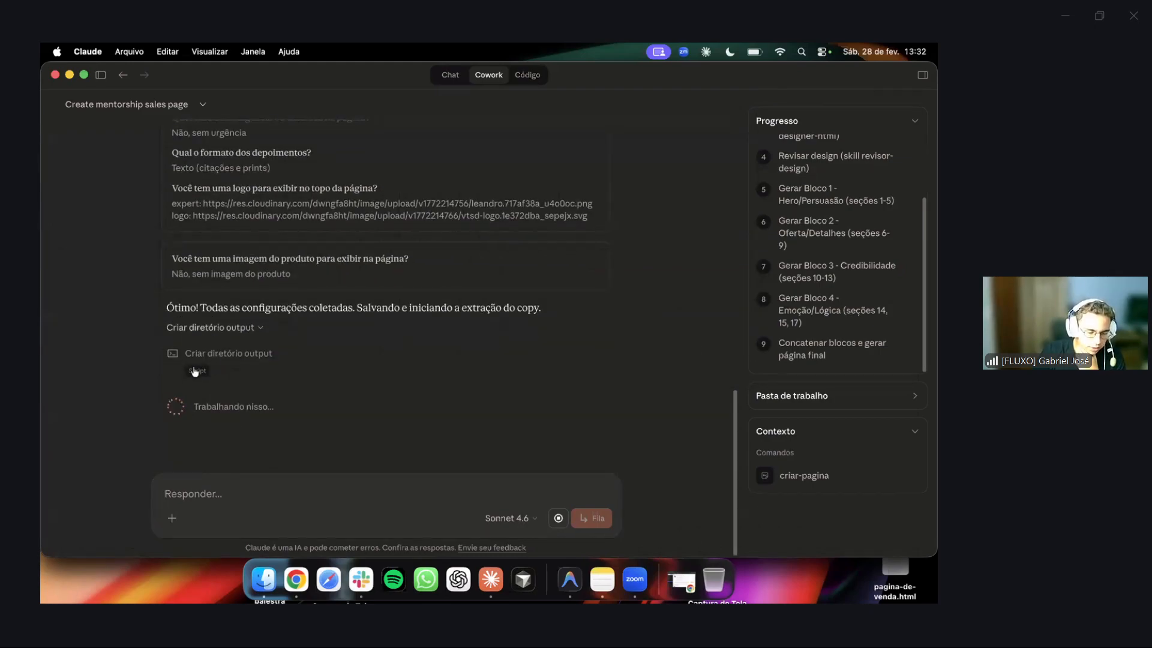
left_click(210, 332)
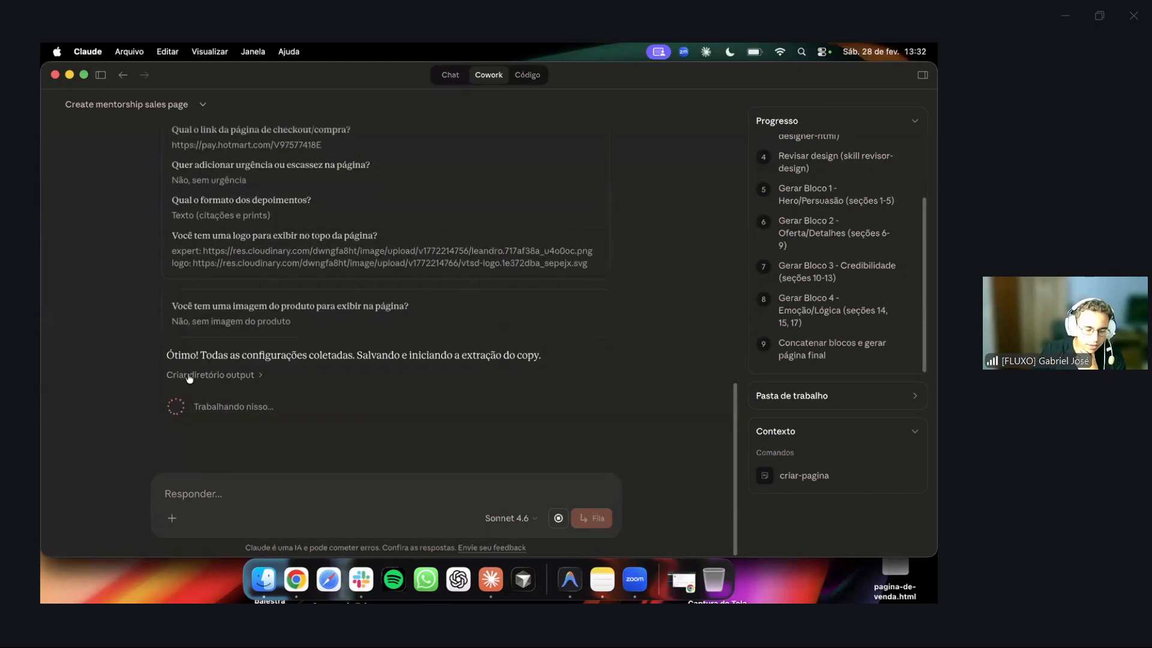
left_click(188, 376)
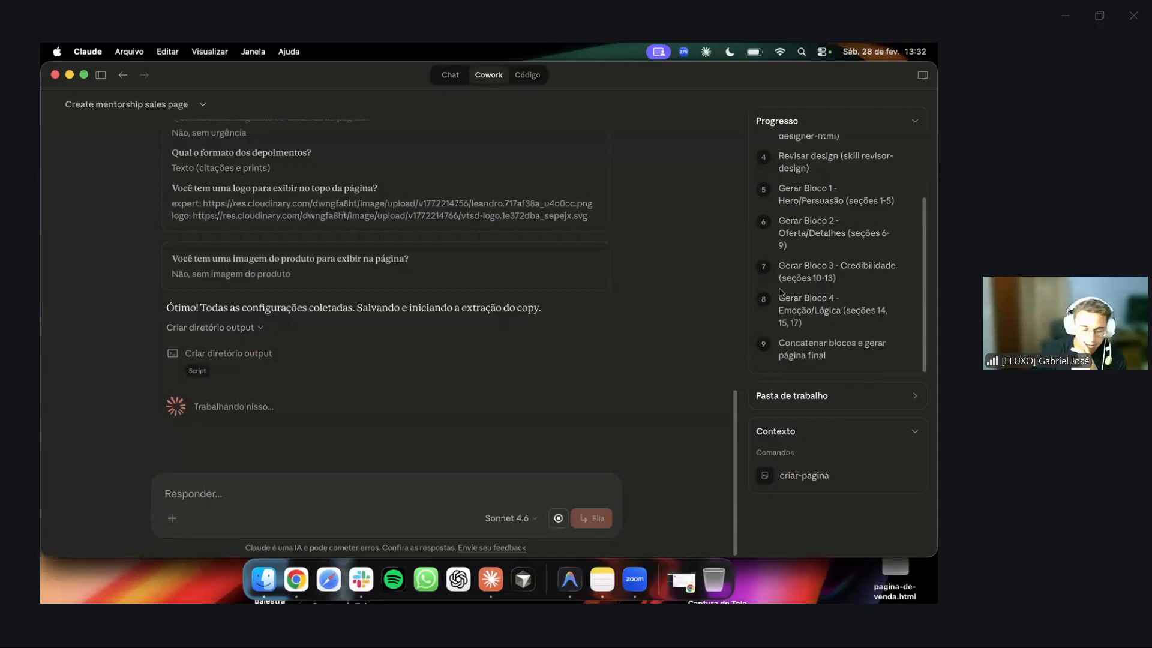
scroll(891, 244, "up", 2)
scroll(890, 244, "down", 2)
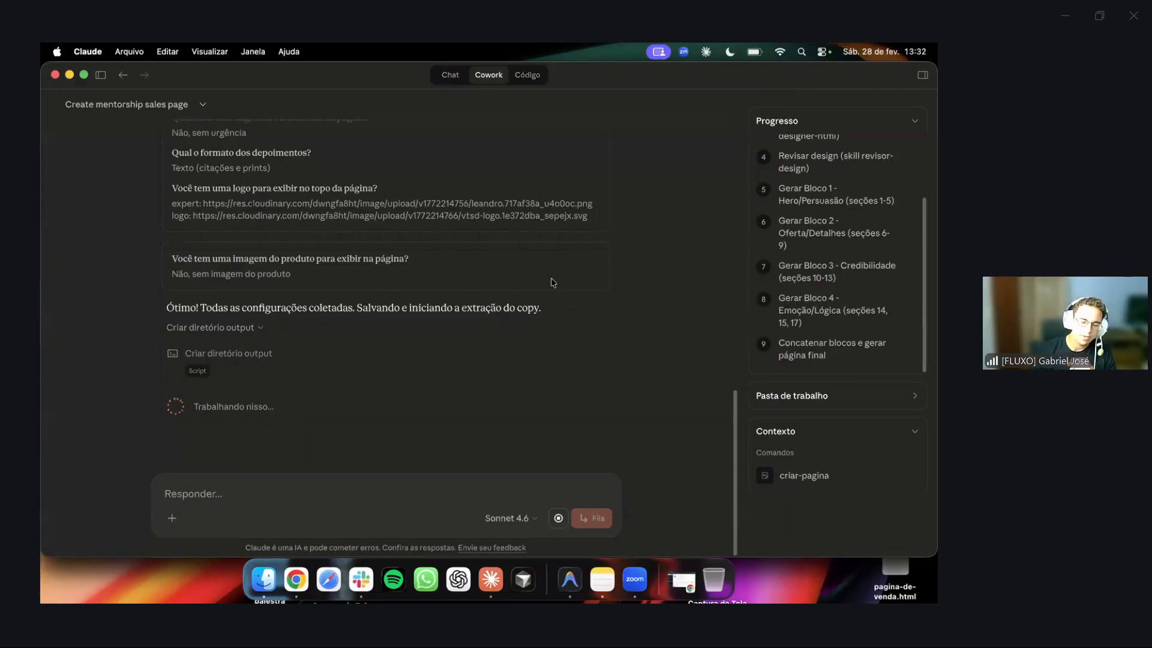
scroll(795, 287, "up", 3)
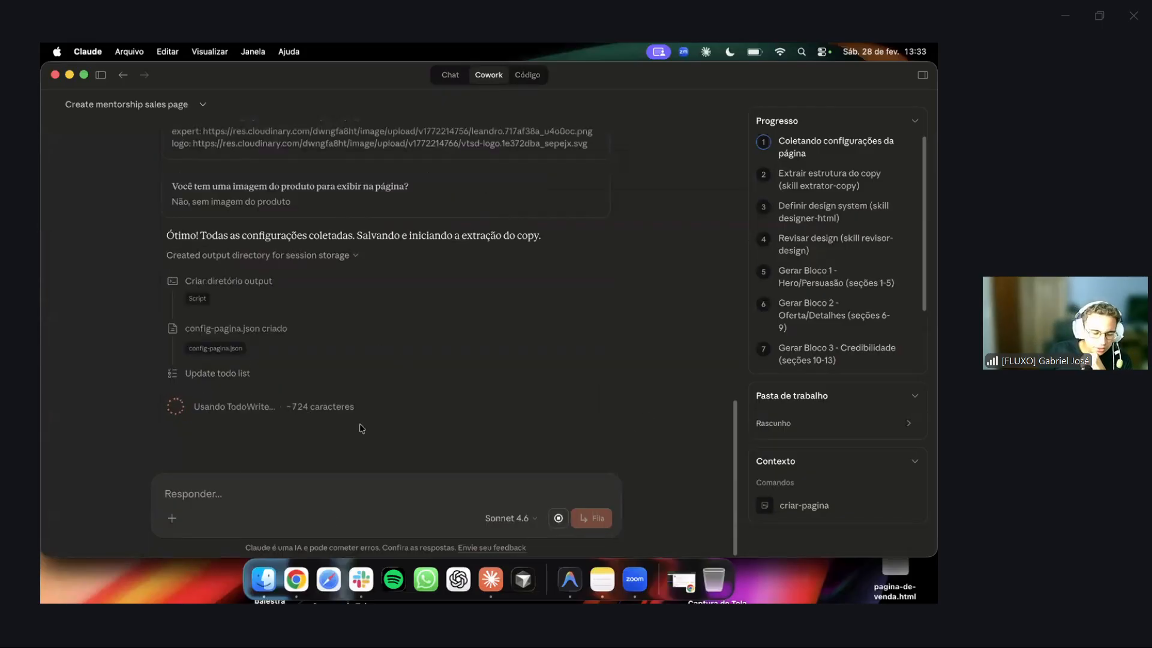
Examine the extracted copy structure, including the product name, guarantee, expert bio, method phases and benefits.
left_click(197, 334)
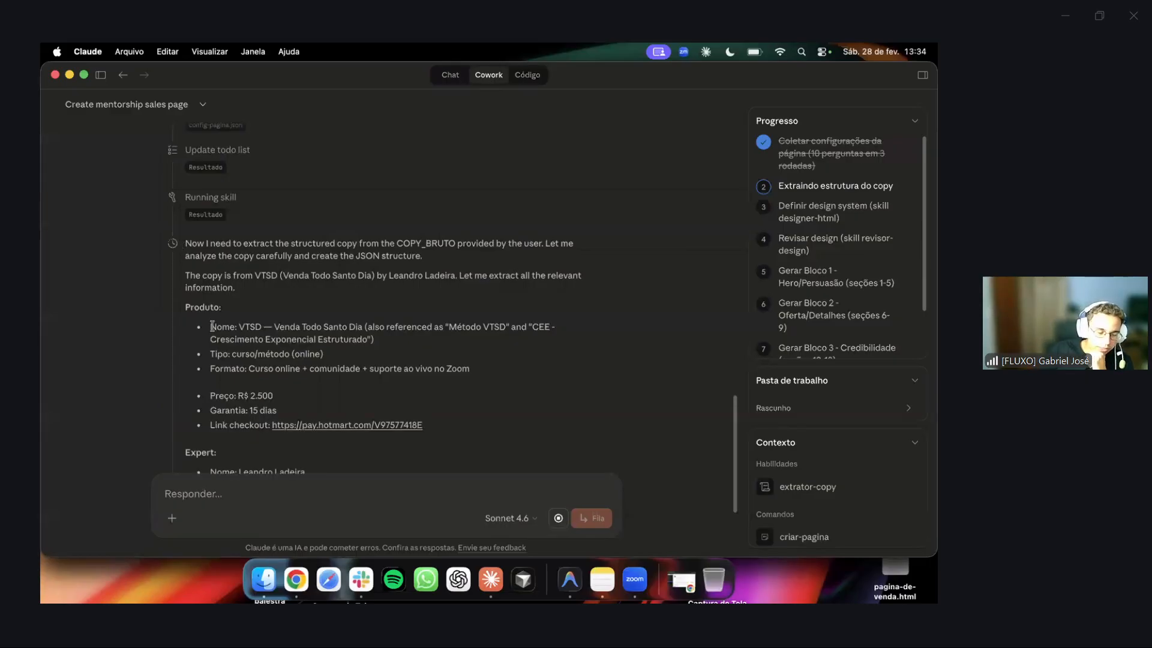
left_click_drag(210, 327, 336, 327)
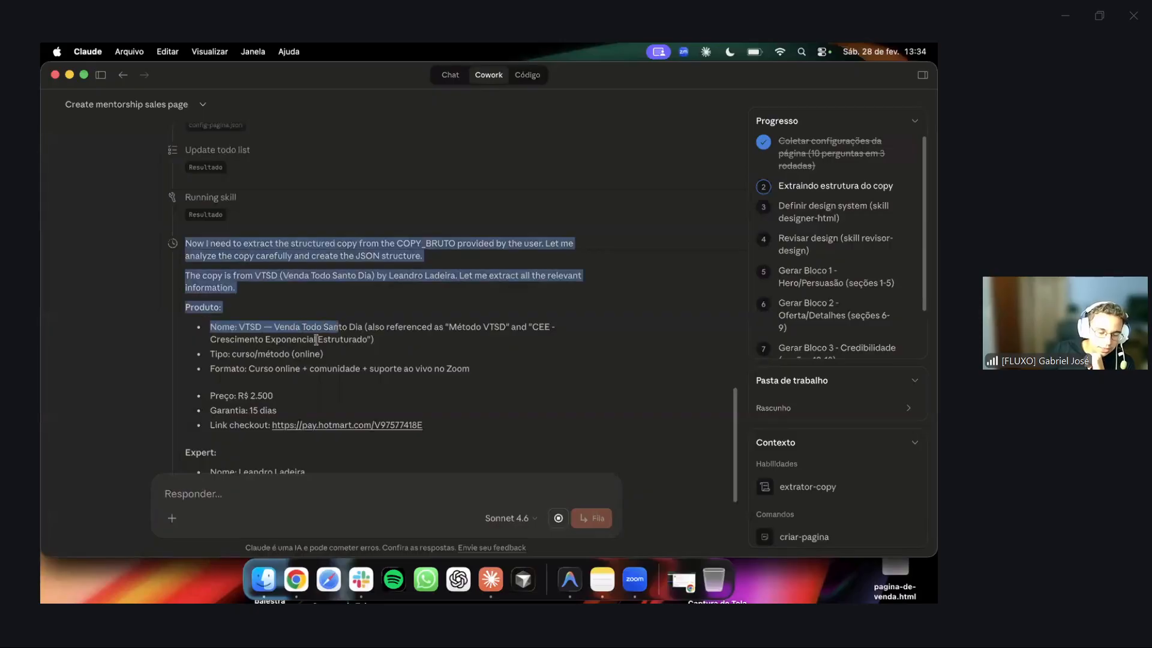
left_click(312, 336)
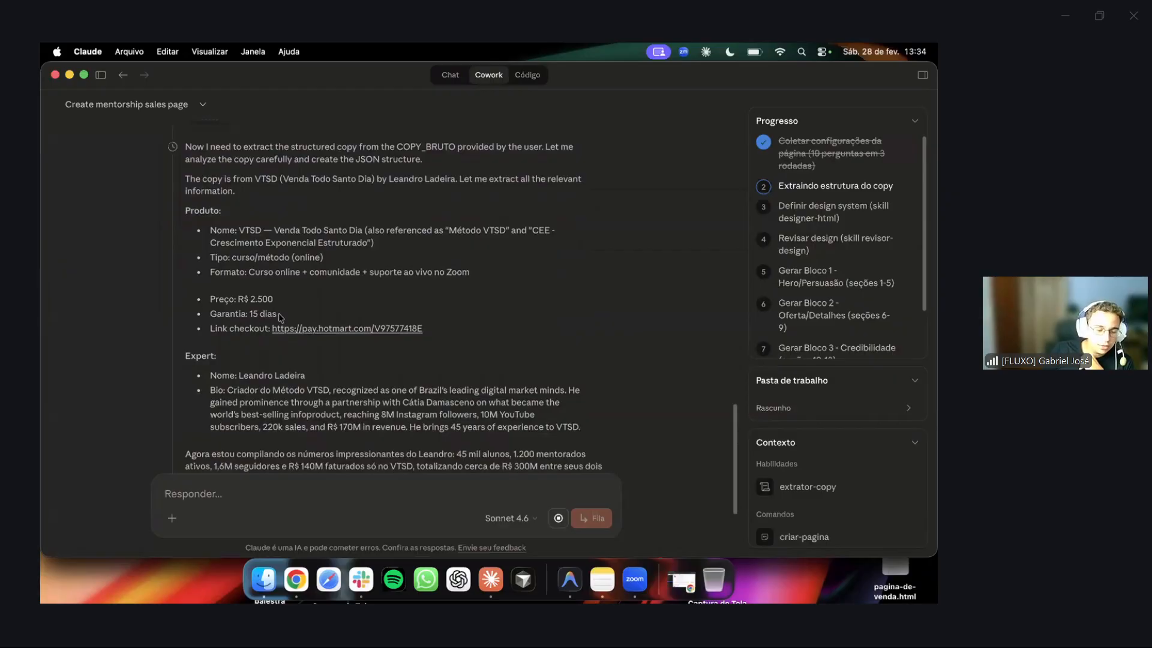
left_click_drag(278, 315, 251, 314)
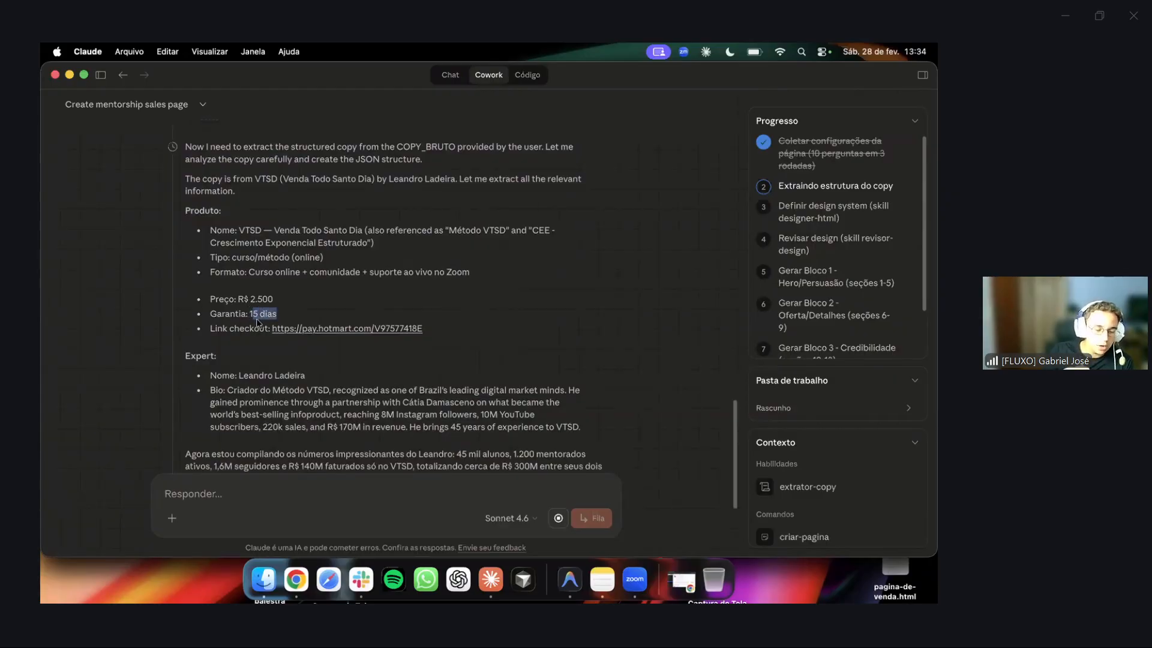
left_click(257, 323)
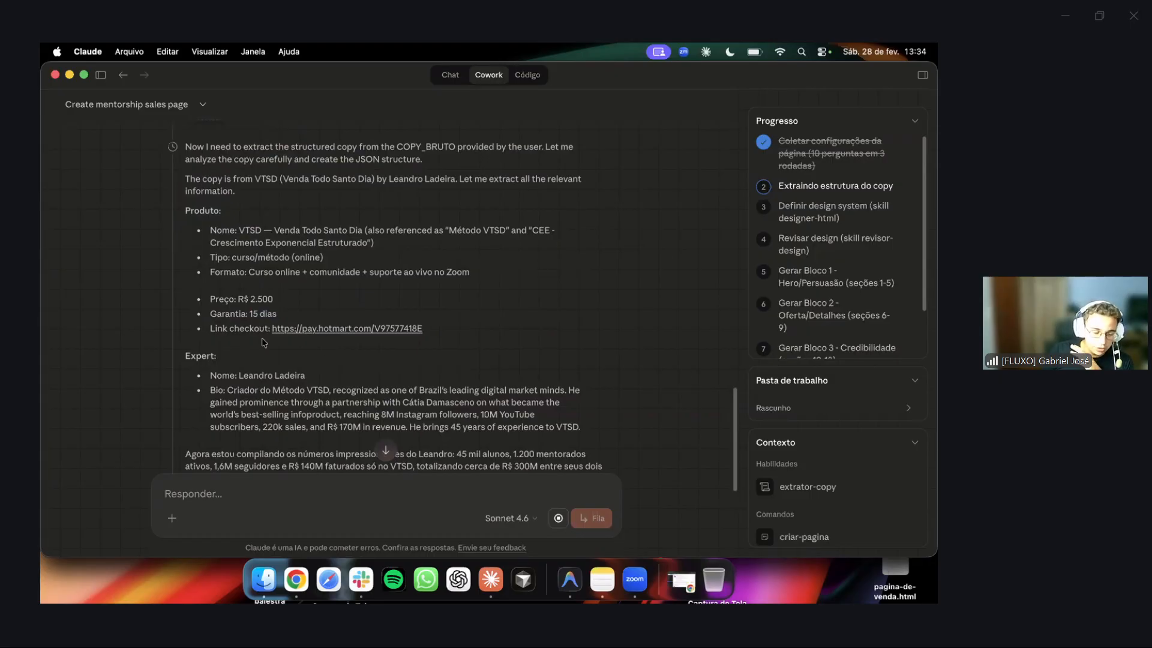
scroll(264, 342, "down", 3)
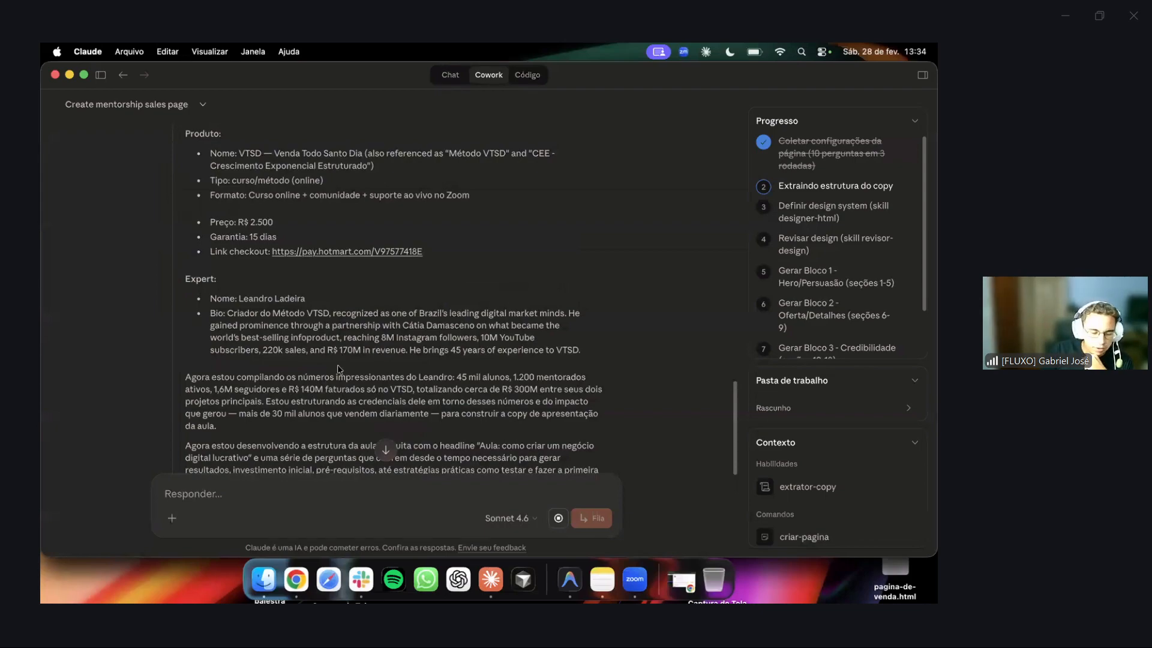
scroll(336, 354, "down", 10)
scroll(320, 356, "up", 3)
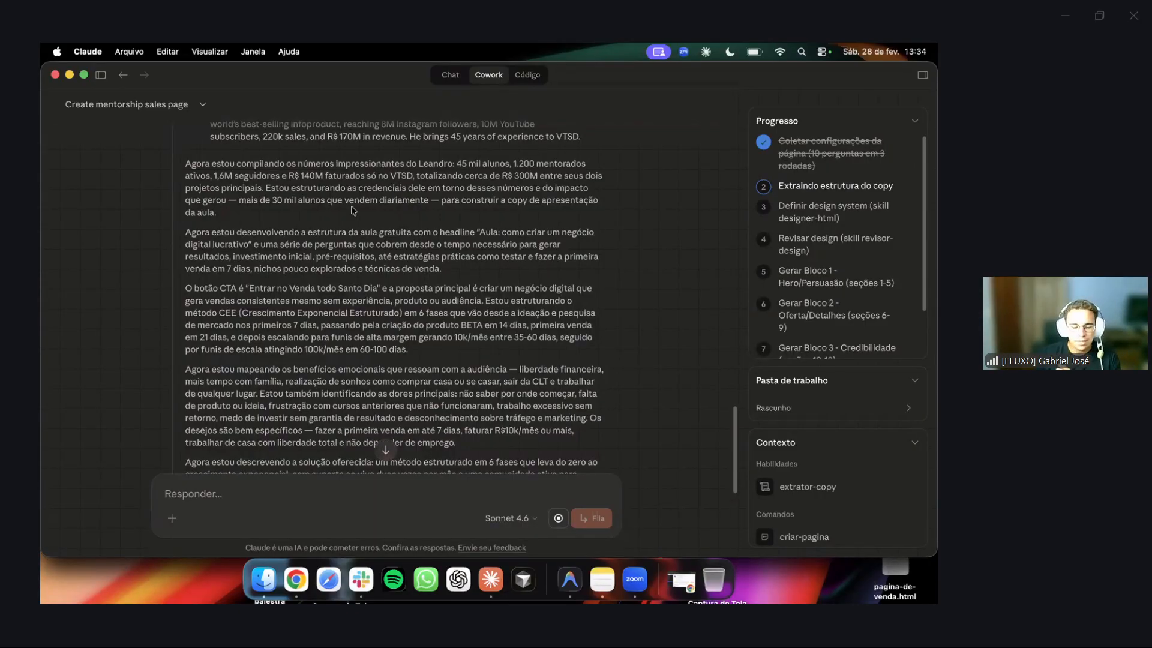
Examine the VTSD design reasoning, covering the niche, 3i's do Marketing, visual big idea, color analysis and typography decision.
scroll(377, 289, "down", 6)
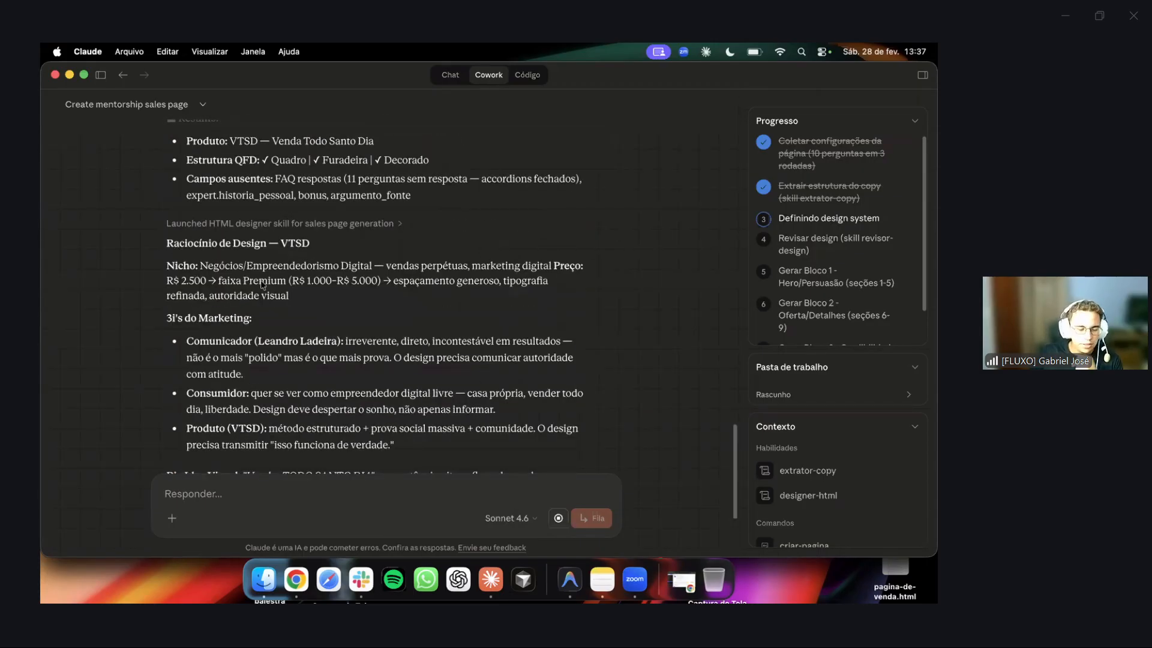
left_click_drag(166, 242, 257, 243)
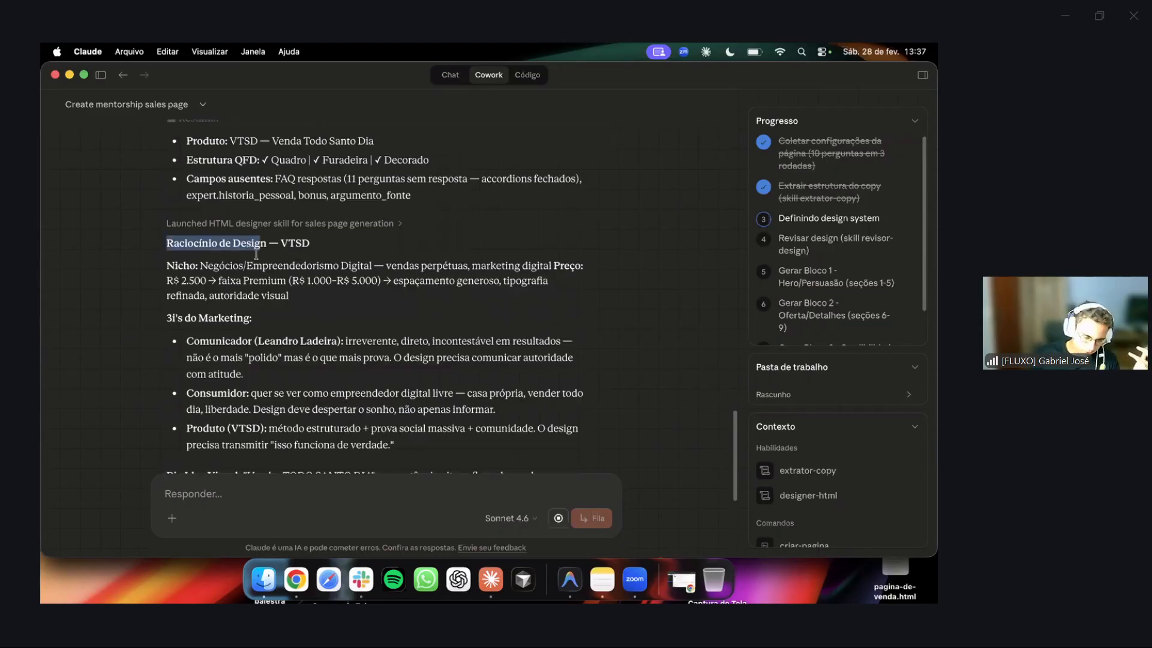
left_click_drag(166, 266, 320, 266)
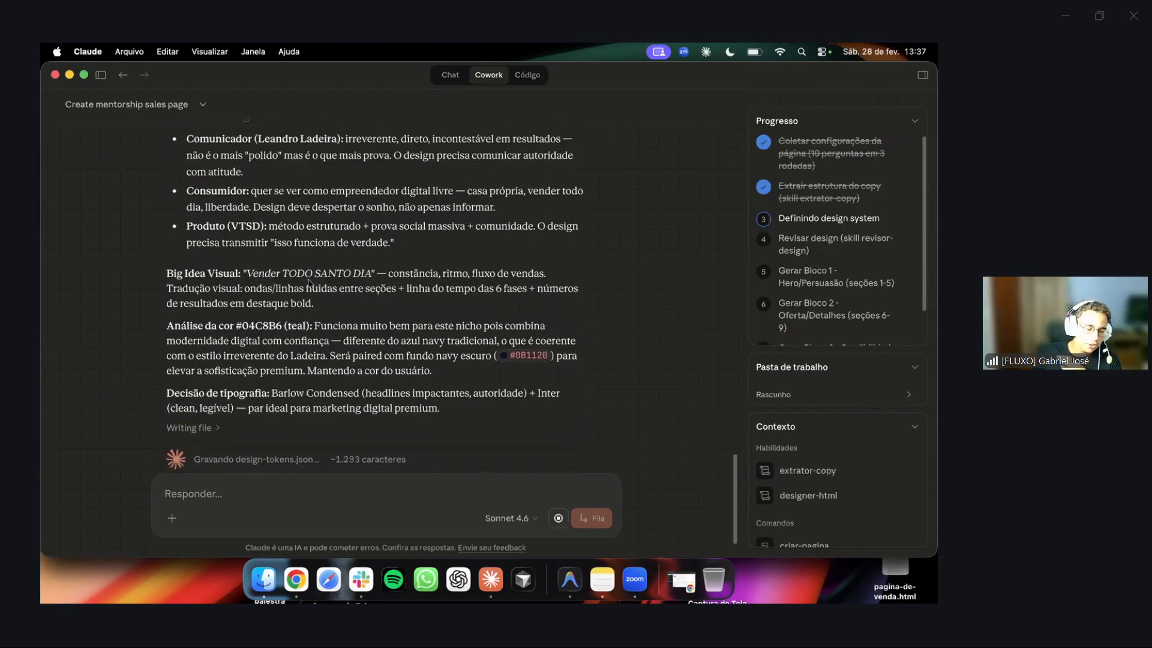
scroll(307, 280, "up", 5)
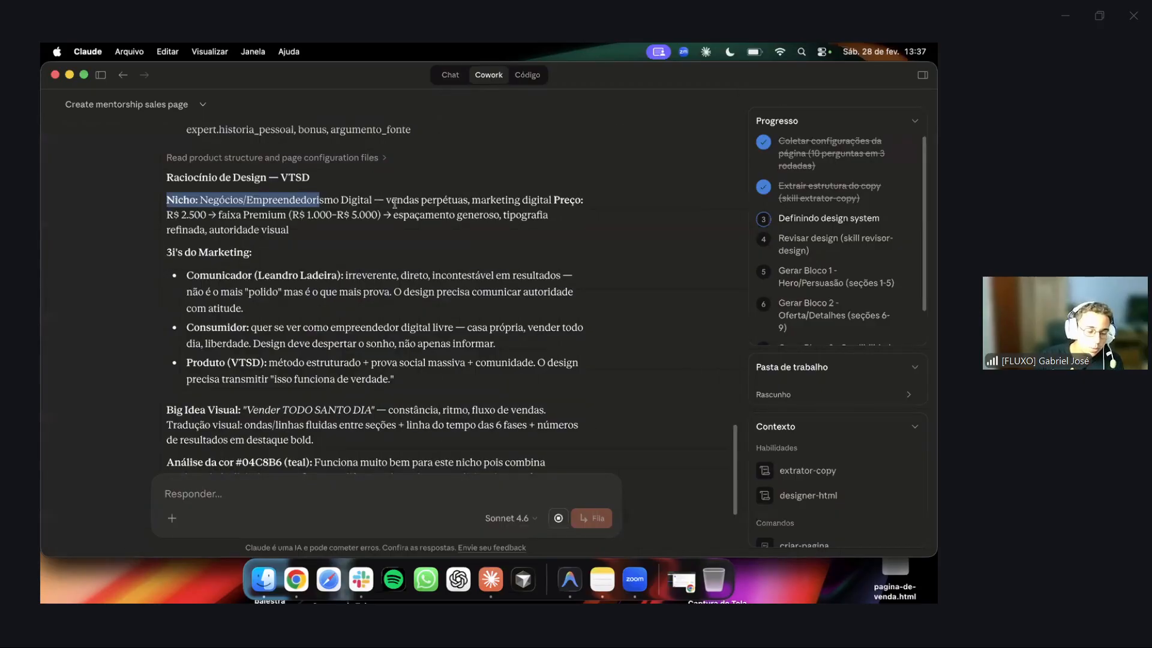
scroll(409, 254, "down", 5)
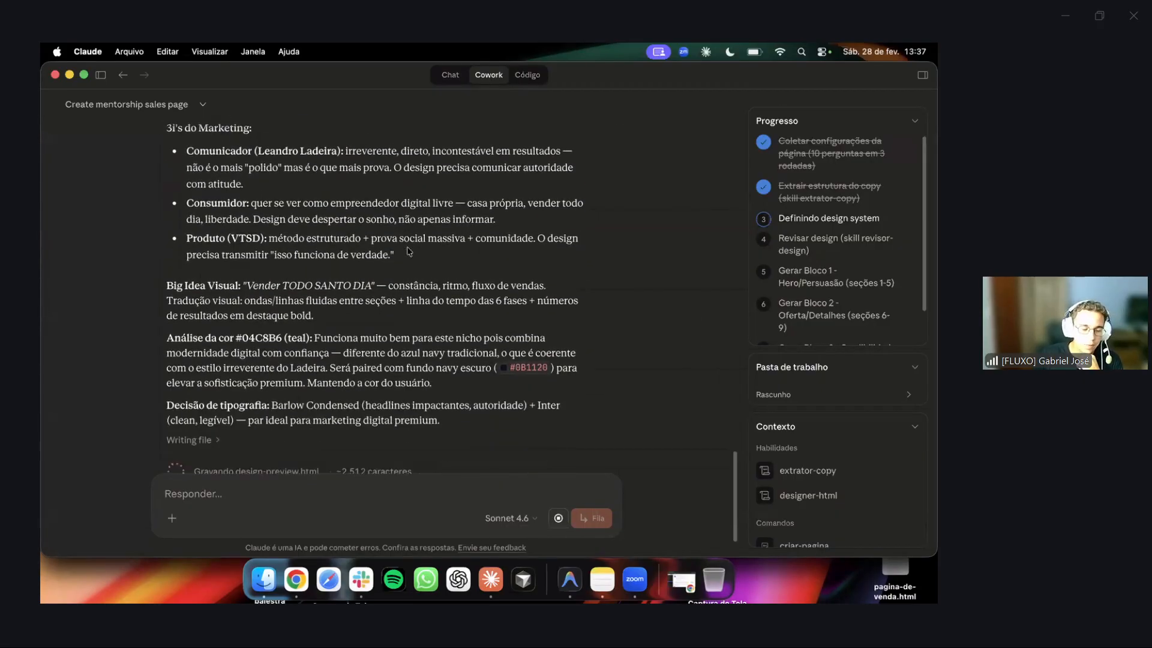
scroll(115, 178, "up", 2)
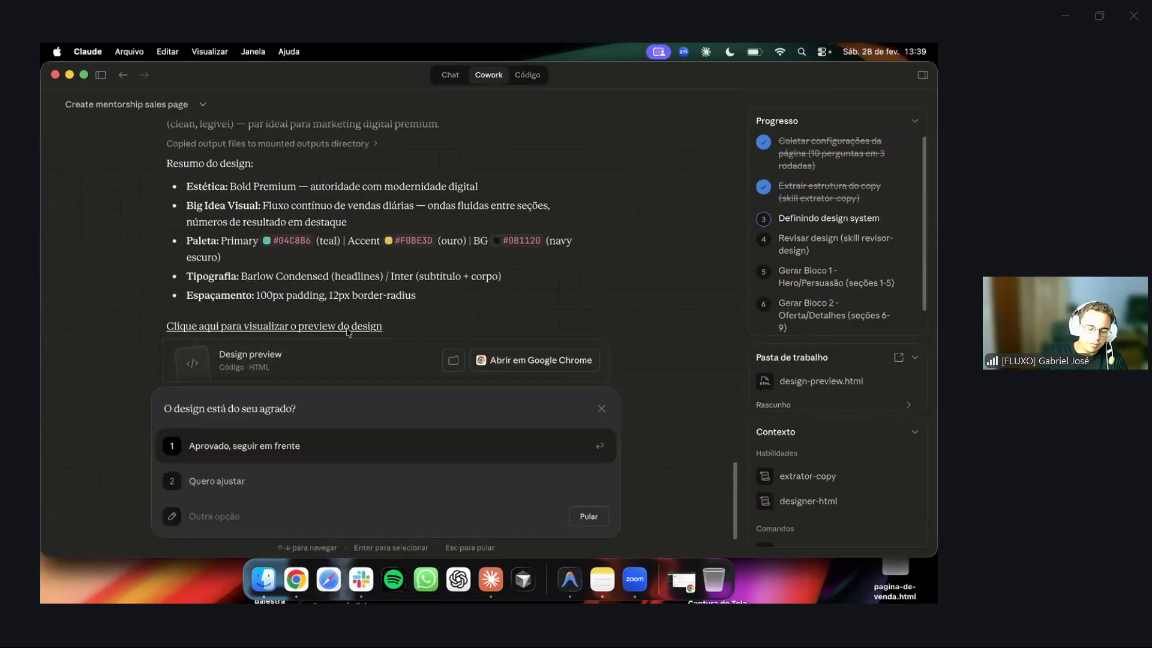
Open the generated Design preview HTML file in Google Chrome, allowing Claude to open it with the default application.
left_click(294, 362)
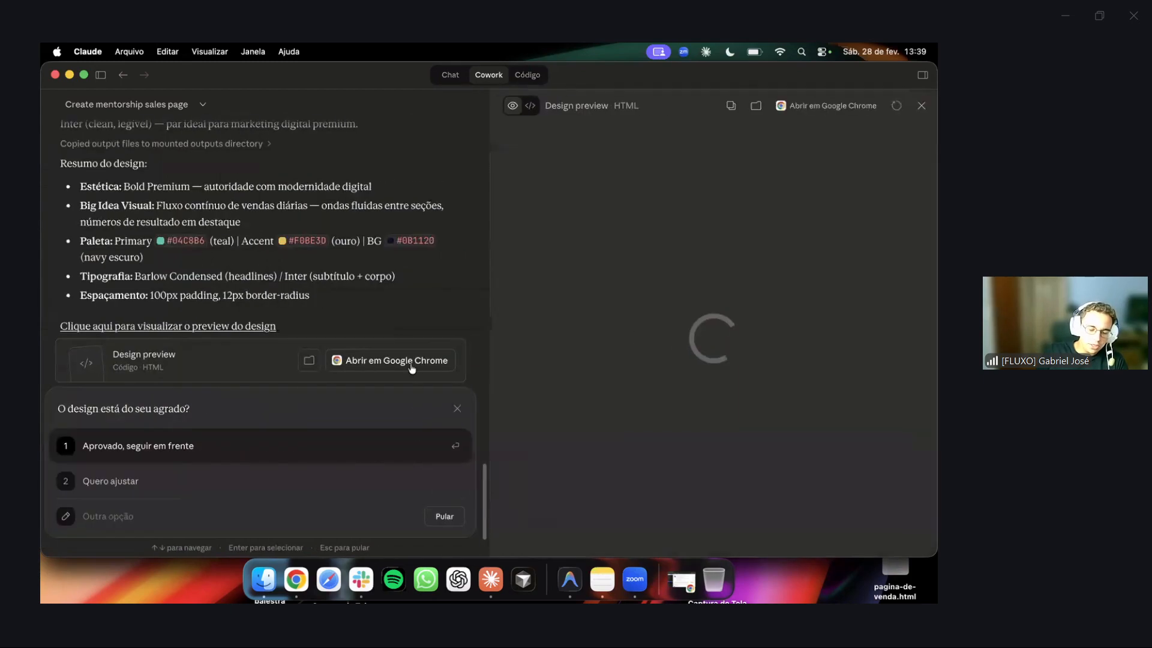
left_click(412, 362)
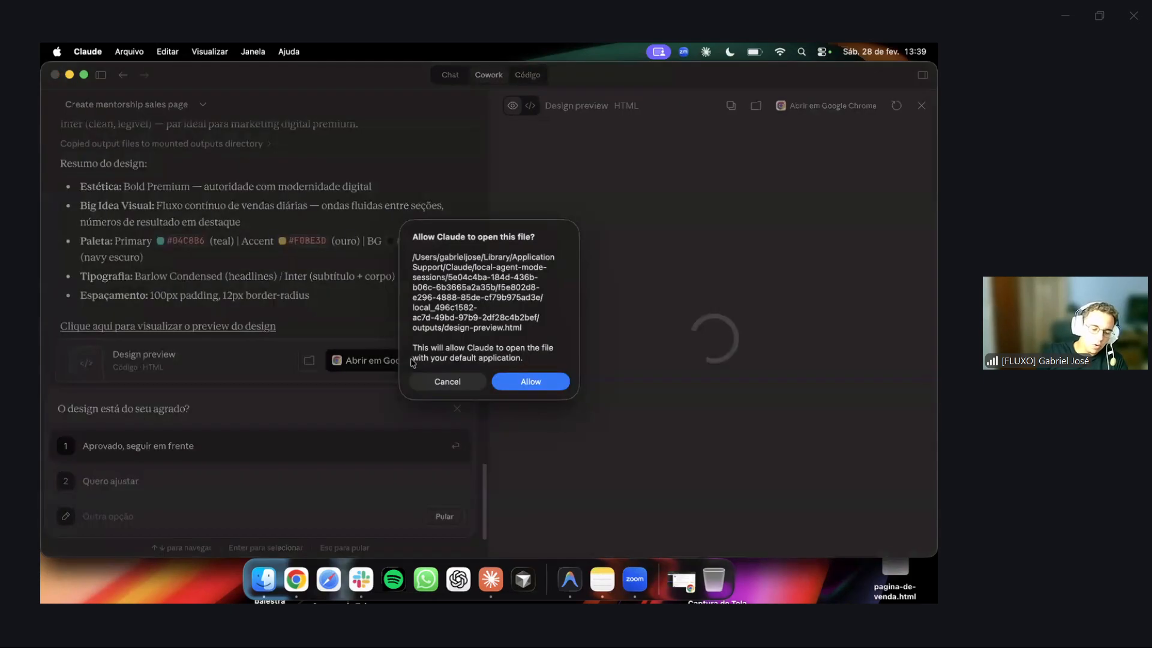
left_click(511, 381)
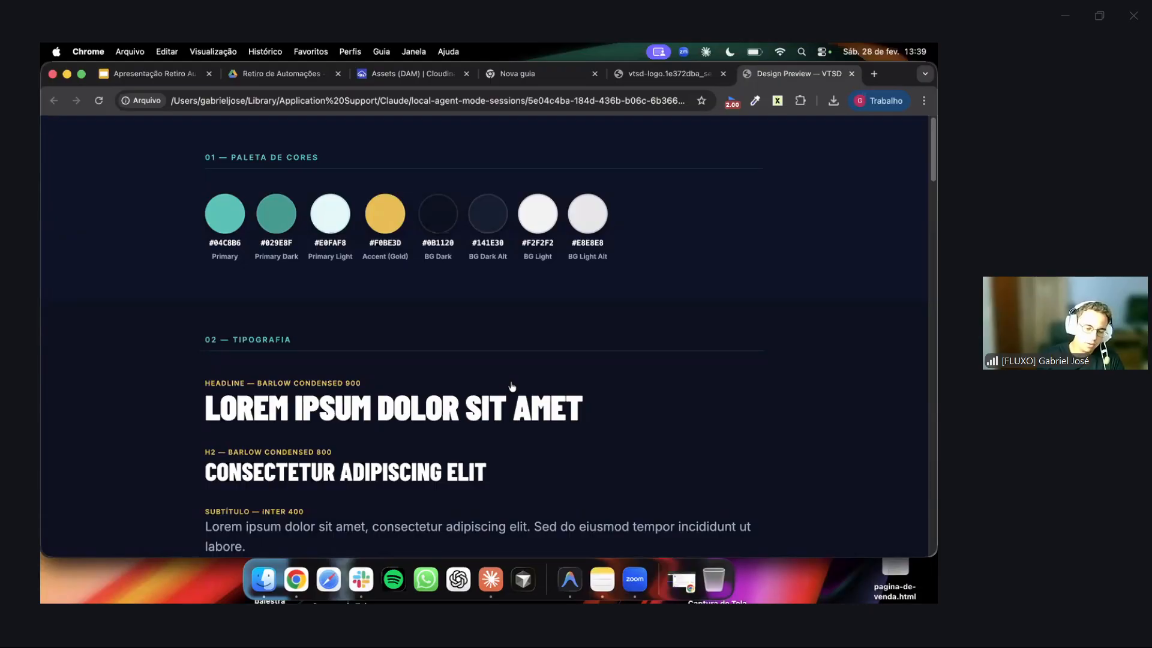
Examine the design preview's color palette and its headline, H2, subtitle and body typography samples.
scroll(517, 344, "down", 3)
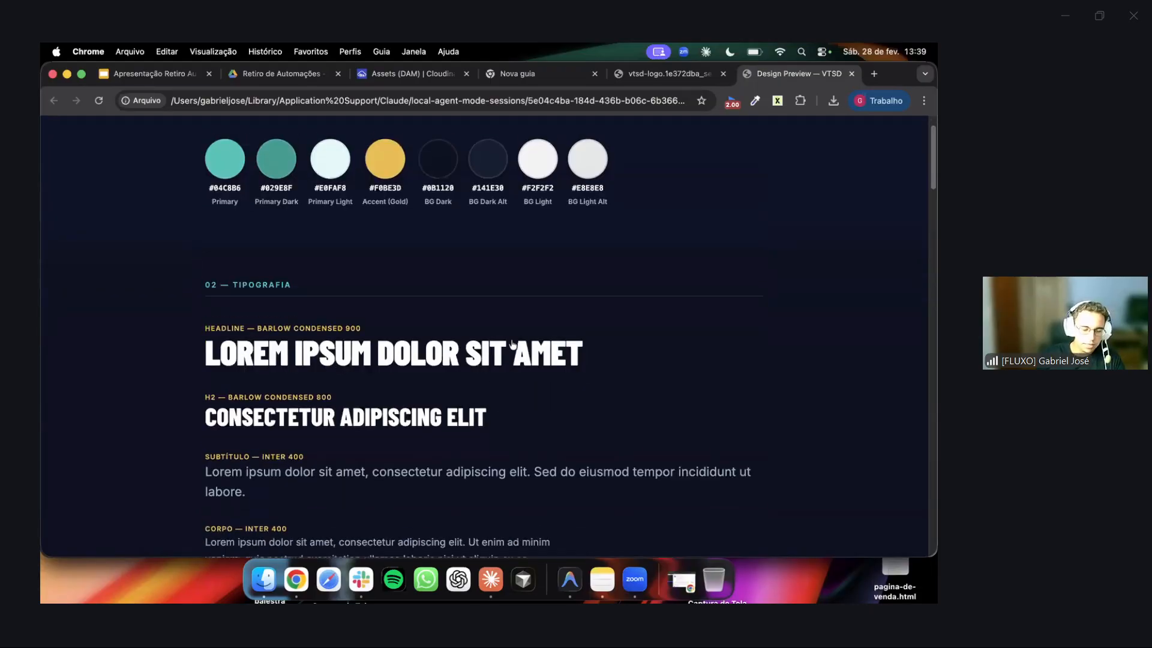
left_click_drag(607, 316, 411, 315)
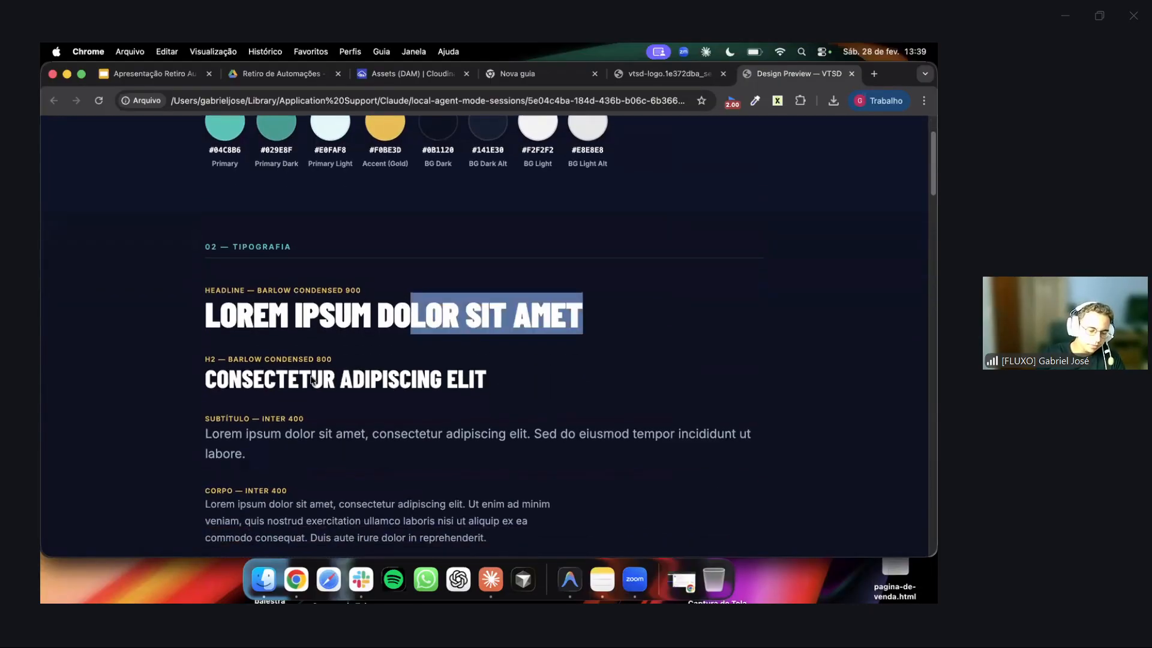
double_click(309, 377)
scroll(309, 378, "down", 2)
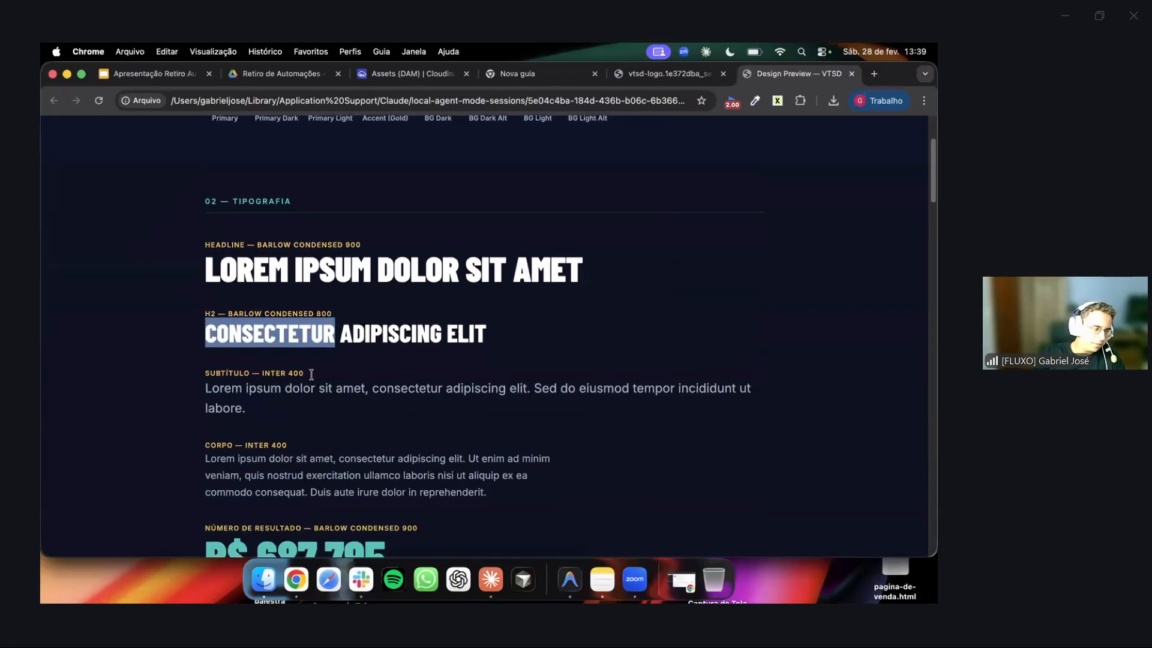
triple_click(242, 388)
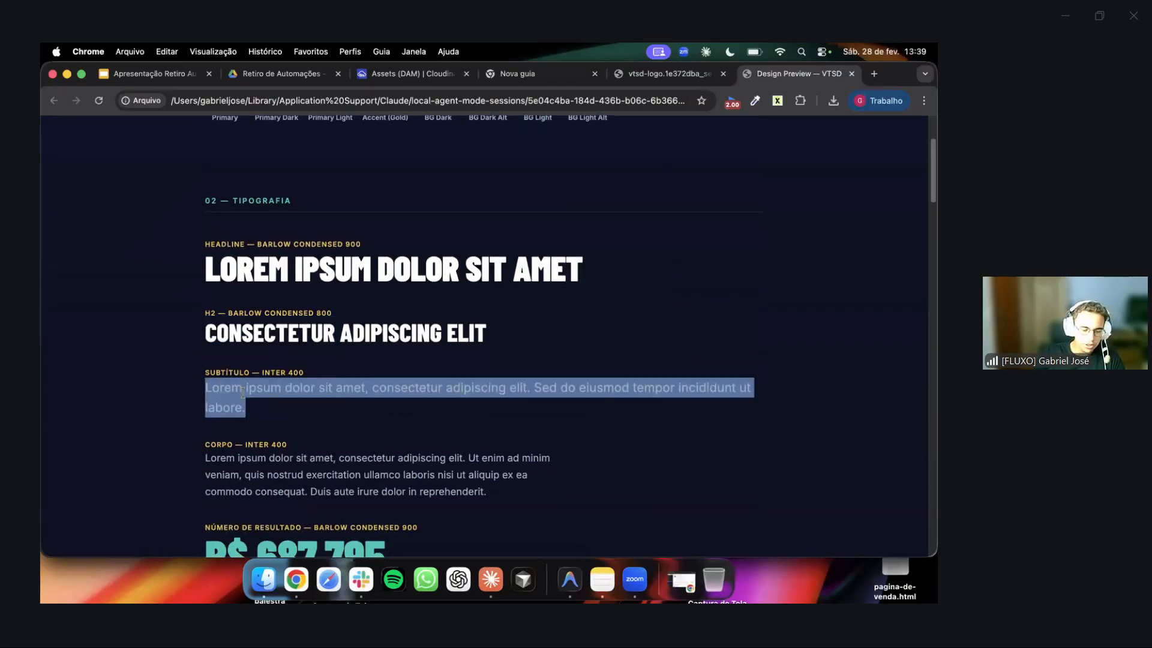
triple_click(248, 472)
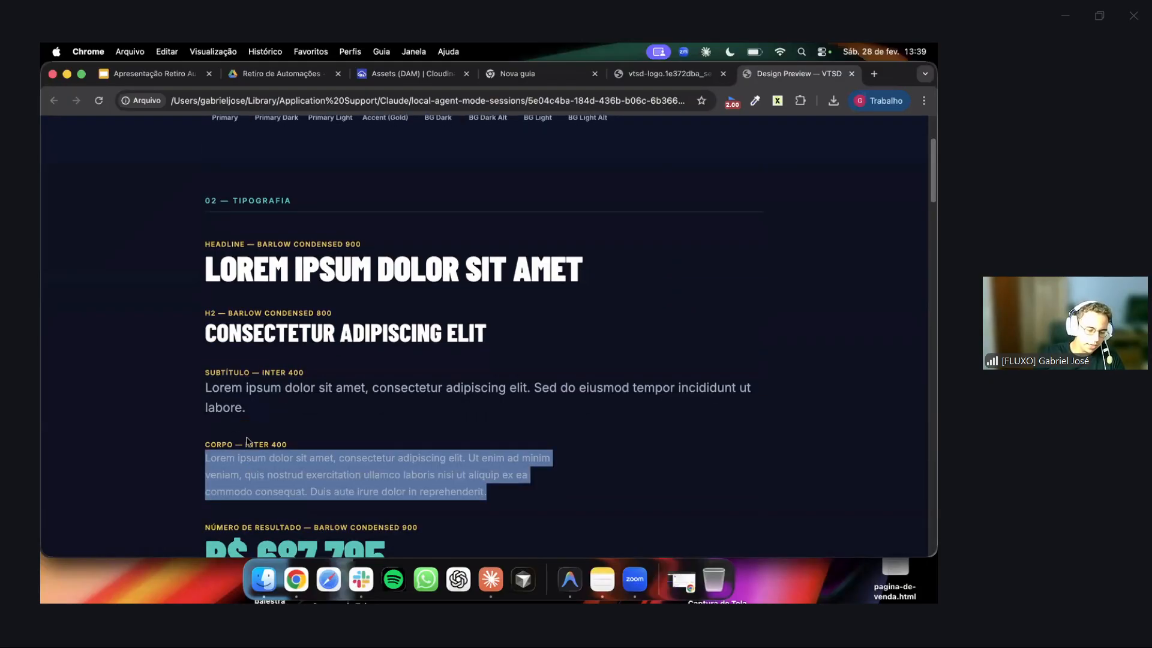
scroll(246, 441, "down", 6)
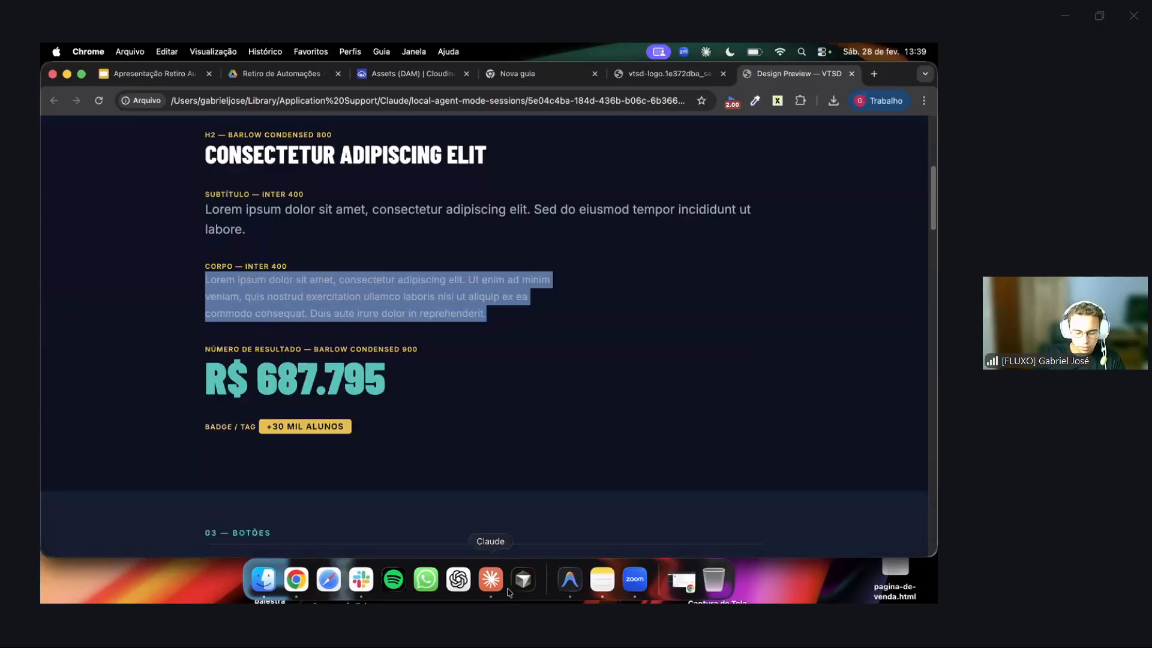
Switch to Claude, approve the design with "Aprovado, seguir em frente" and return to the design preview in Chrome.
left_click(497, 586)
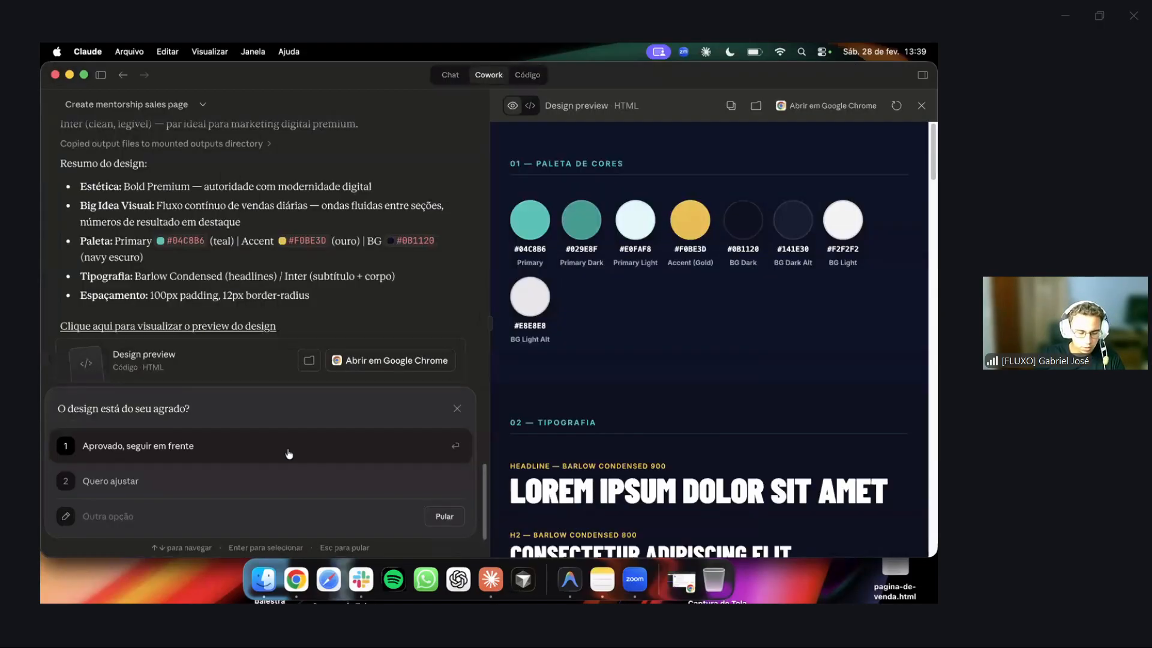
left_click(294, 580)
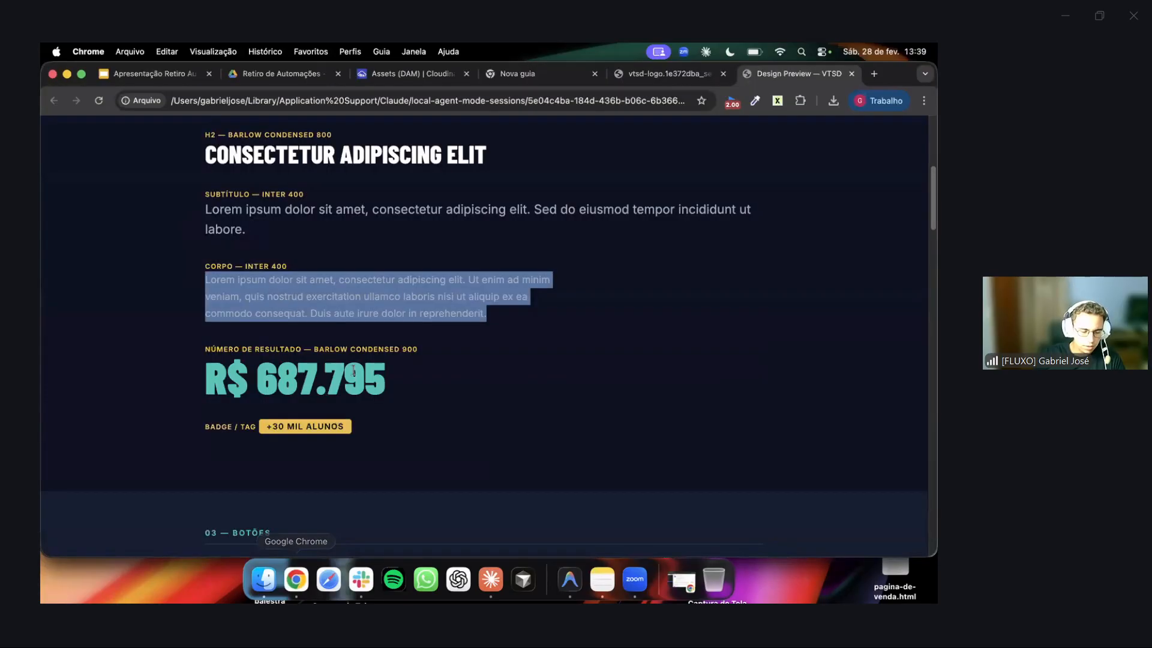
Examine the result-number and badge styles and the three button variants in the "03 — Botões" section.
scroll(354, 370, "down", 1)
scroll(353, 369, "down", 1)
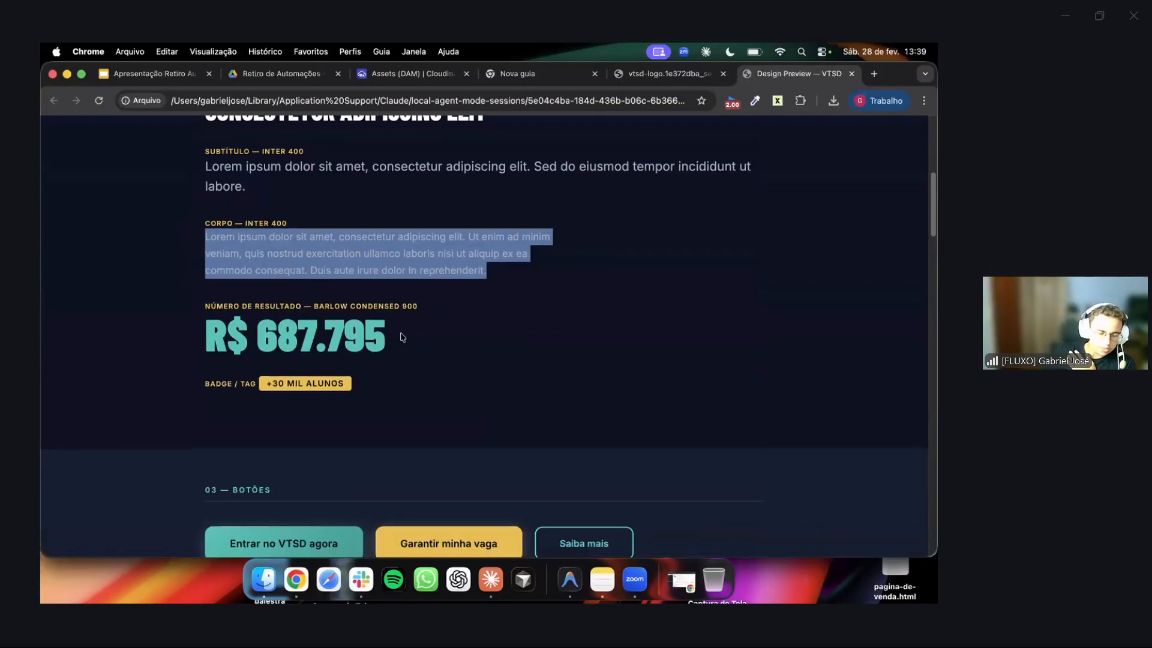
left_click_drag(399, 335, 227, 336)
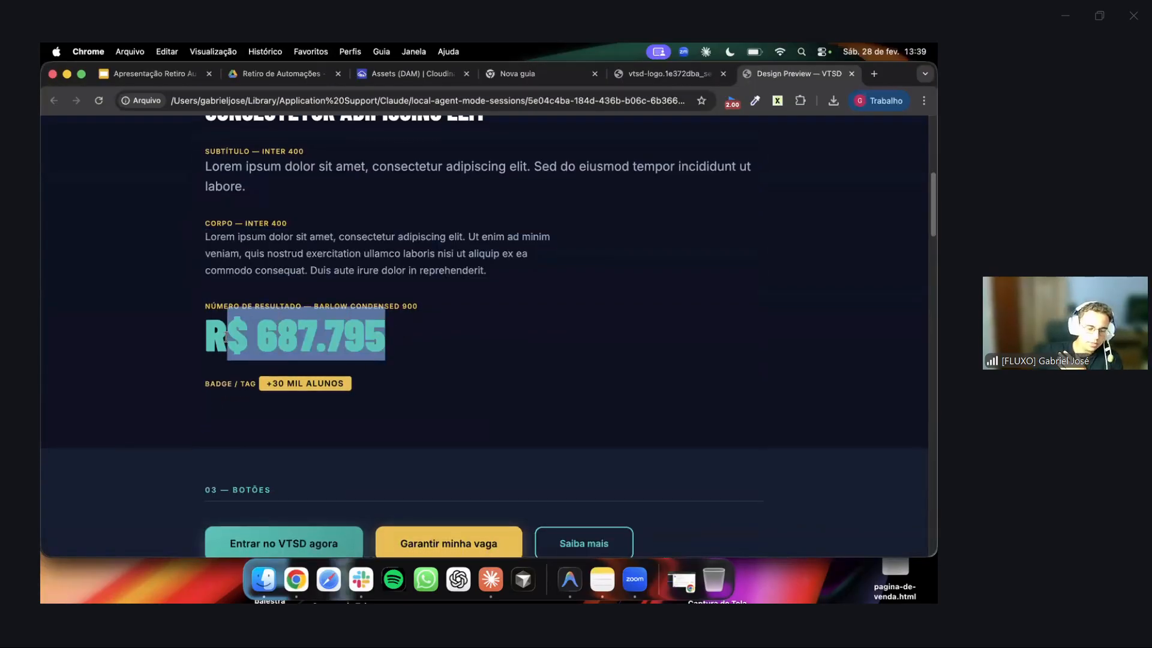
triple_click(297, 384)
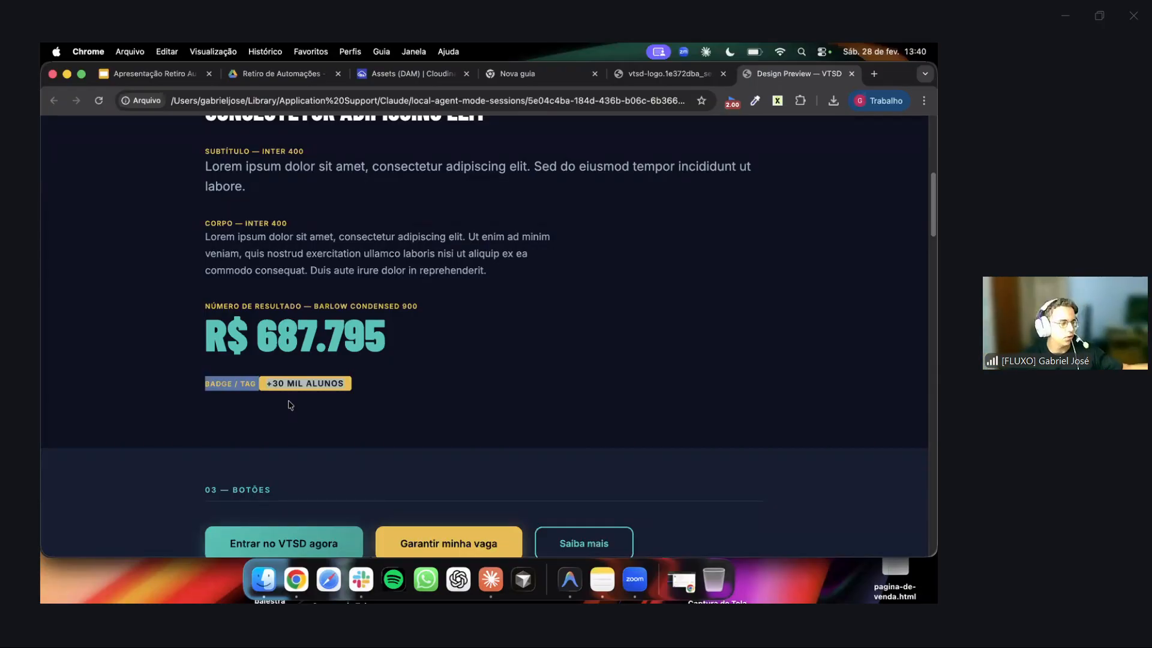
scroll(444, 406, "down", 3)
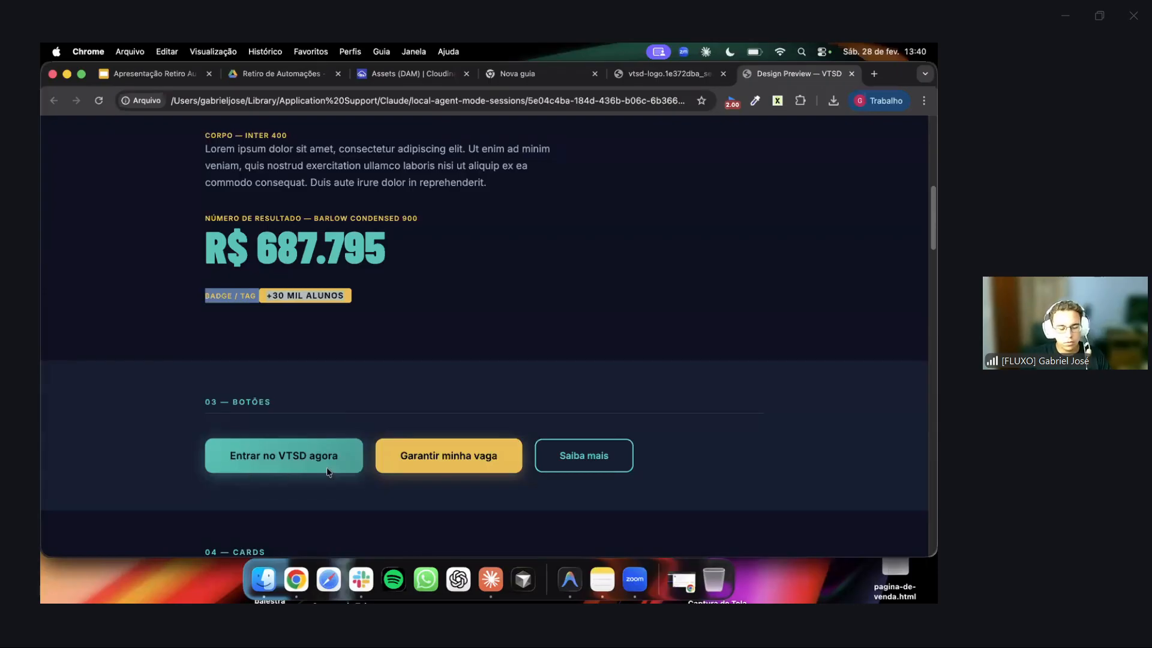
scroll(592, 376, "down", 3)
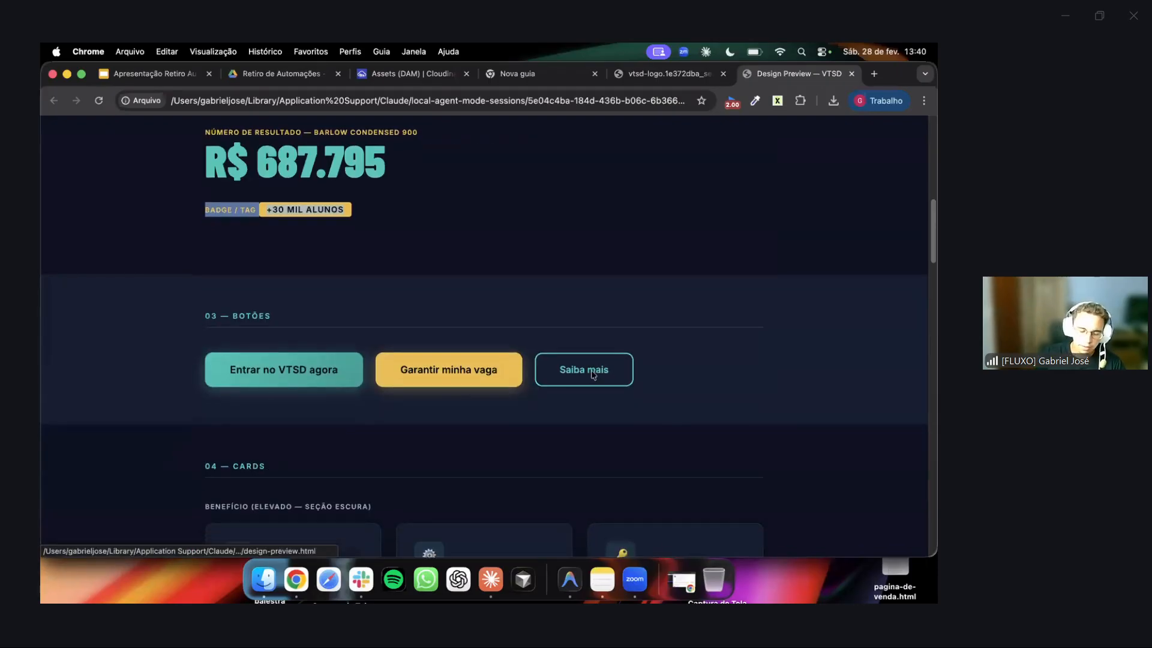
left_click(531, 453)
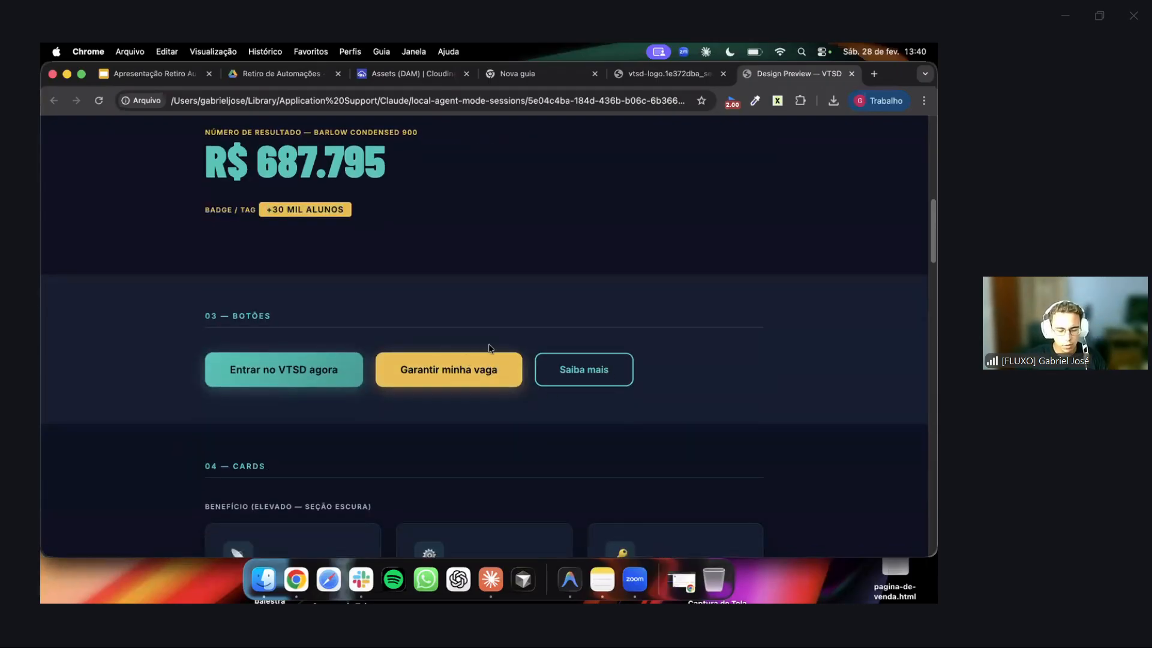
Examine the benefit and testimonial cards and the dark hero preview with its headline, checklist, video placeholder and call-to-action button.
scroll(301, 384, "down", 10)
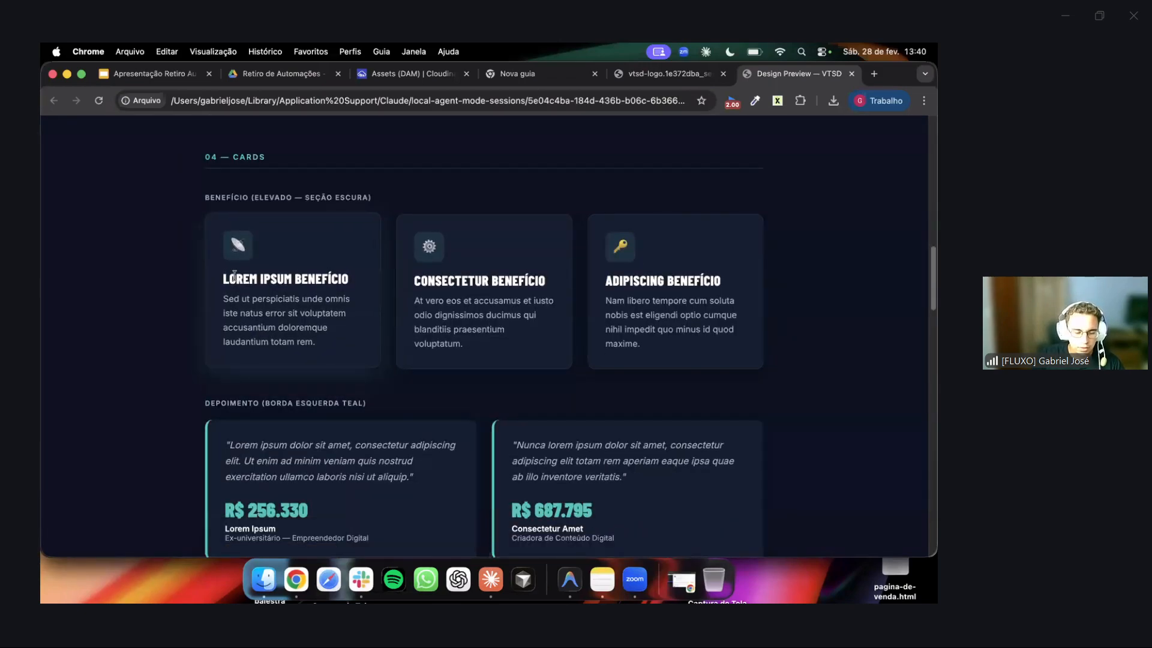
scroll(342, 380, "down", 2)
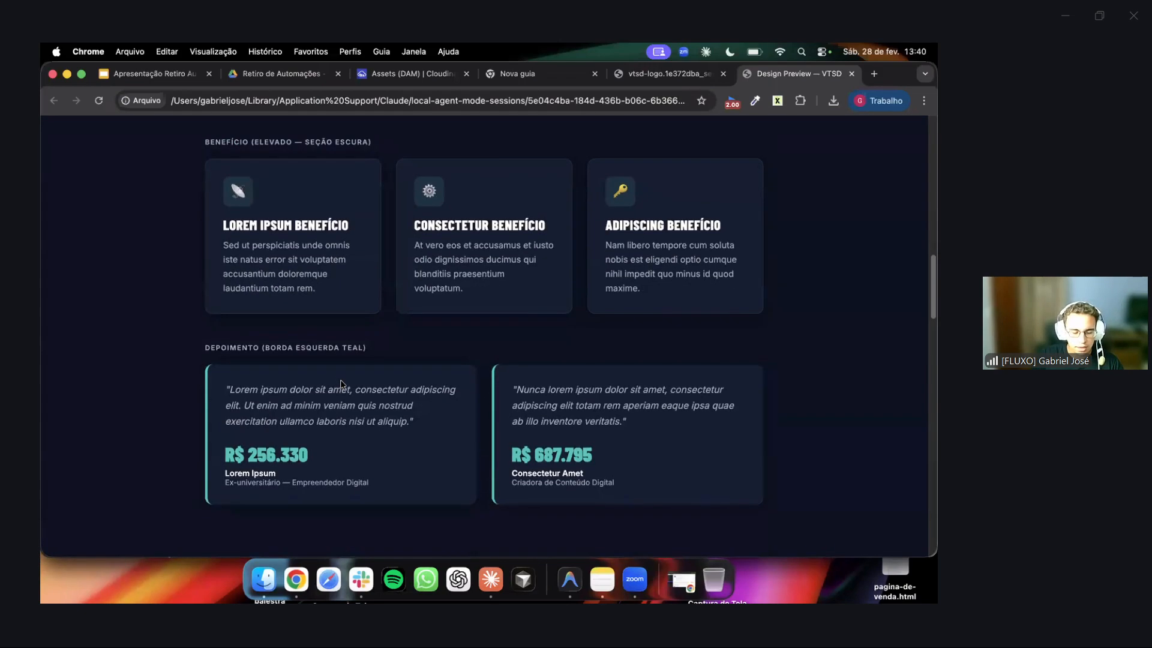
scroll(276, 384, "down", 8)
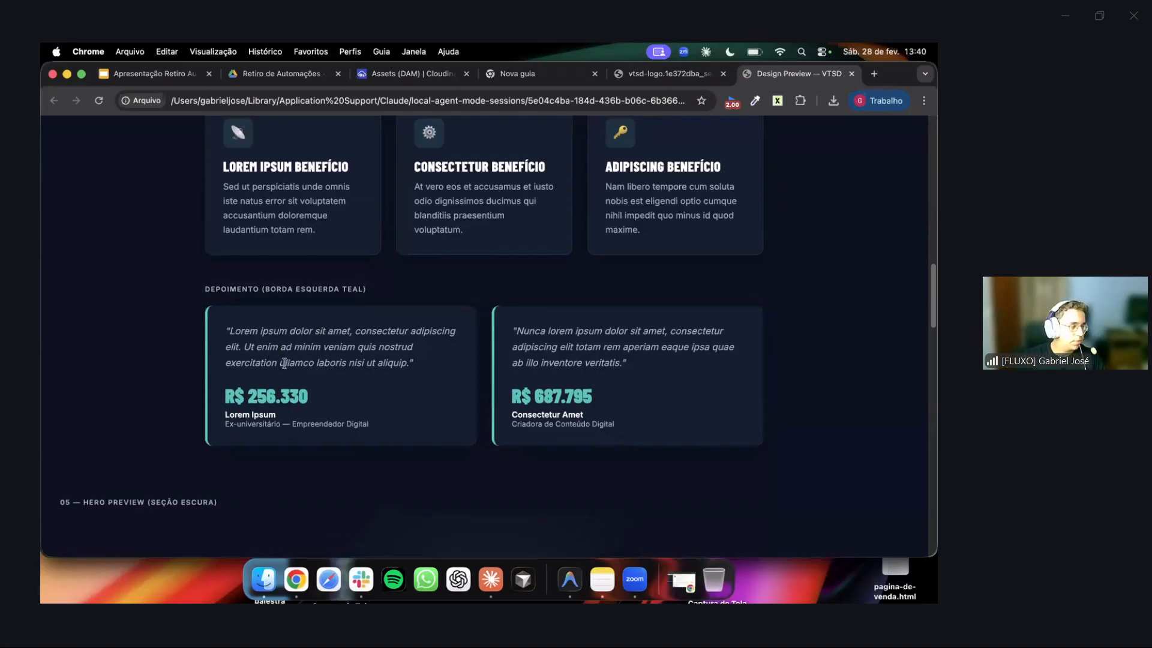
scroll(285, 367, "up", 2)
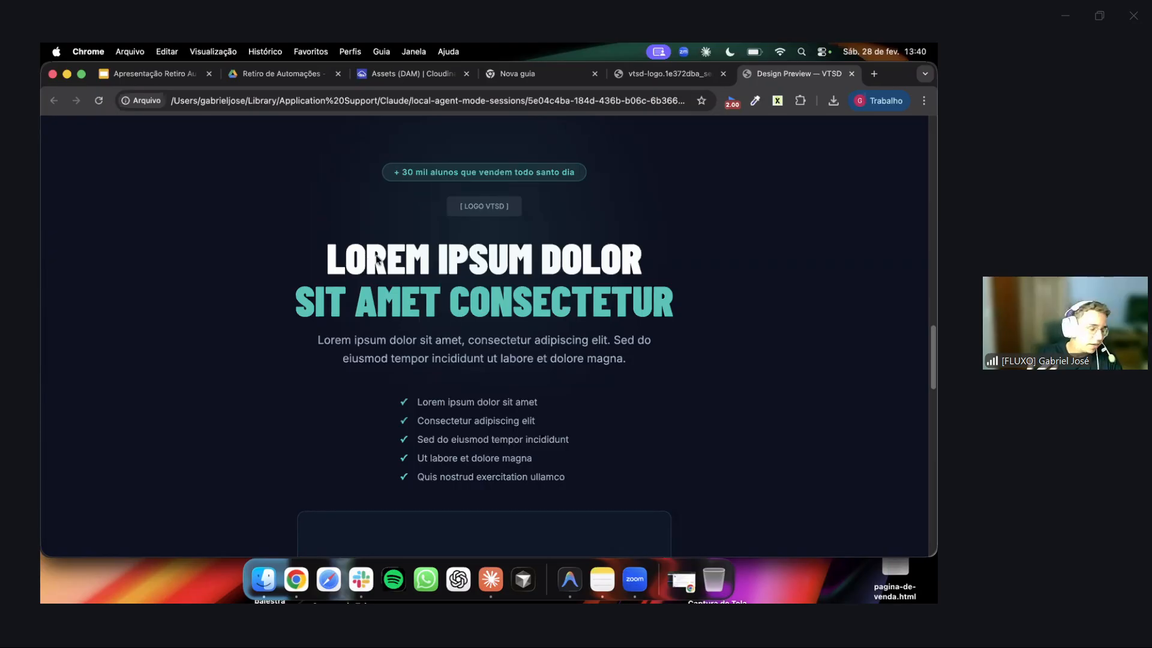
scroll(408, 297, "down", 5)
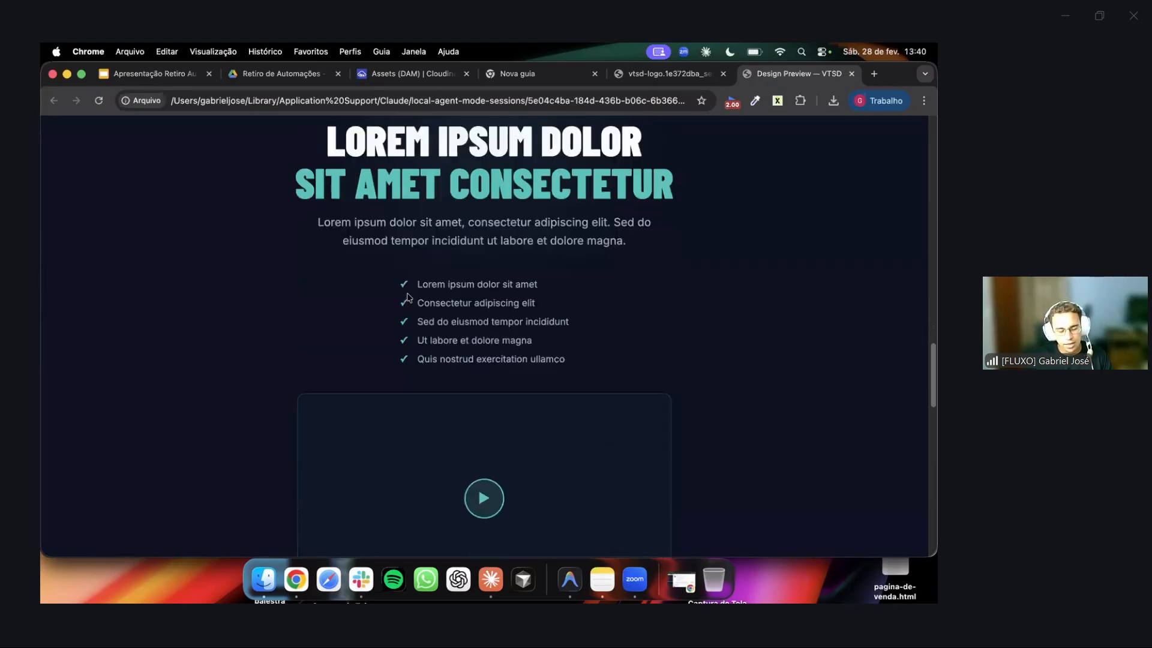
scroll(420, 297, "down", 1)
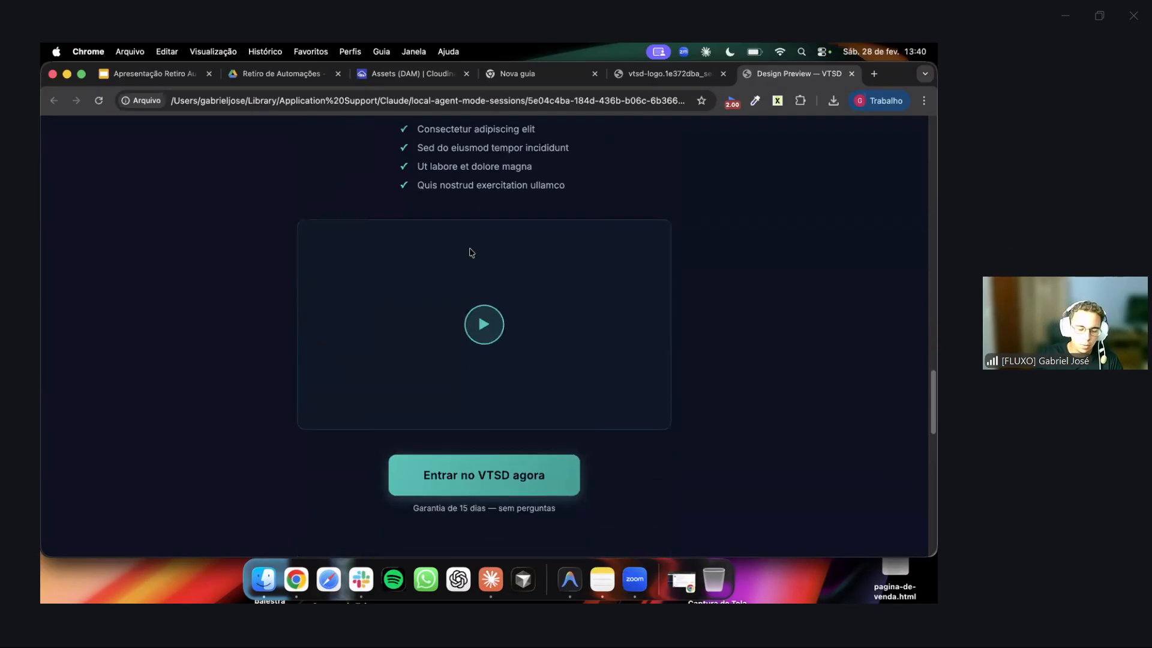
scroll(414, 354, "down", 1)
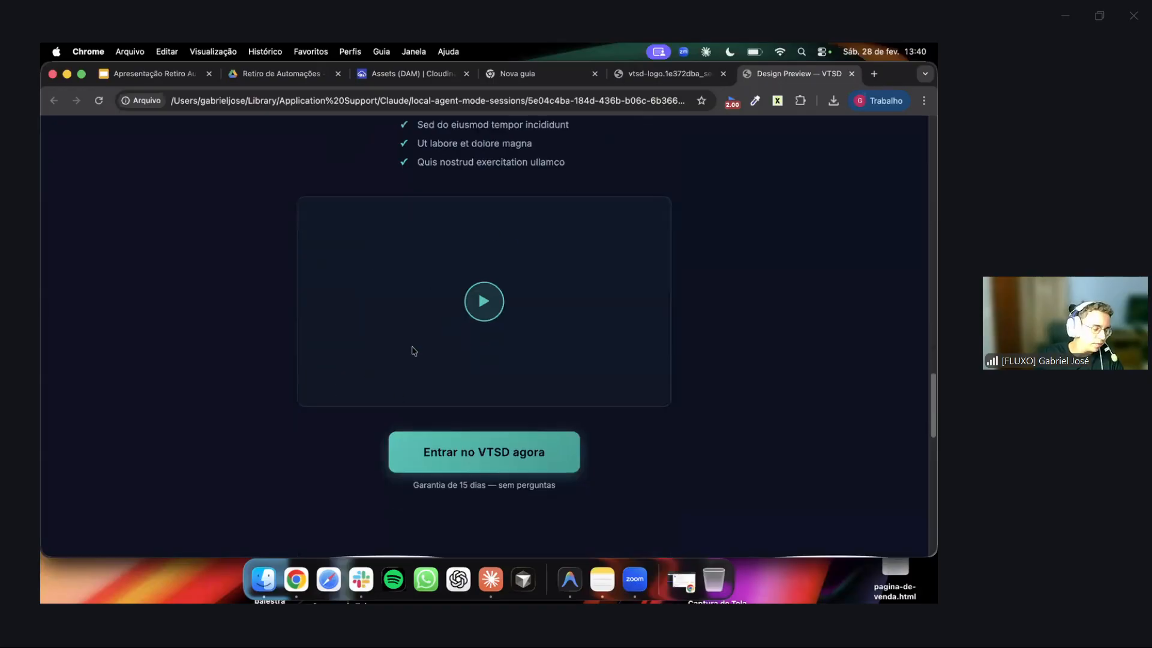
Examine the wave divider, light section statistics and cards, and the badges section, and switch back to Claude.
scroll(456, 455, "down", 3)
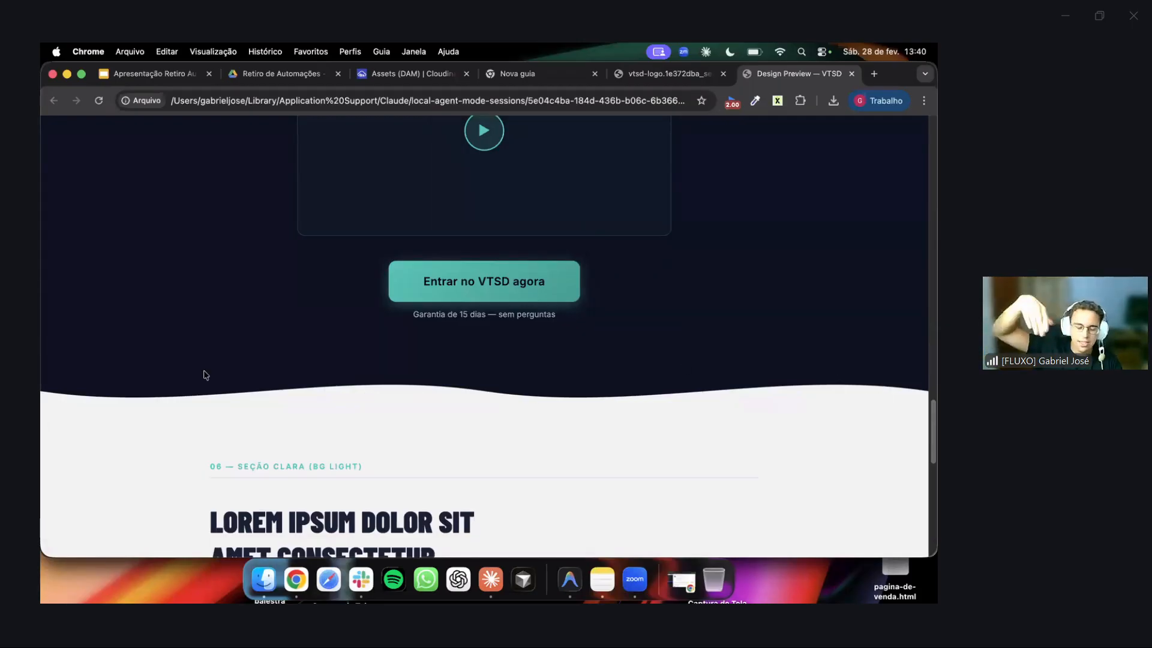
scroll(205, 375, "down", 3)
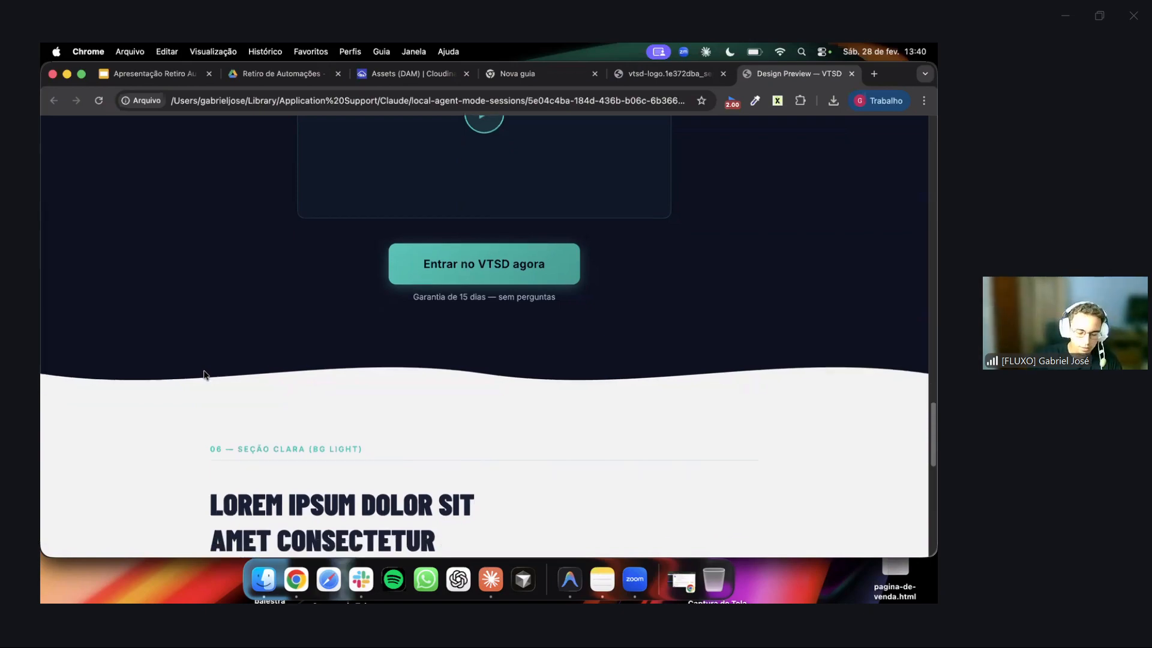
scroll(205, 375, "down", 4)
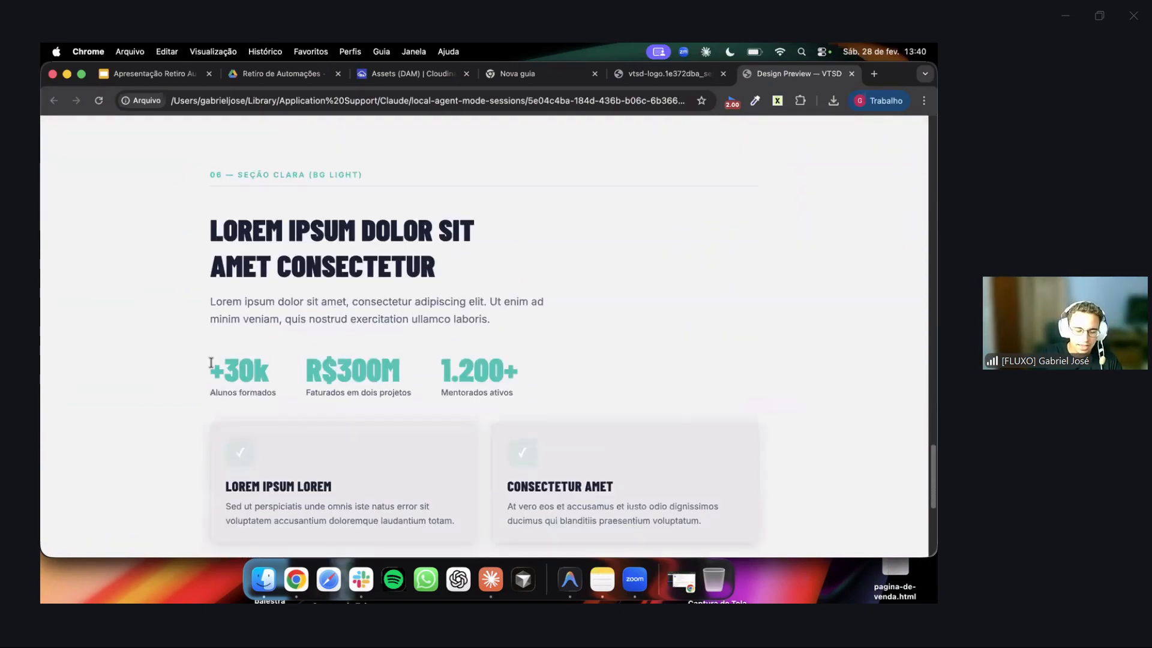
left_click_drag(208, 360, 575, 384)
scroll(575, 384, "down", 6)
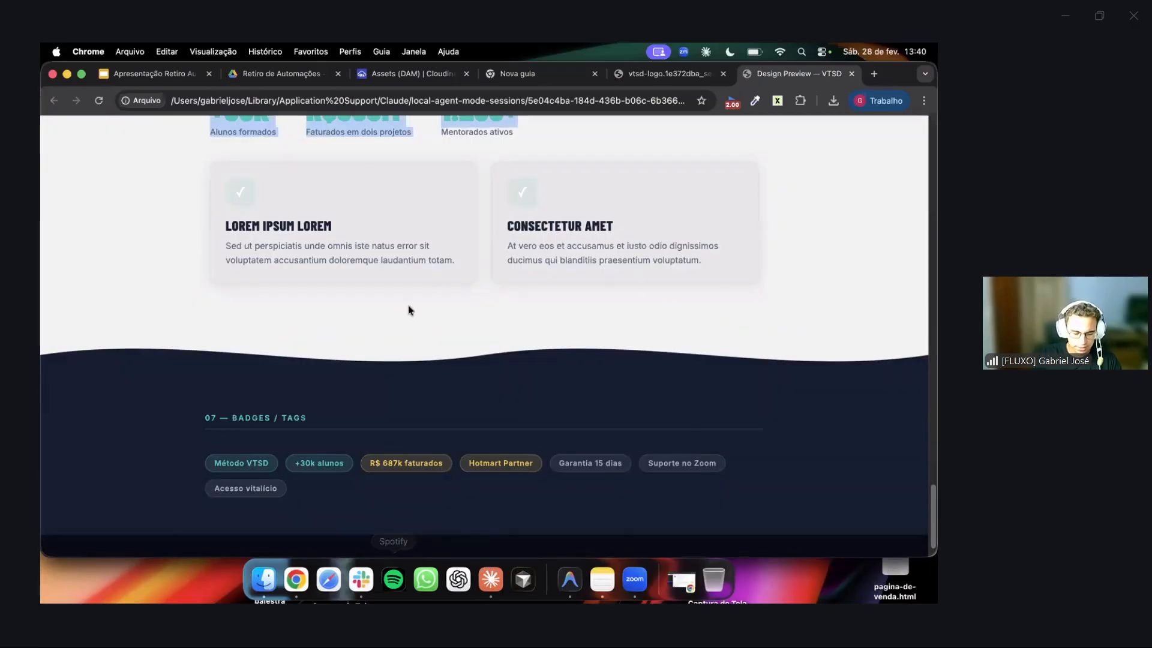
left_click(491, 583)
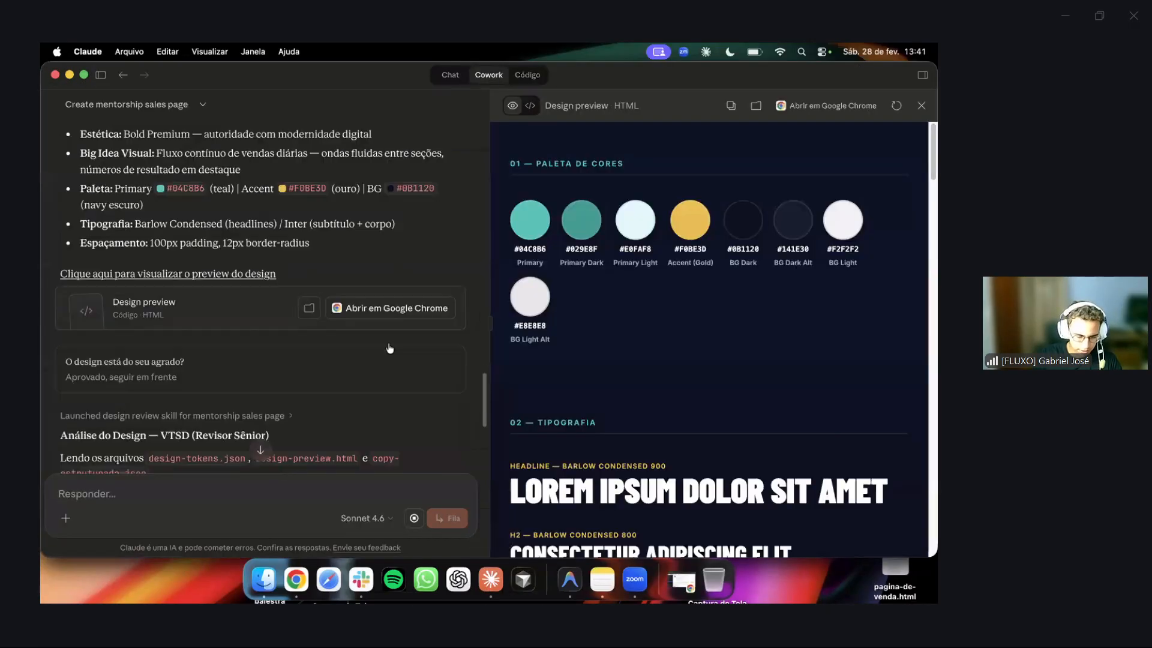
Check the design analysis verdict and strengths at the end of the chat, briefly revisiting the design preview in Chrome.
scroll(389, 348, "down", 7)
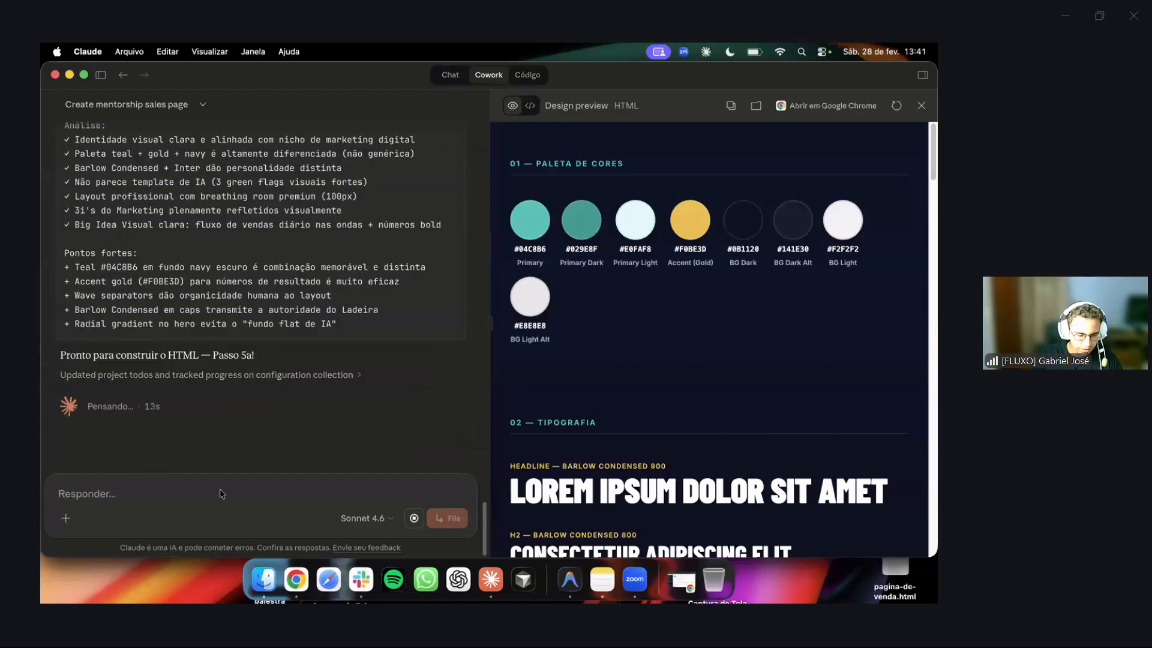
left_click(296, 579)
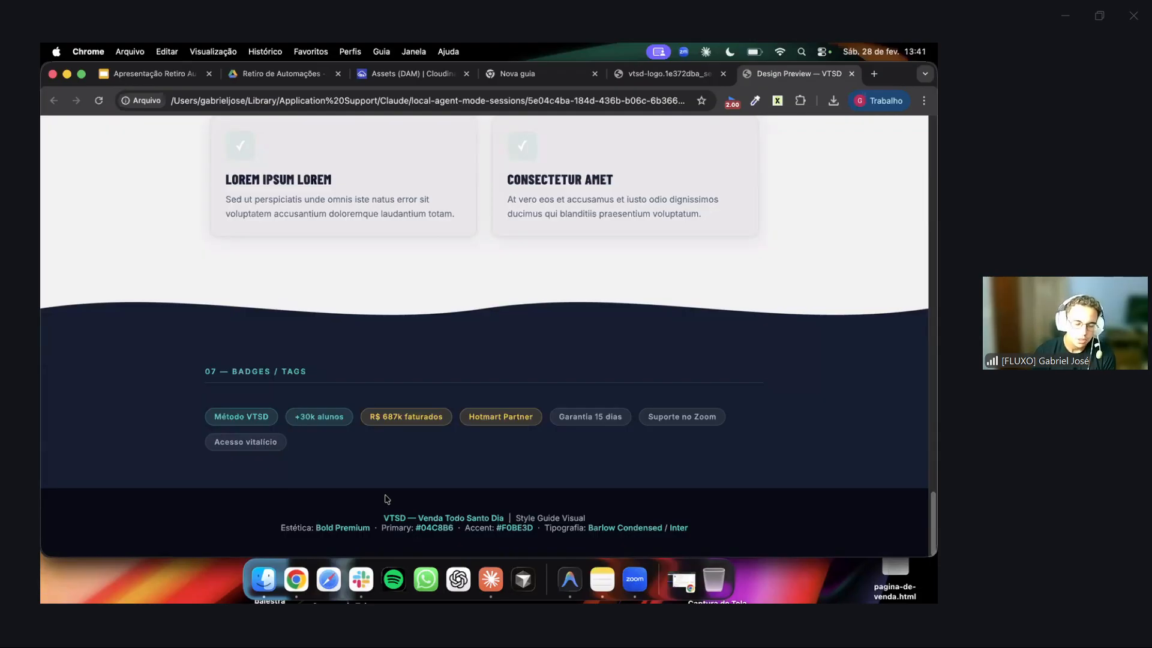
left_click(493, 581)
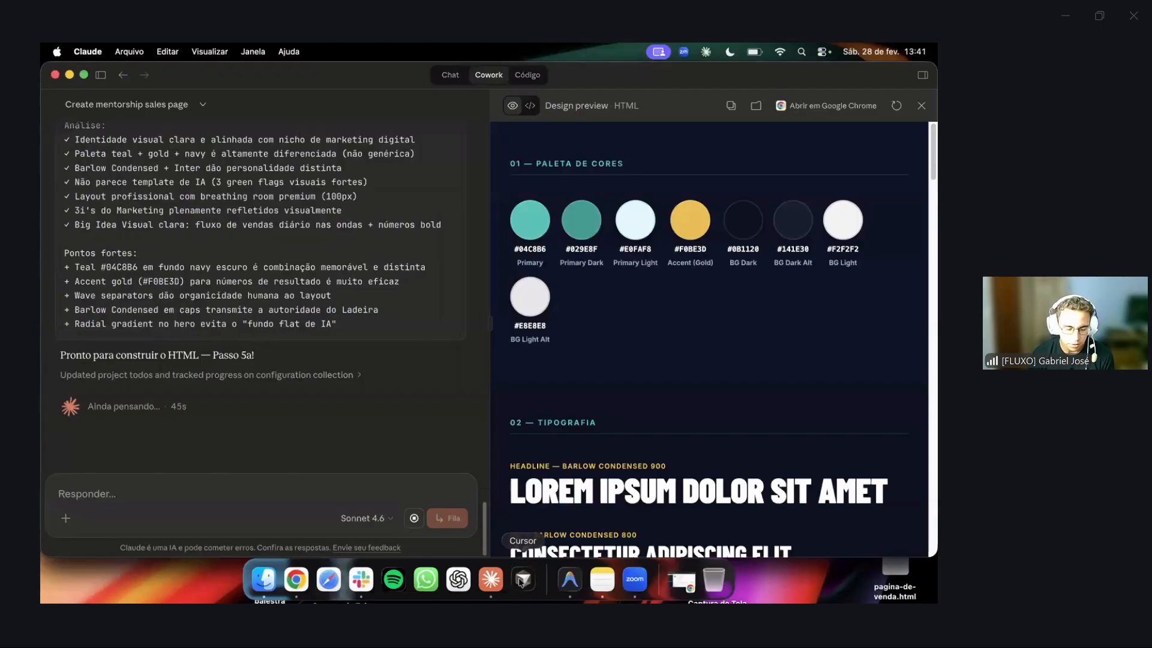
right_click(524, 579)
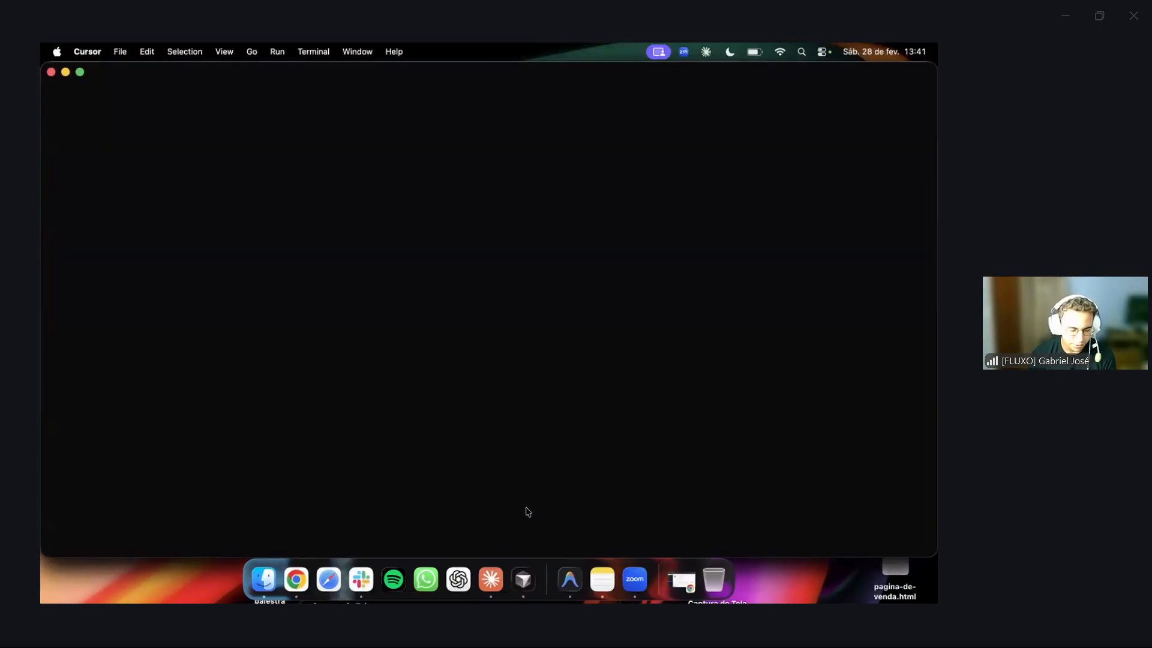
left_click(451, 379)
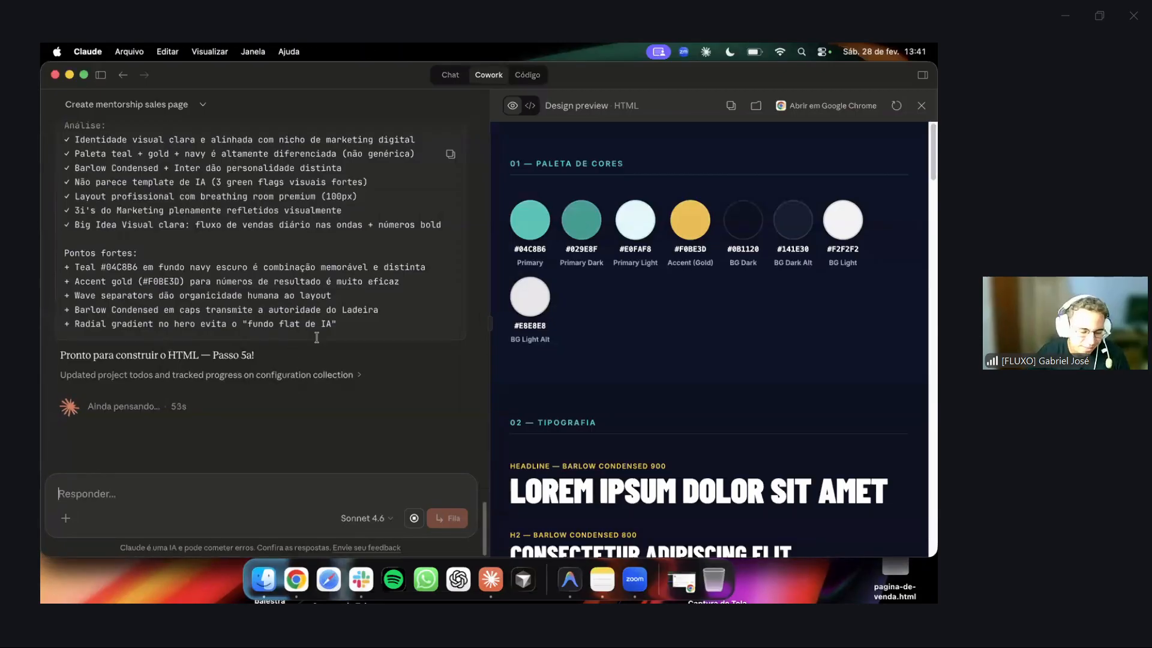
Read the numbered design review criteria in the chat, including "Não parece IA", niche alignment, palette and typography.
scroll(324, 335, "up", 5)
scroll(324, 335, "up", 4)
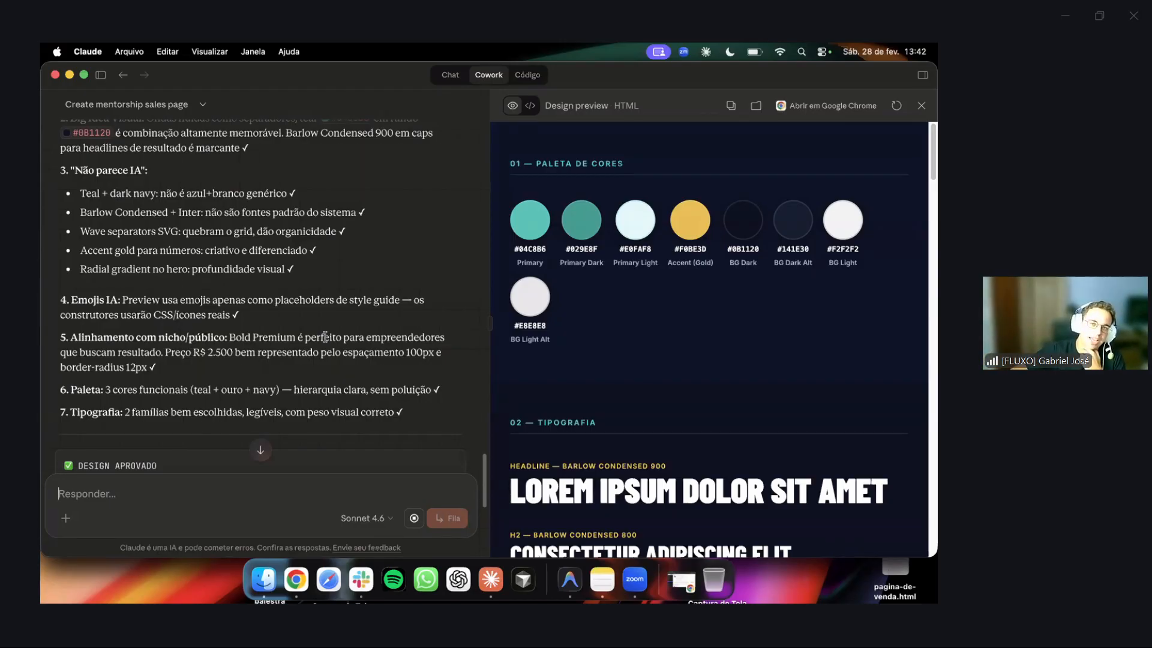
scroll(325, 337, "down", 10)
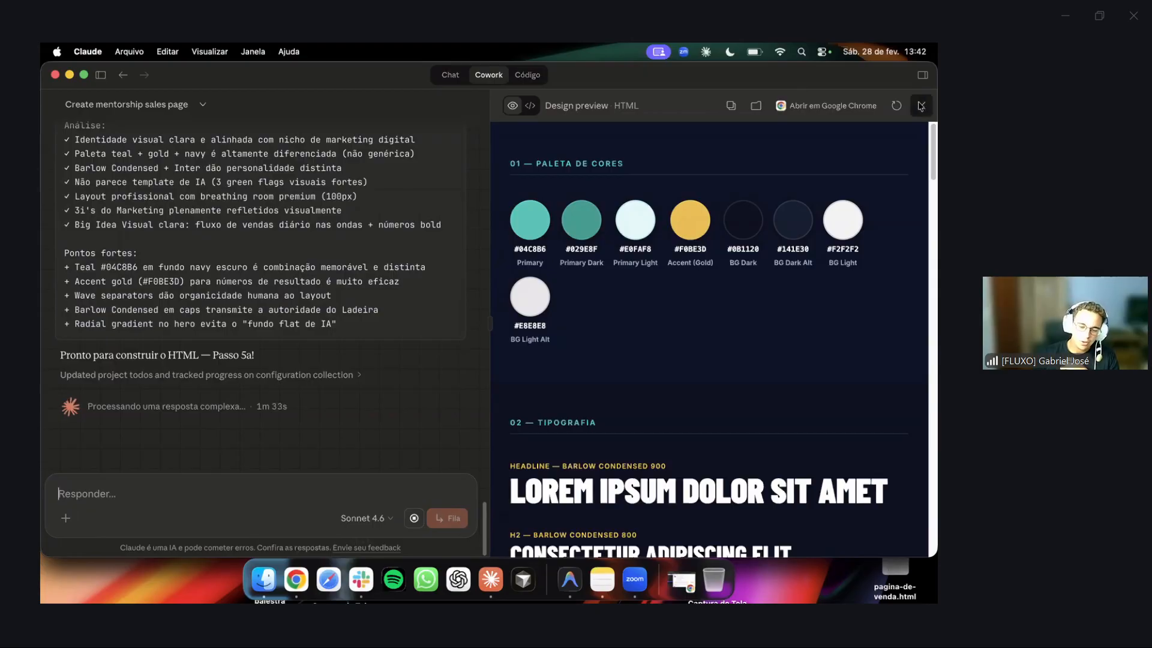
Close the design preview in Claude and check the remaining block generation tasks in the progress list.
left_click(921, 105)
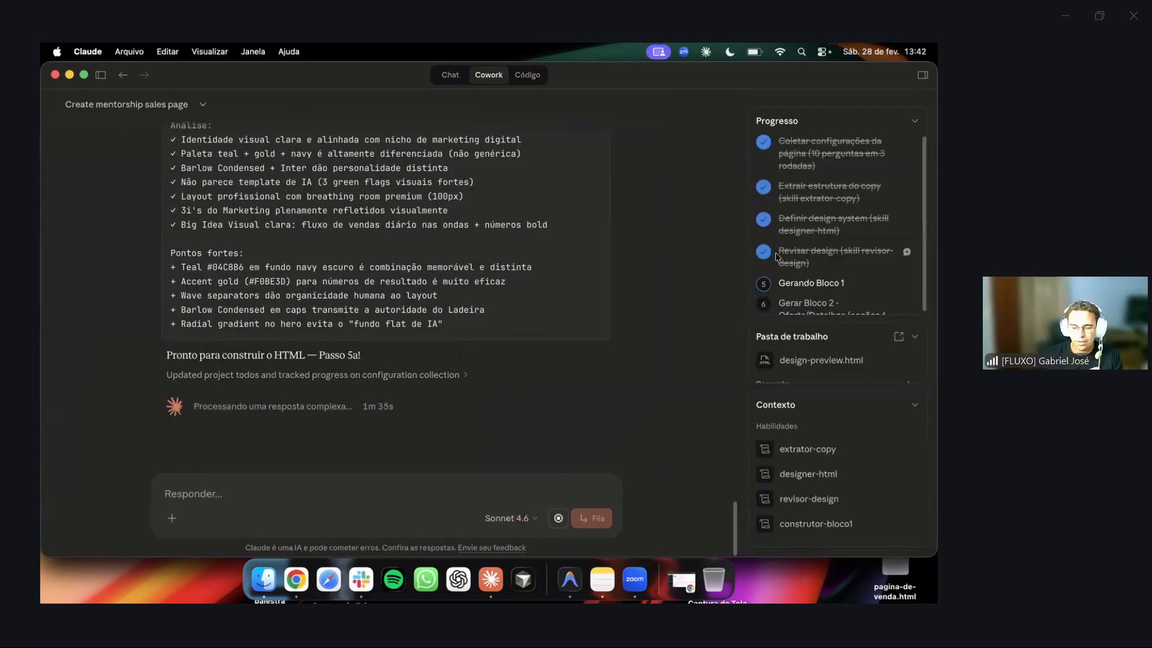
scroll(771, 257, "down", 3)
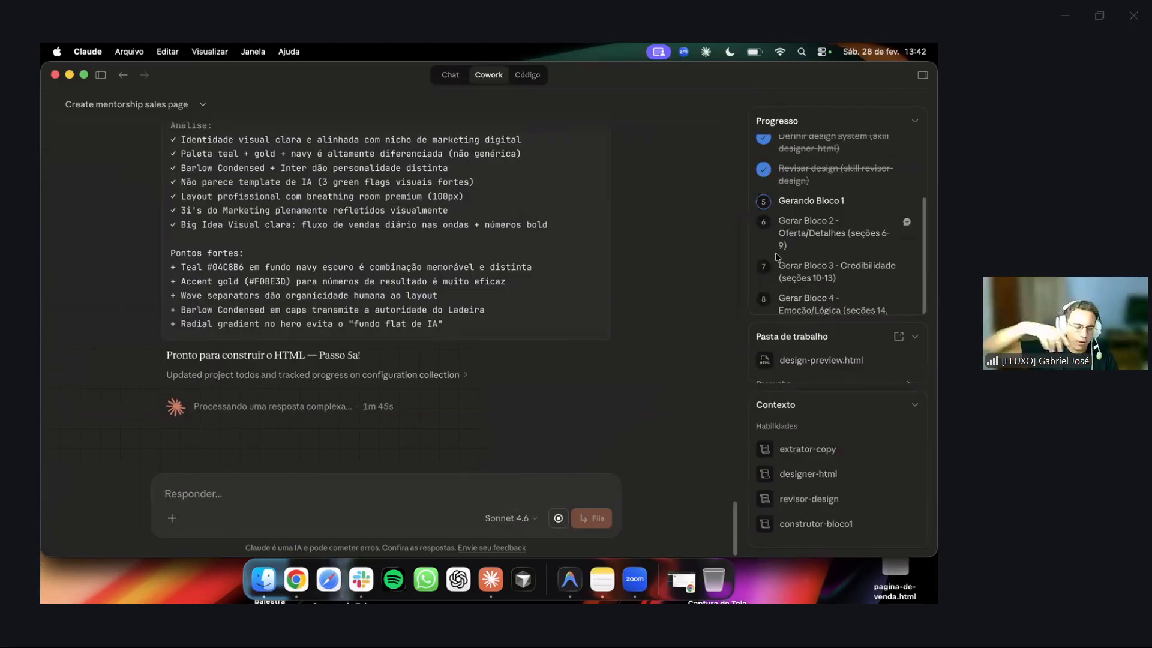
Switch to Chrome, review the design preview again from typography through cards to badges, and return to Claude.
left_click(297, 579)
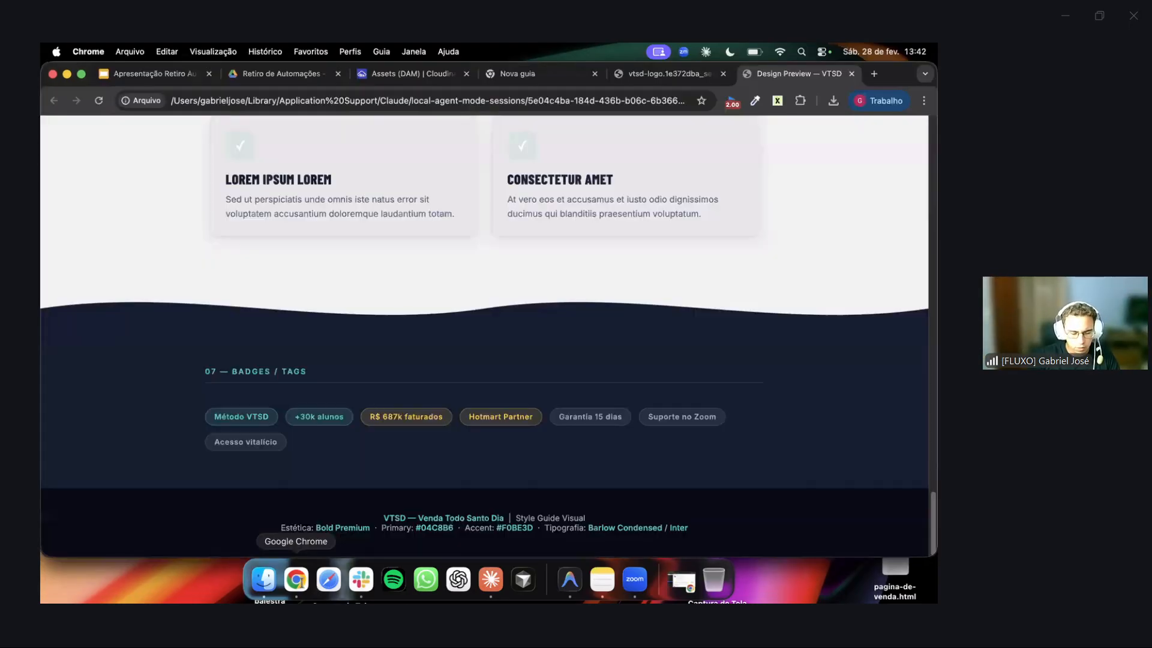
scroll(412, 348, "up", 20)
scroll(413, 348, "down", 5)
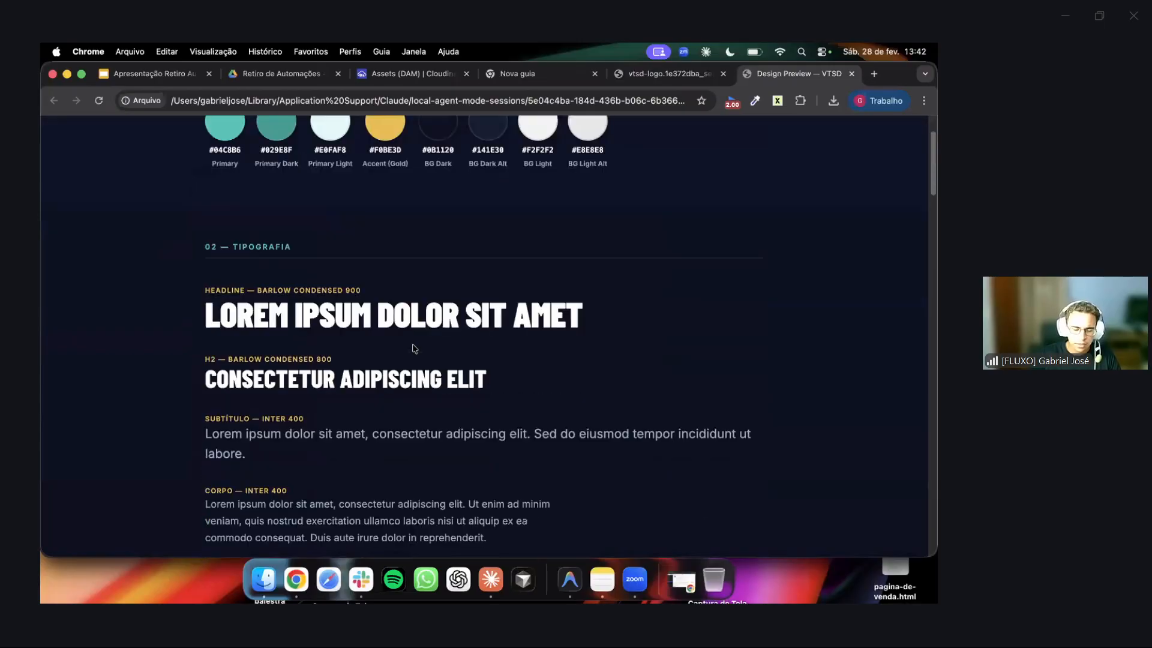
scroll(413, 348, "down", 5)
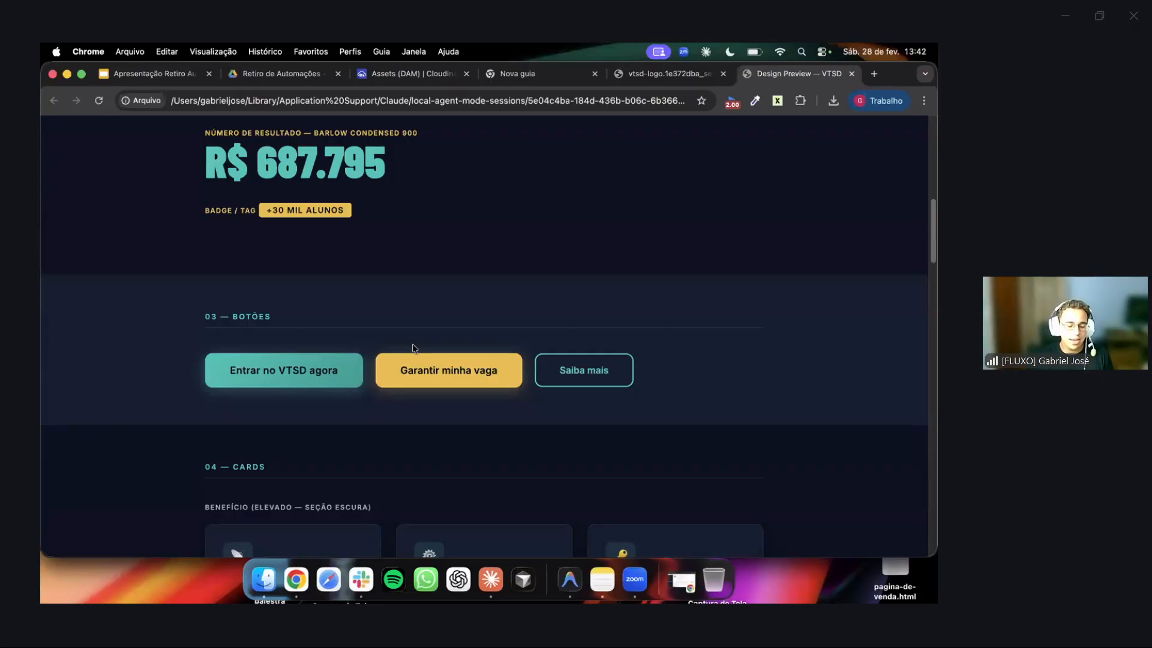
scroll(412, 348, "down", 10)
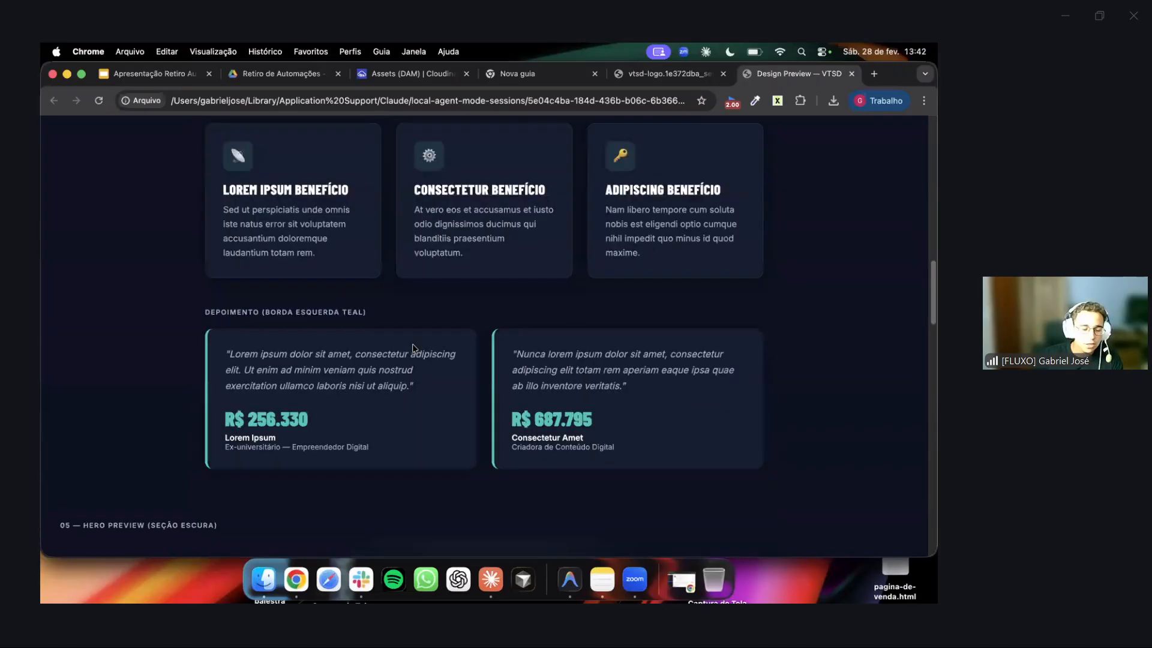
scroll(412, 348, "down", 15)
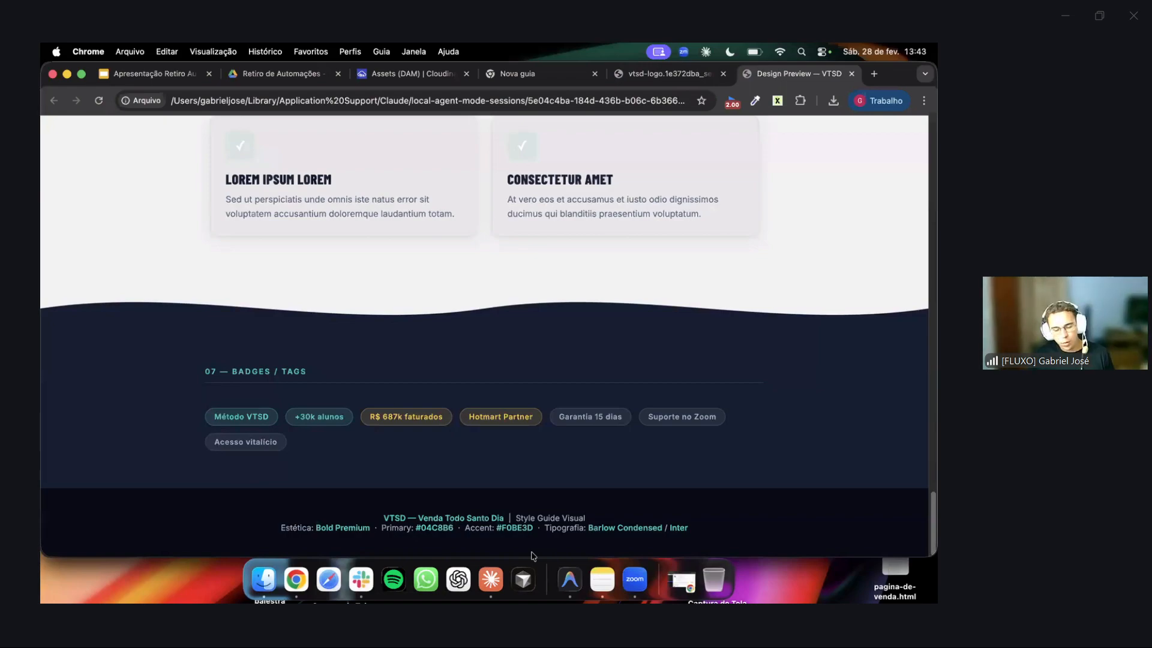
left_click(490, 580)
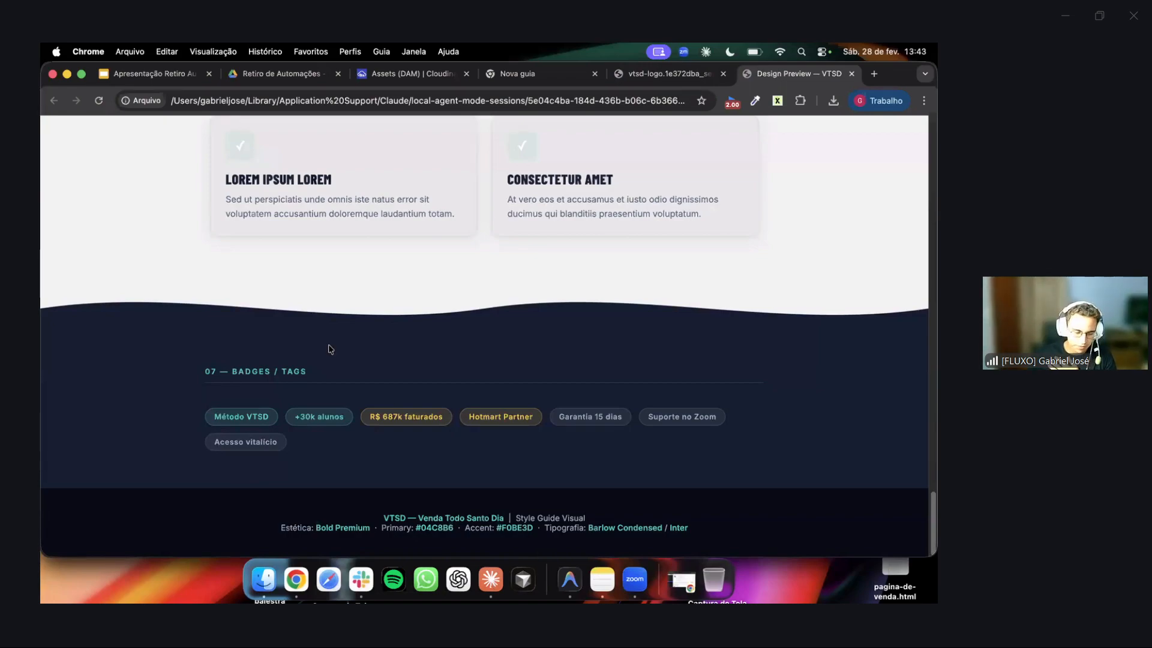
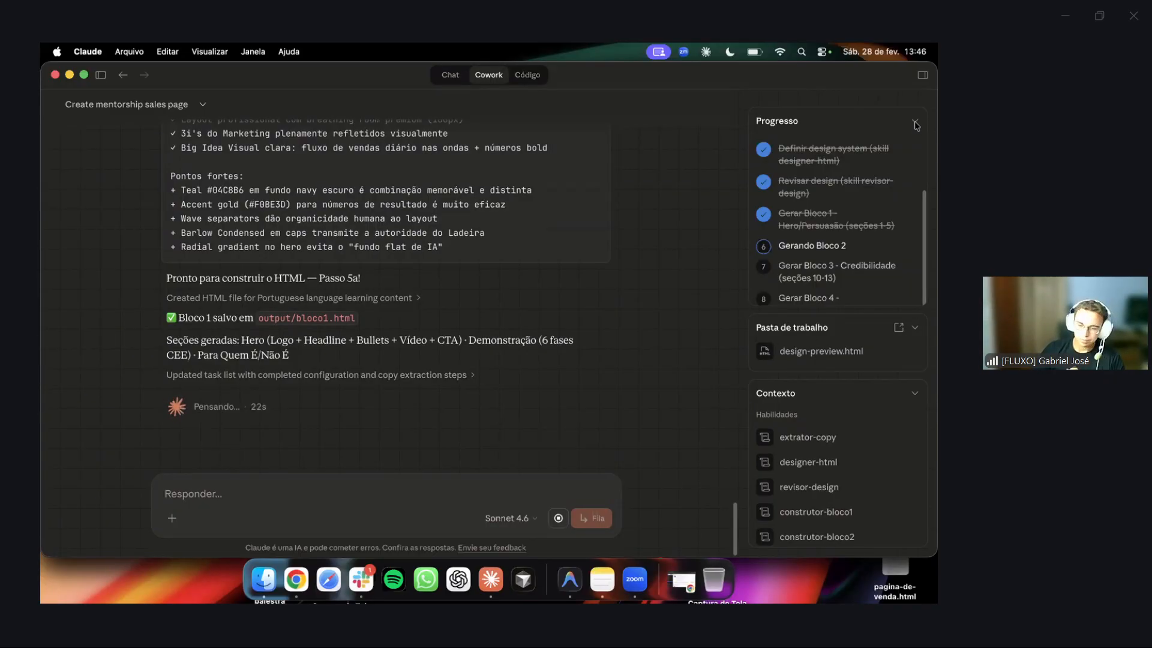
Collapse the progress list and expand the Bloco 2 task details to read the config-pagina.json and design-tokens.json data.
left_click(910, 122)
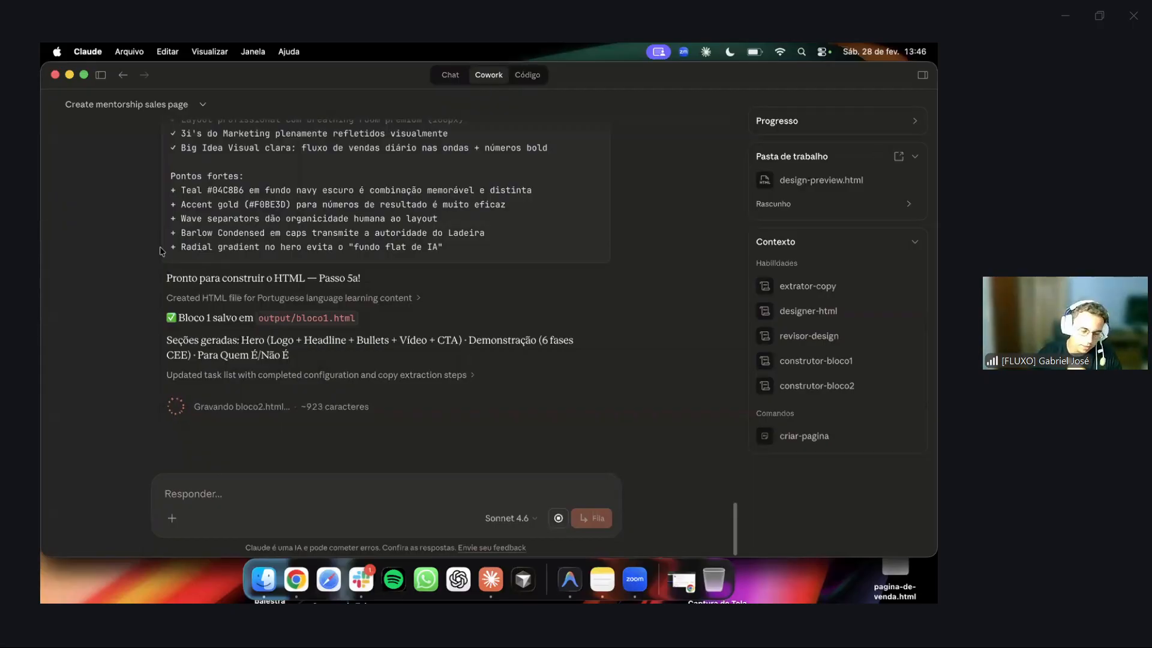
scroll(198, 286, "down", 3)
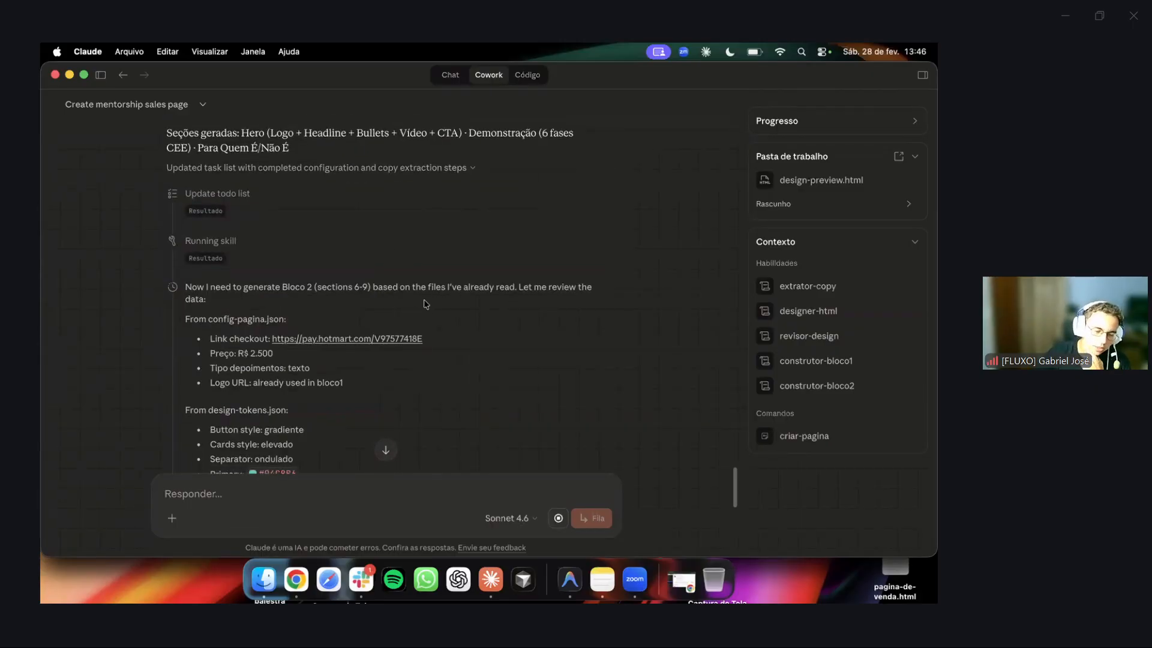
scroll(425, 301, "down", 3)
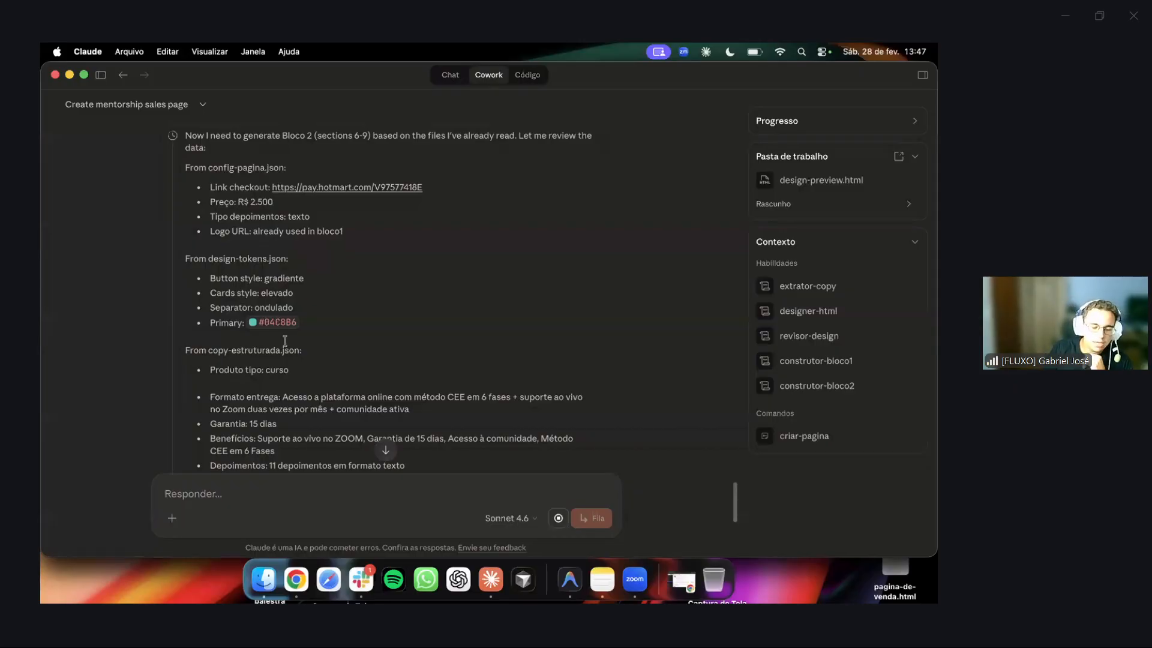
scroll(285, 341, "down", 2)
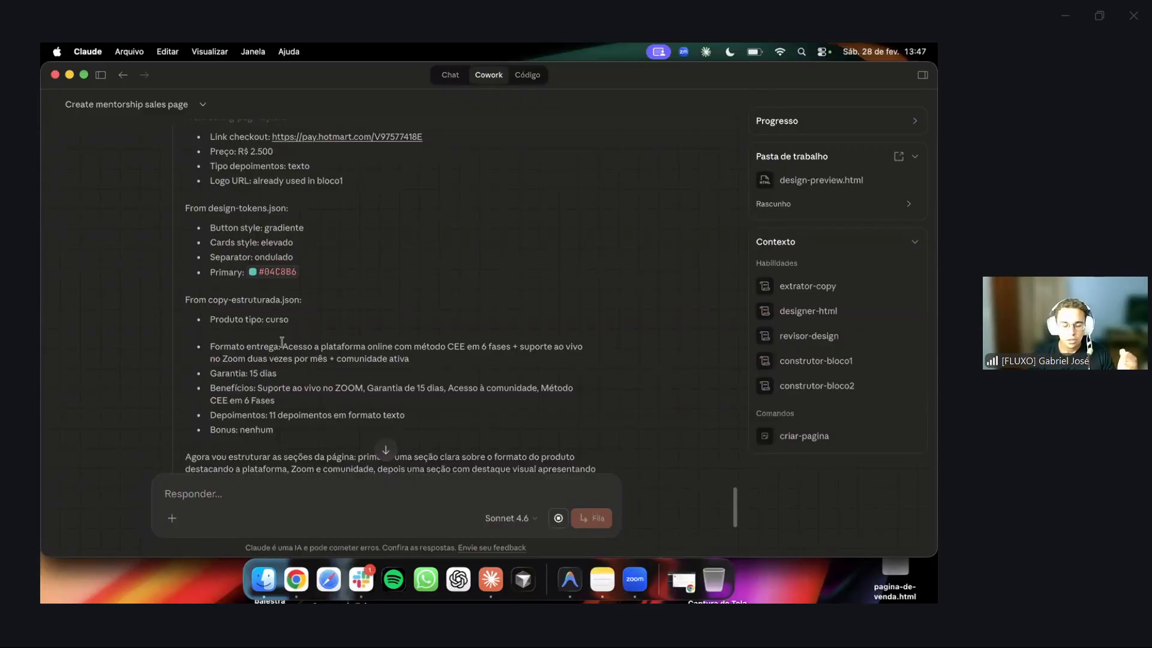
Examine the Bloco 2 notes on the copy-estruturada.json data and the planned format, offer, guarantee and testimonial sections.
scroll(285, 351, "down", 3)
scroll(204, 222, "down", 2)
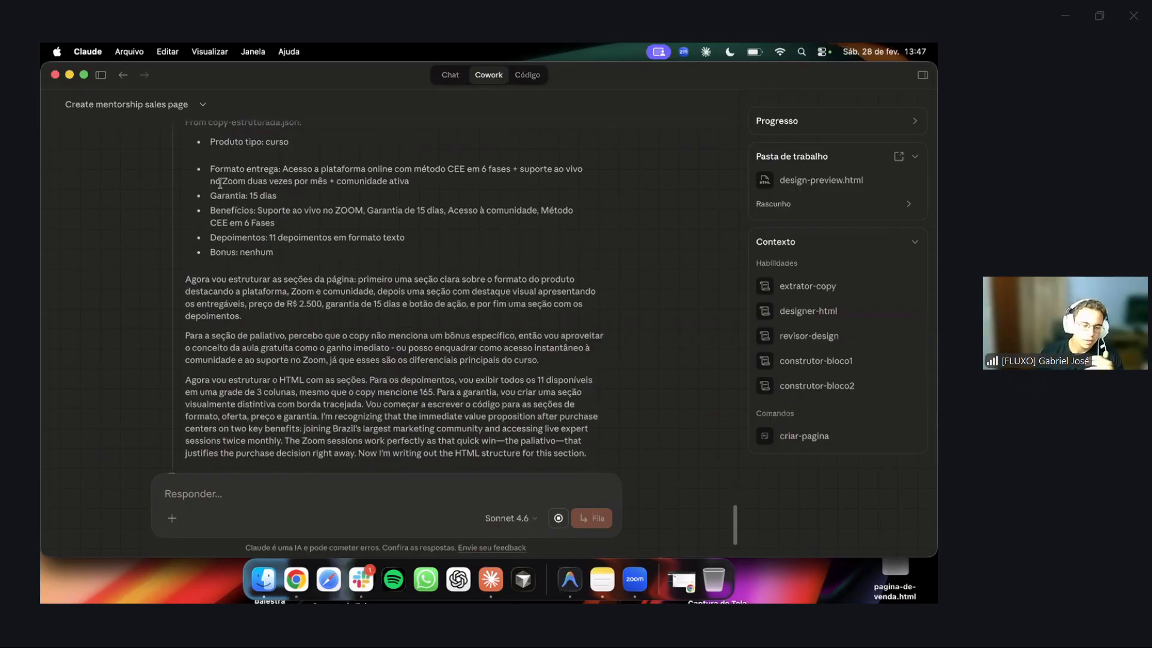
scroll(213, 222, "up", 2)
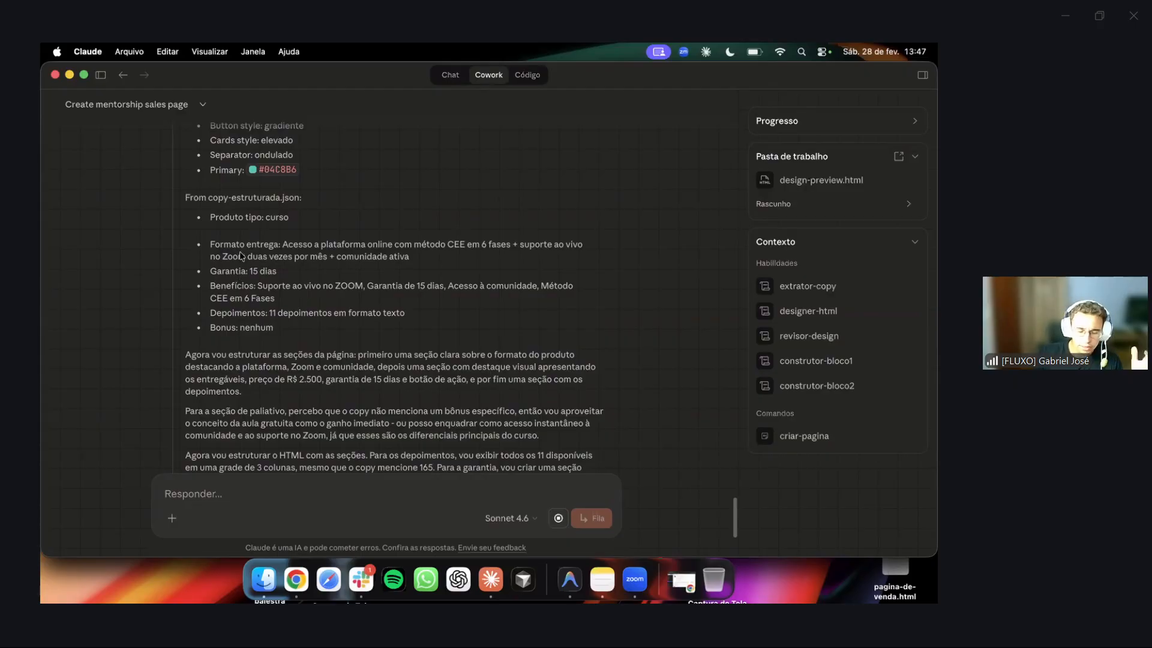
scroll(307, 281, "up", 5)
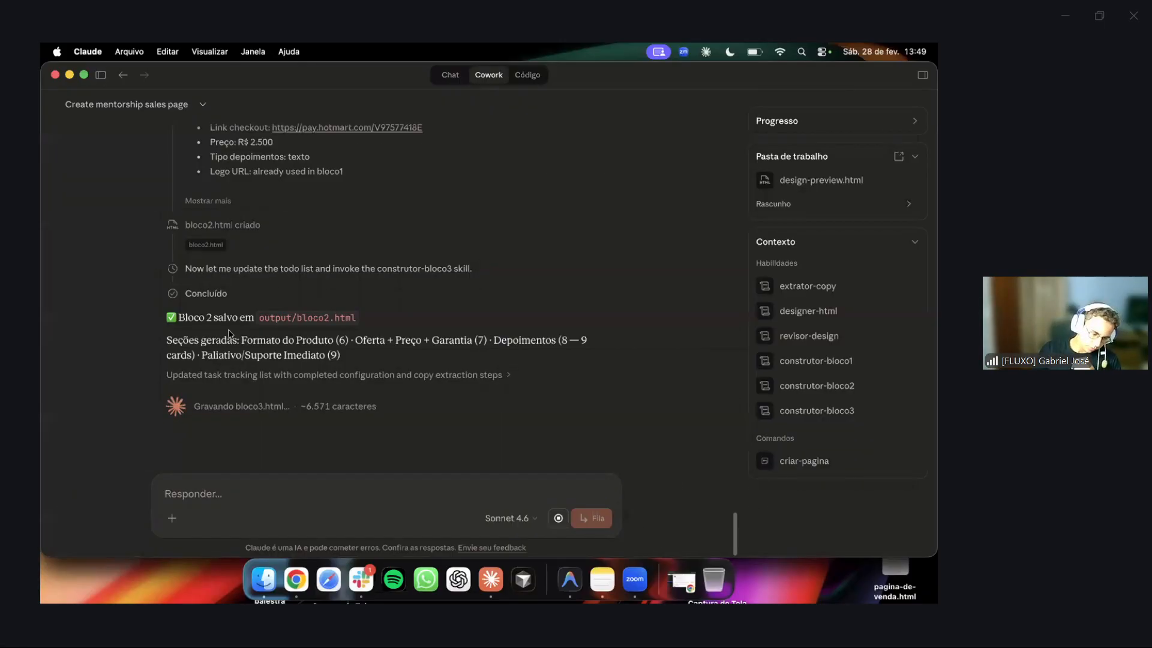
Review the Bloco 2 completion steps, expand the Bloco 3 generation details and skim through them to the FAQ answers.
scroll(221, 294, "up", 5)
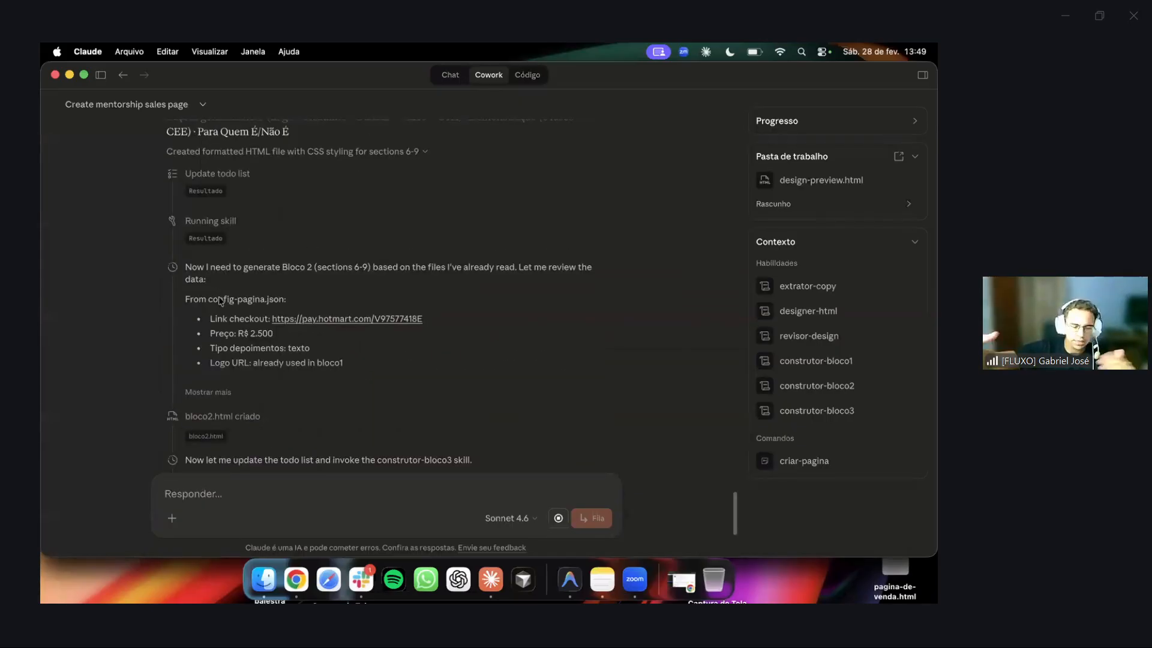
scroll(216, 300, "down", 5)
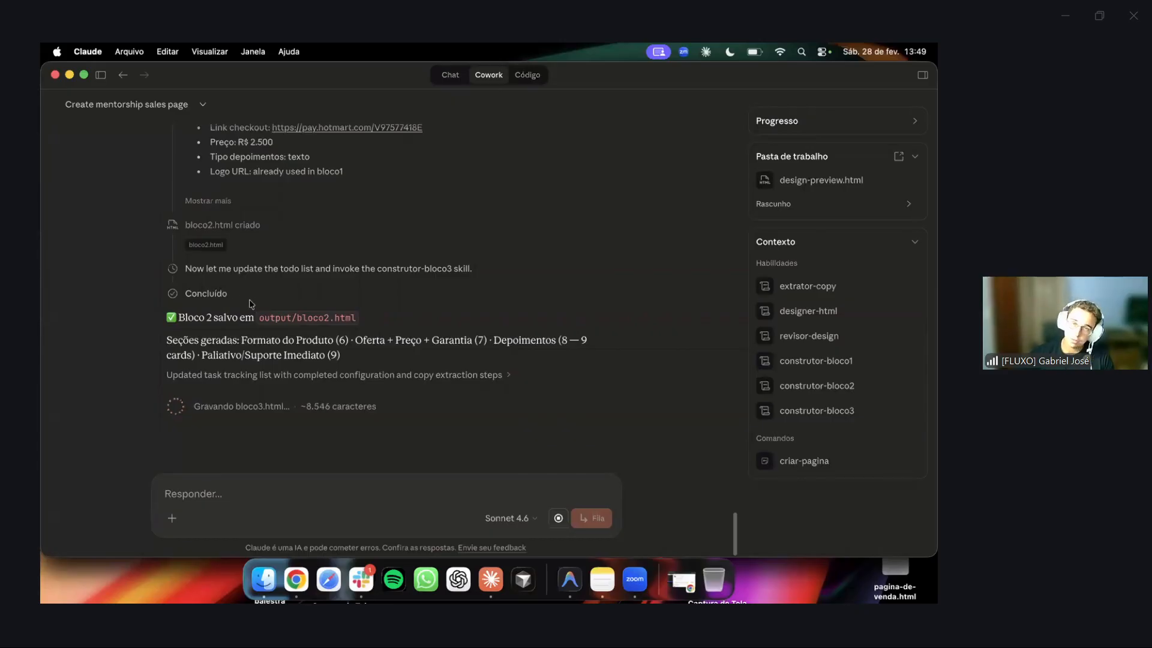
left_click(221, 373)
scroll(208, 376, "down", 5)
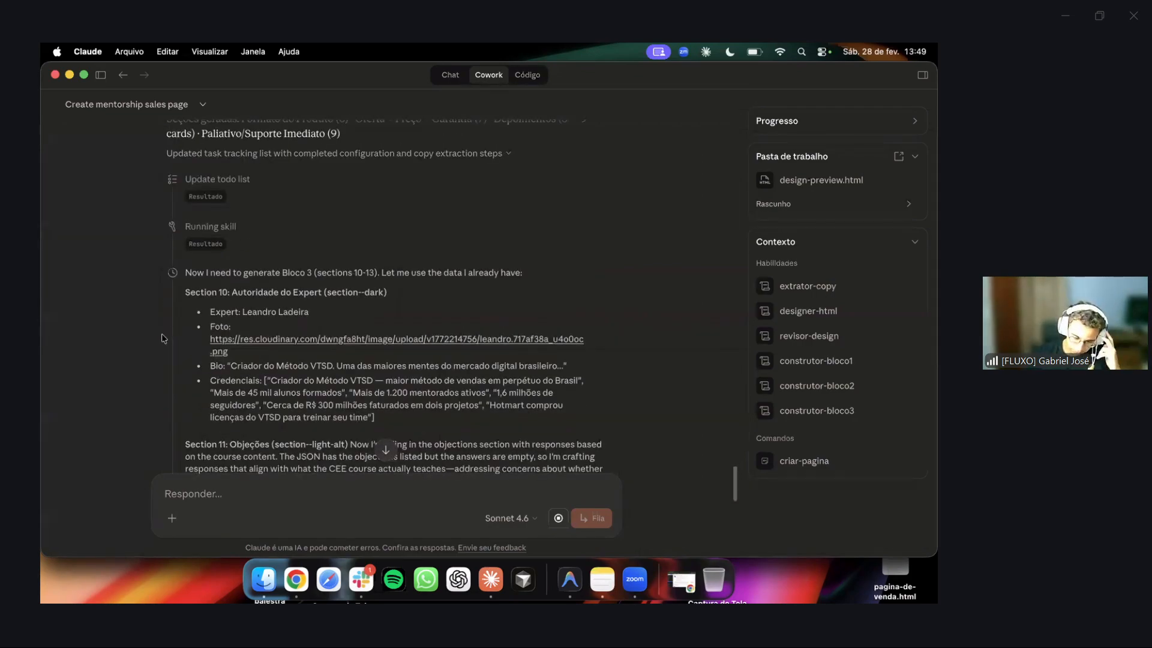
scroll(163, 338, "up", 2)
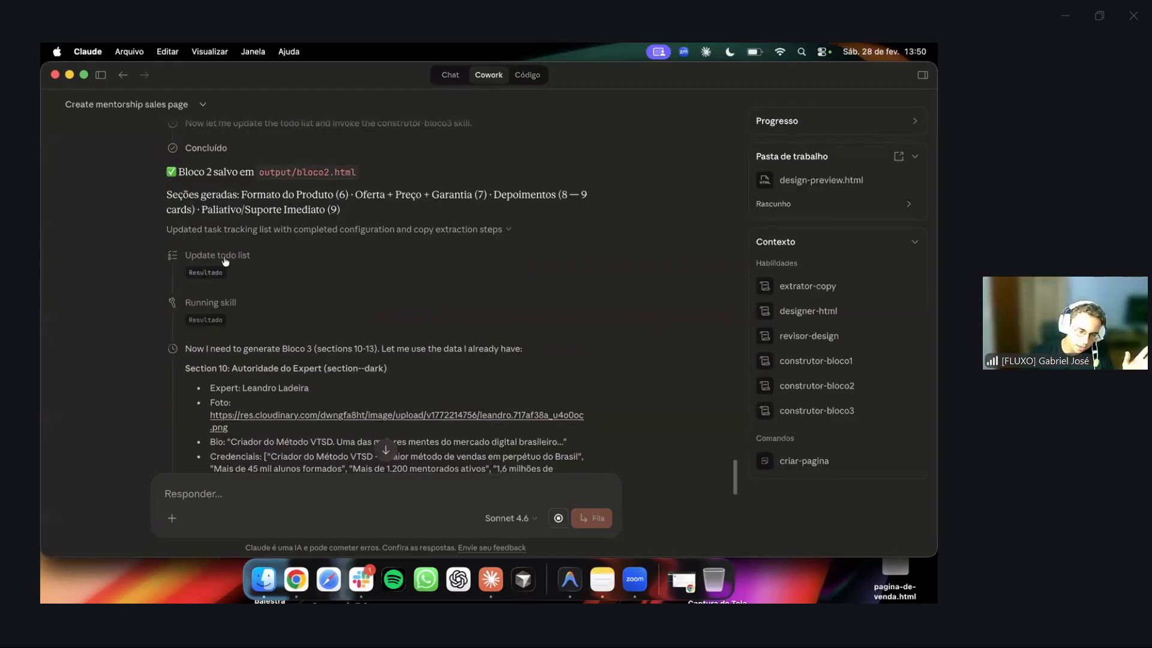
scroll(216, 278, "down", 15)
scroll(225, 278, "up", 10)
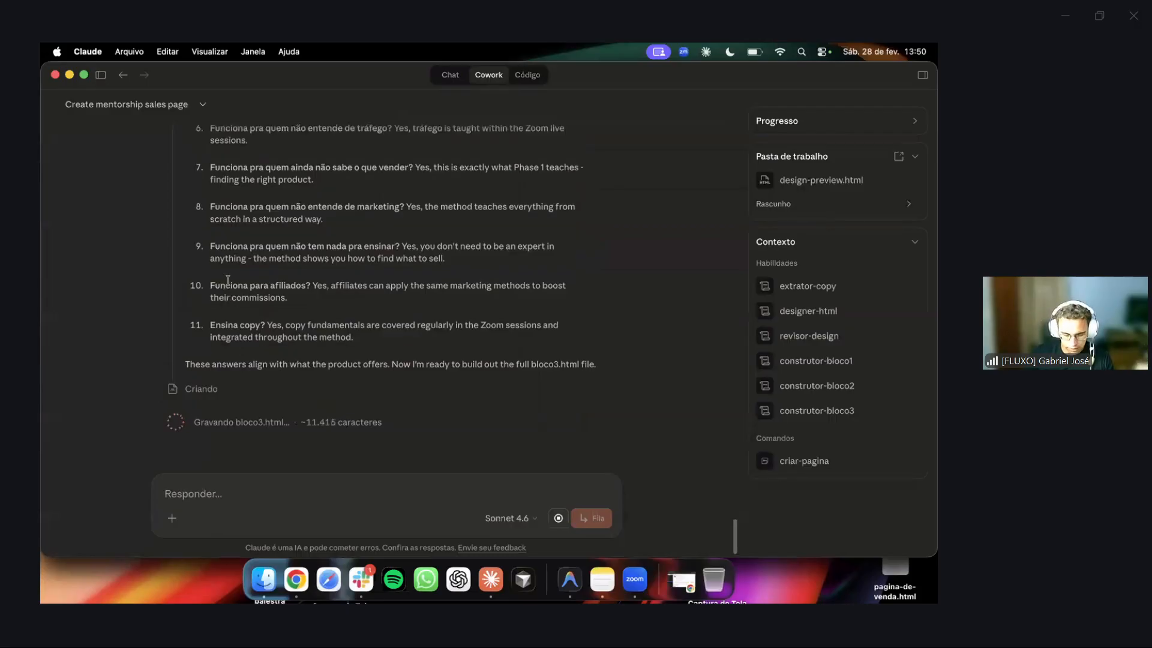
Highlight the expert's bio and credentials in the Section 10 authority notes for Bloco 3.
scroll(223, 276, "up", 2)
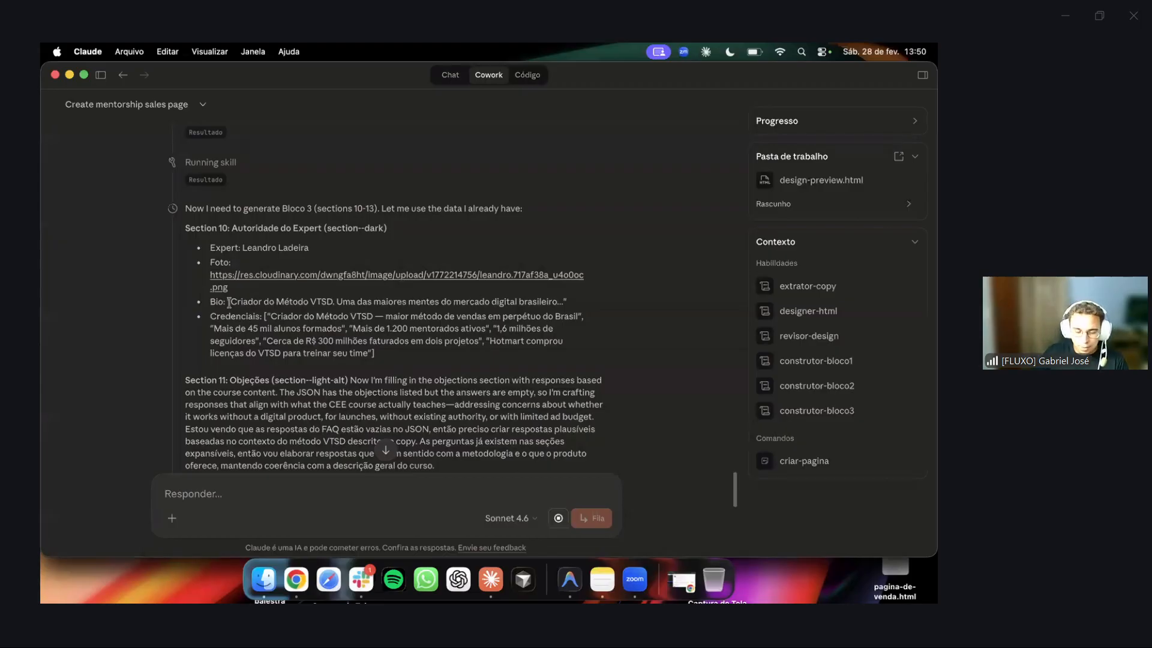
left_click_drag(231, 302, 485, 302)
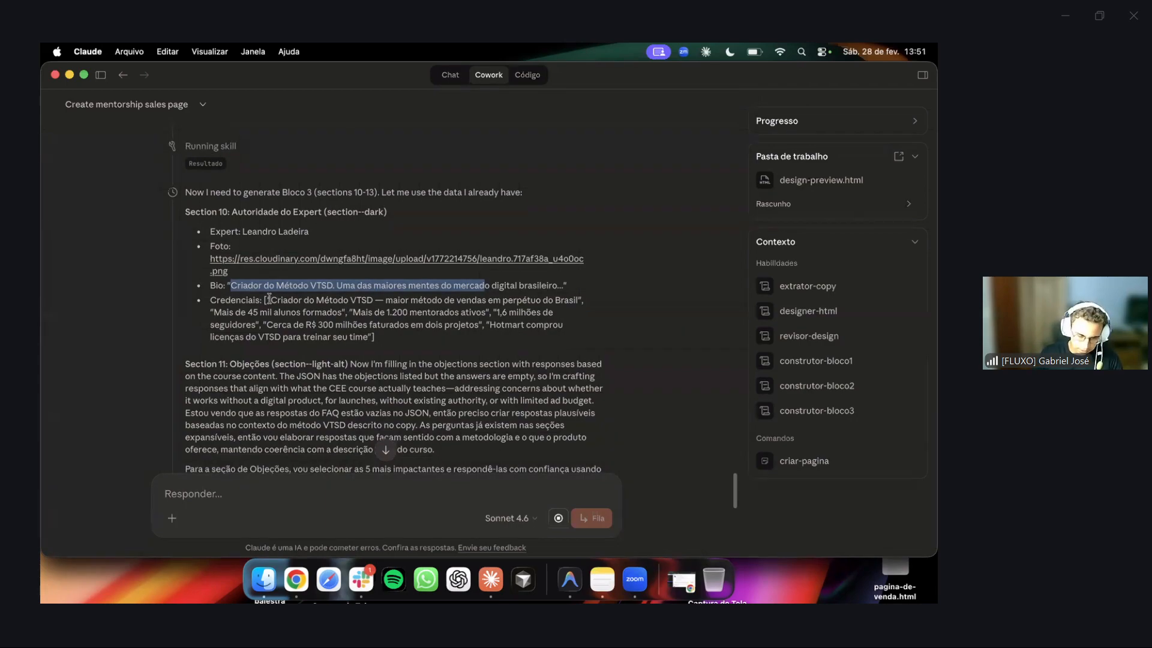
left_click_drag(271, 300, 344, 315)
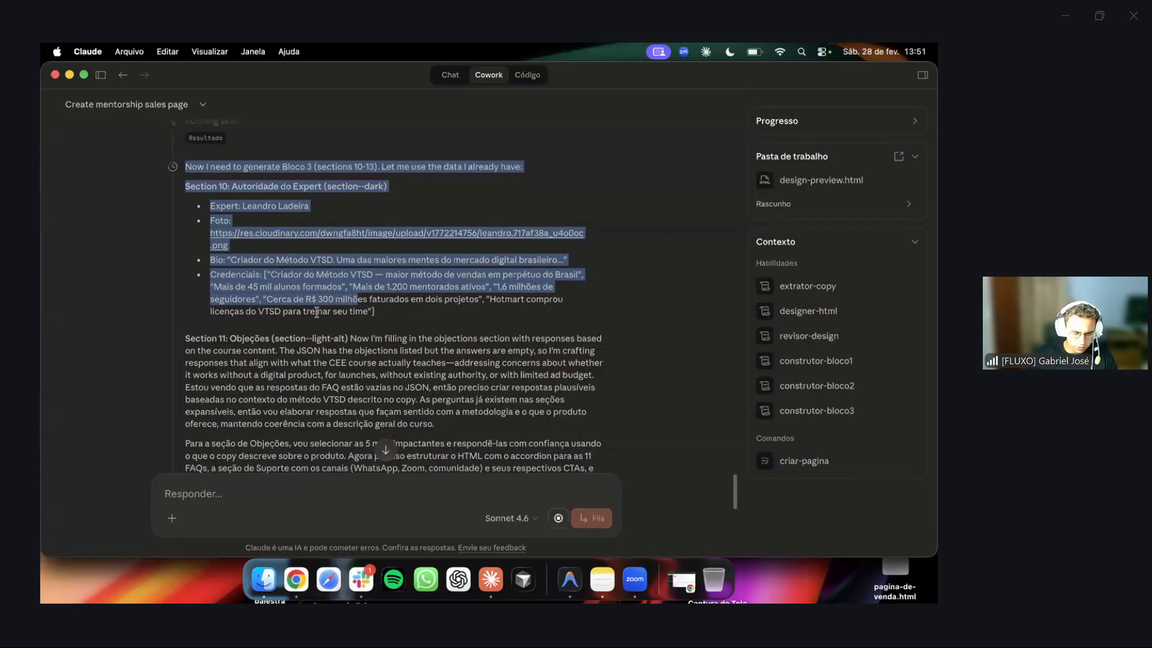
Examine the Section 11 objections plan and the FAQ answers in the Bloco 3 generation notes.
scroll(394, 317, "down", 5)
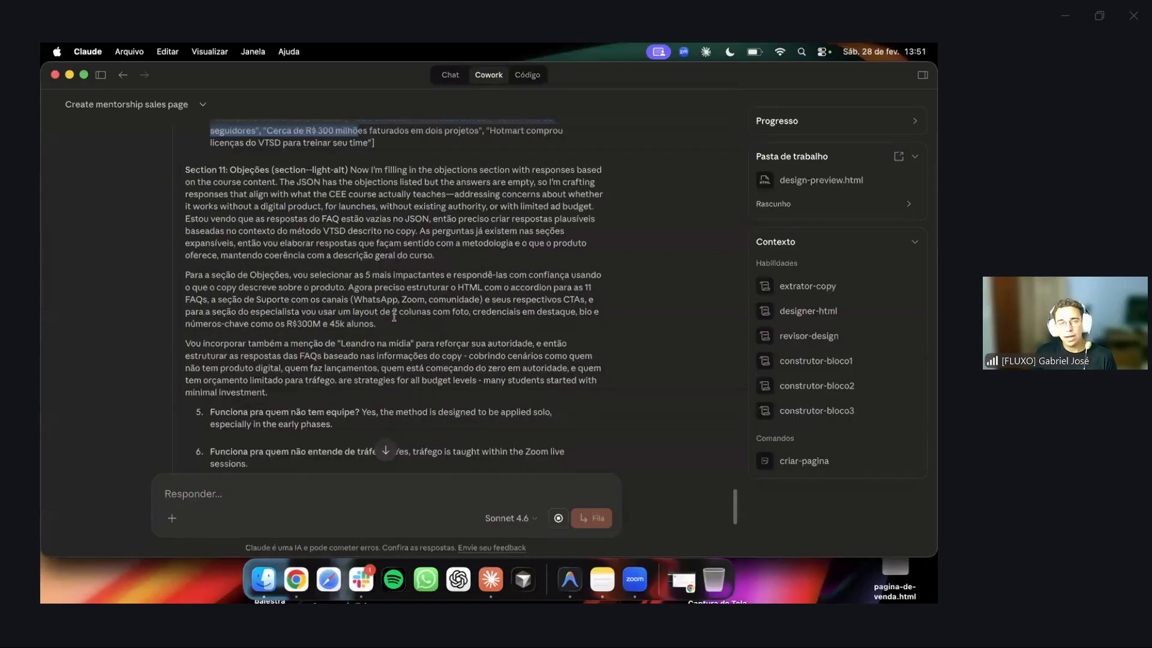
scroll(377, 285, "down", 10)
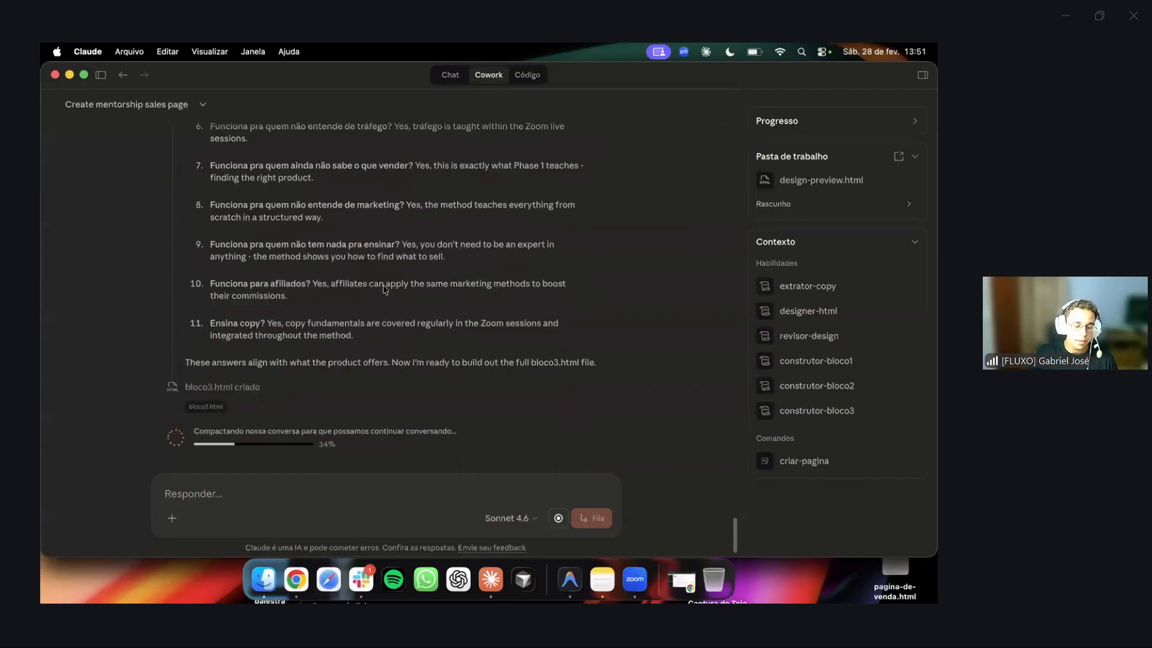
scroll(384, 289, "up", 6)
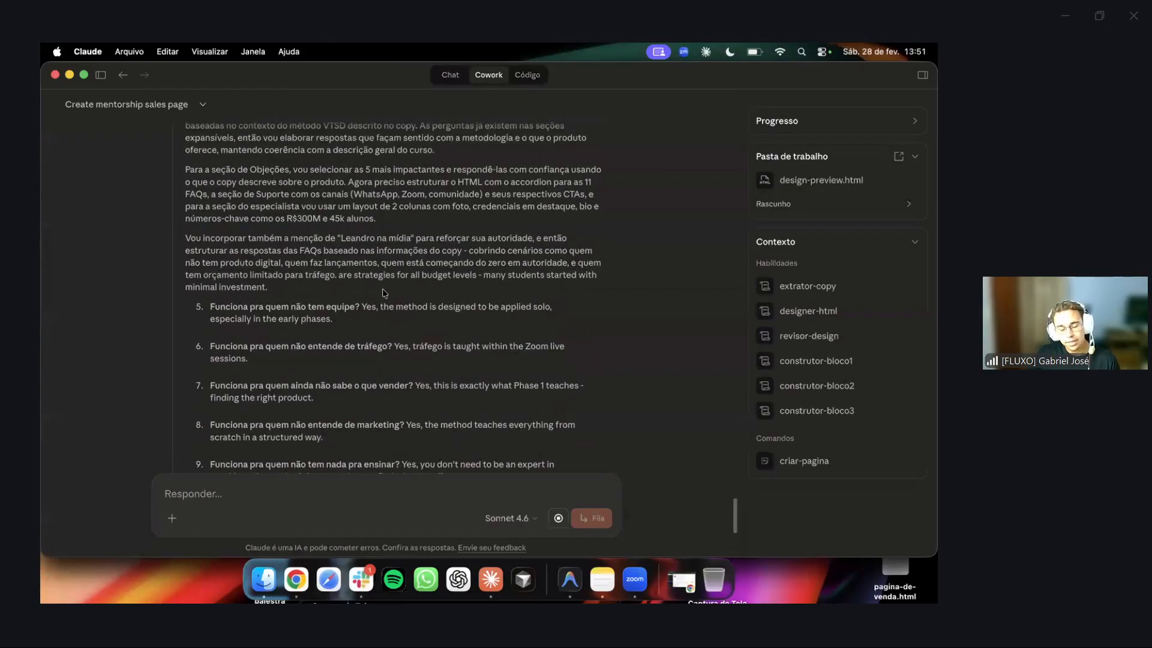
scroll(384, 291, "up", 2)
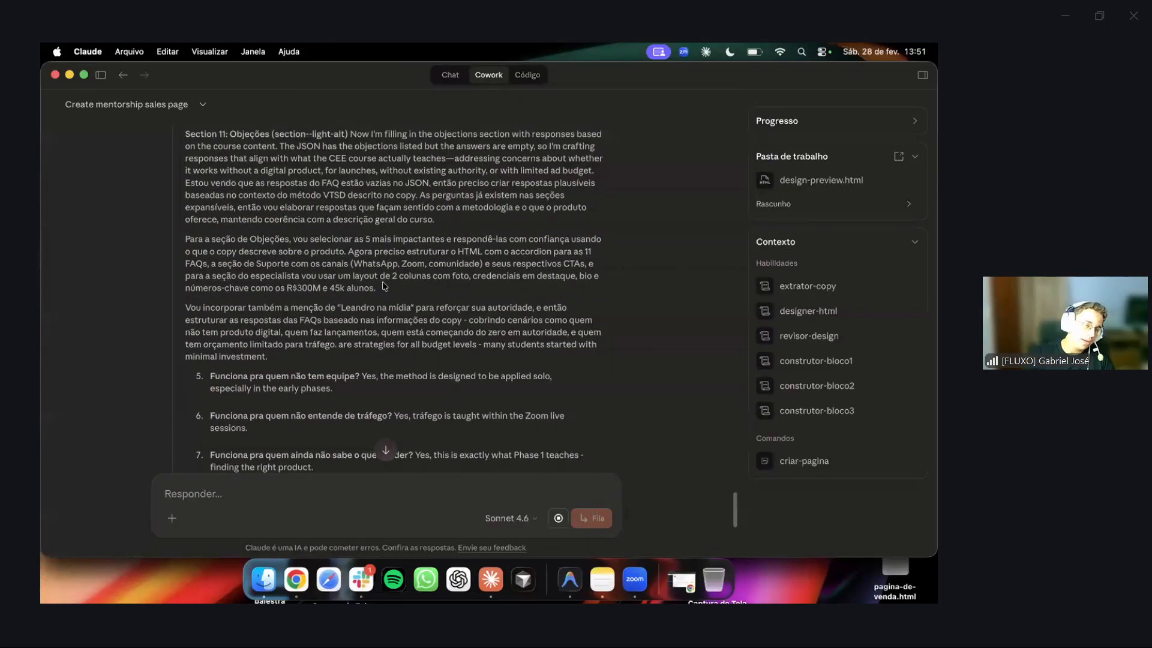
Highlight the Section 11 objections notes in Bloco 3, including the passage on creating plausible answers for the empty FAQ responses.
scroll(385, 287, "up", 2)
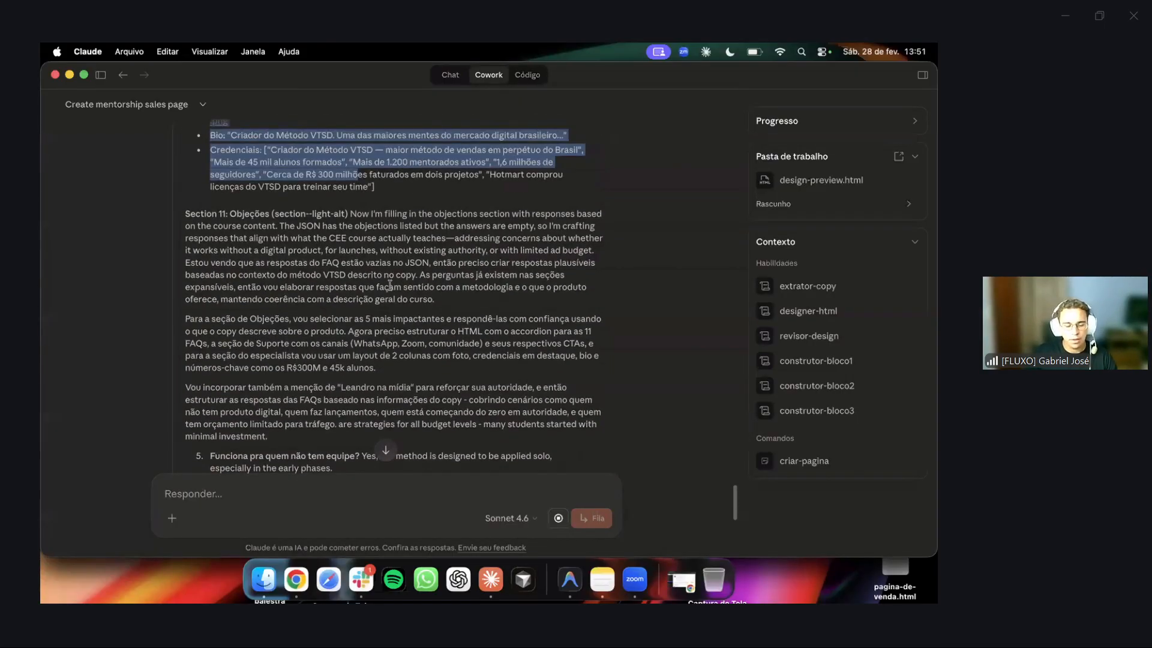
scroll(388, 274, "up", 1)
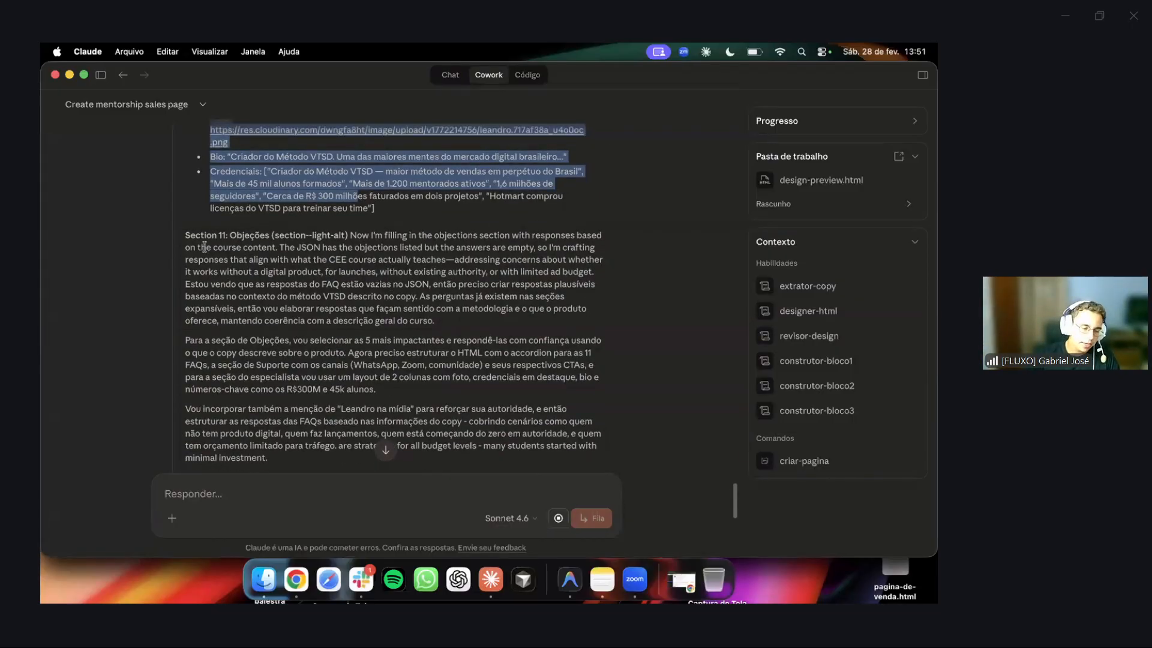
mouse_move(182, 235)
left_mouse_down()
mouse_move(279, 235)
mouse_move(191, 236)
left_mouse_up()
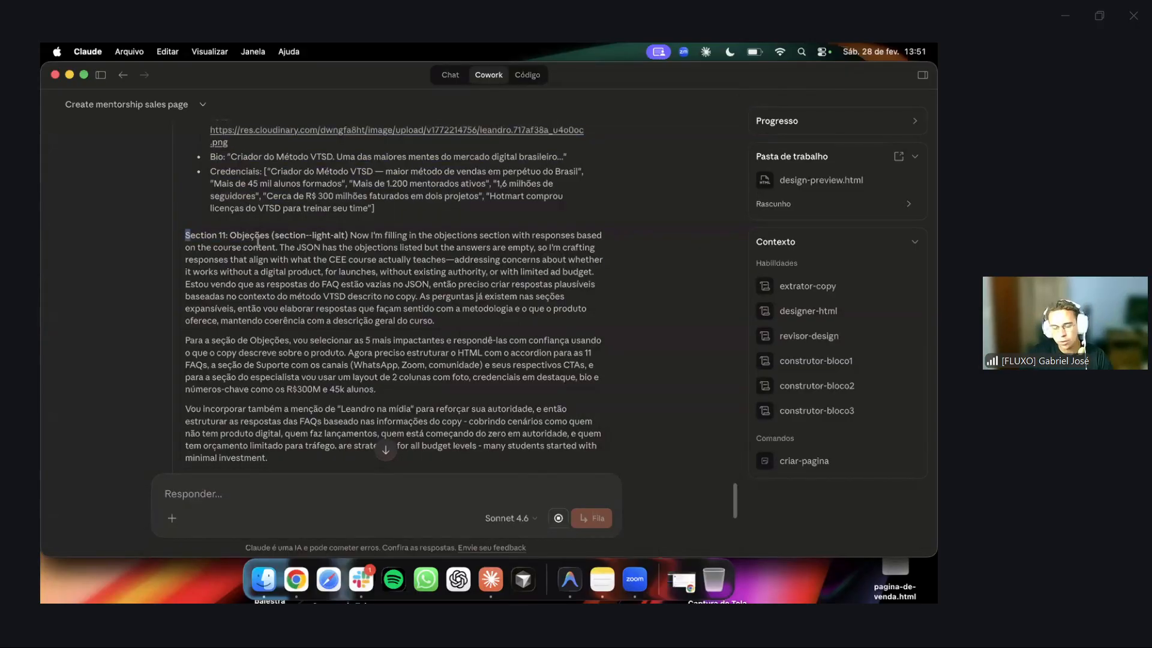
left_click_drag(407, 235, 340, 281)
left_click(390, 240)
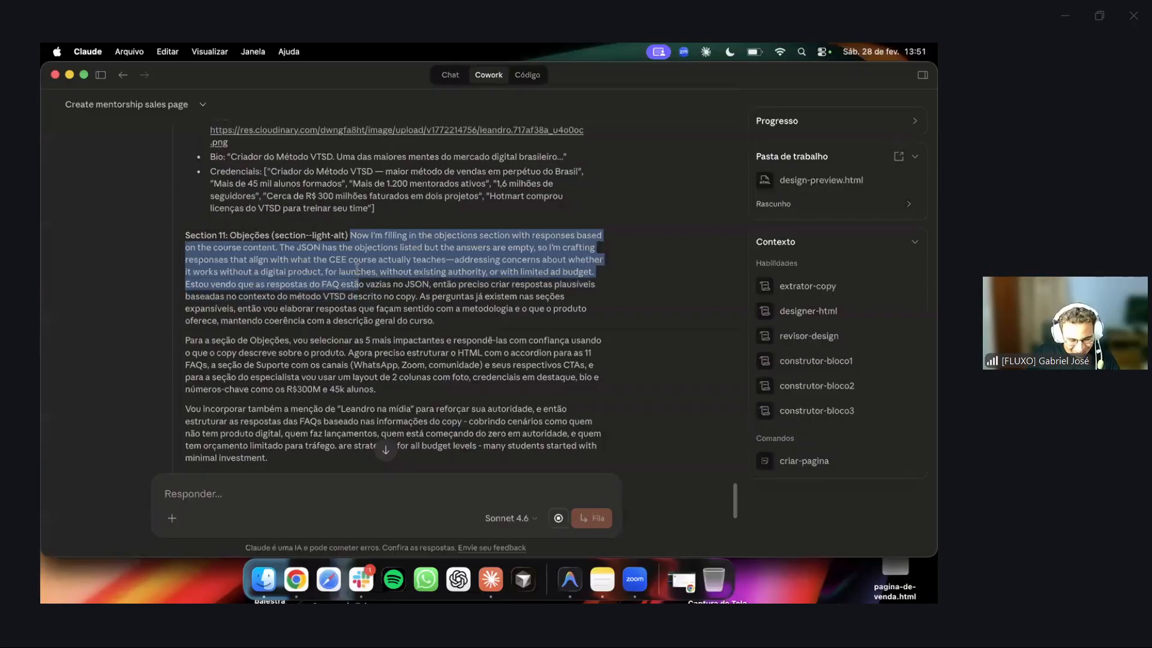
left_click(345, 269)
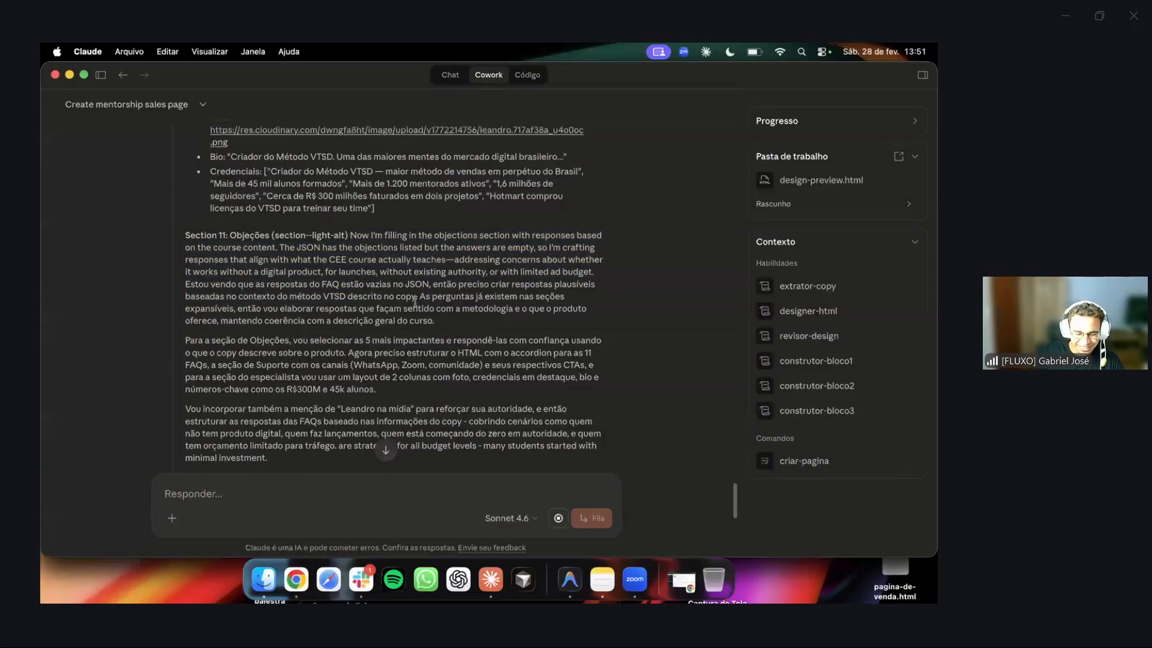
left_click_drag(185, 283, 242, 308)
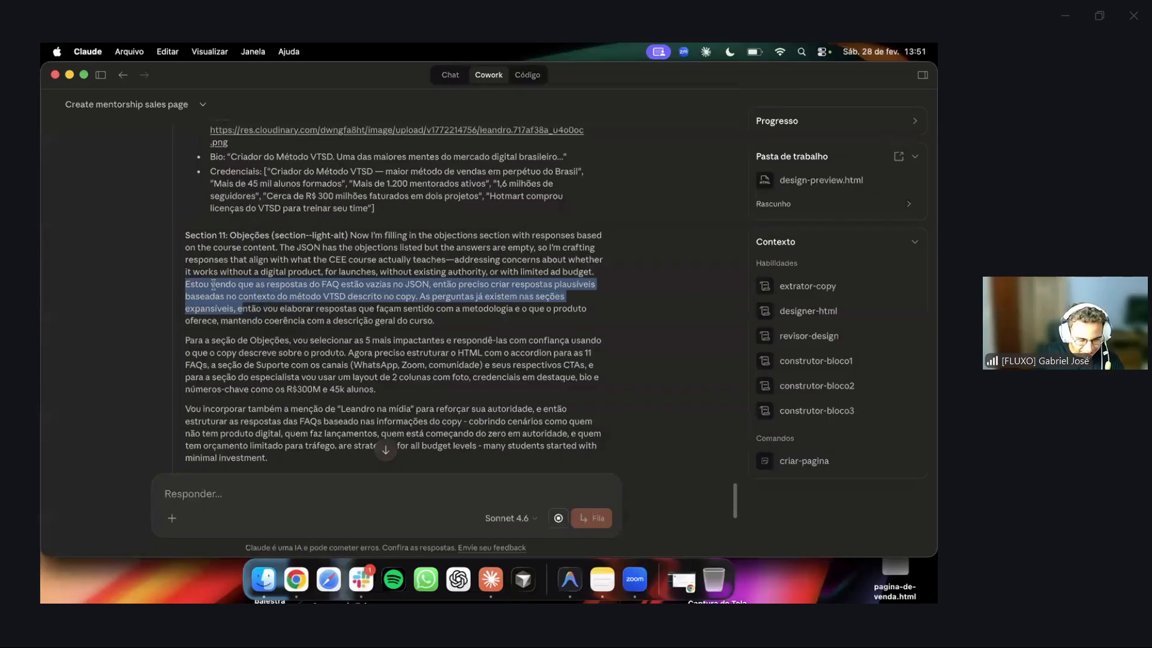
left_click(282, 294)
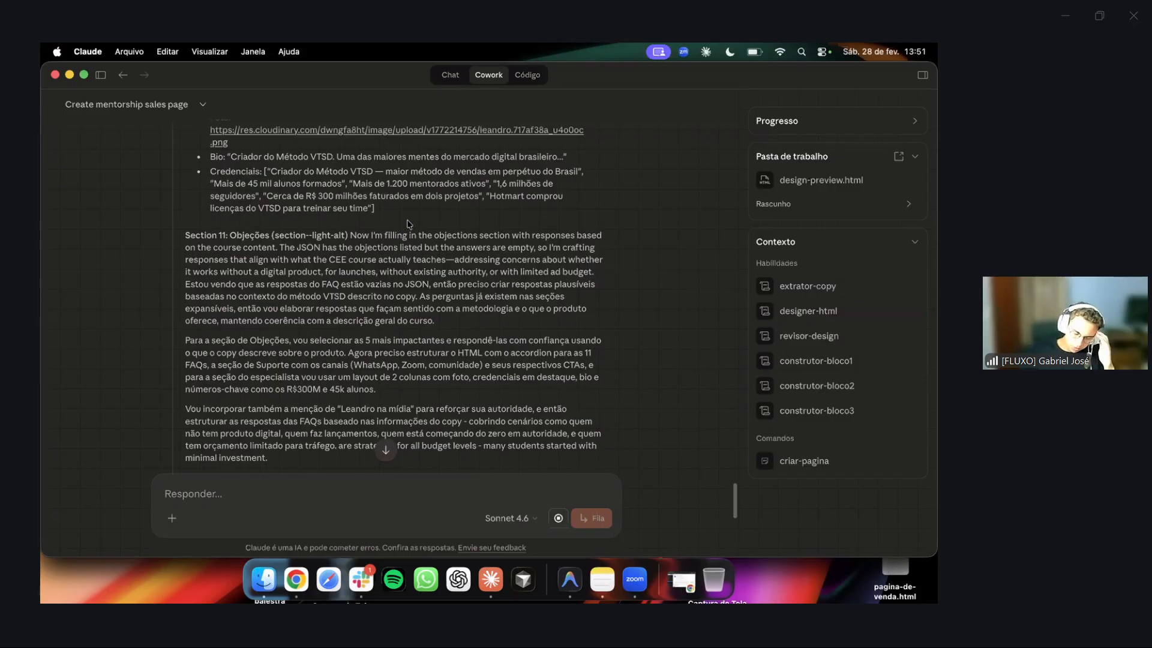
Review the Bloco 3 generation notes again, from the FAQ answers back to the Section 10 data and down to the latest progress.
scroll(402, 240, "down", 10)
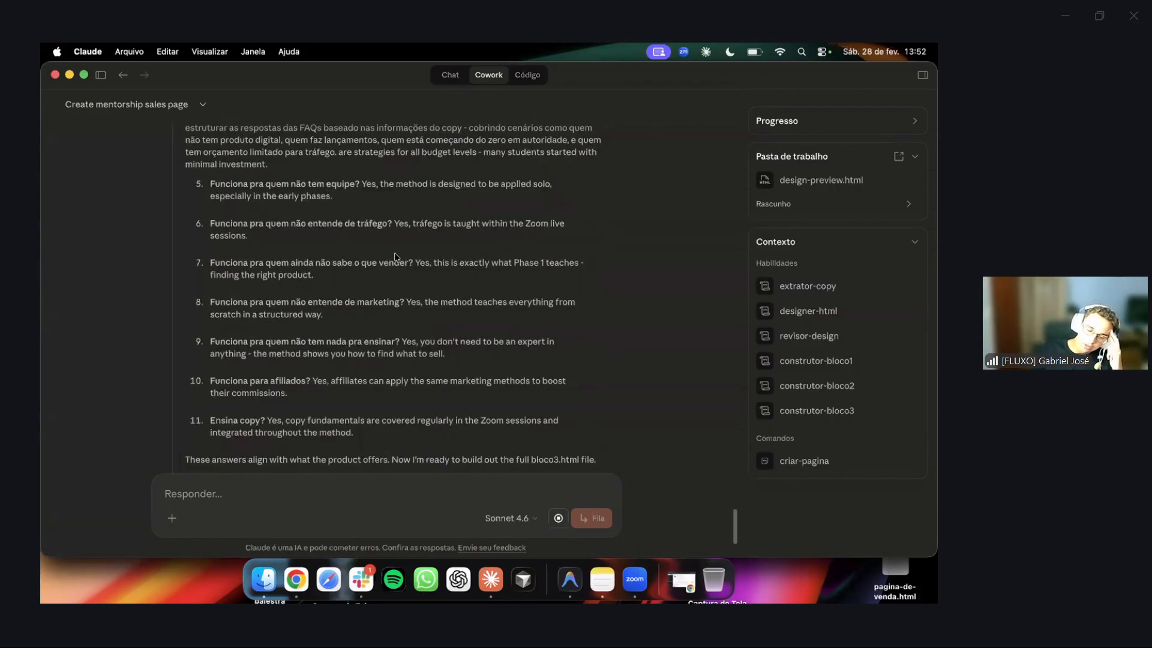
scroll(401, 249, "up", 5)
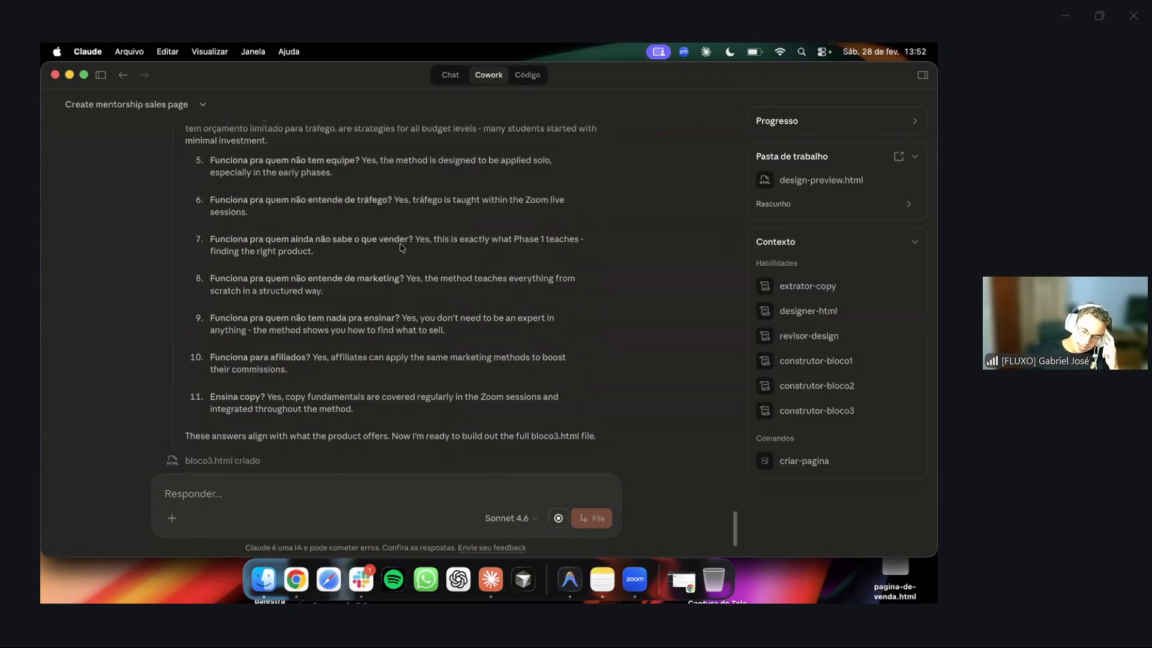
scroll(399, 249, "up", 1)
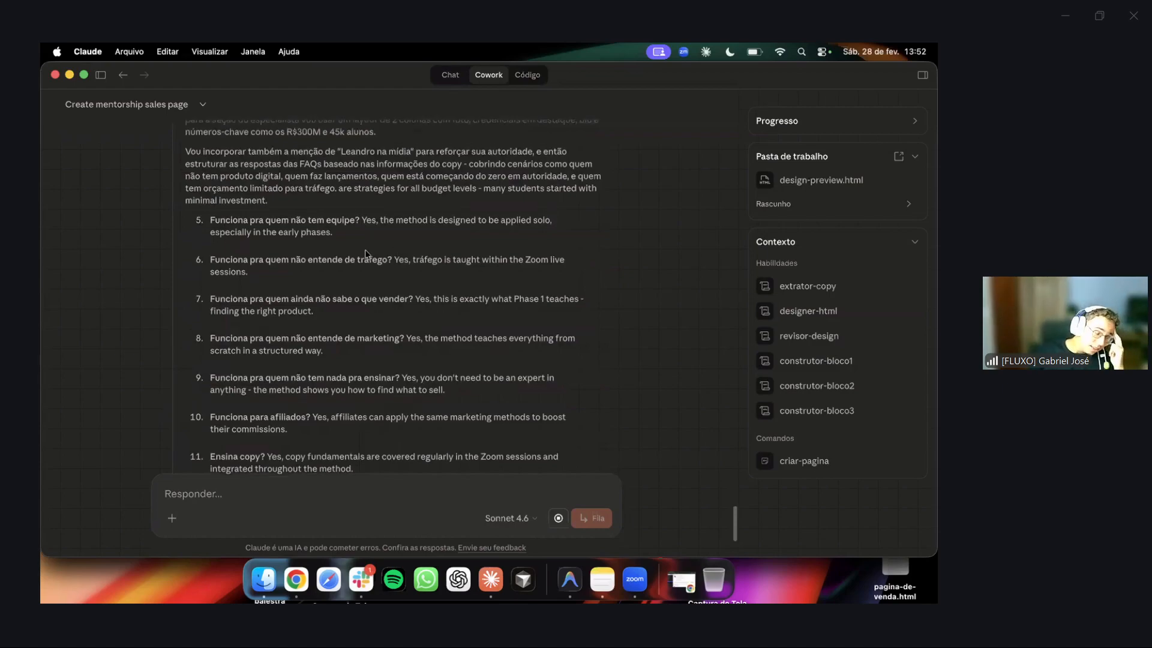
scroll(396, 267, "up", 6)
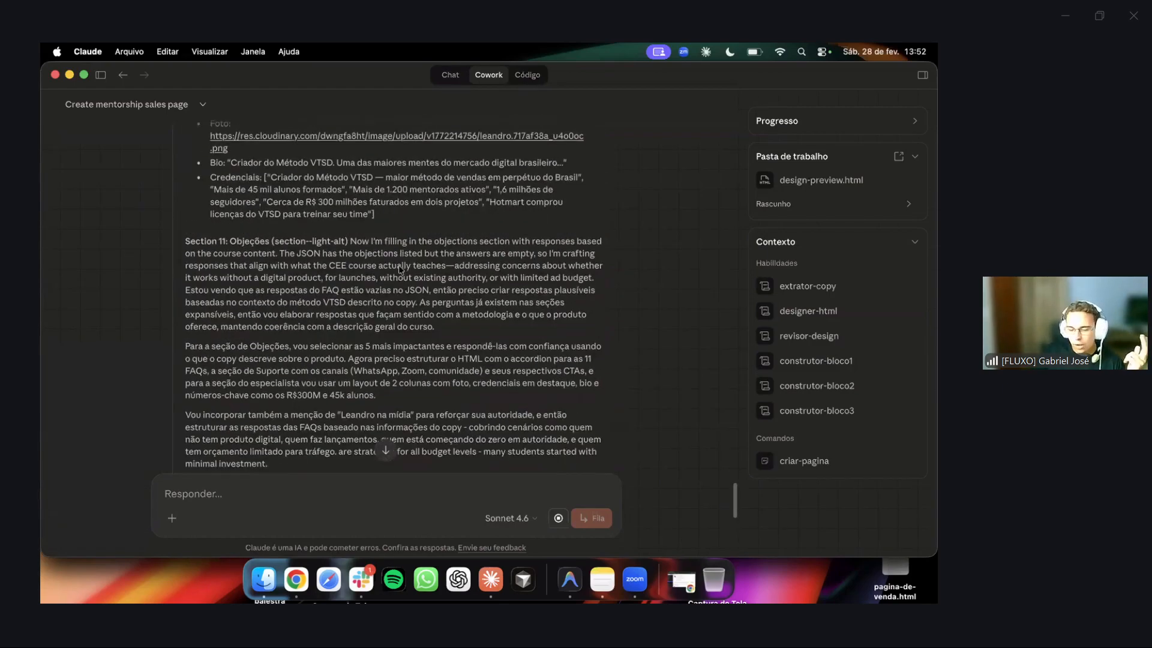
scroll(378, 273, "up", 5)
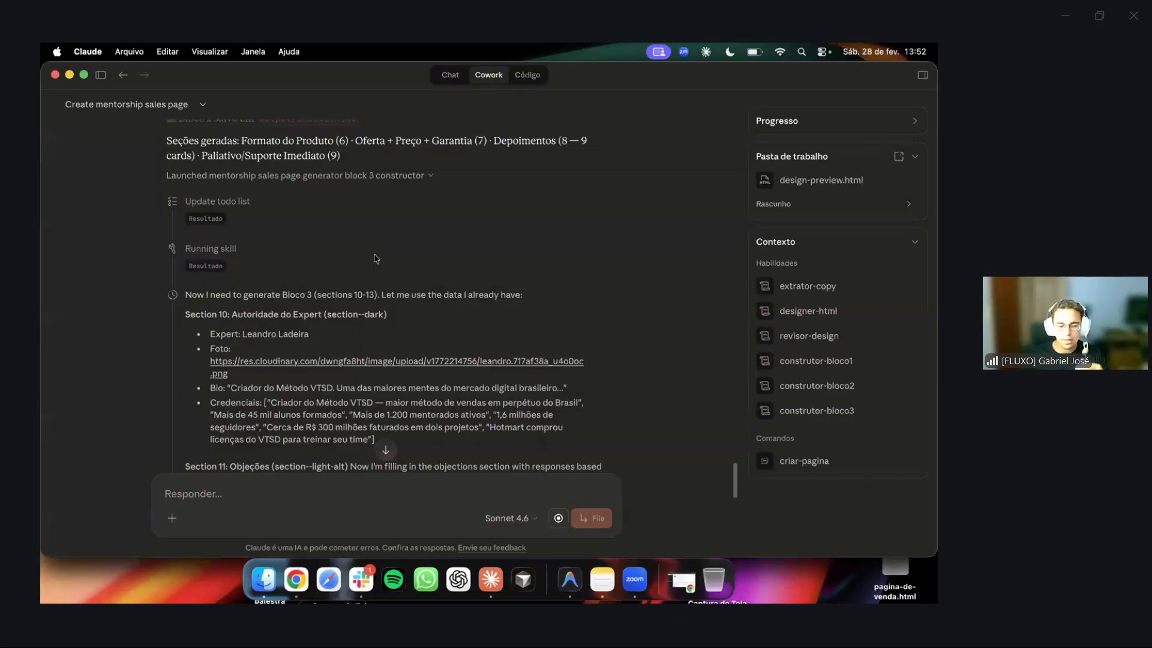
scroll(354, 303, "down", 15)
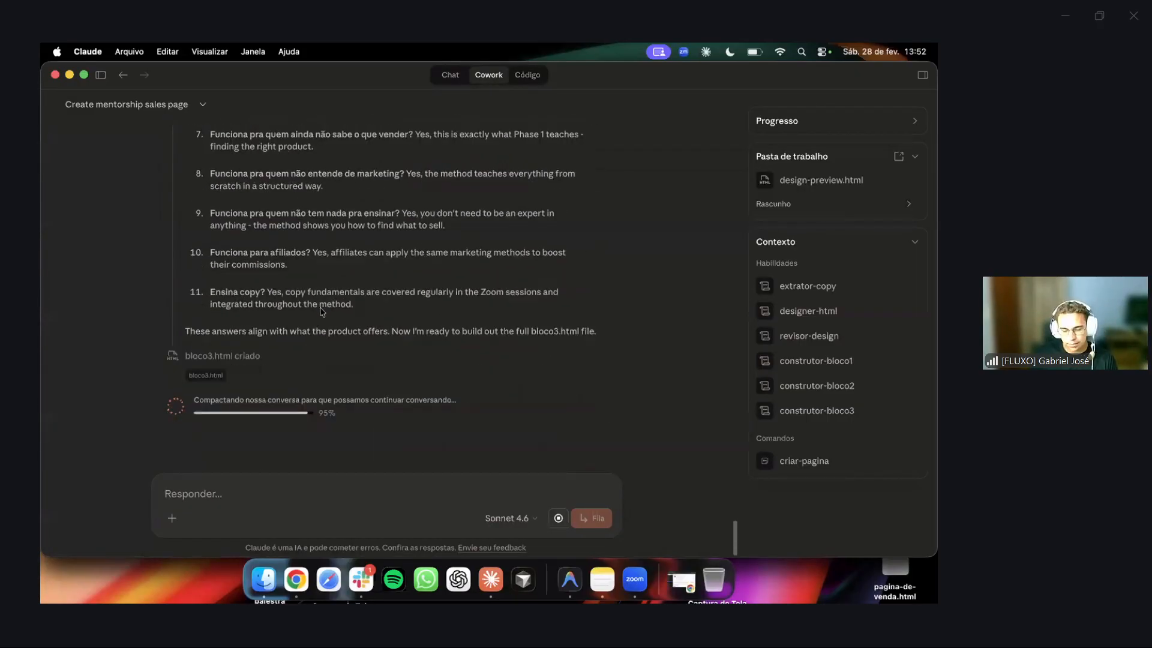
Read the Bloco 4 generation plan for sections 14, 15 and 17 and its key data.
scroll(320, 310, "up", 3)
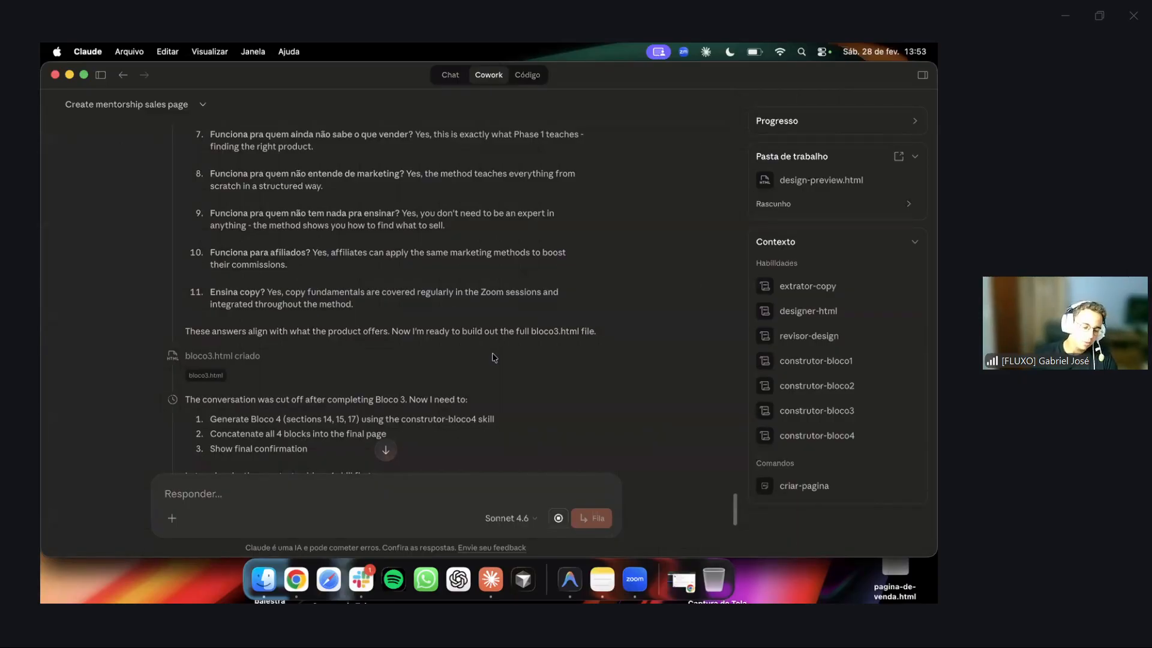
scroll(494, 358, "down", 5)
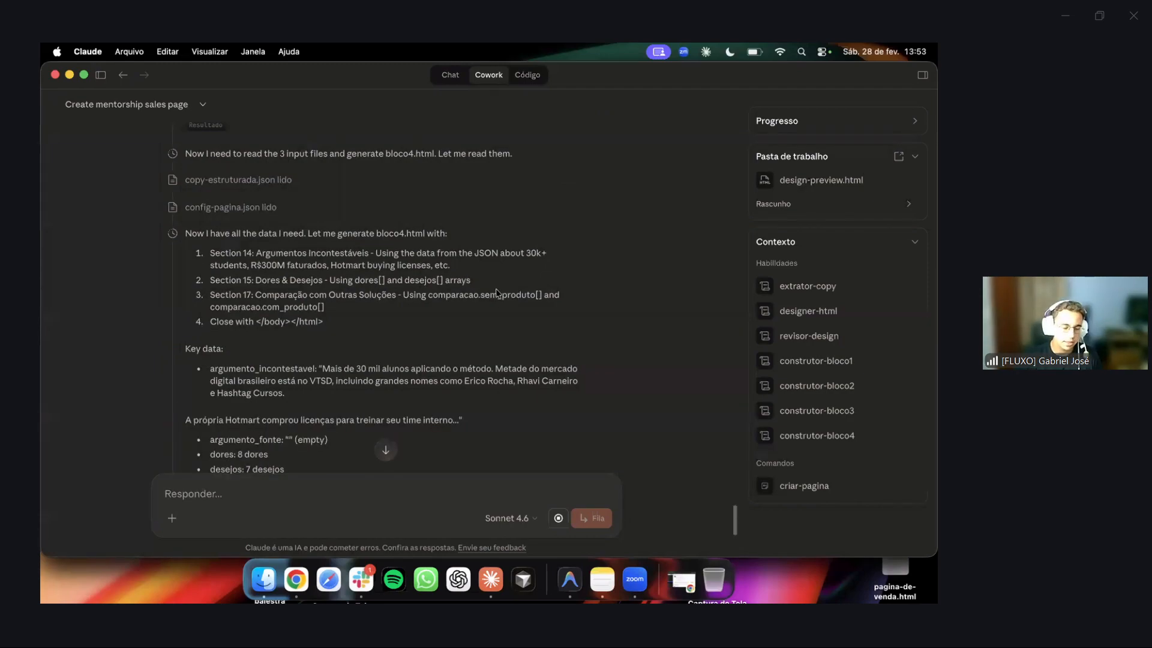
scroll(496, 294, "down", 5)
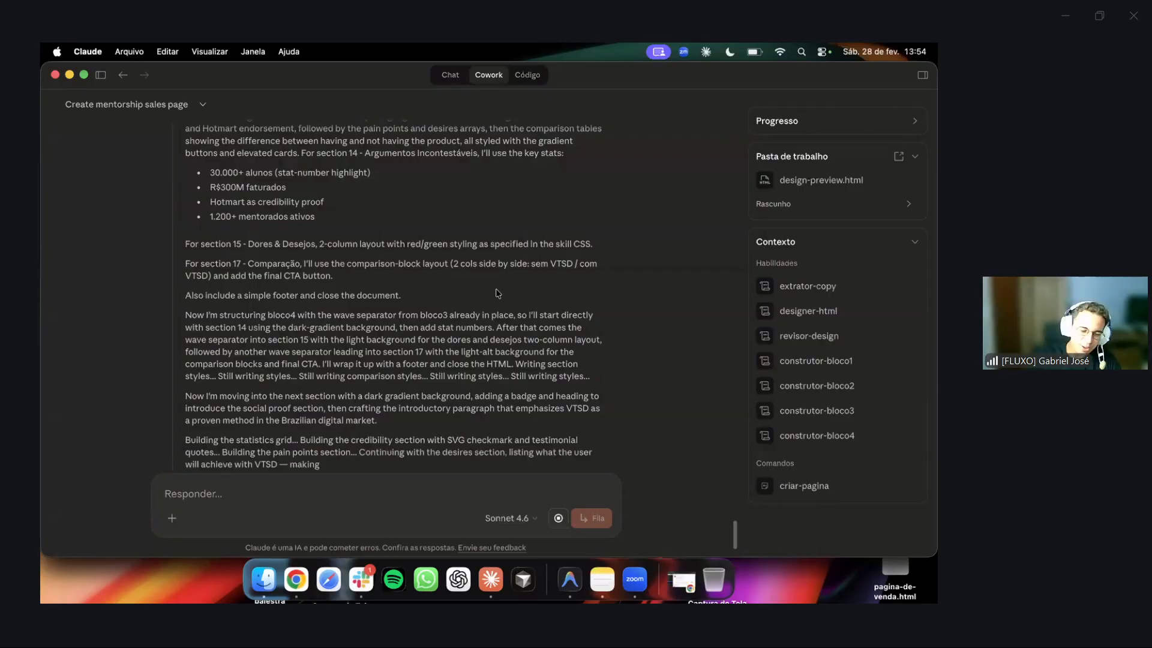
Compare the earlier block notes with the Bloco 4 input files, section list and styling details, and follow the generation to the finished page.
scroll(497, 293, "up", 10)
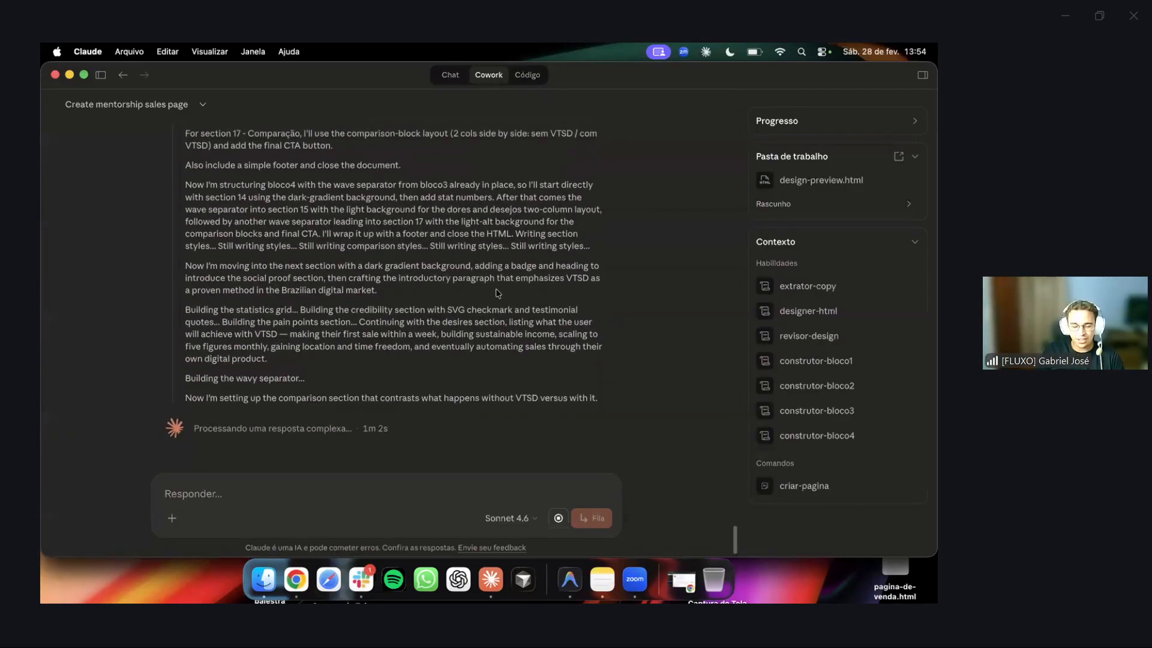
scroll(497, 293, "up", 15)
scroll(497, 293, "down", 10)
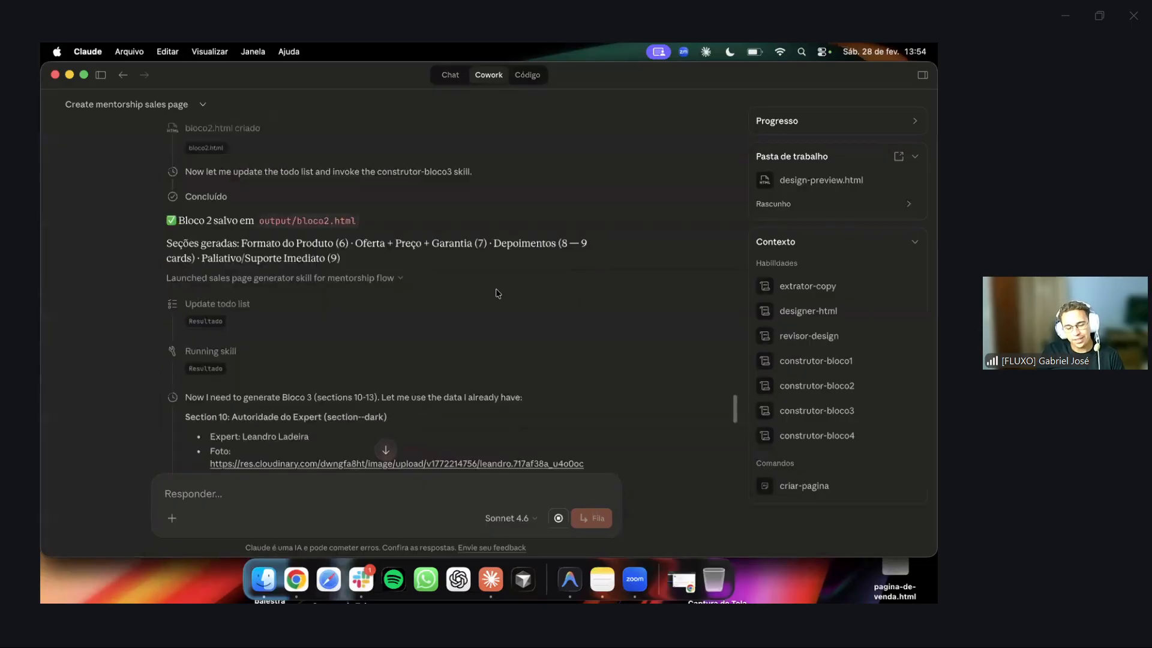
scroll(497, 294, "down", 15)
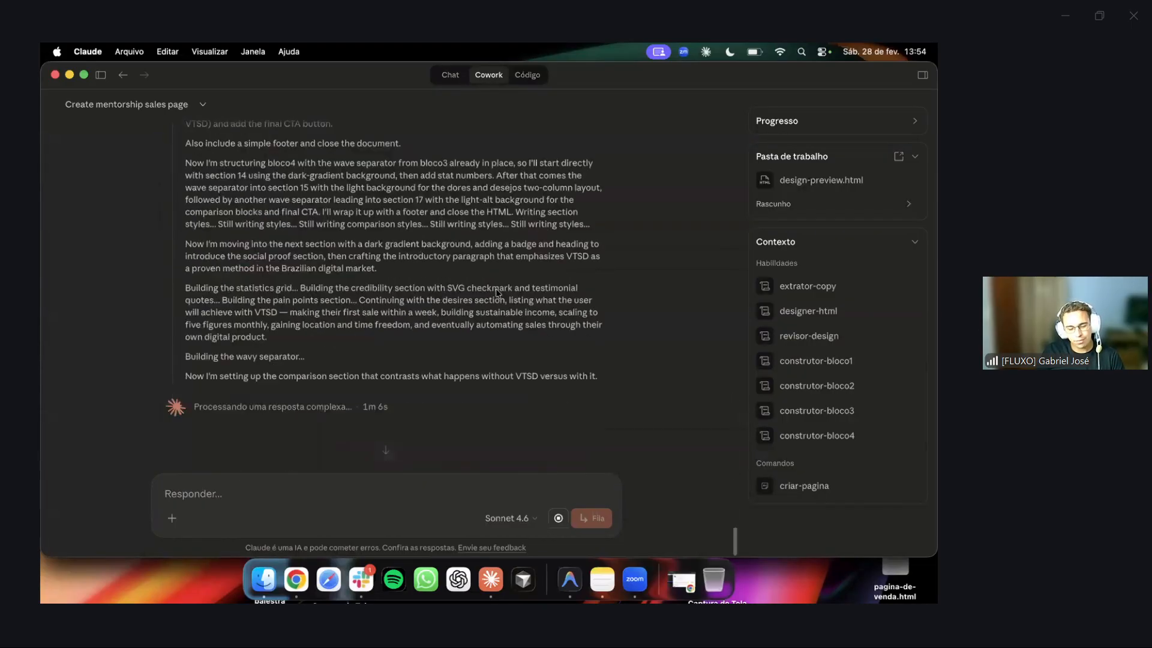
scroll(497, 294, "up", 5)
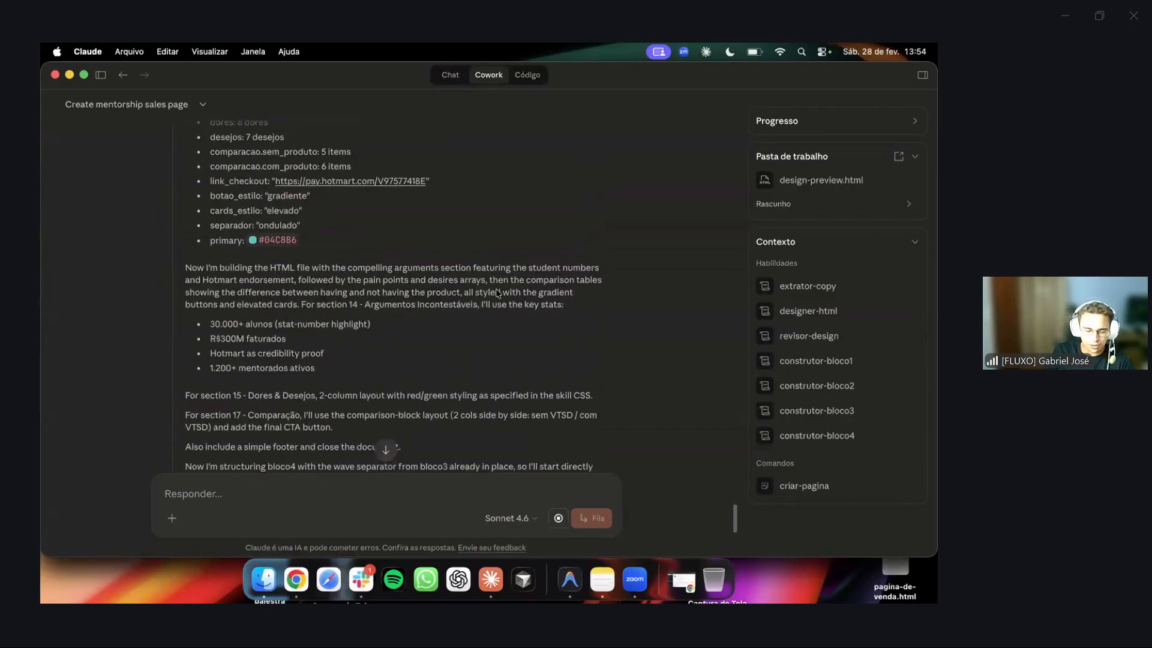
scroll(497, 293, "up", 5)
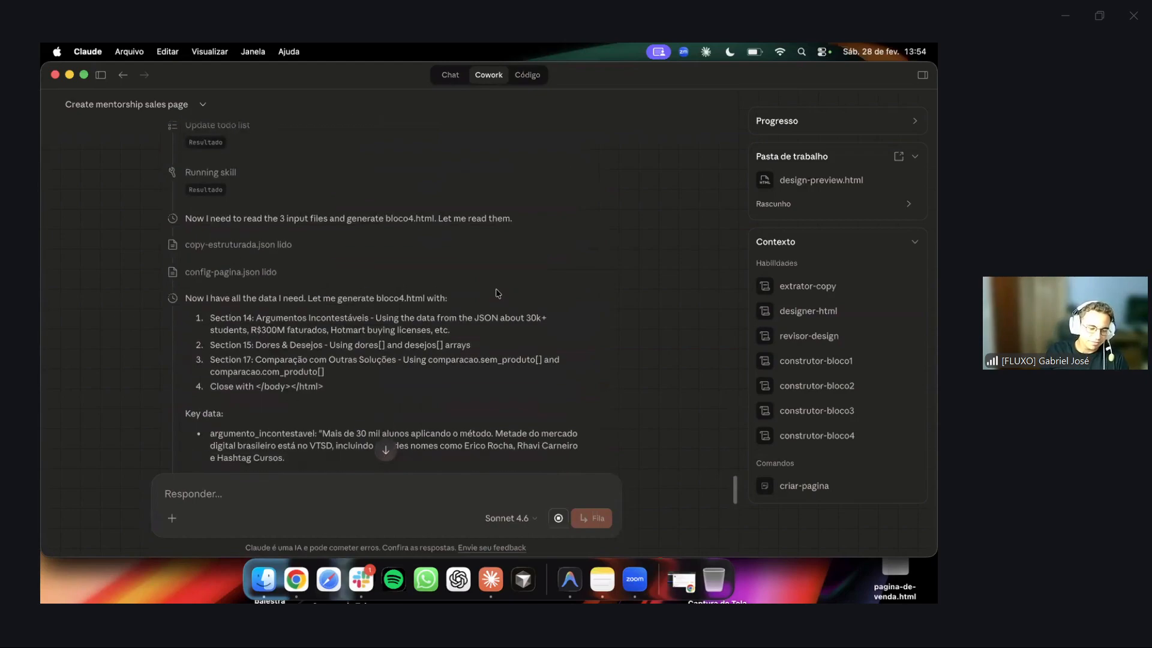
scroll(497, 293, "up", 2)
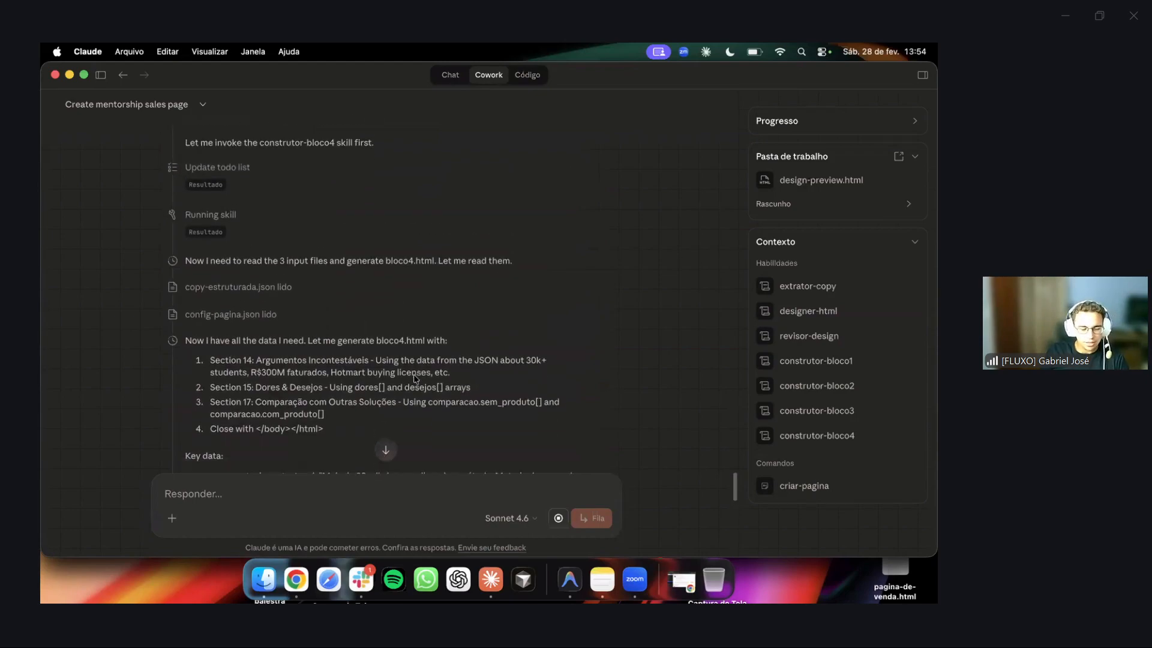
scroll(415, 378, "down", 1)
scroll(416, 378, "down", 5)
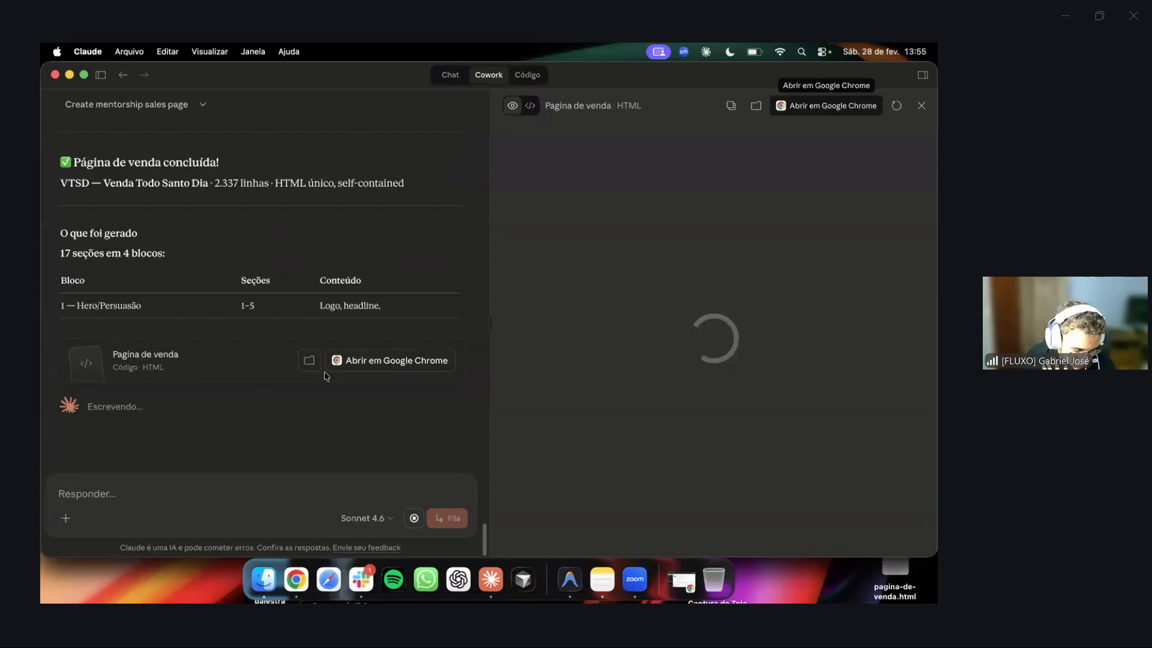
Open the finished Pagina de venda file in Google Chrome, allowing file access, and review the hero headline and lesson topics.
left_click(349, 361)
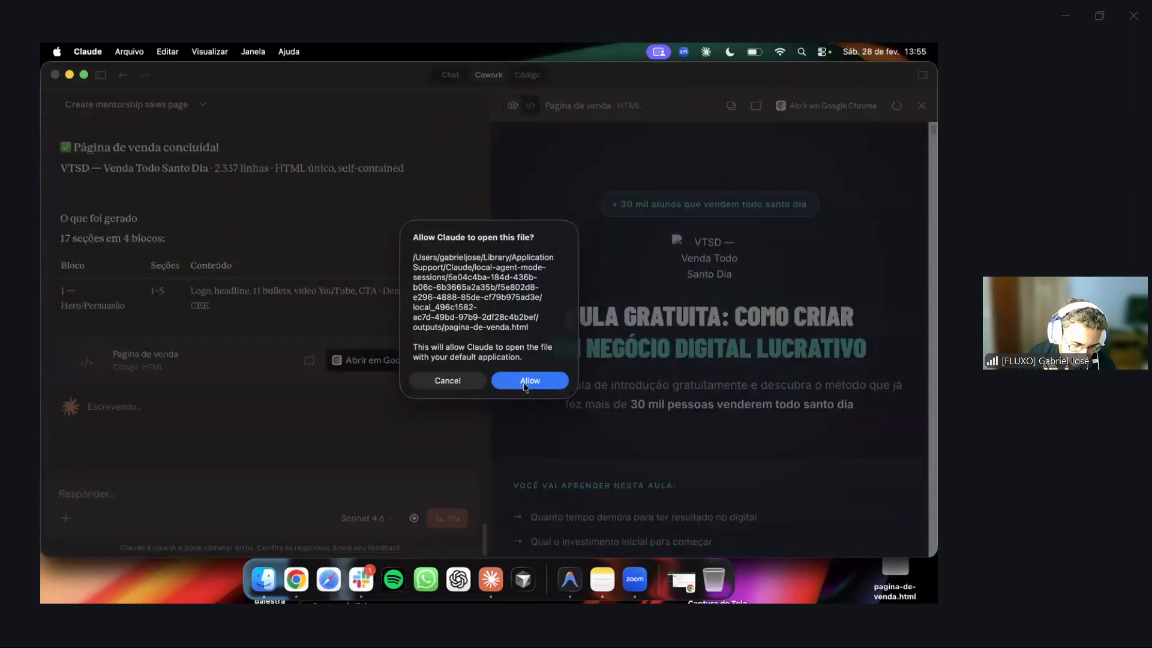
left_click(526, 380)
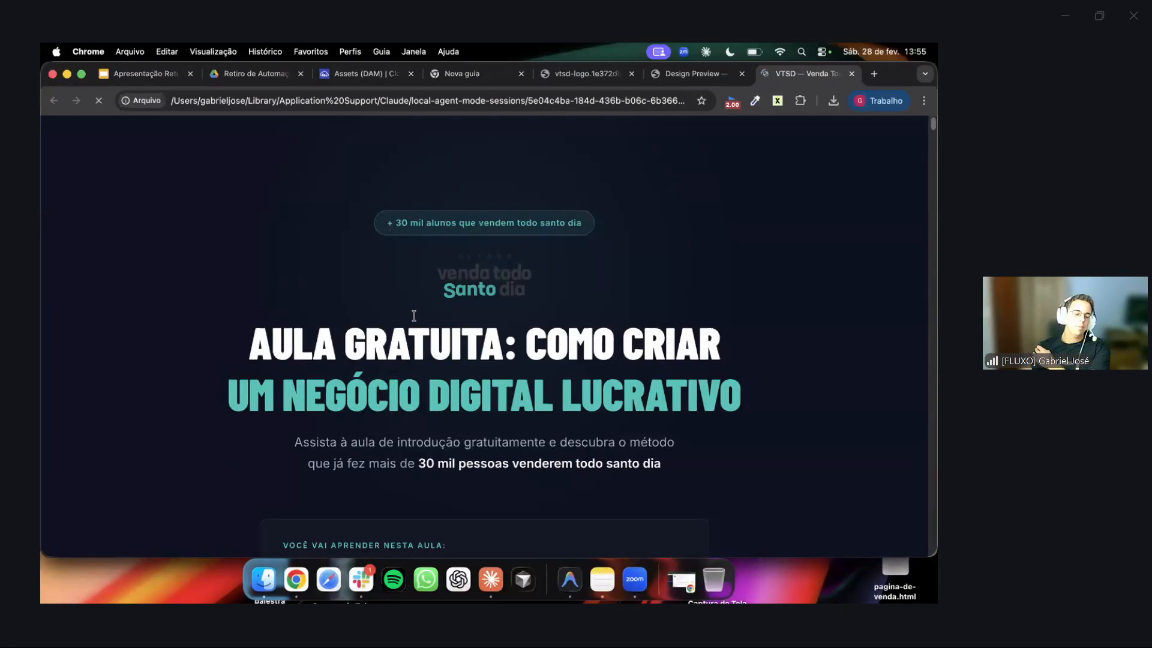
scroll(413, 315, "down", 1)
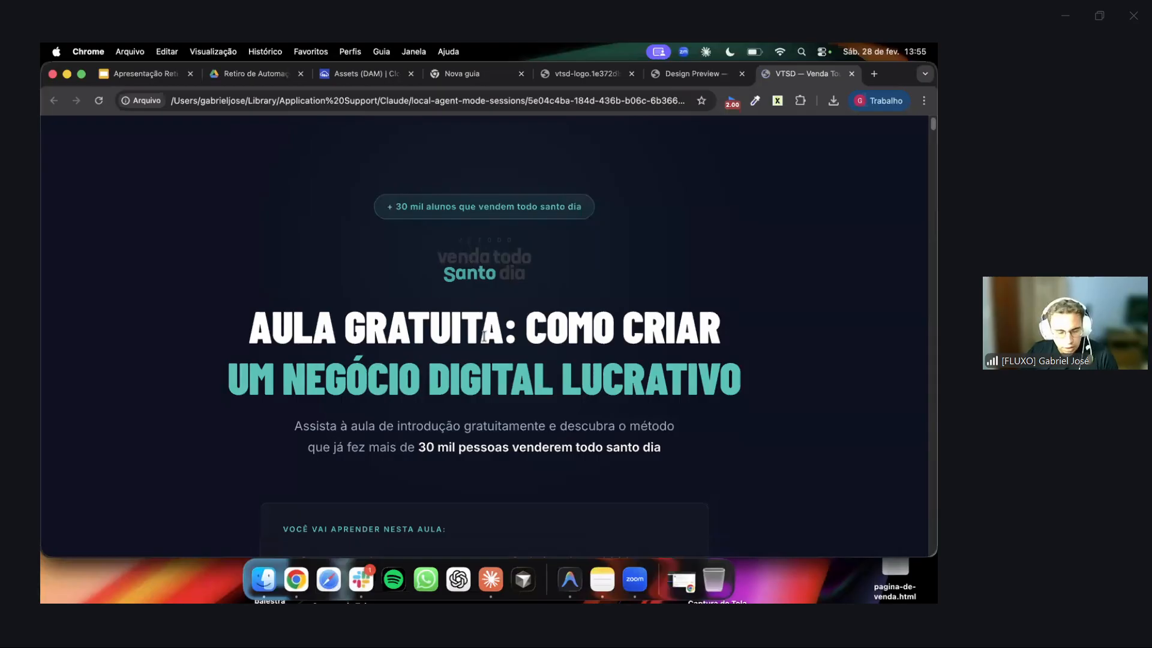
scroll(473, 341, "down", 3)
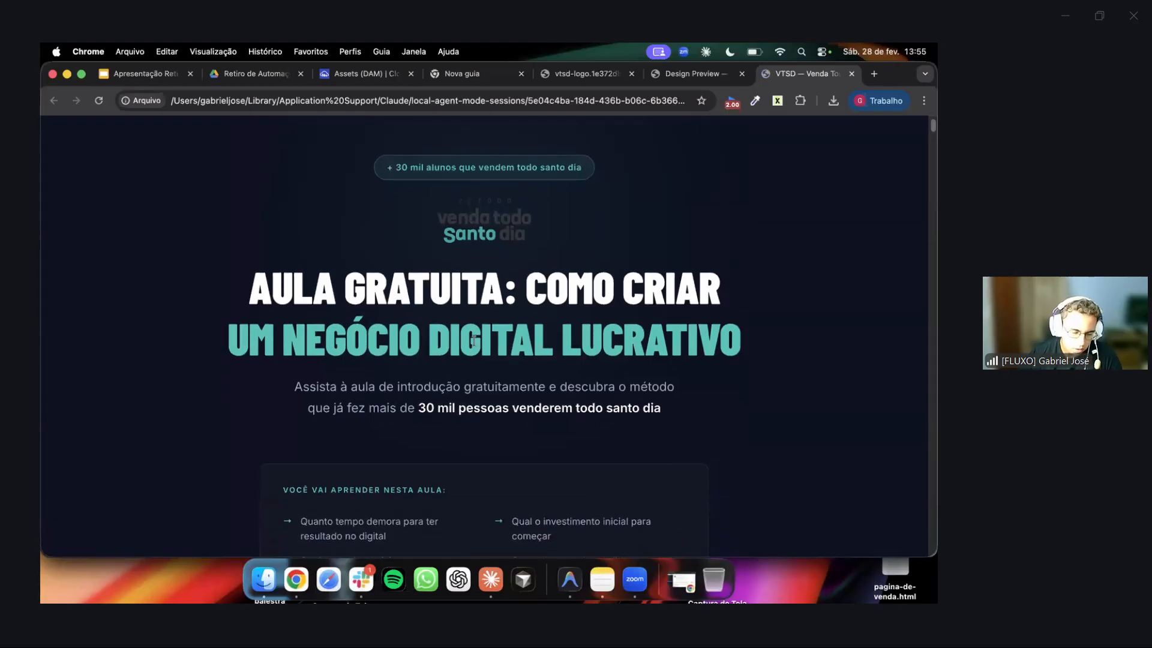
scroll(474, 341, "down", 5)
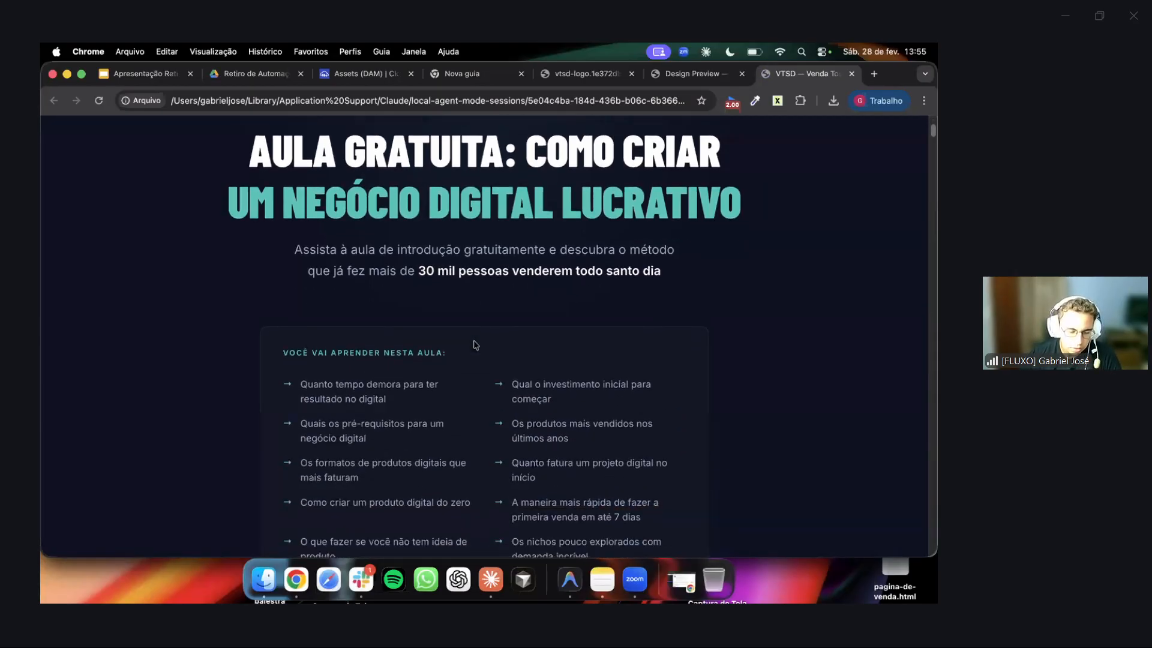
scroll(491, 257, "down", 4)
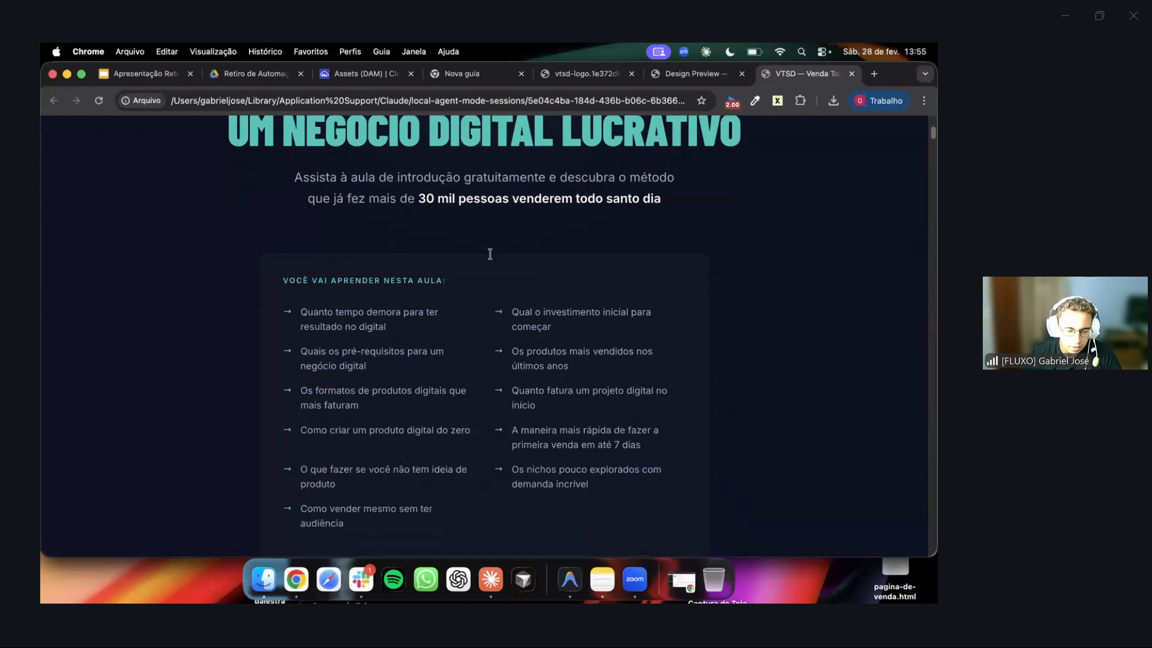
Test the checkout link of the "Entrar no Venda Todo Santo Dia" button below the video, and close the checkout page.
scroll(429, 325, "down", 5)
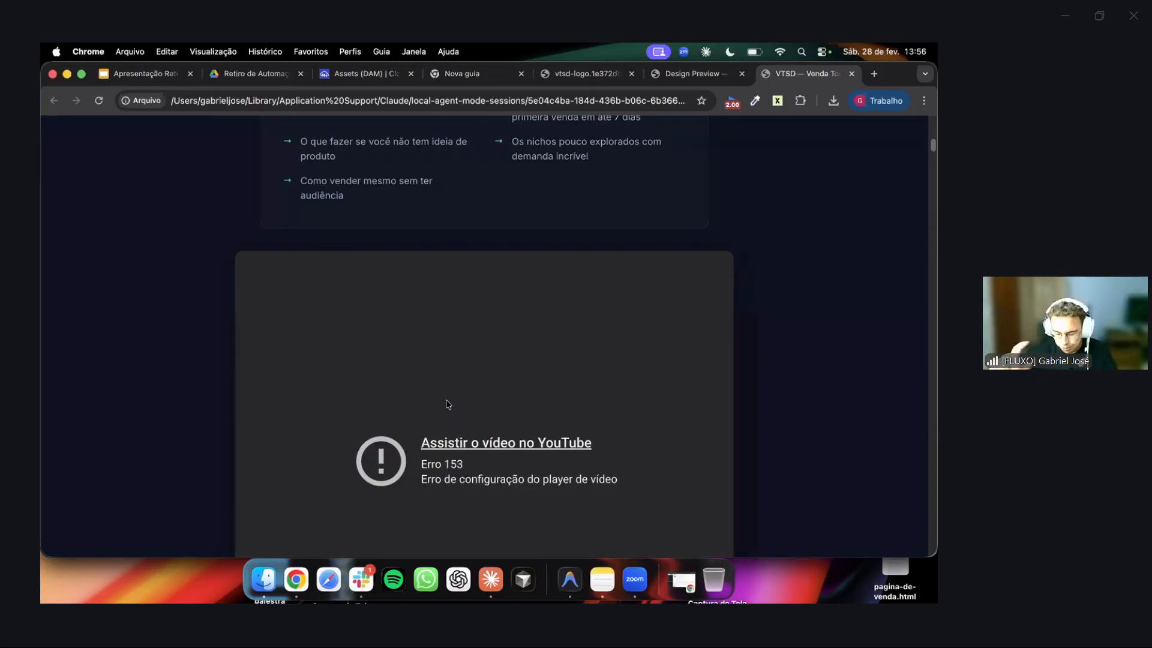
scroll(449, 405, "down", 5)
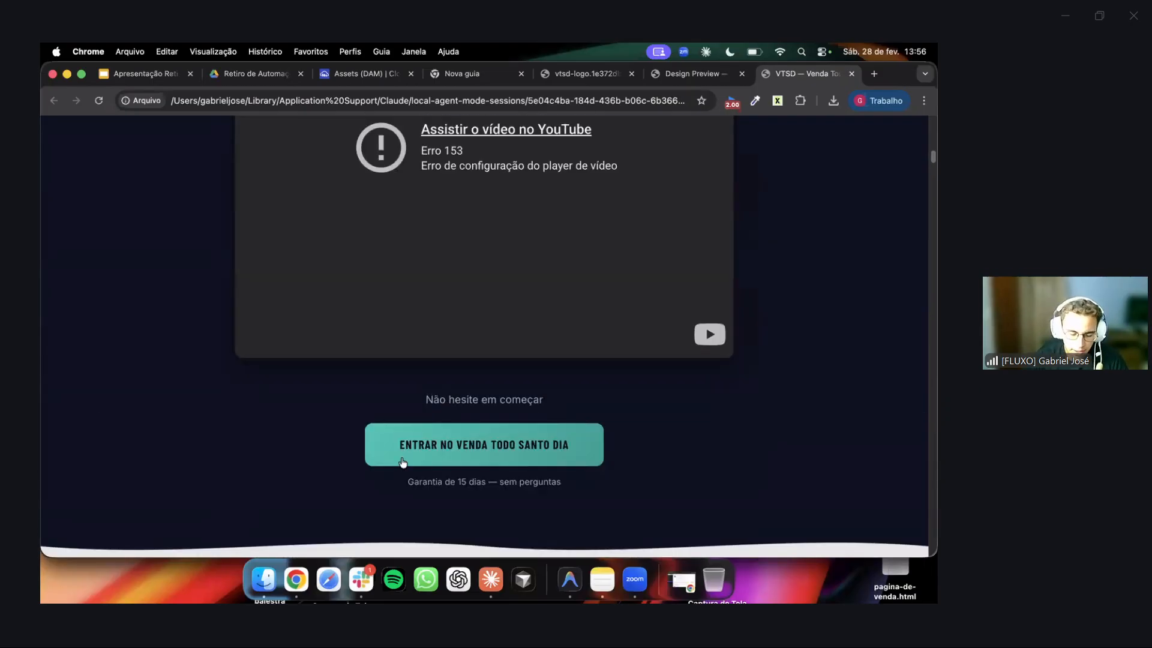
left_click(456, 457)
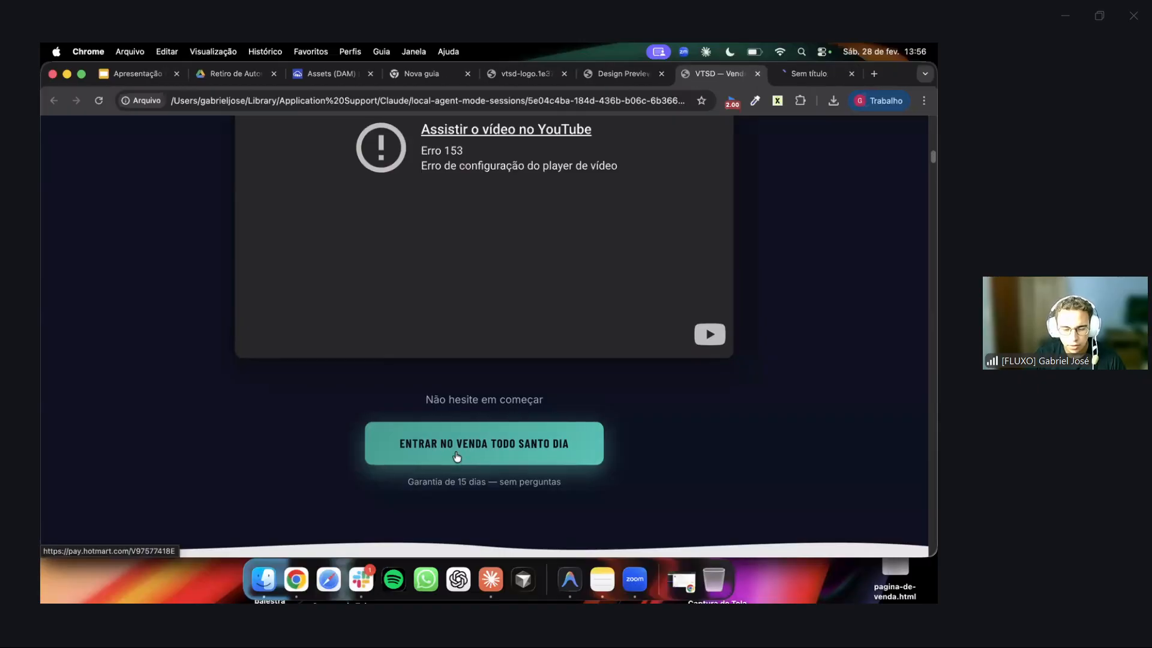
left_click(793, 75)
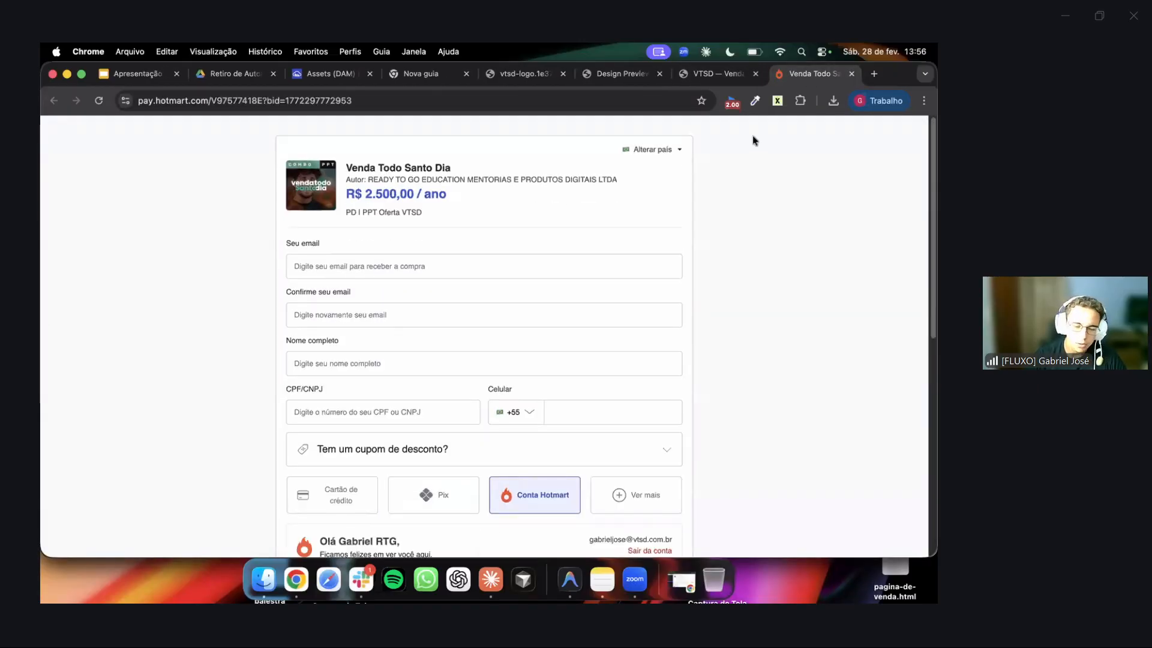
left_click(851, 74)
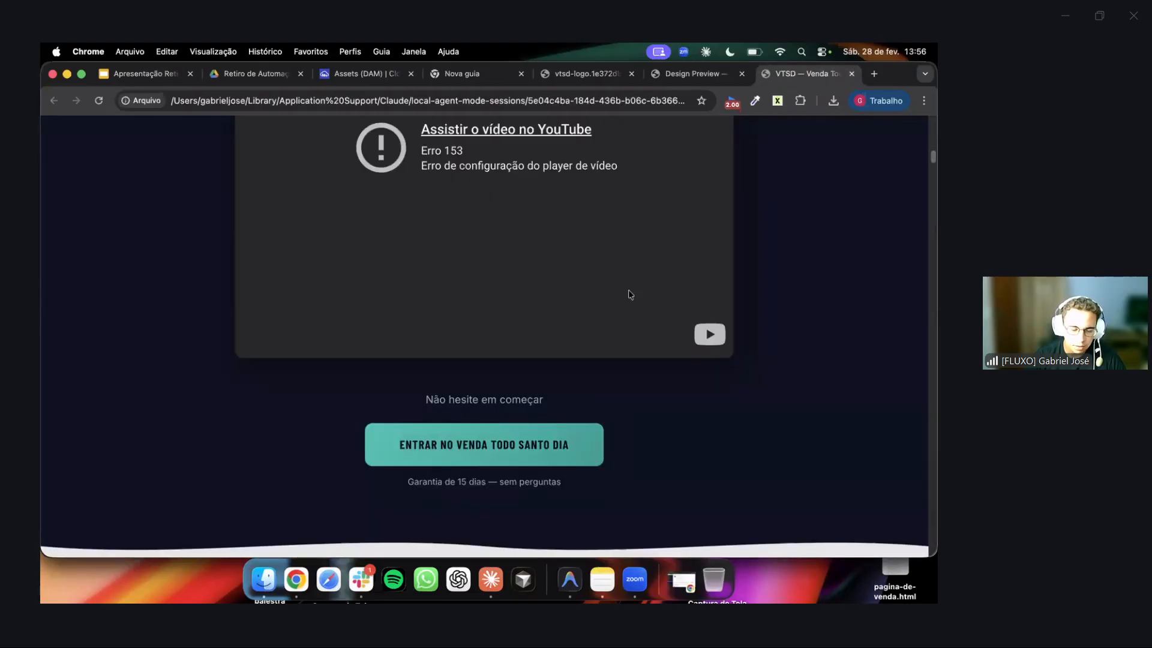
Review the "Como funciona" section with its six phase cards and the closing quote "Coisas boas acontecem no caminho de quem está no caminho.".
scroll(628, 295, "down", 5)
scroll(625, 260, "down", 1)
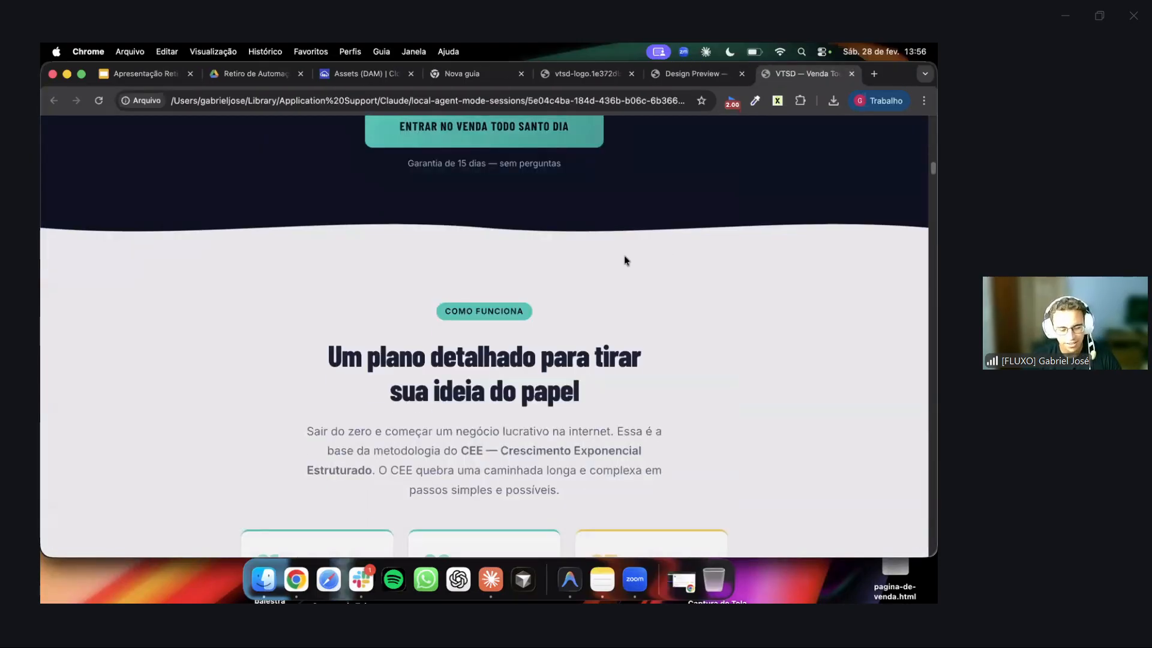
scroll(624, 261, "down", 5)
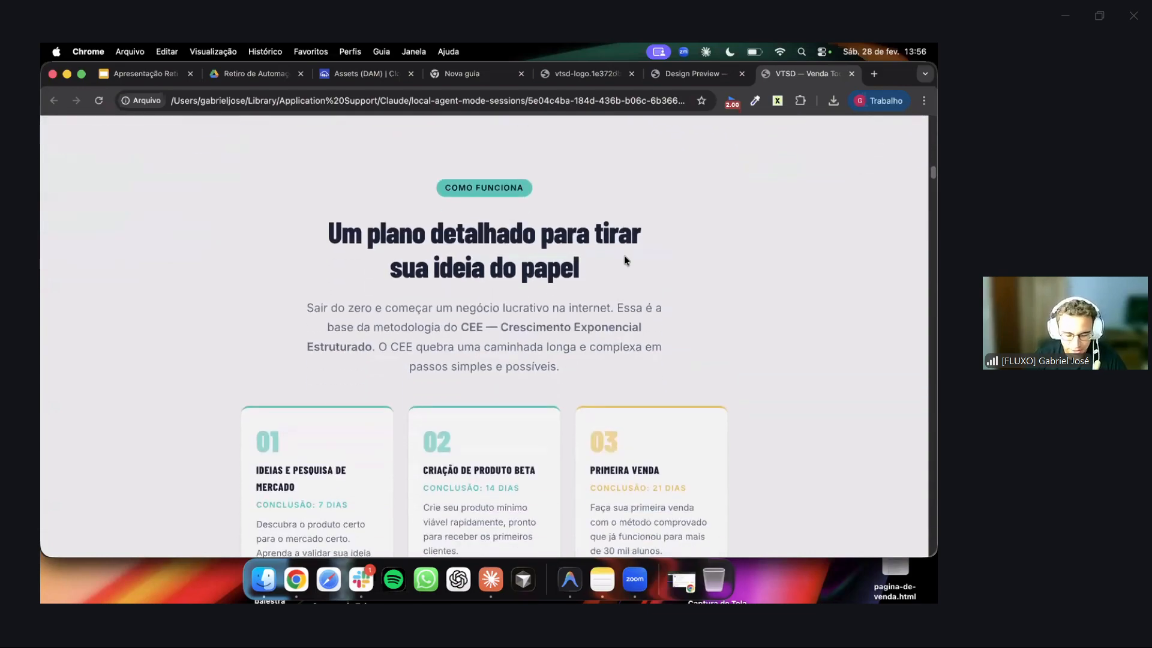
scroll(625, 260, "down", 1)
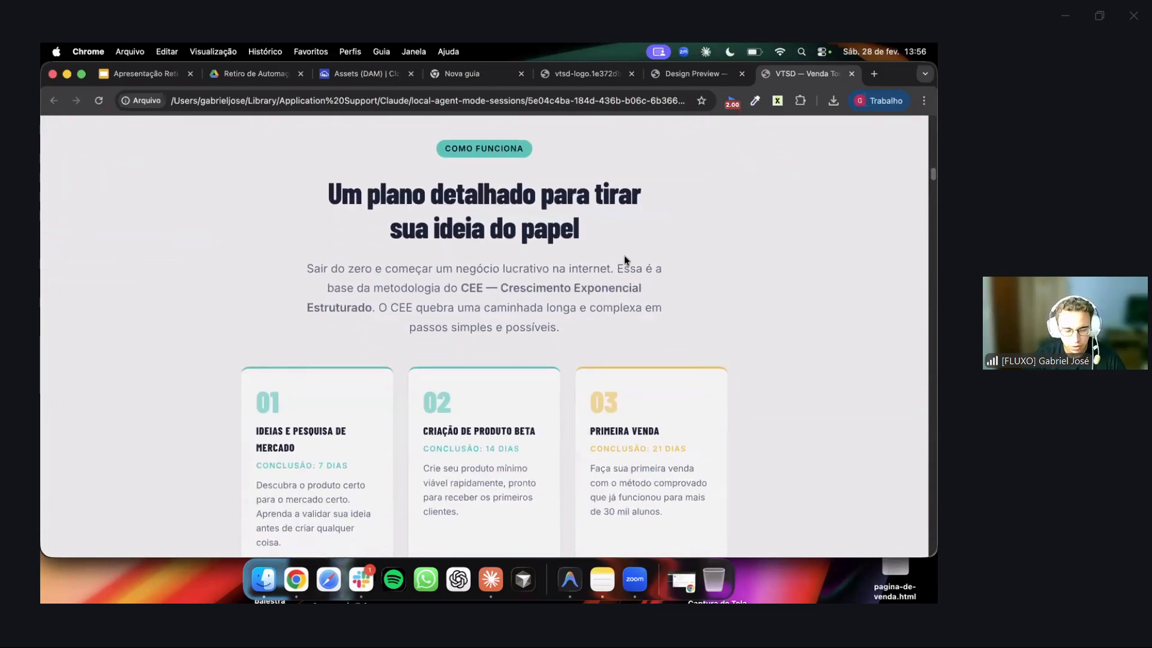
scroll(624, 259, "down", 5)
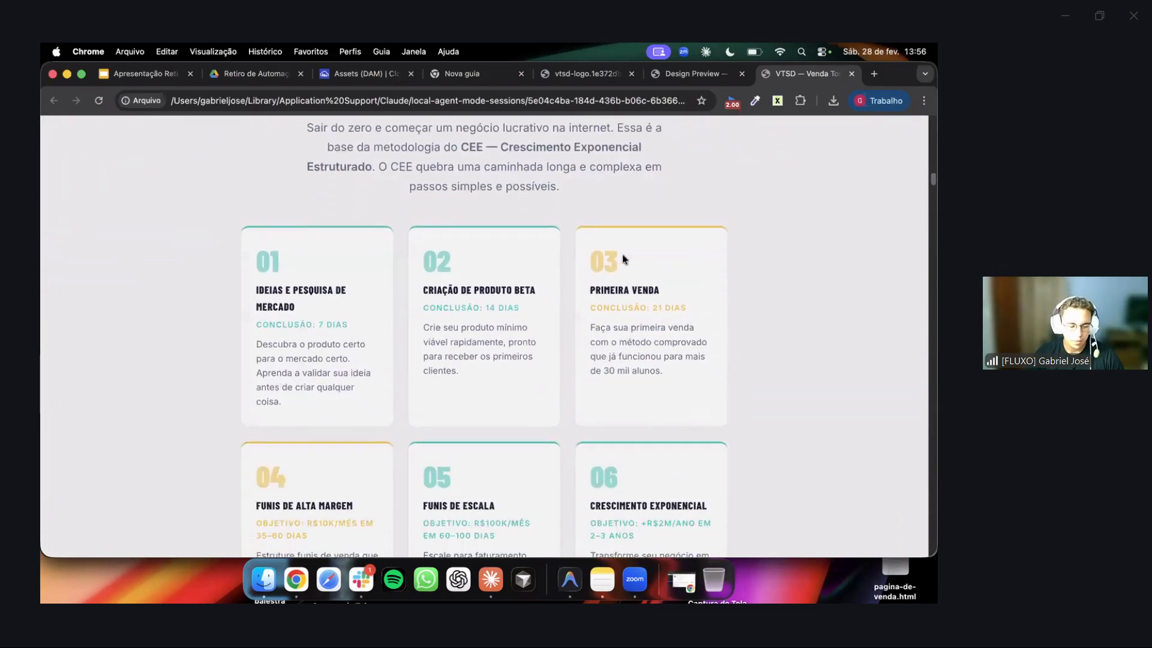
scroll(624, 259, "down", 1)
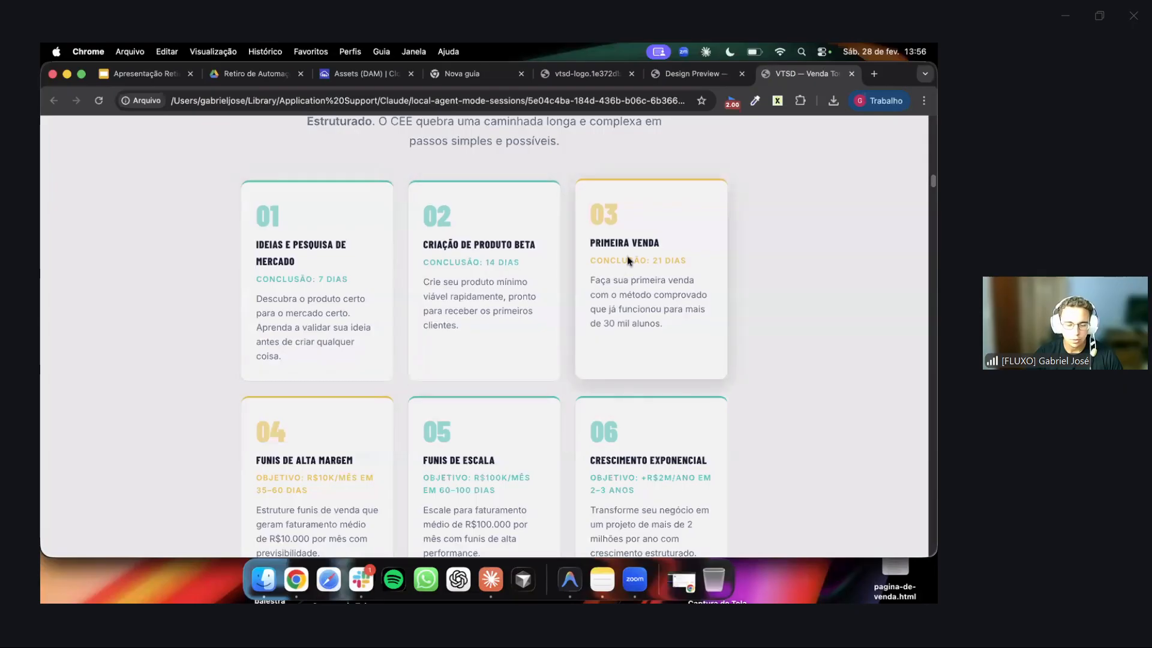
scroll(306, 459, "down", 10)
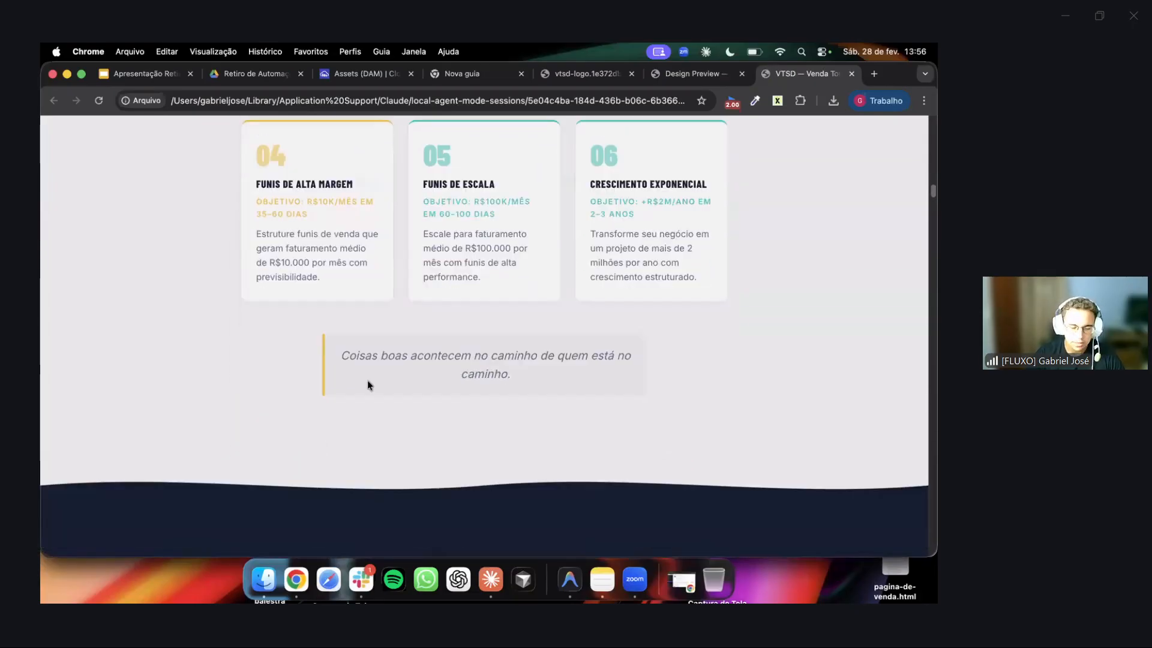
left_click_drag(350, 354, 528, 413)
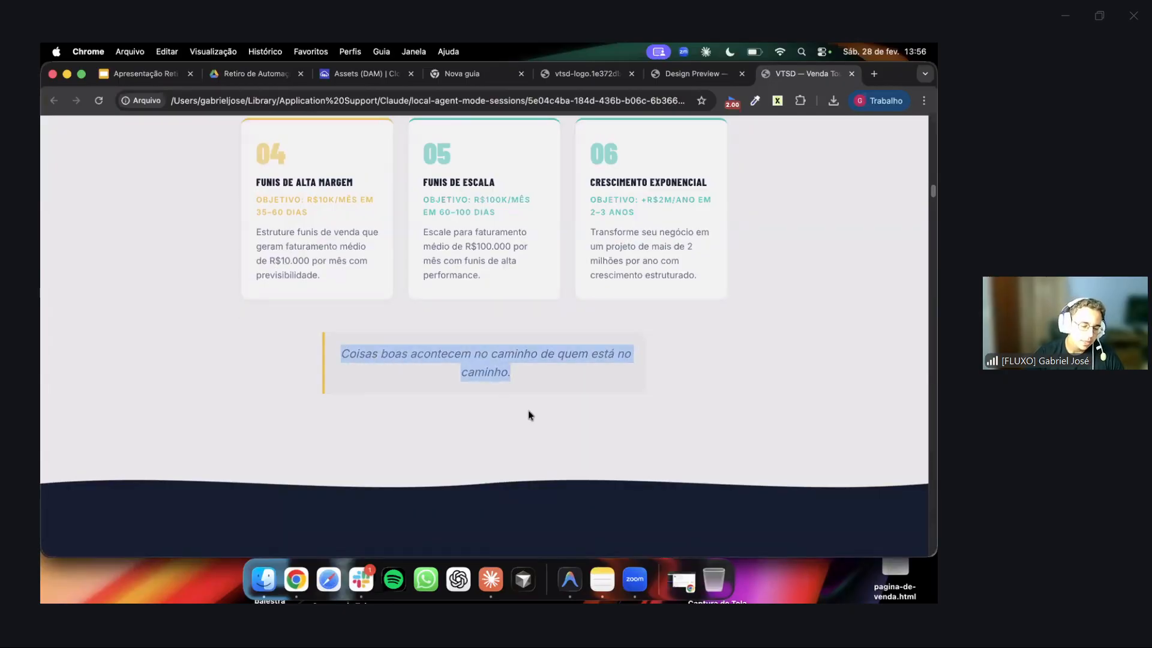
scroll(492, 443, "down", 1)
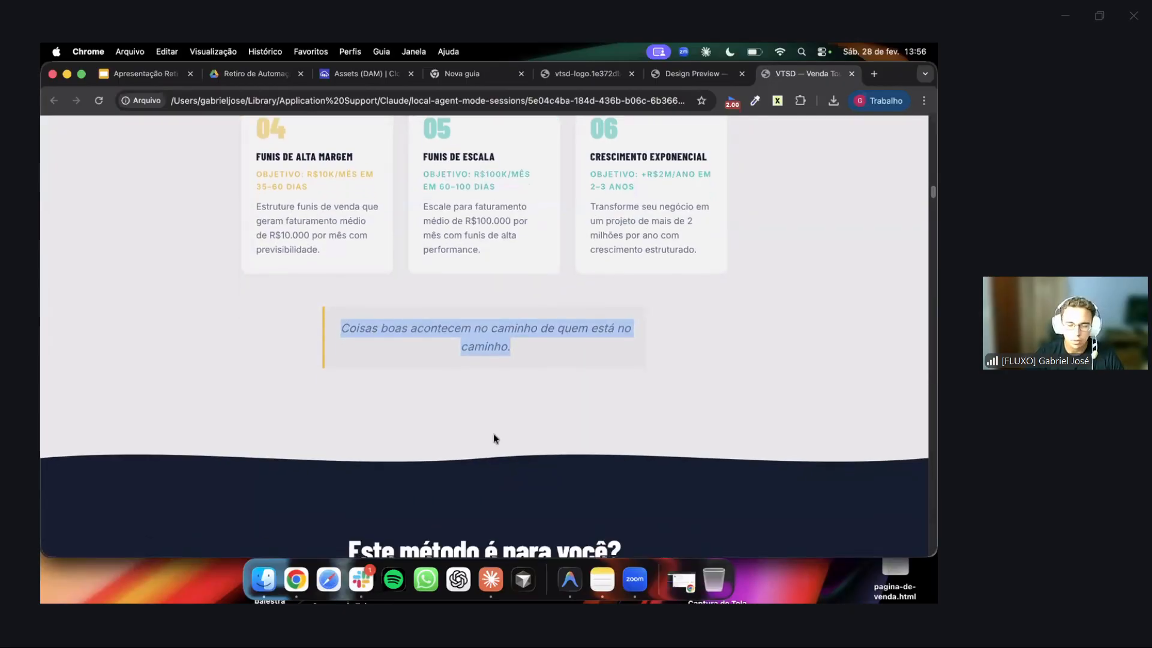
Compare the "Isso é para você se..." and "Não é para você se..." lists in the "Este método é para você?" section.
scroll(494, 438, "down", 6)
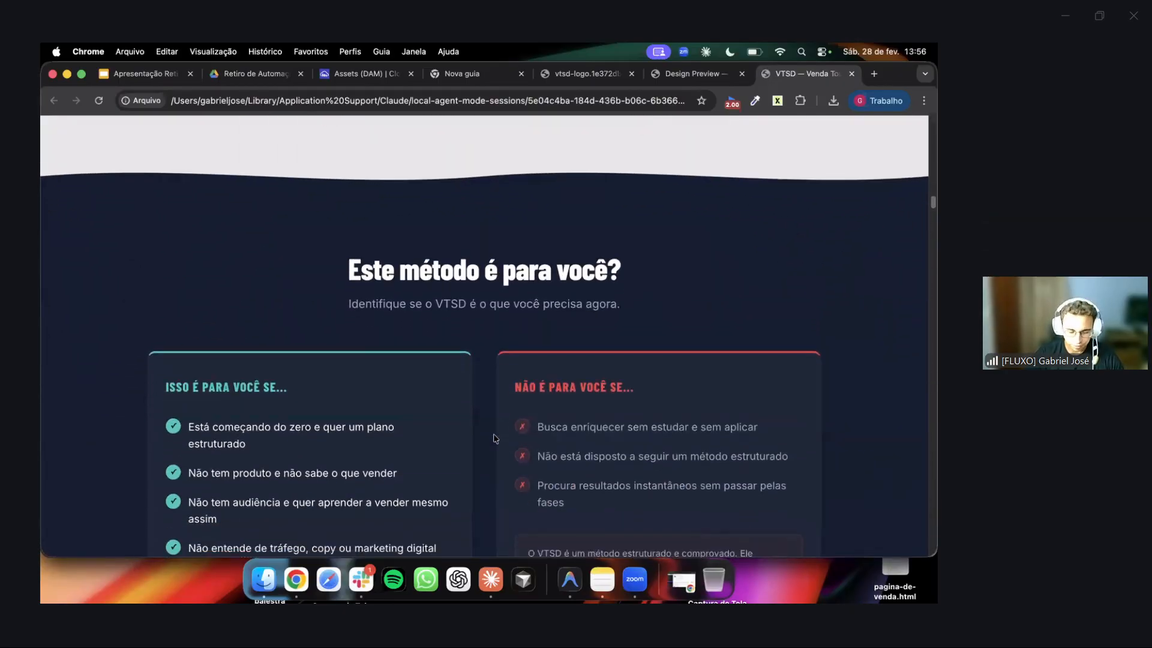
scroll(494, 438, "down", 1)
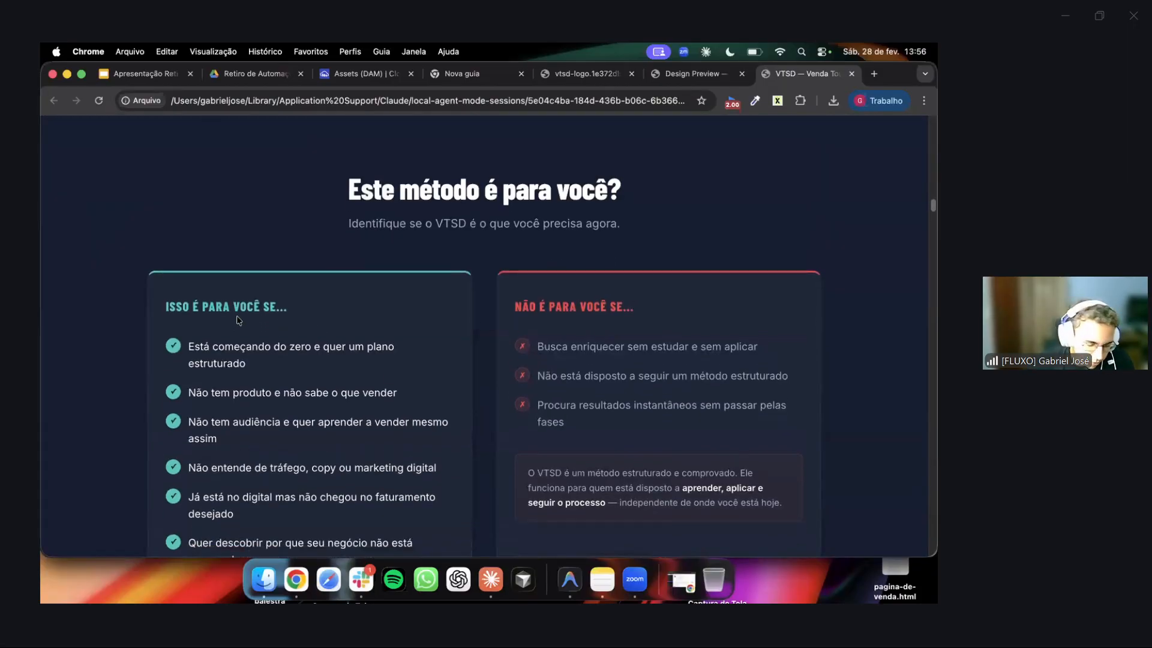
scroll(239, 320, "down", 2)
left_click_drag(313, 312, 315, 304)
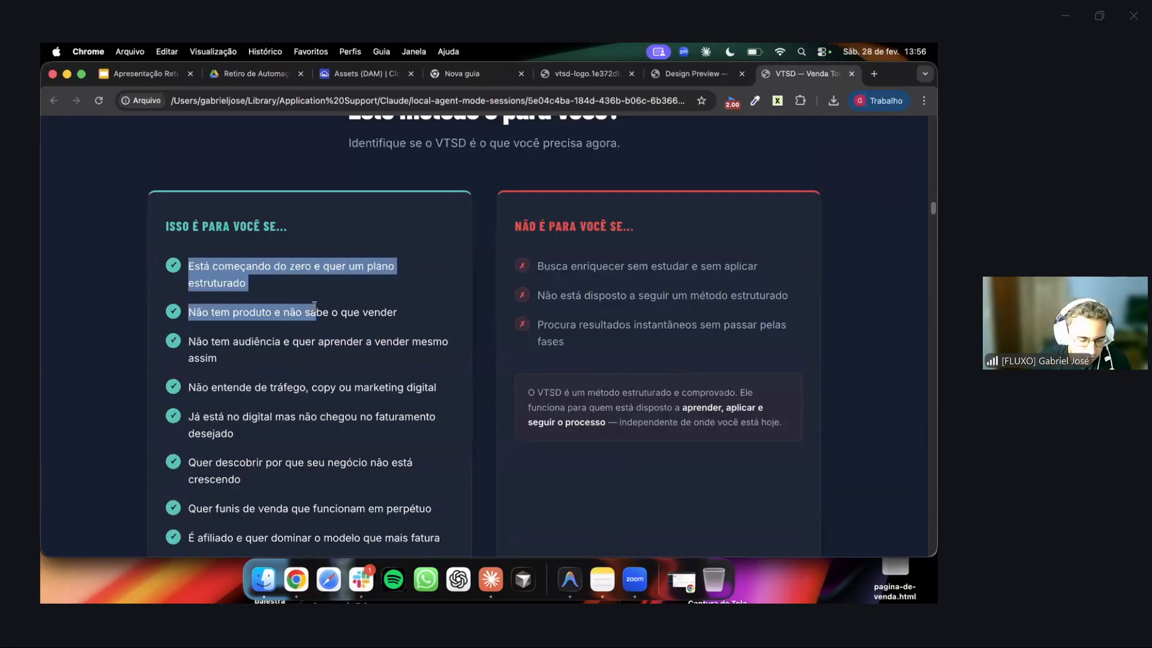
scroll(275, 342, "up", 2)
scroll(271, 348, "down", 3)
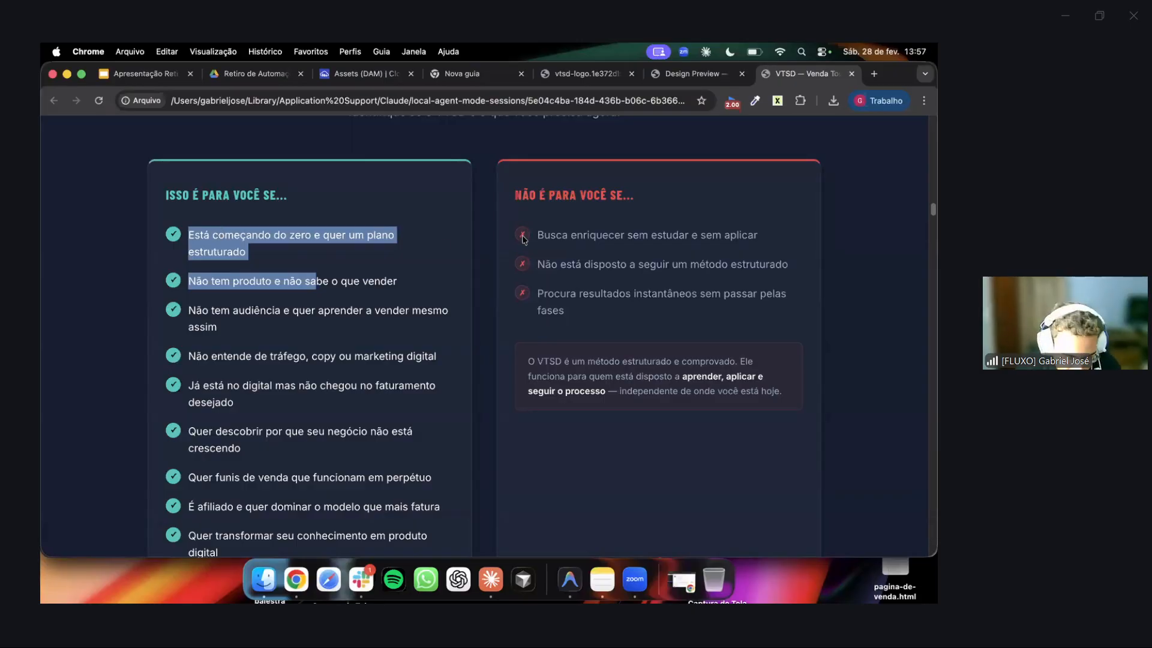
scroll(563, 288, "down", 10)
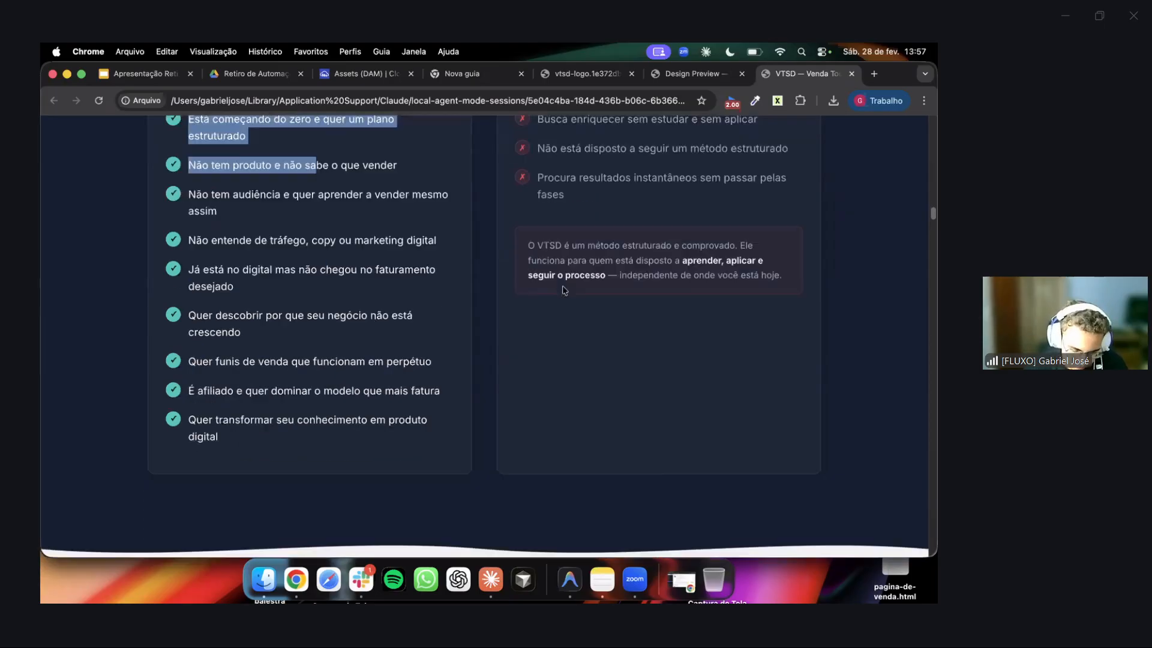
Review the "Como funciona o VTSD" product section and its feature cards on method, community and live support.
scroll(562, 288, "down", 2)
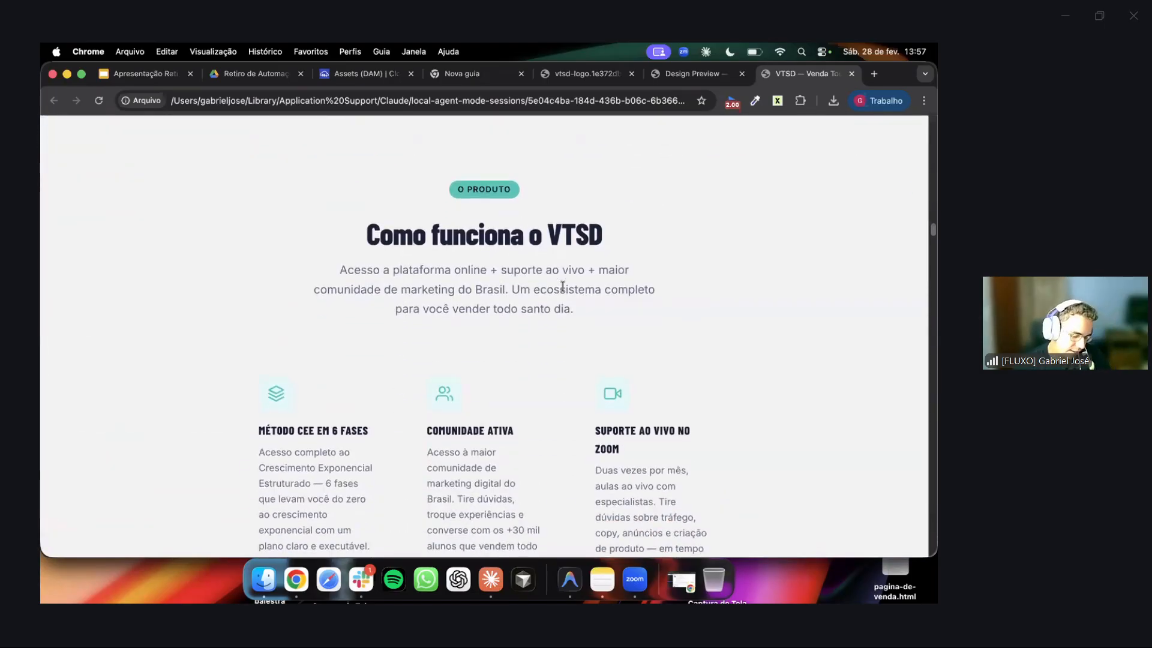
scroll(562, 288, "down", 2)
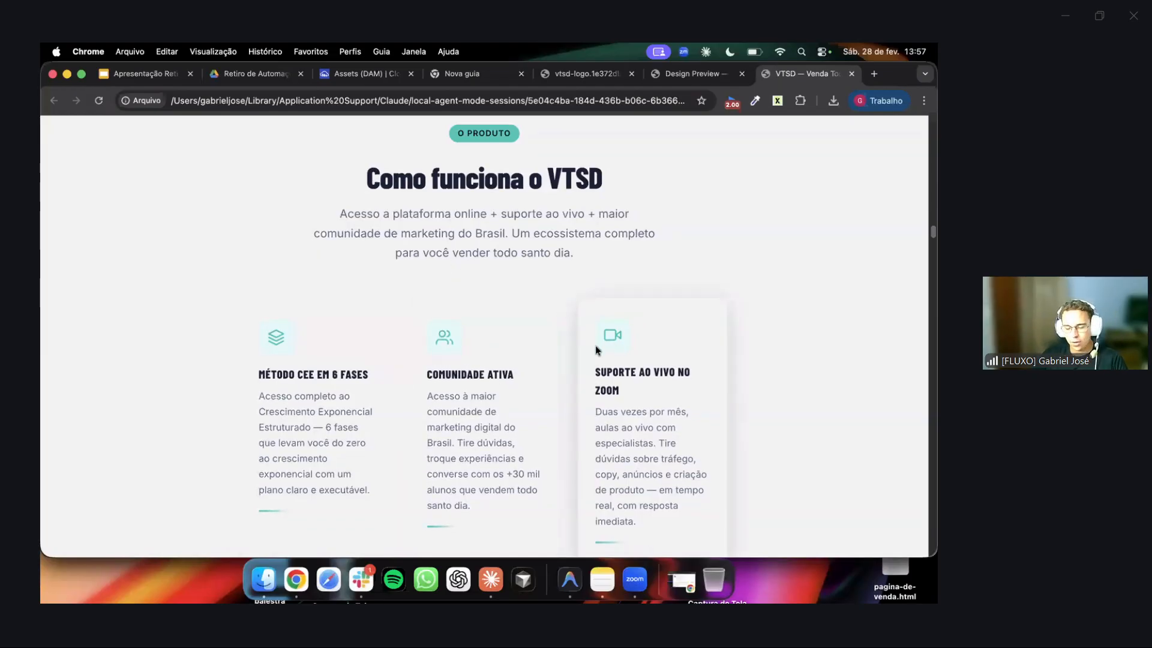
scroll(565, 346, "down", 5)
Review the offer section's list of included items, its investment price, purchase button and guarantee box.
scroll(565, 346, "down", 10)
scroll(565, 346, "up", 1)
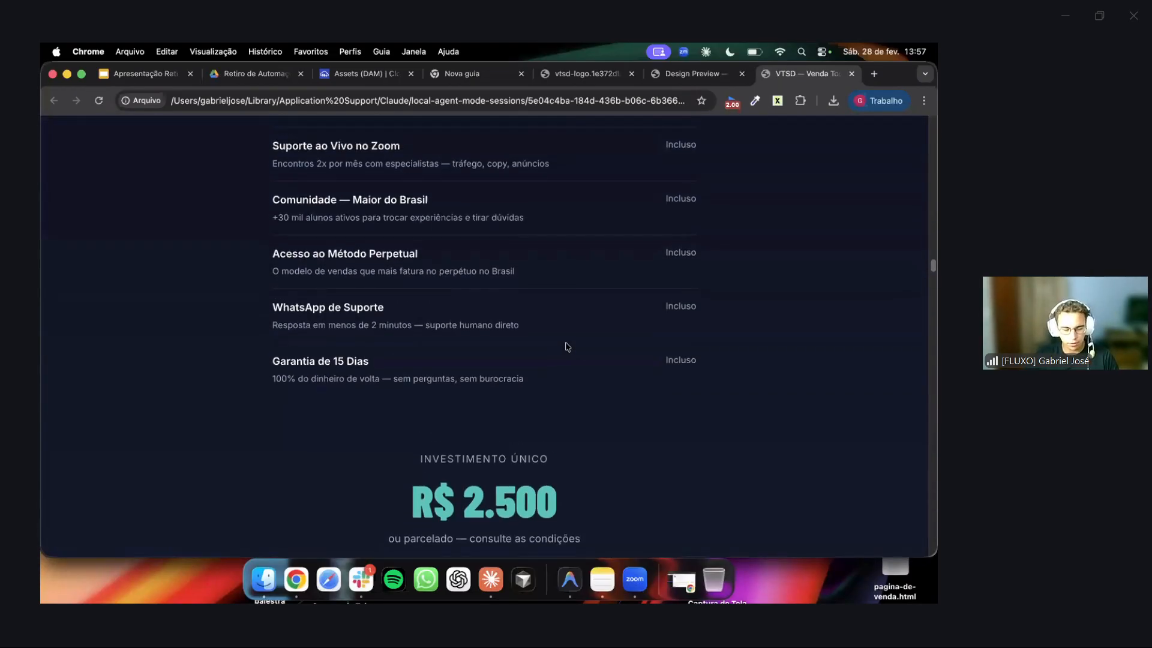
scroll(565, 346, "down", 3)
scroll(411, 335, "down", 1)
scroll(452, 402, "up", 5)
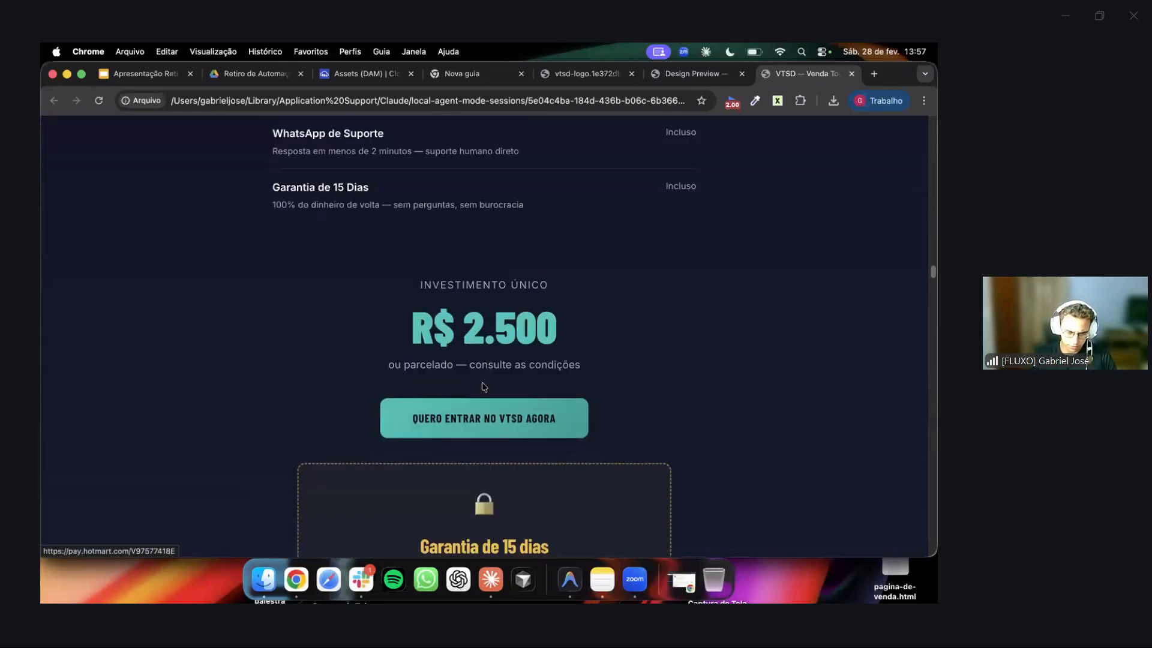
scroll(463, 383, "up", 2)
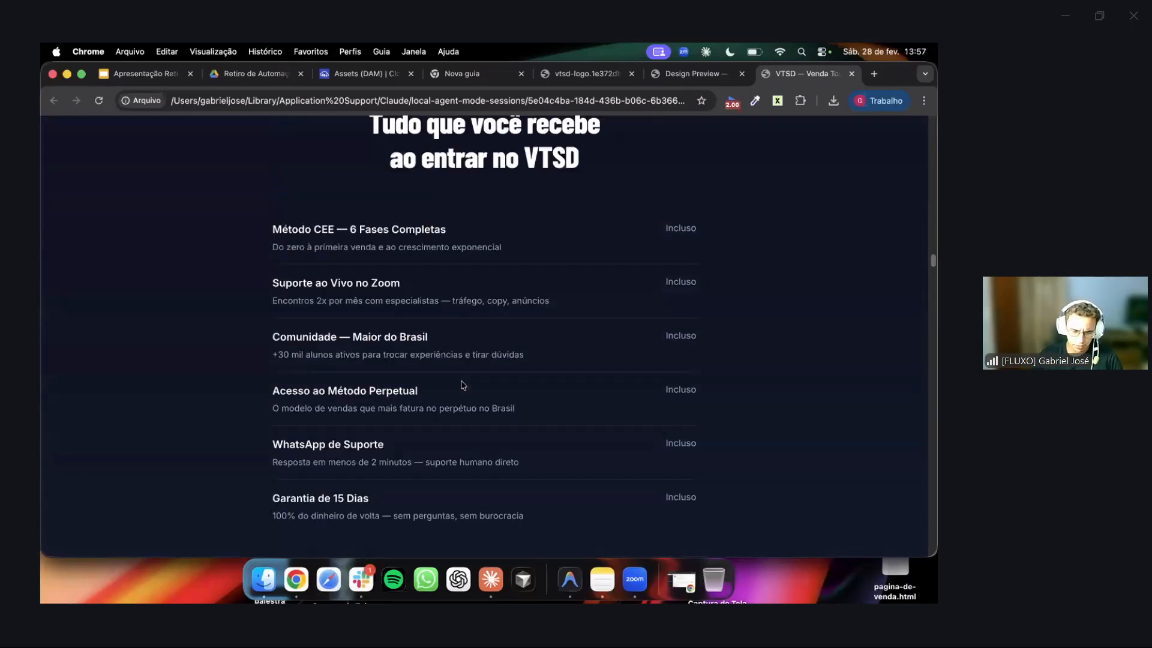
scroll(462, 384, "down", 5)
scroll(462, 384, "down", 5)
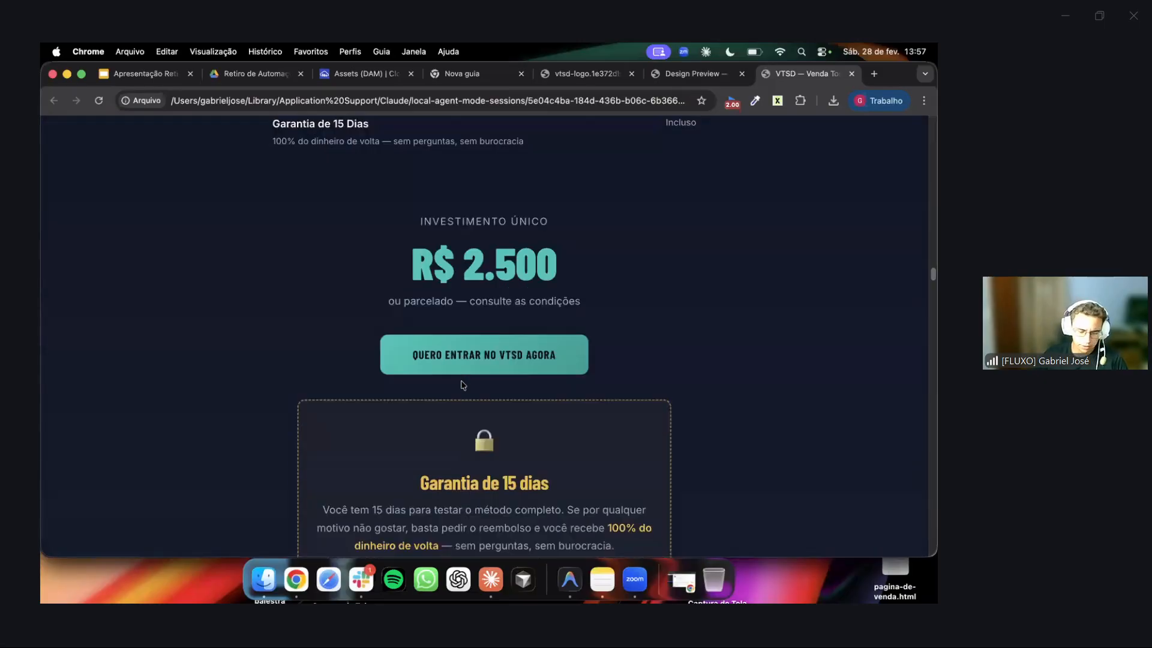
Review the "Prova incontestável" section, checking the student testimonial cards and the call to action below them.
scroll(462, 285, "down", 6)
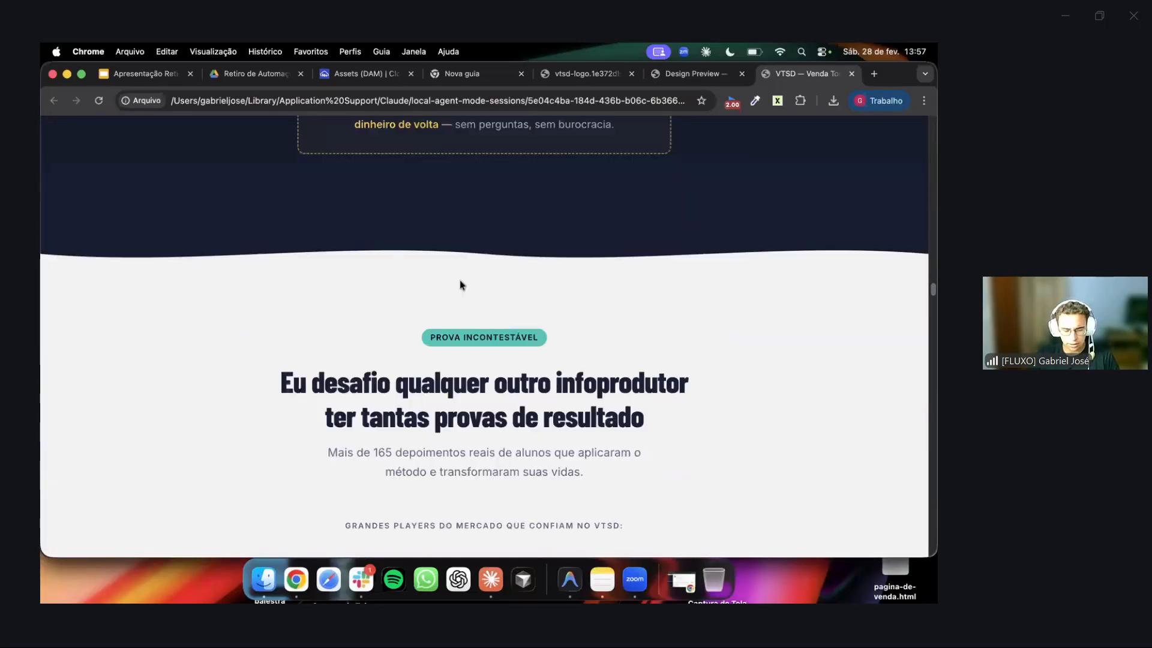
scroll(462, 285, "down", 6)
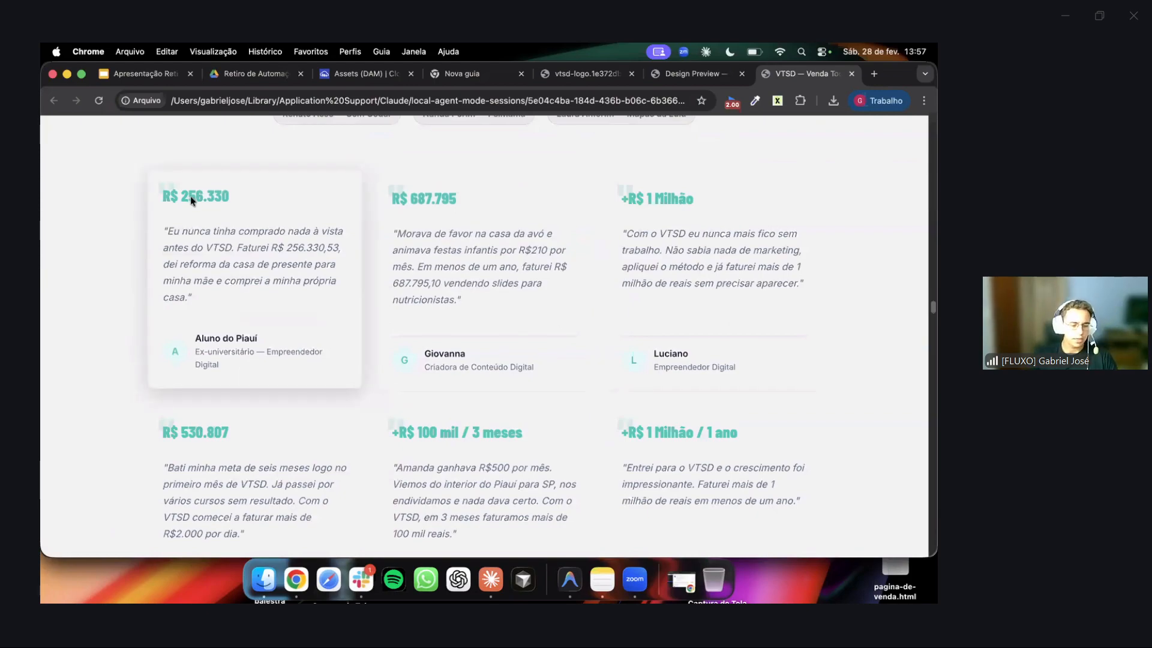
left_click(145, 194)
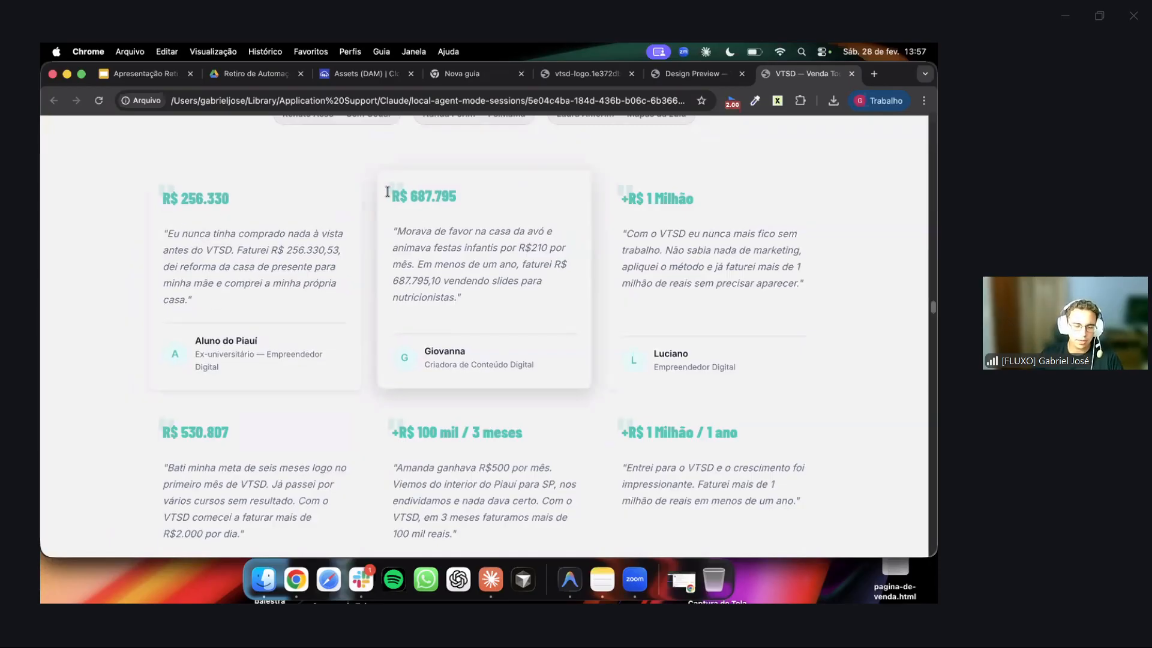
scroll(376, 267, "down", 12)
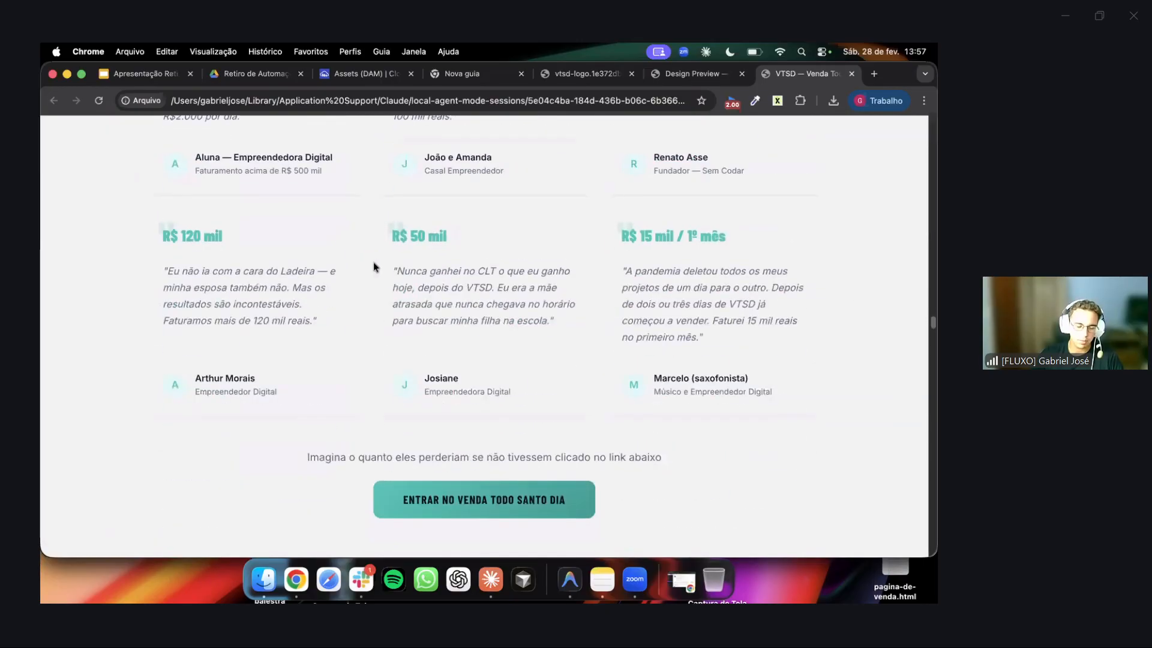
Examine the "O criador do método" section, including the creator's photo, biography, figures and authority highlights.
scroll(374, 267, "down", 15)
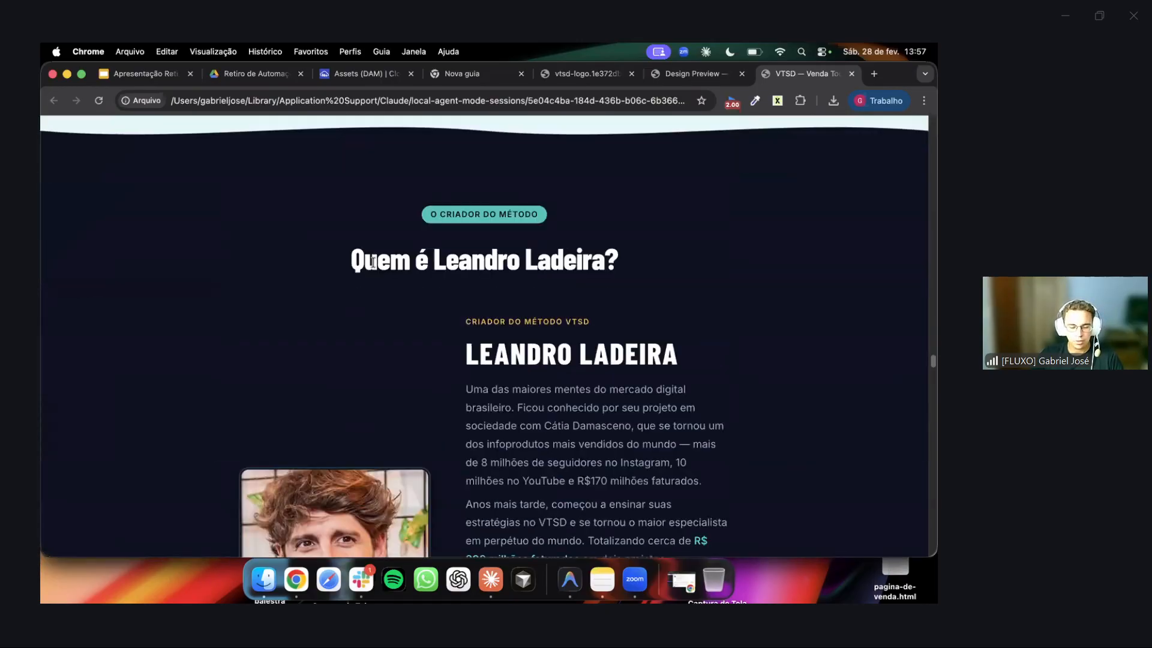
scroll(374, 266, "down", 3)
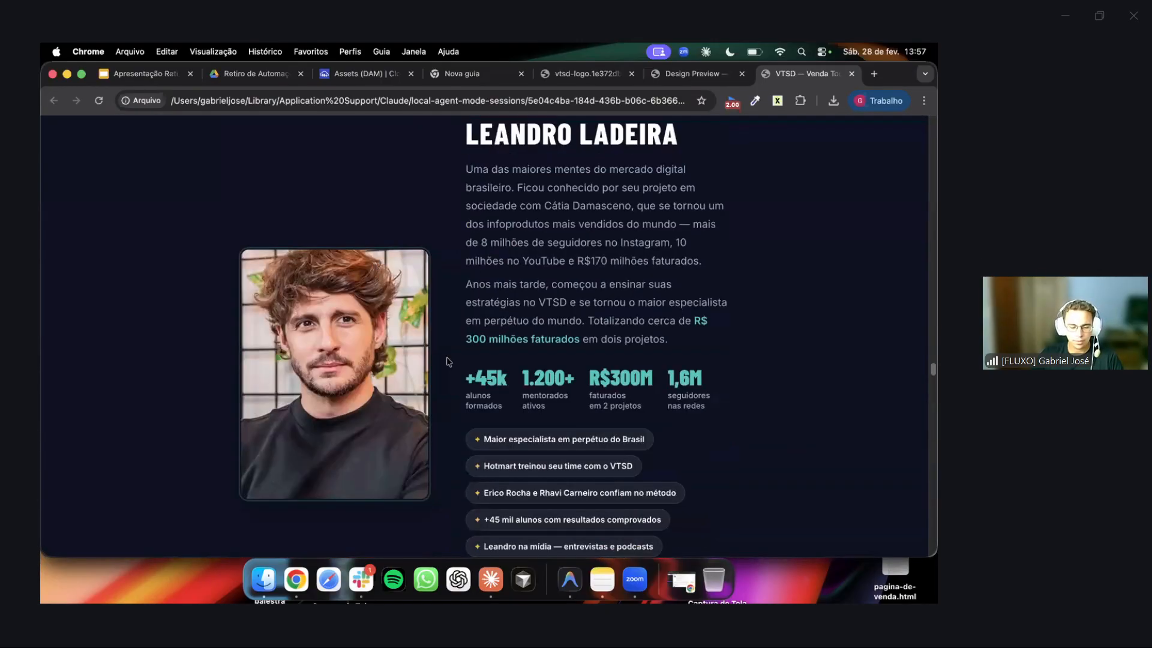
scroll(448, 362, "down", 5)
scroll(448, 362, "up", 5)
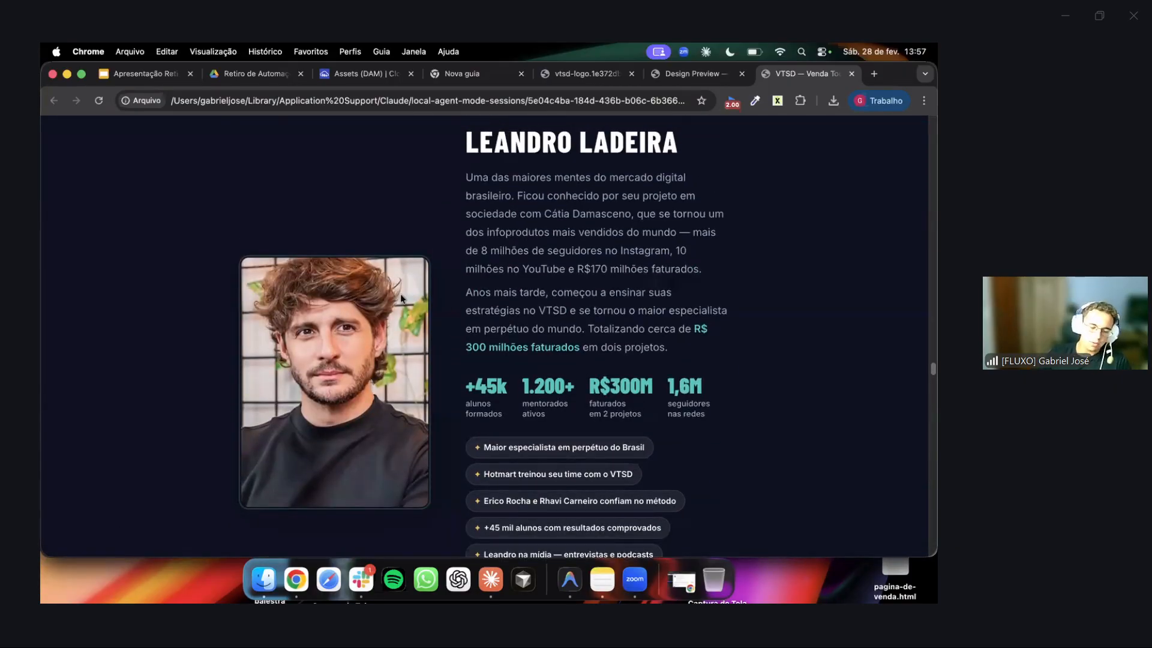
scroll(400, 298, "down", 5)
scroll(399, 296, "up", 4)
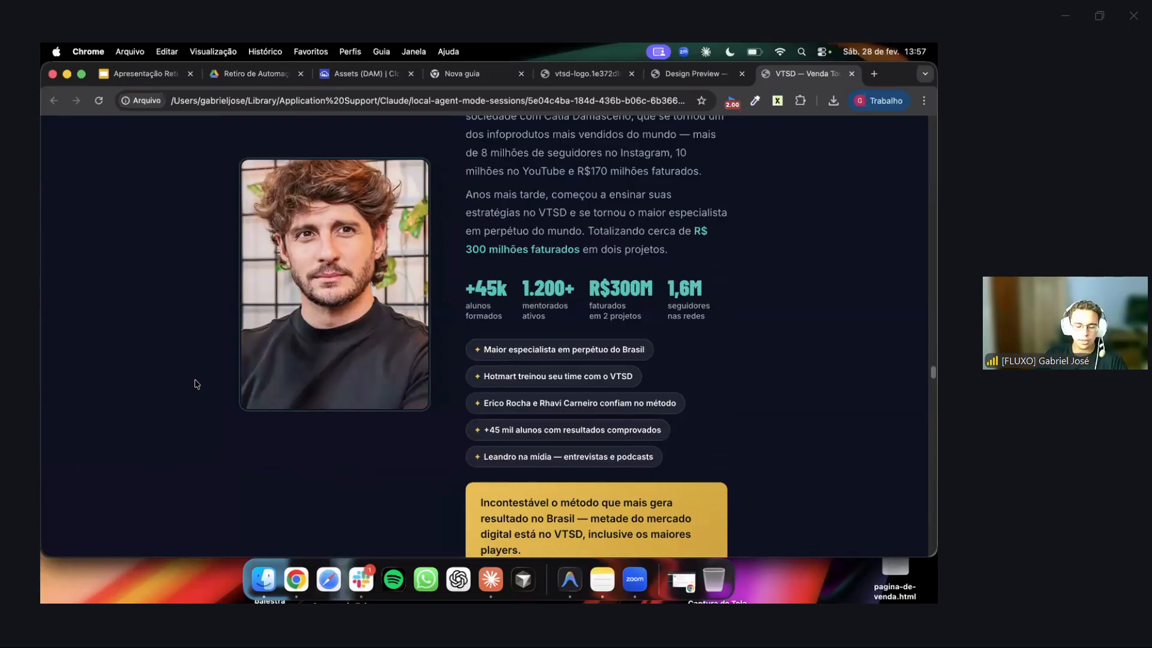
Read the objections and answers in the "O VTSD funciona para a minha situação?" section.
scroll(198, 381, "down", 15)
scroll(196, 383, "up", 15)
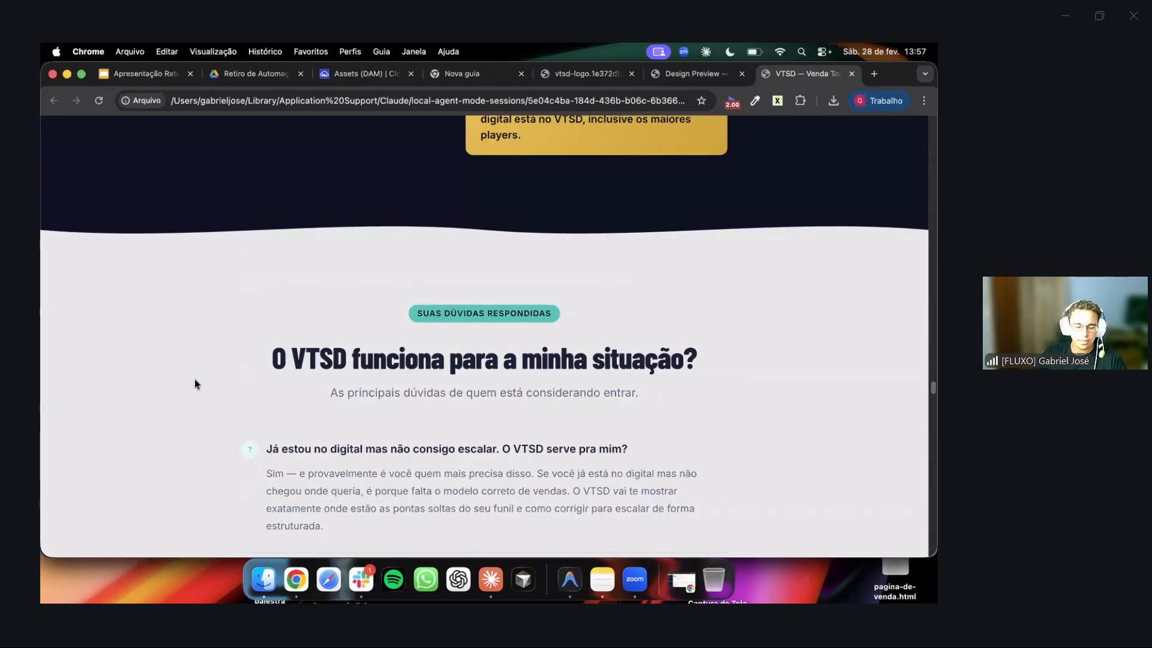
scroll(286, 325, "down", 3)
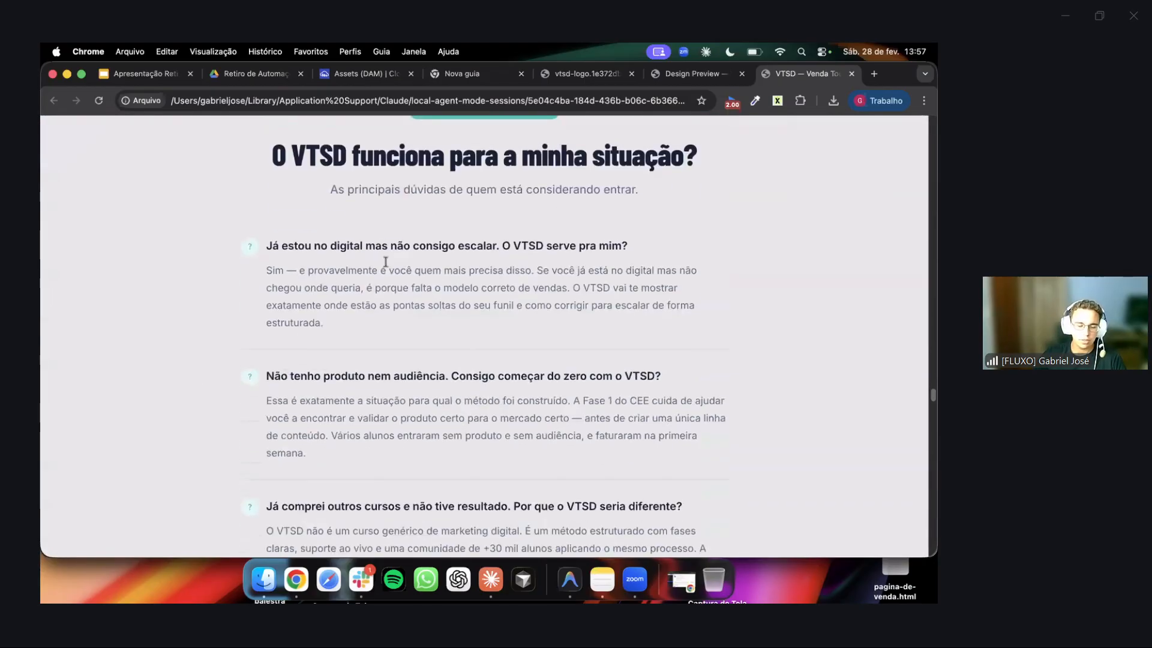
scroll(384, 288, "down", 3)
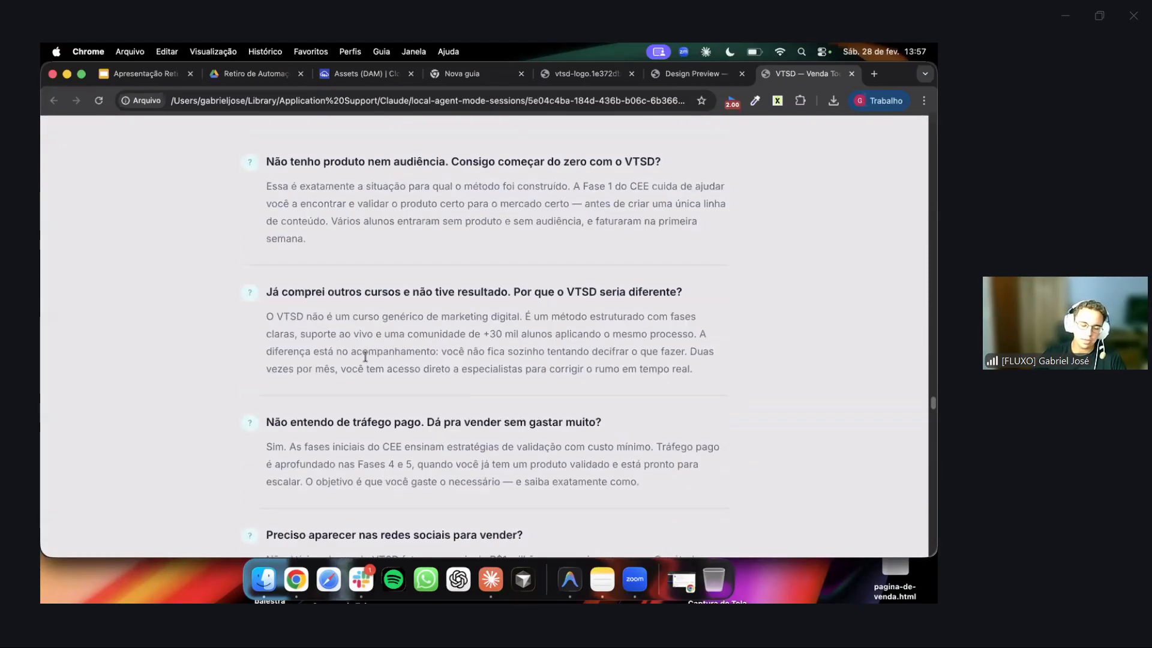
Test expanding and collapsing the "Funciona para quem não tem produto digital?" question in the FAQ, and continue to the Suporte section.
scroll(365, 356, "down", 6)
scroll(365, 357, "down", 2)
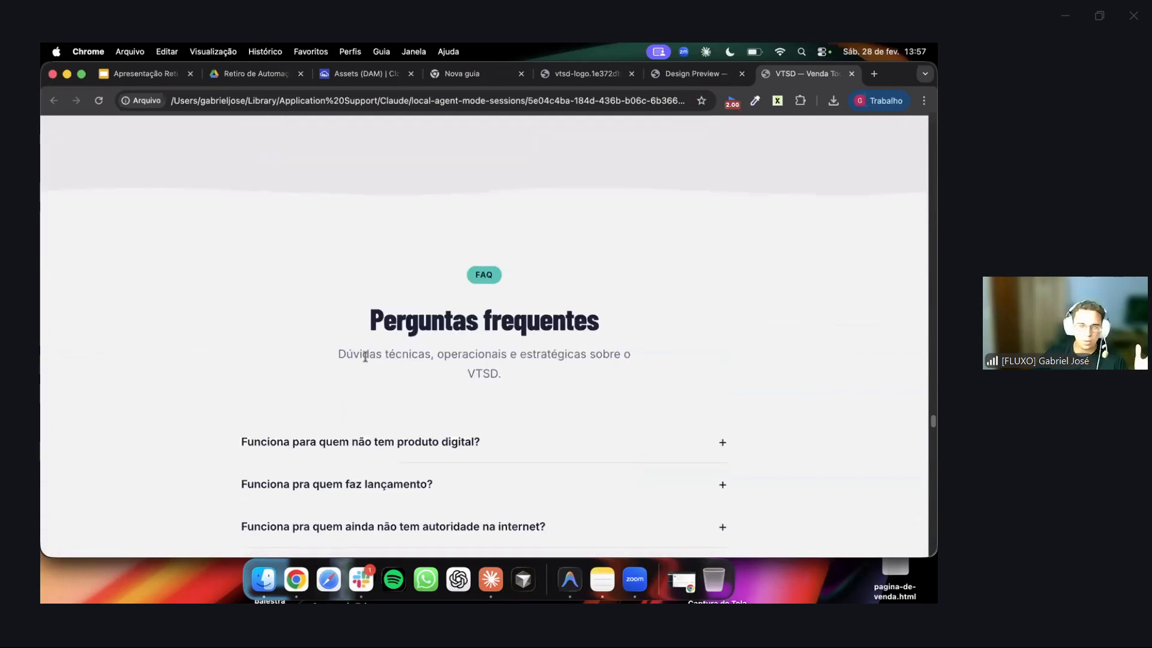
left_click(427, 406)
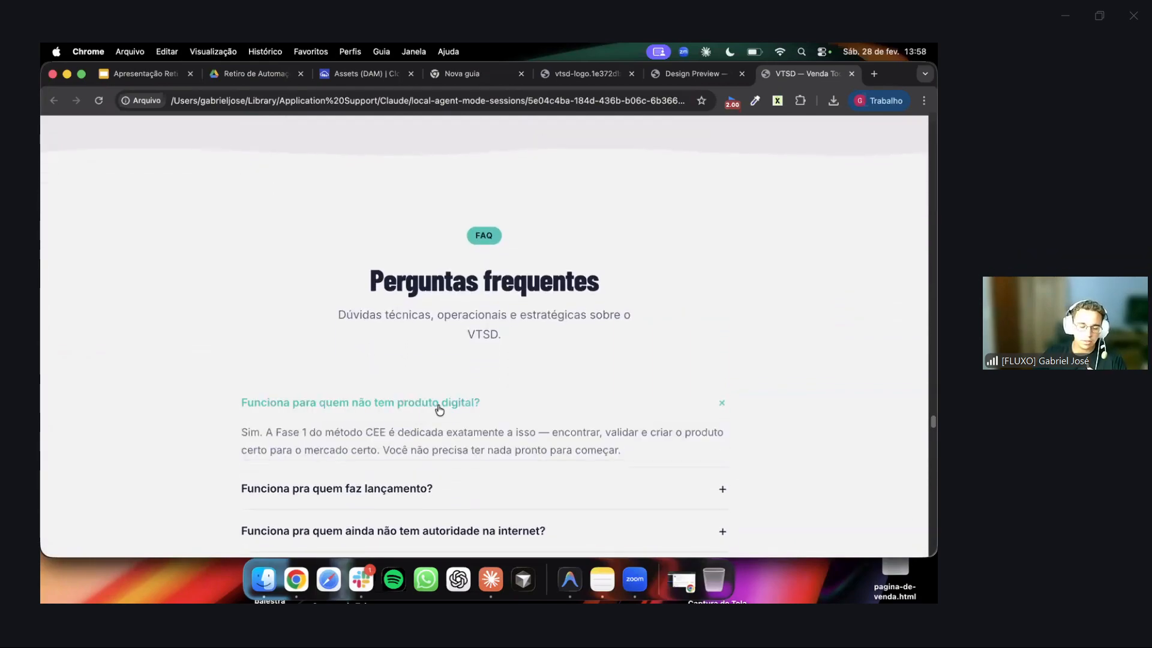
left_click(469, 408)
left_click(471, 412)
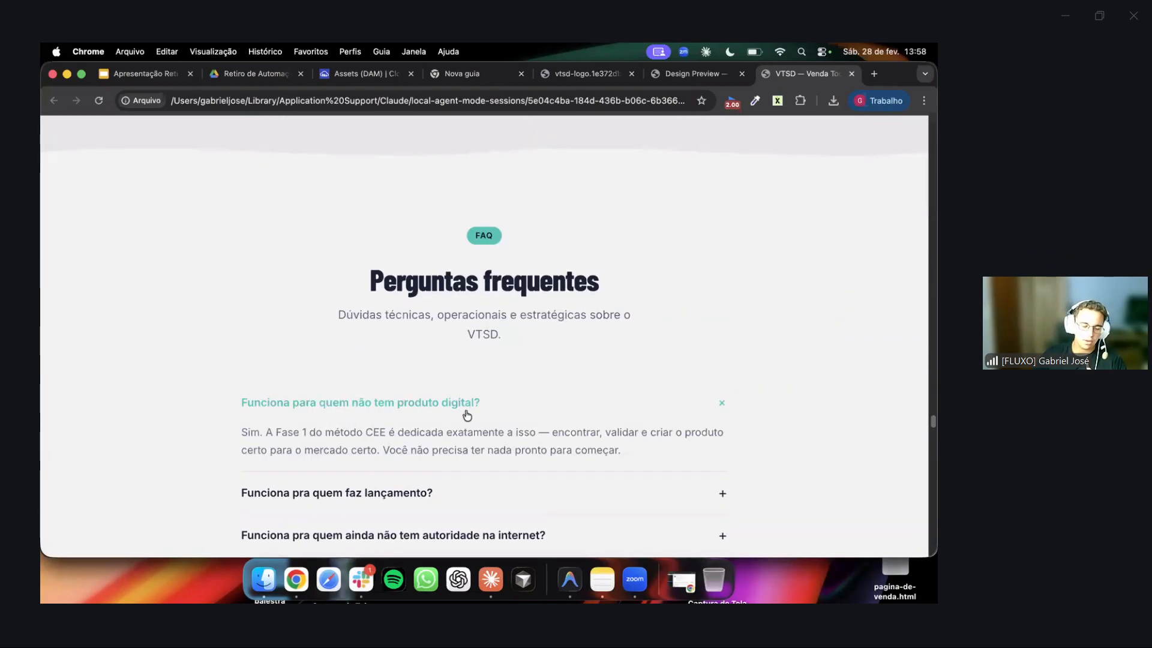
left_click(461, 415)
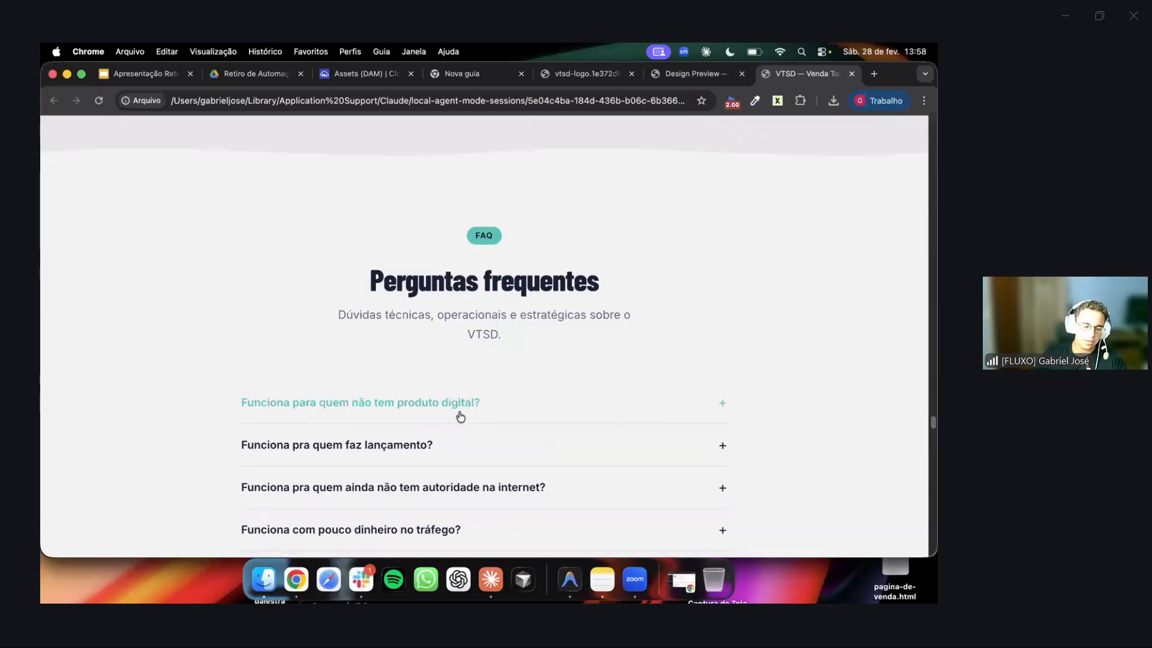
left_click(430, 403)
scroll(430, 404, "down", 3)
scroll(430, 403, "down", 20)
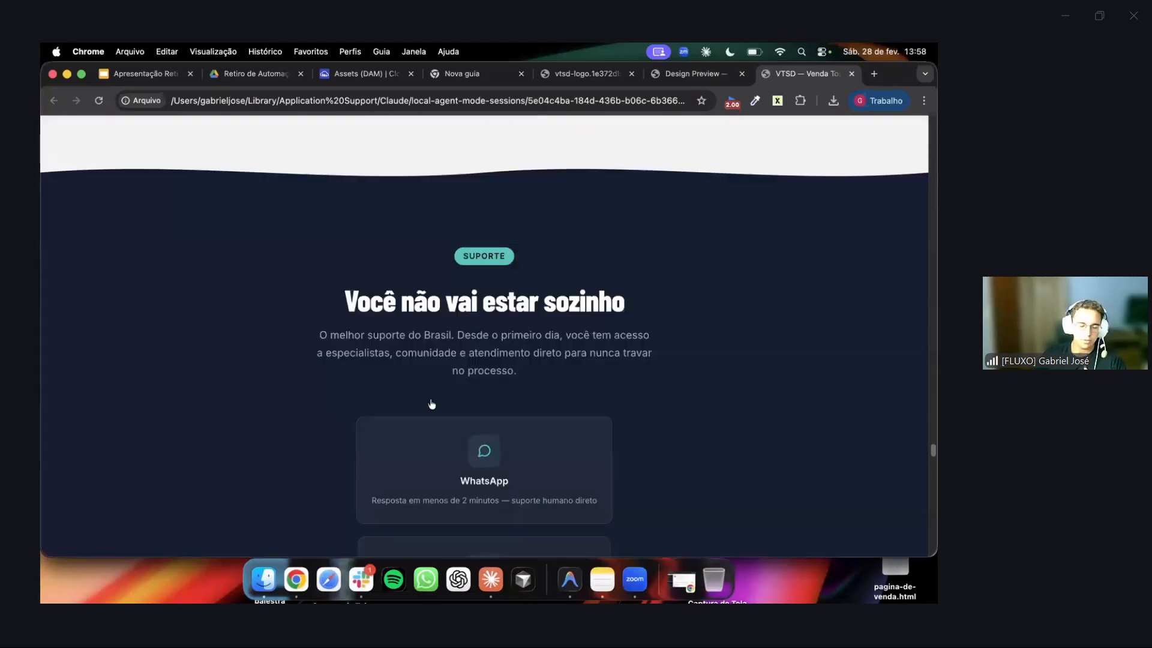
Review the closing sections of the sales page, from Suporte through the student figures to the Sem/Com VTSD comparison, and return toward the "Como funciona o VTSD" section.
scroll(430, 403, "down", 2)
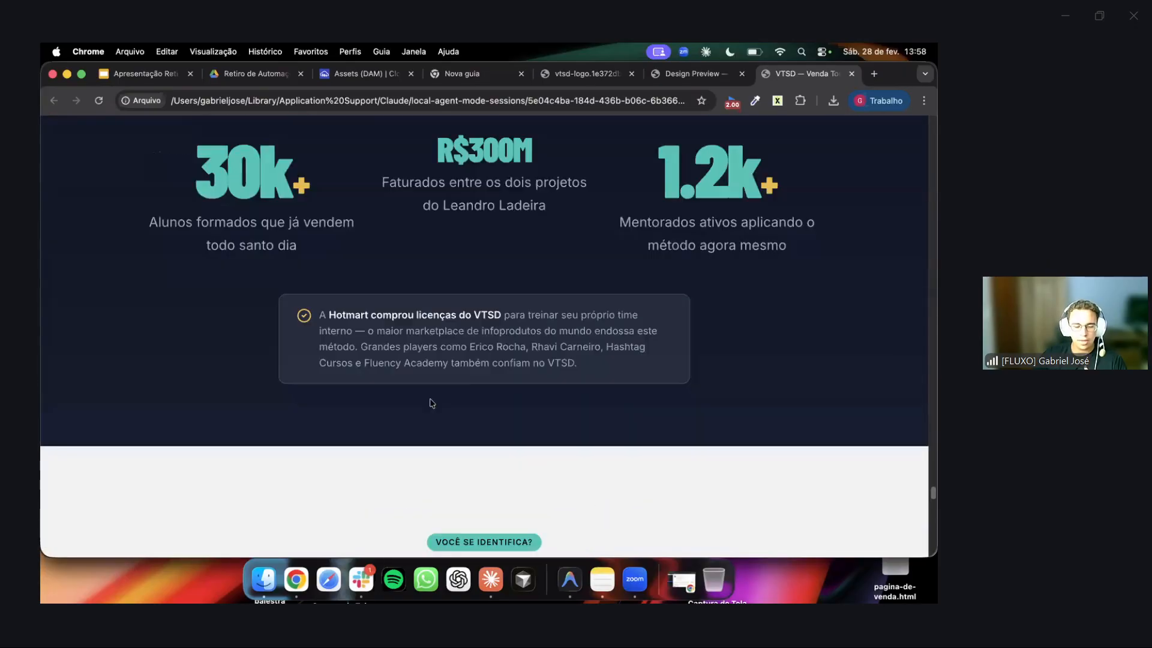
scroll(431, 404, "up", 3)
scroll(431, 403, "down", 4)
scroll(432, 403, "down", 15)
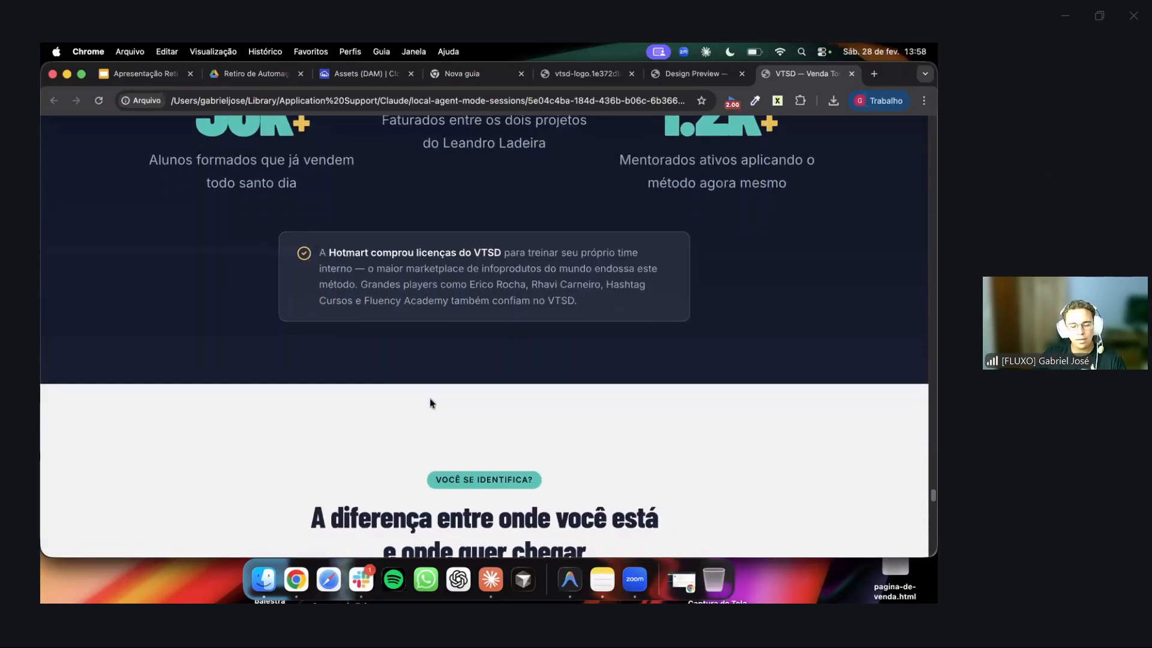
scroll(430, 399, "down", 8)
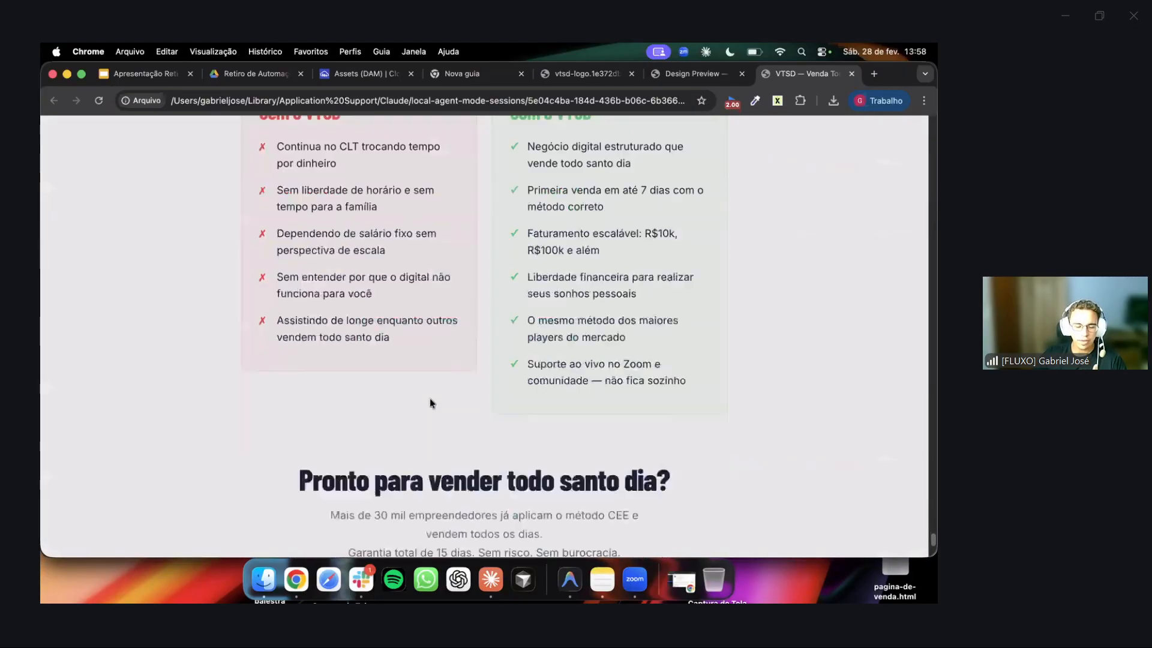
scroll(430, 399, "up", 12)
scroll(430, 399, "up", 20)
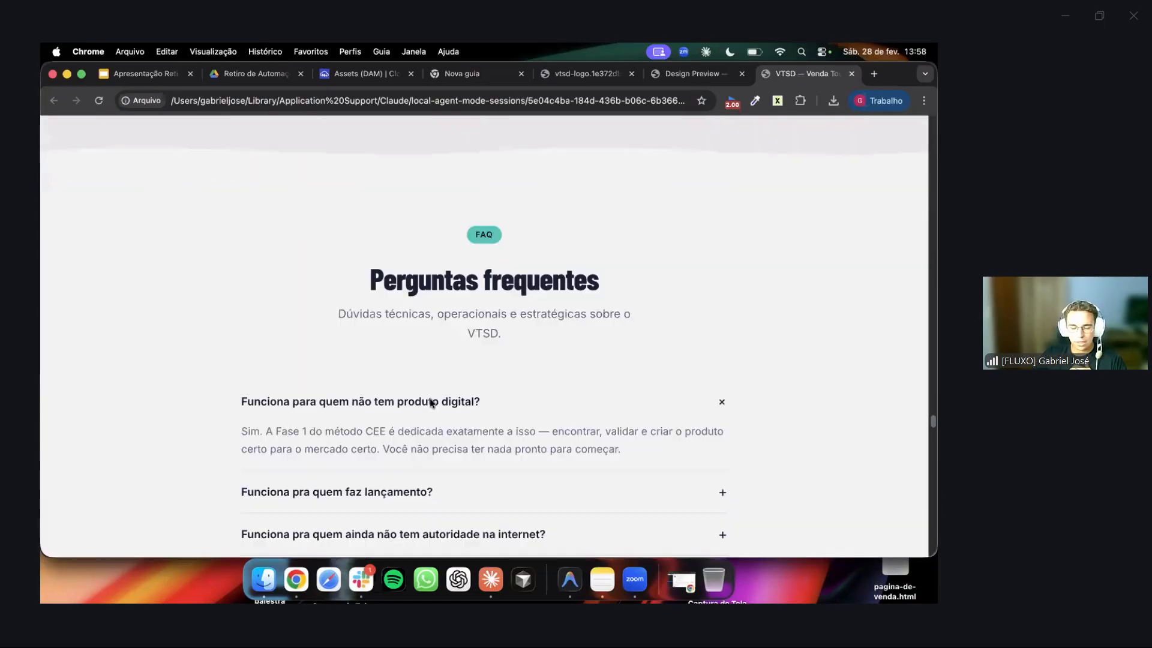
scroll(430, 399, "up", 15)
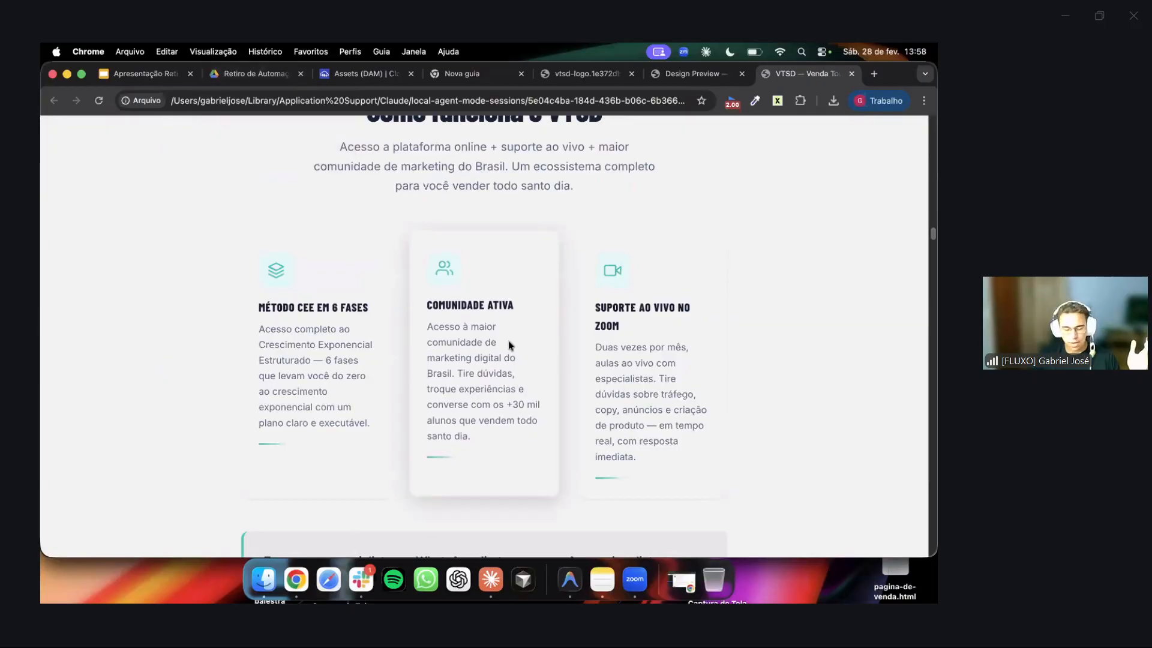
Switch to Claude, read the summary of generated sections and manual placeholder fields, and view the available model options.
left_click(490, 580)
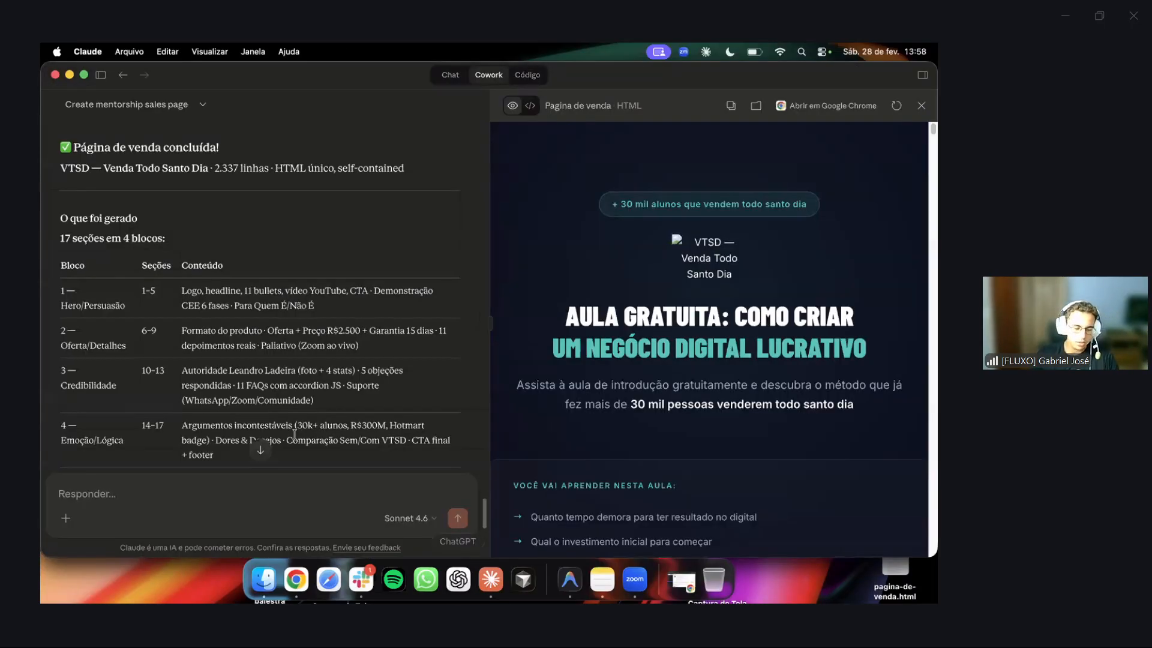
scroll(294, 439, "down", 10)
scroll(295, 439, "up", 5)
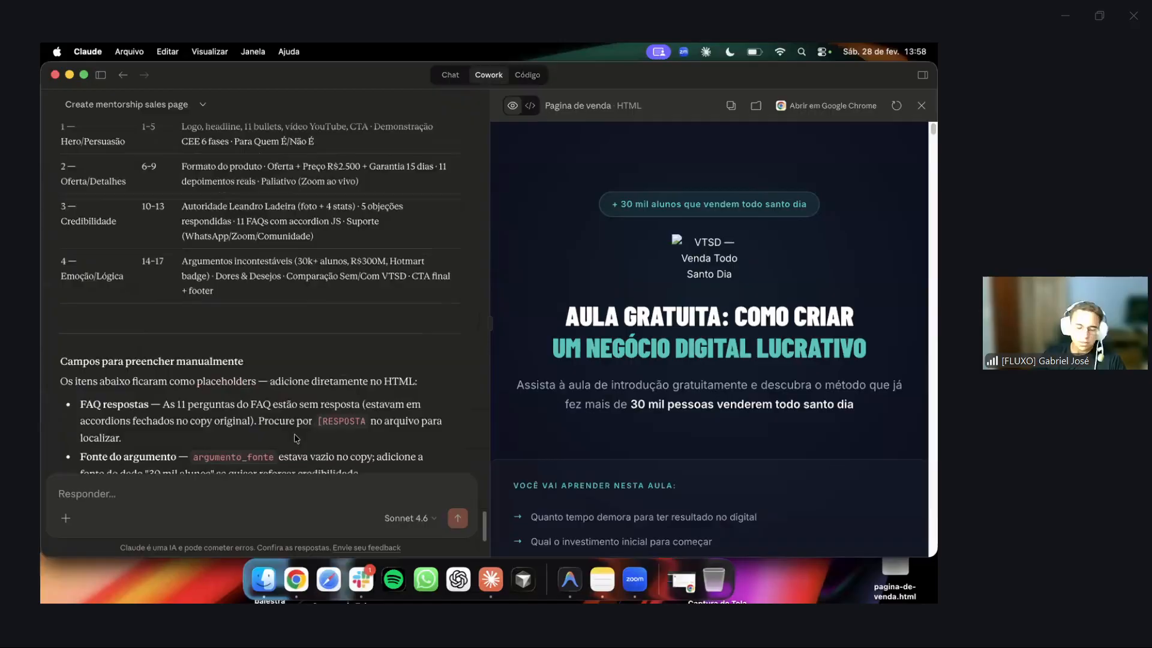
left_click(295, 580)
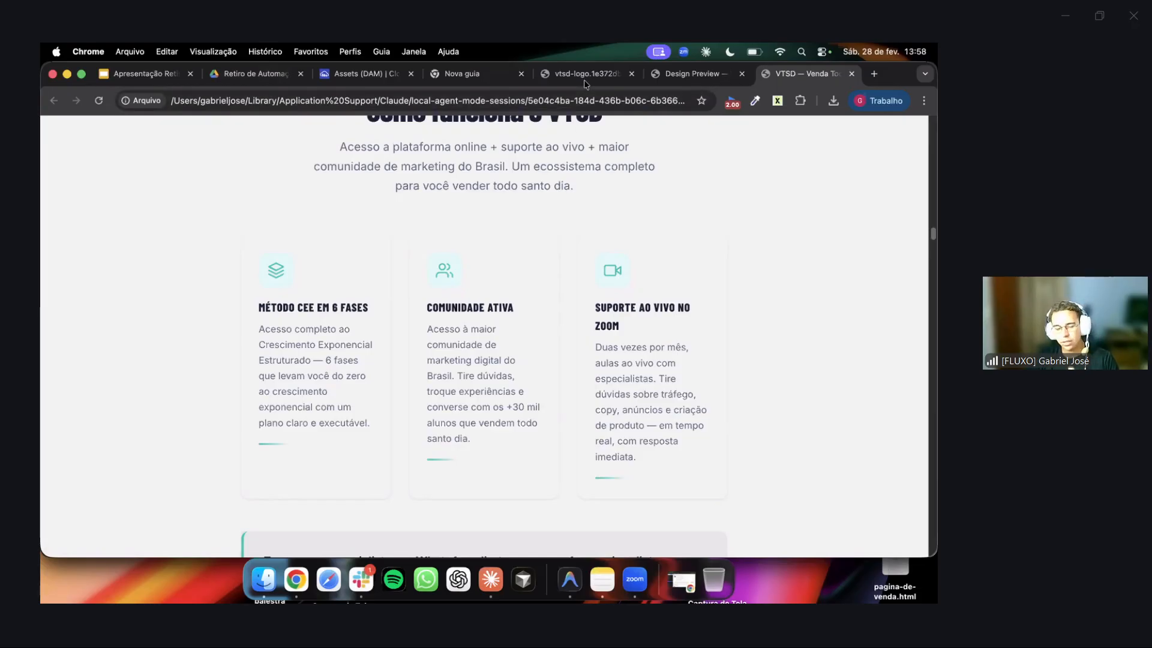
left_click(489, 575)
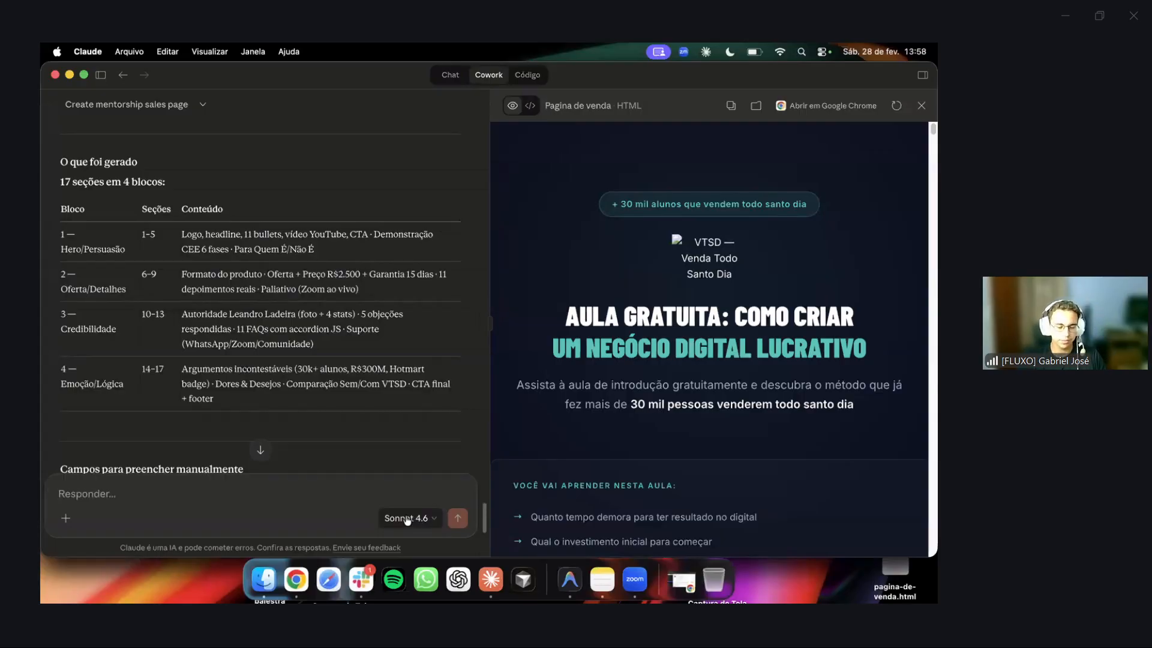
left_click(415, 521)
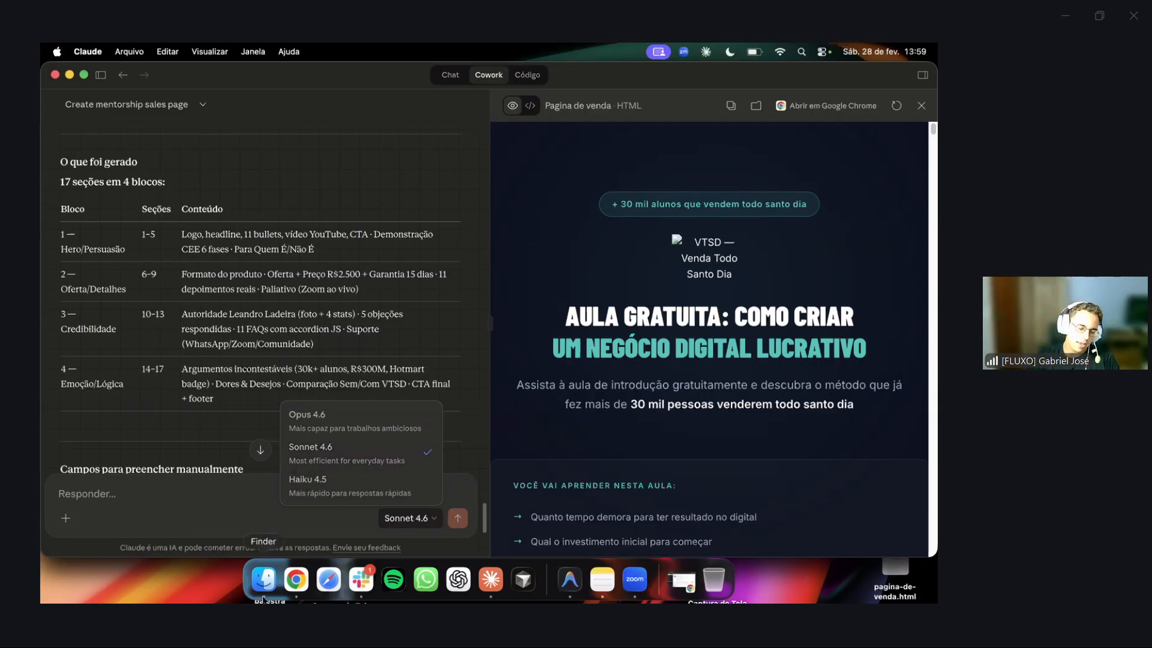
Switch to Chrome and show the "Passo 5: Publicar no construtor" slide in the Retiro Automações + IA presentation.
left_click(295, 579)
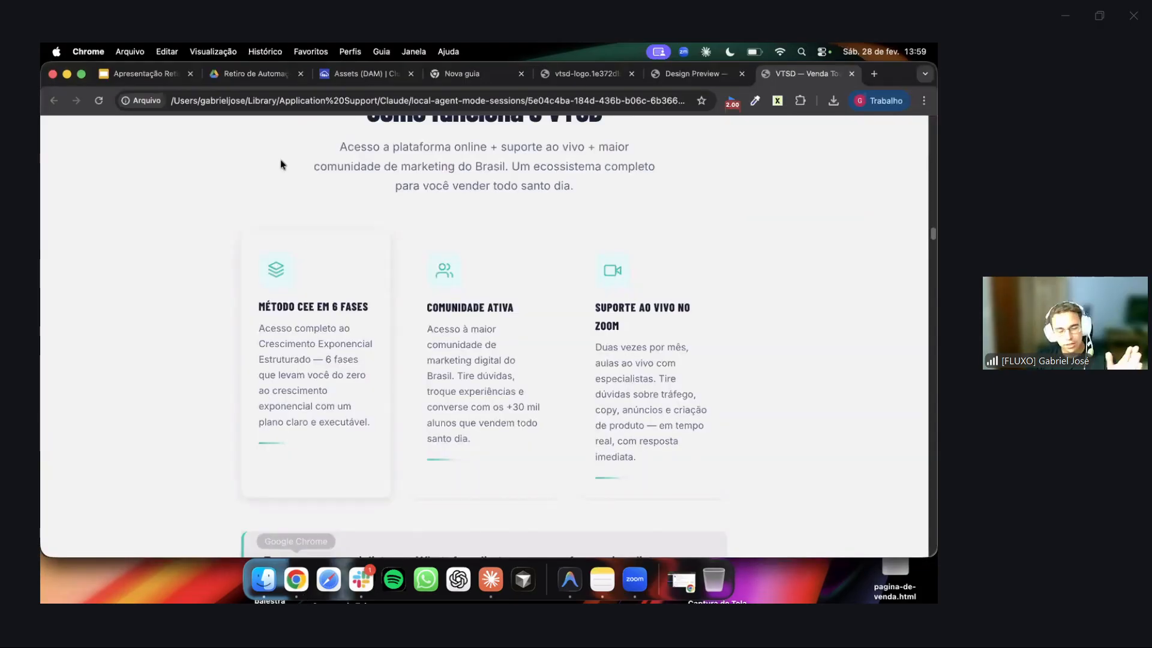
left_click(264, 74)
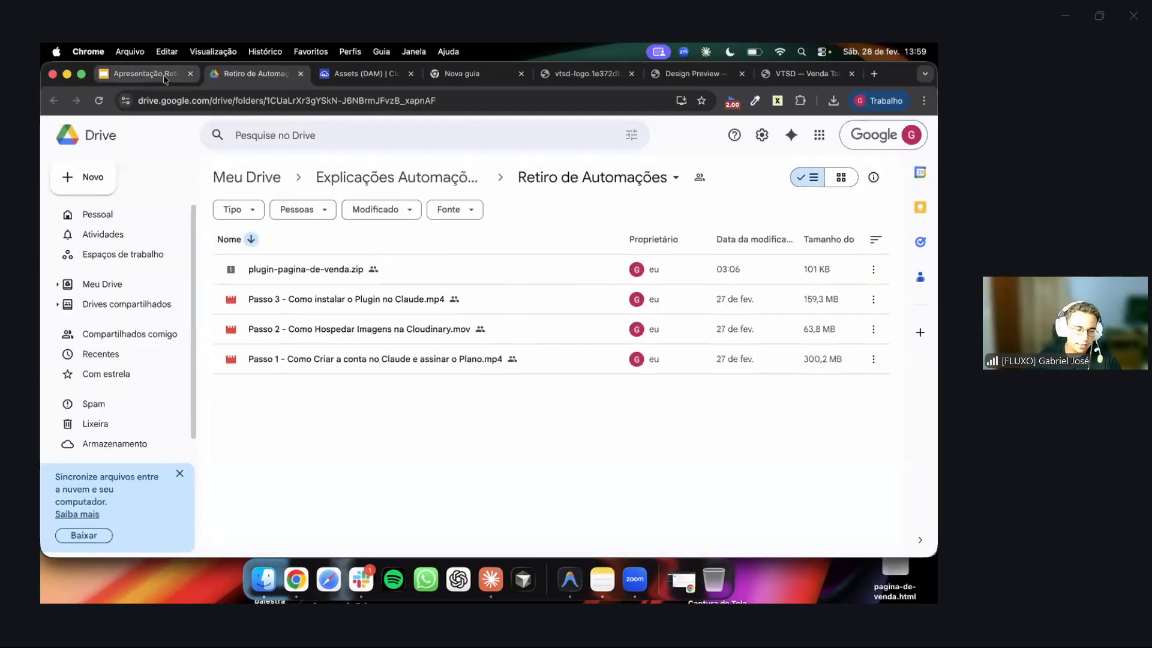
left_click(165, 76)
key("Down")
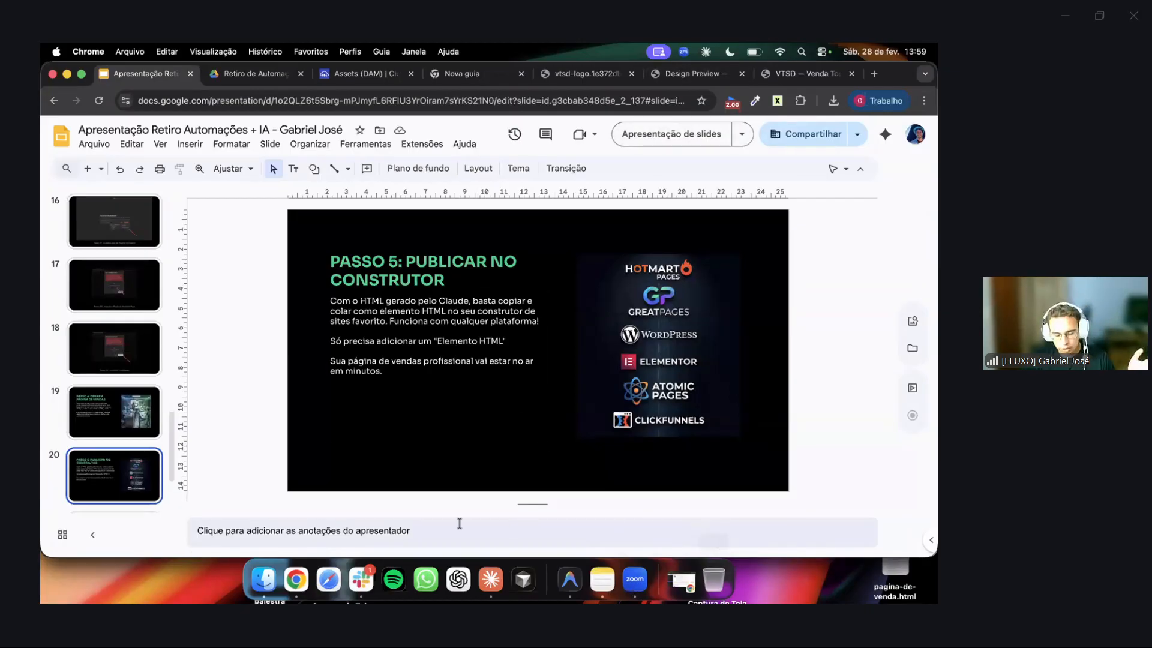
Return to the VTSD sales page and look over the "Isso é para você se..." lists and the call to action below the testimonials.
left_click(798, 73)
scroll(533, 325, "up", 15)
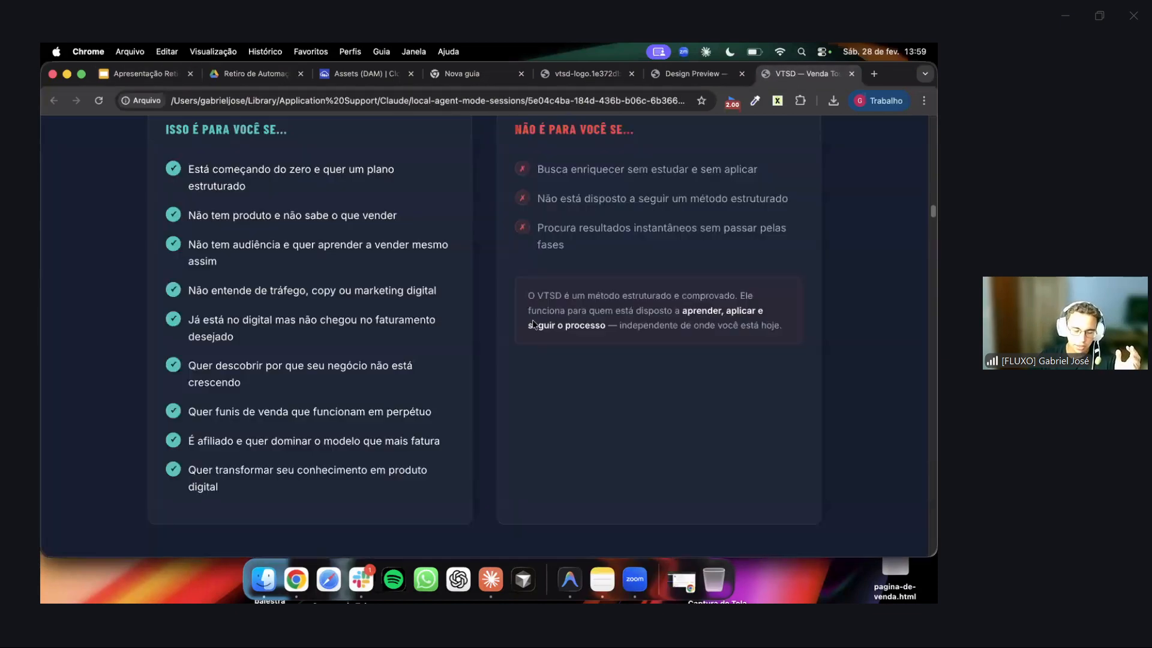
scroll(533, 325, "down", 20)
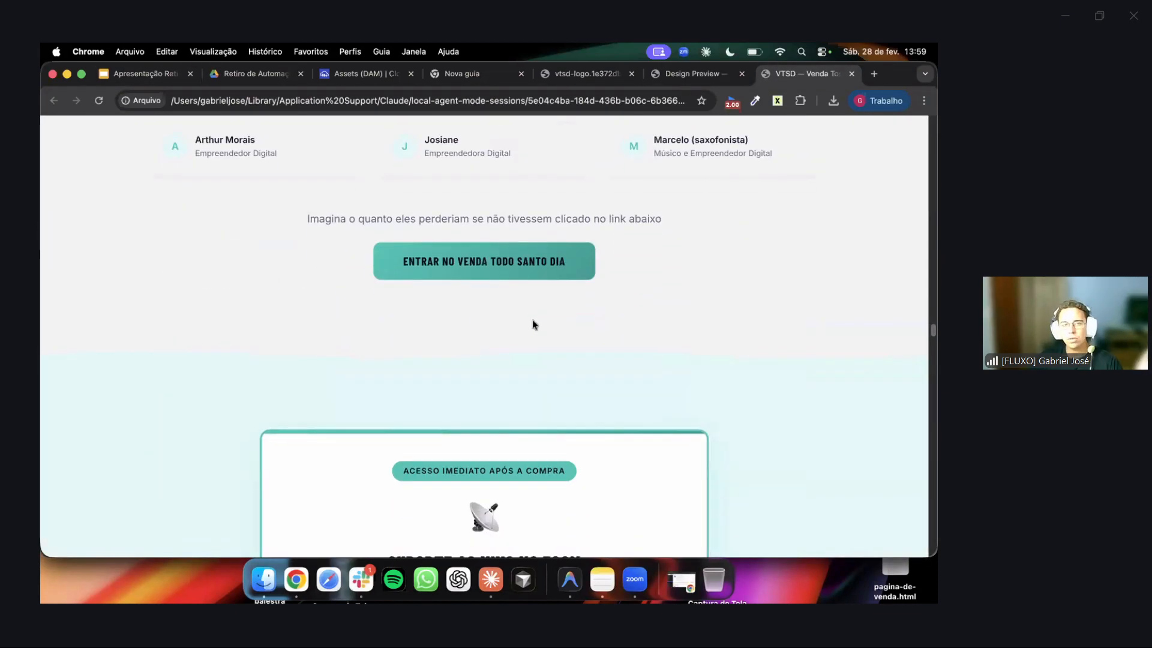
scroll(533, 324, "down", 1)
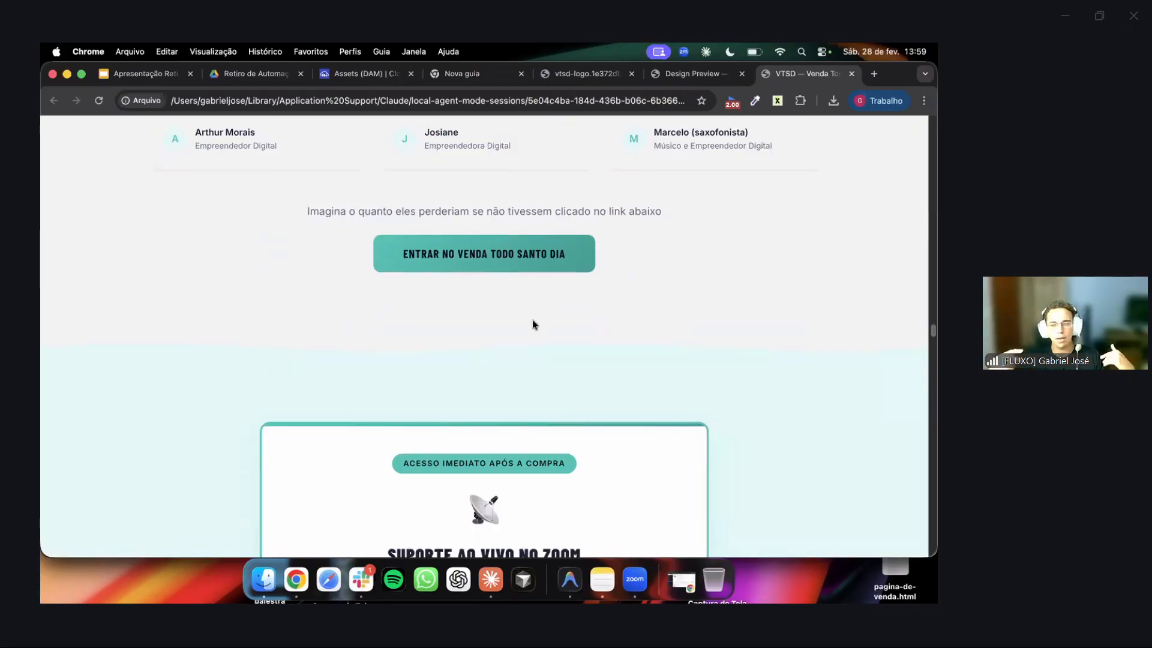
Bring up the minimized WordPress admin window, add a new page and open it in the Elementor editor.
left_click(672, 577)
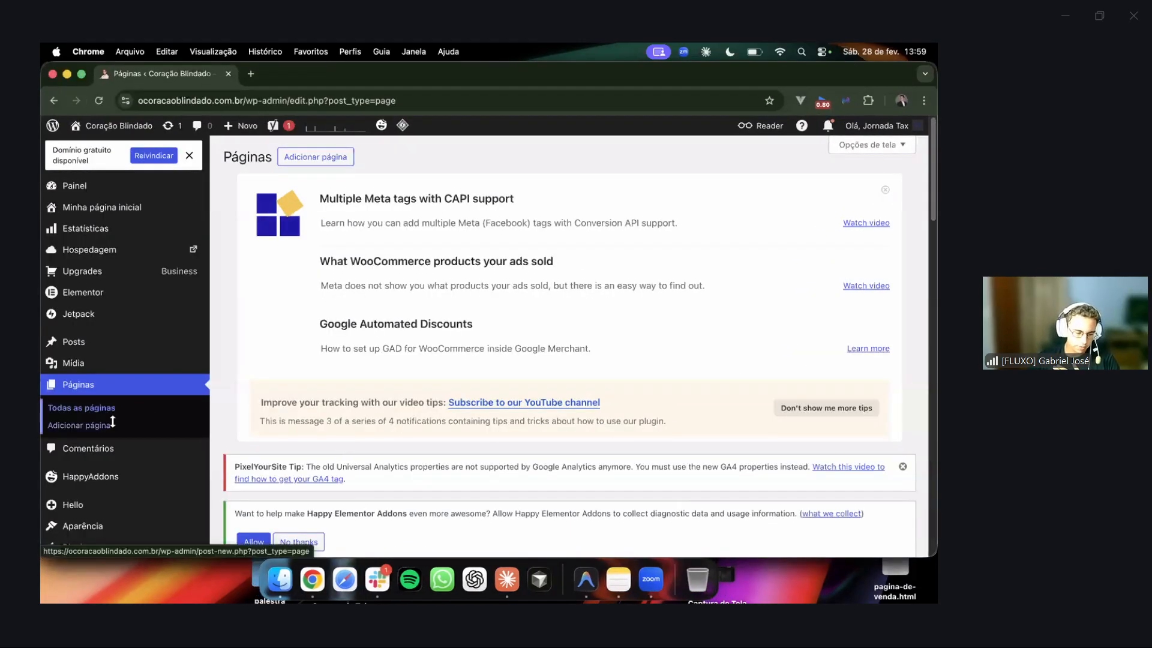
left_click(106, 426)
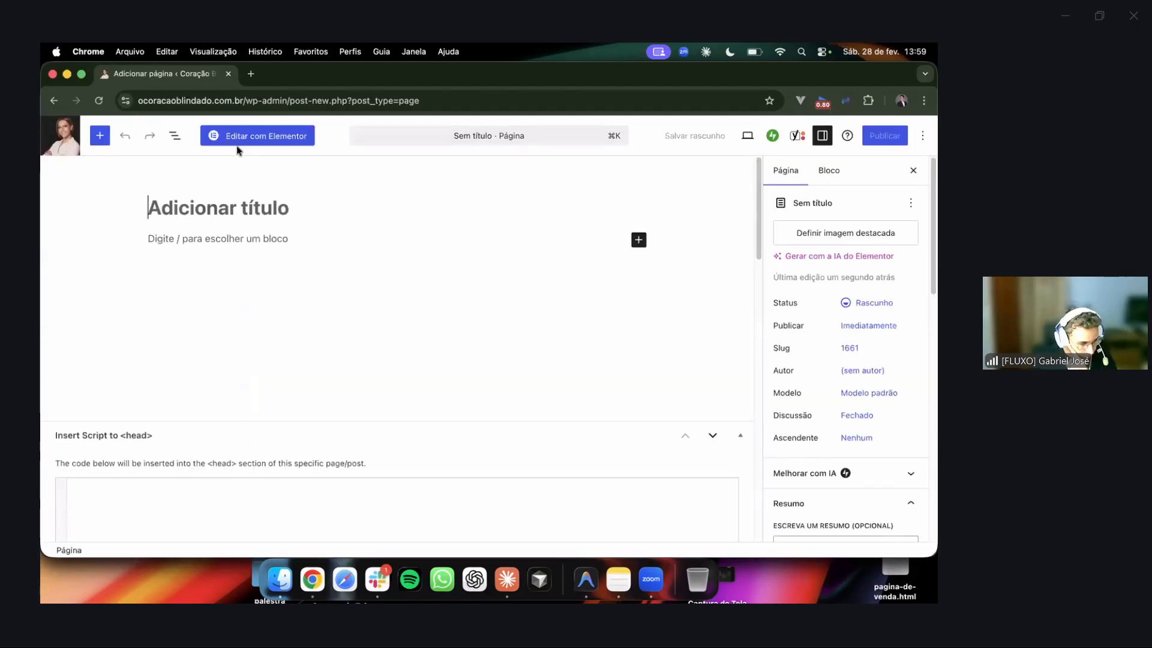
left_click(244, 136)
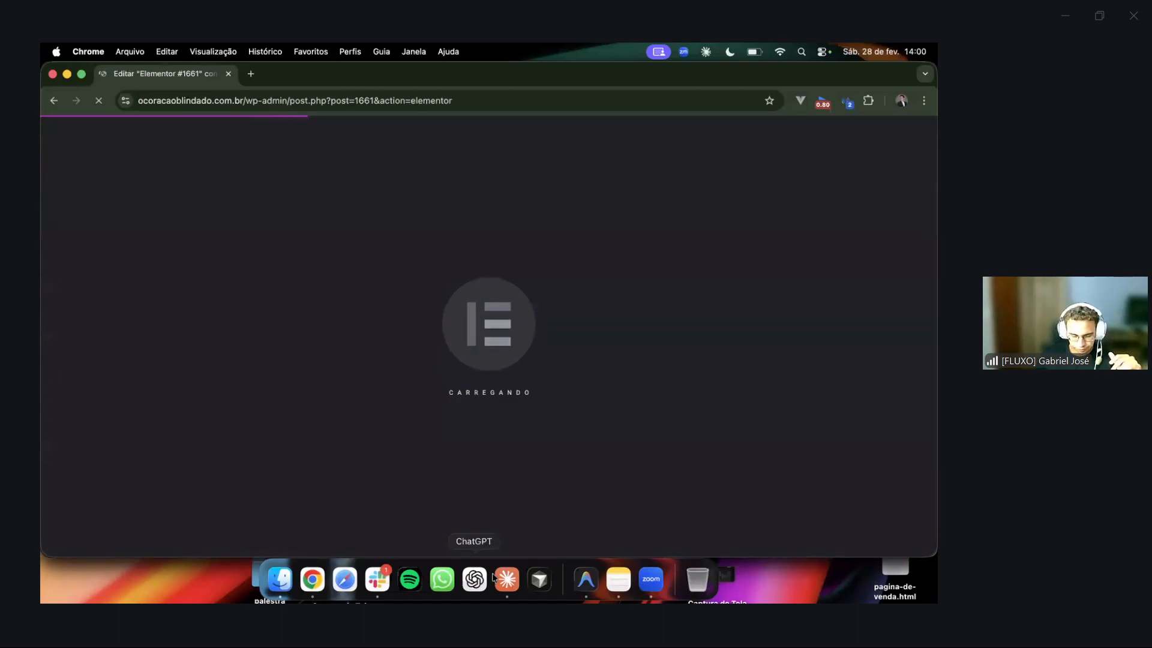
left_click(507, 579)
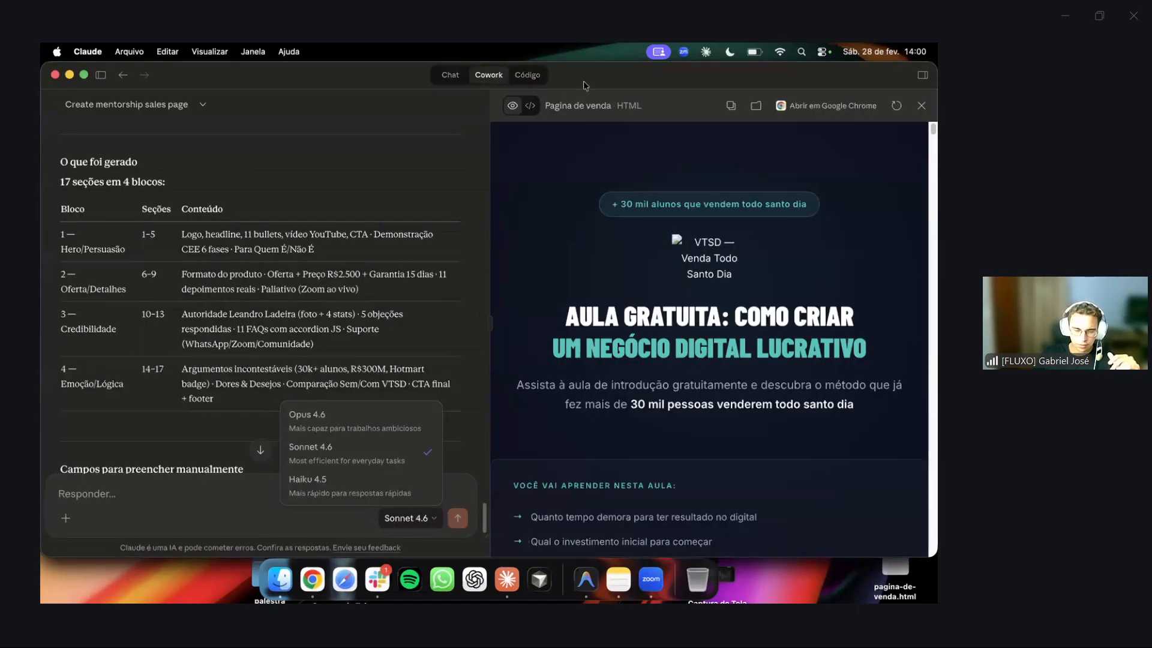
left_click(312, 579)
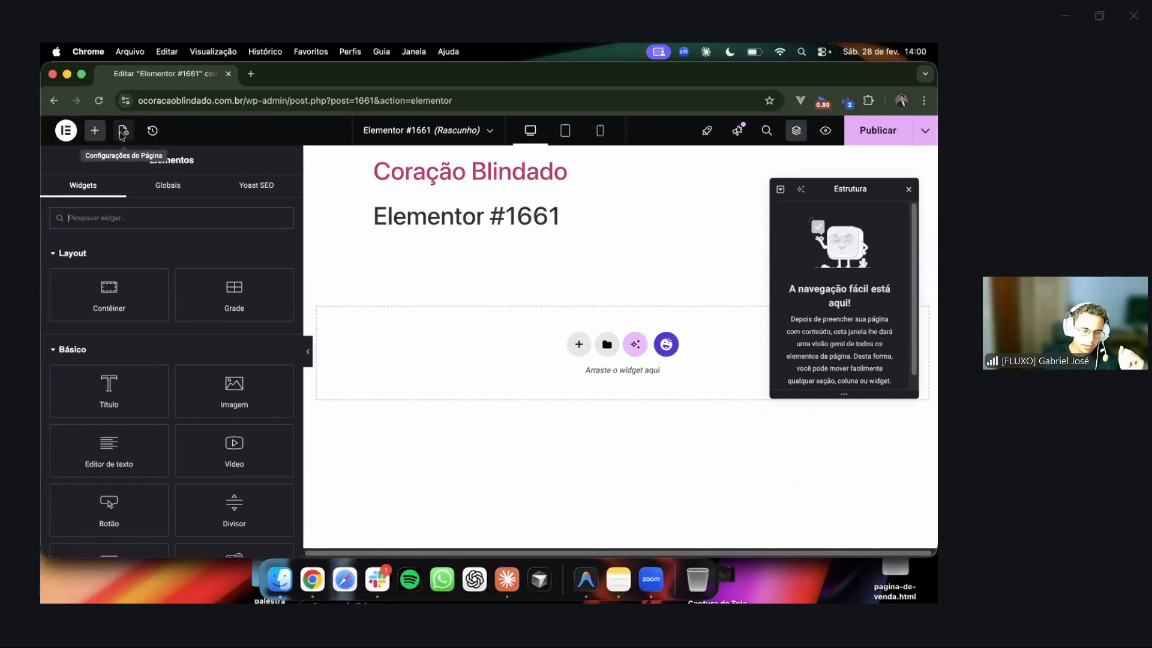
Set the new page's layout to "Tela do Elementor" in its page settings.
left_click(124, 132)
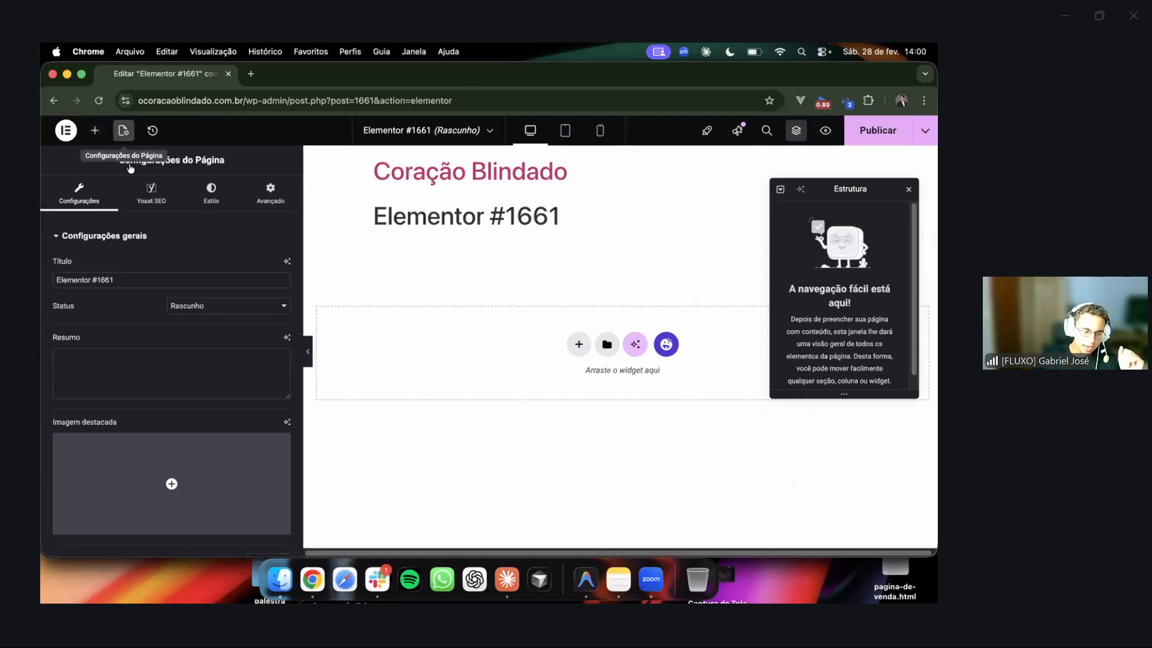
scroll(132, 378, "down", 5)
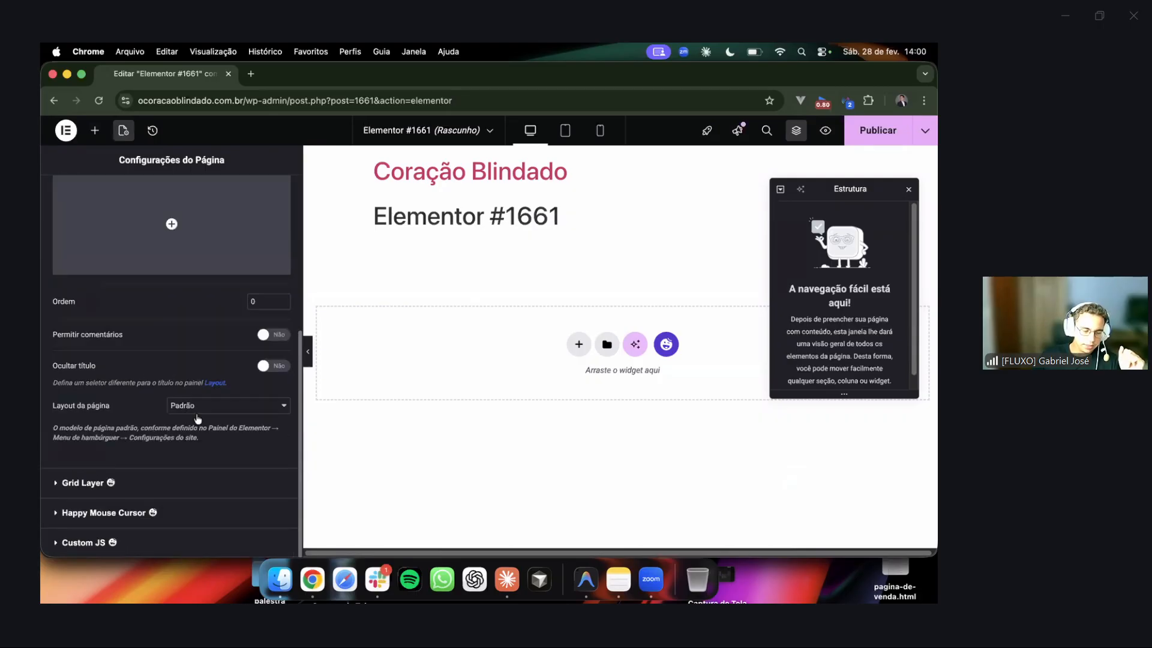
left_click(207, 413)
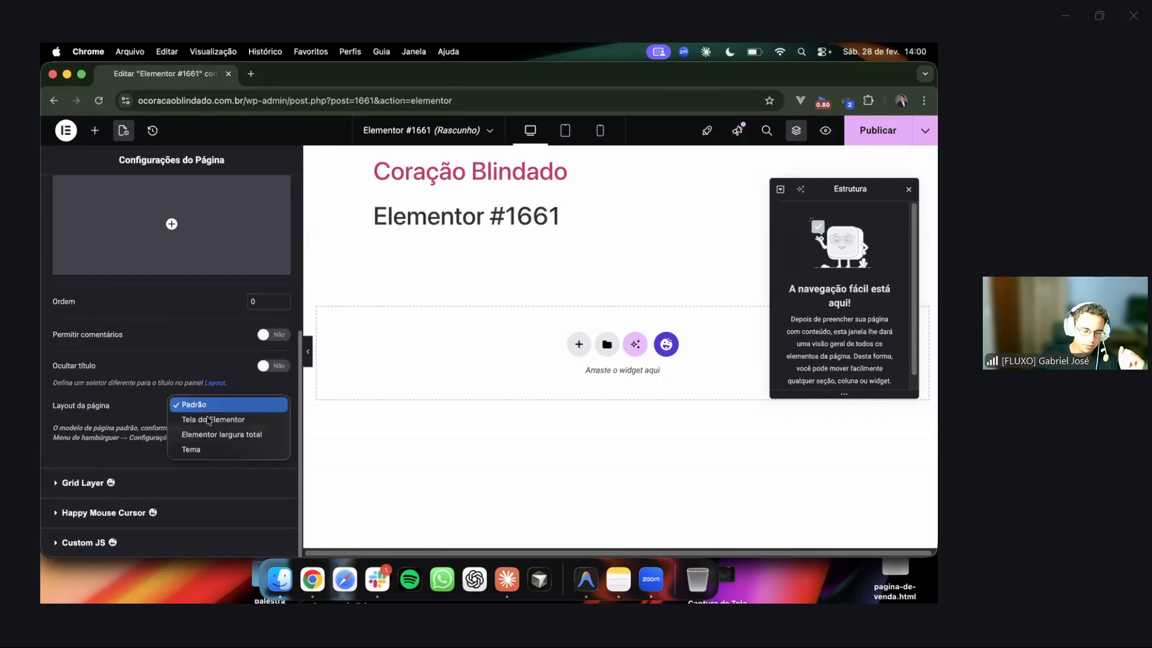
left_click(220, 420)
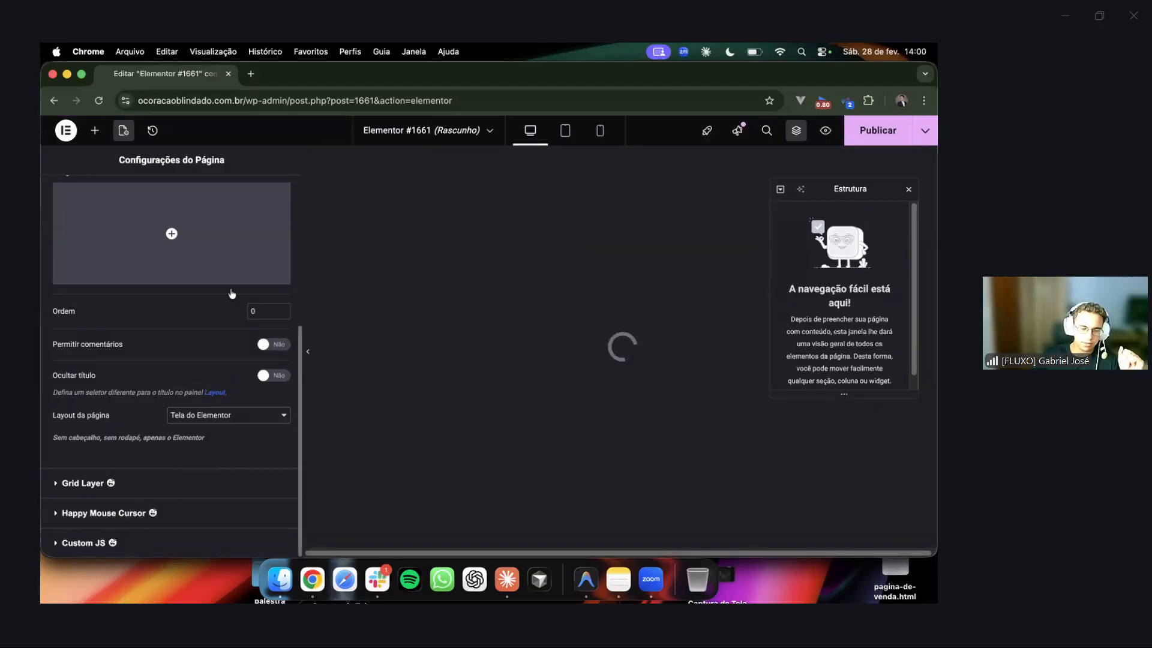
scroll(227, 288, "up", 5)
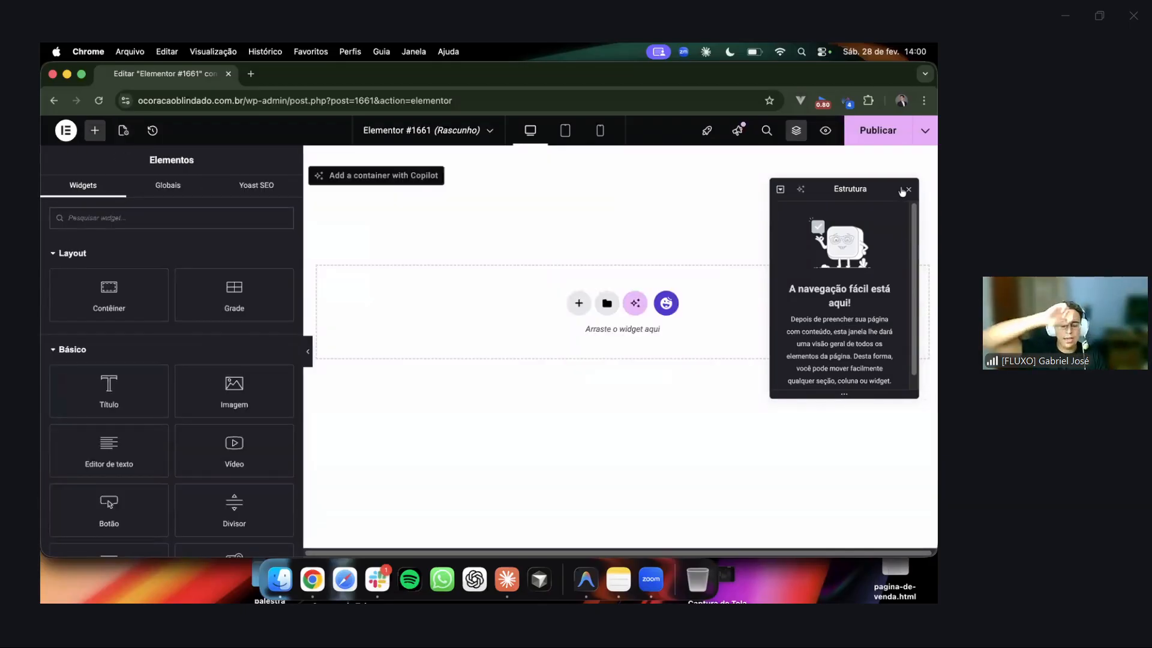
Find the HTML widget by searching for "html" and place it in the empty drop area of the page.
left_click(94, 133)
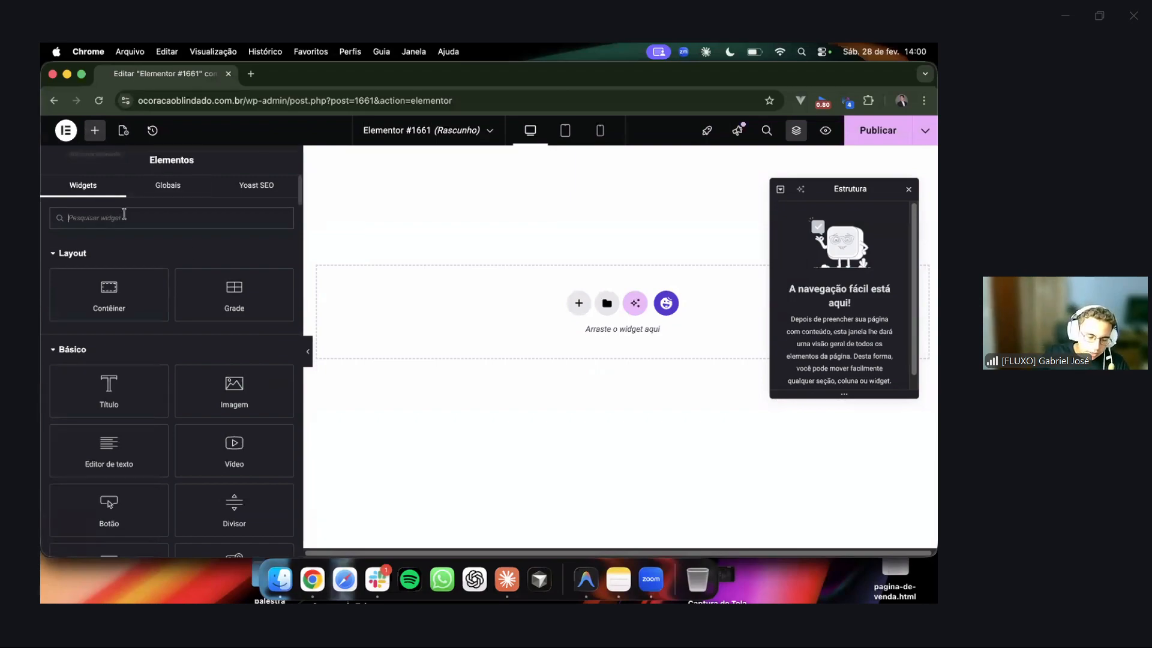
type("html")
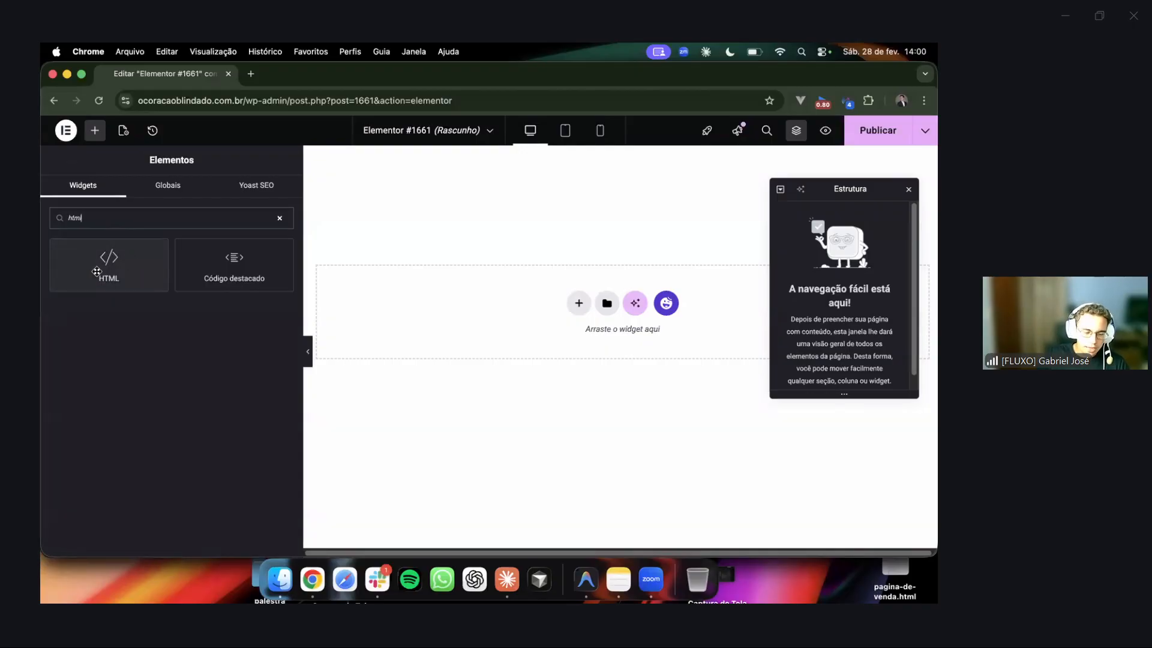
left_click_drag(97, 271, 600, 303)
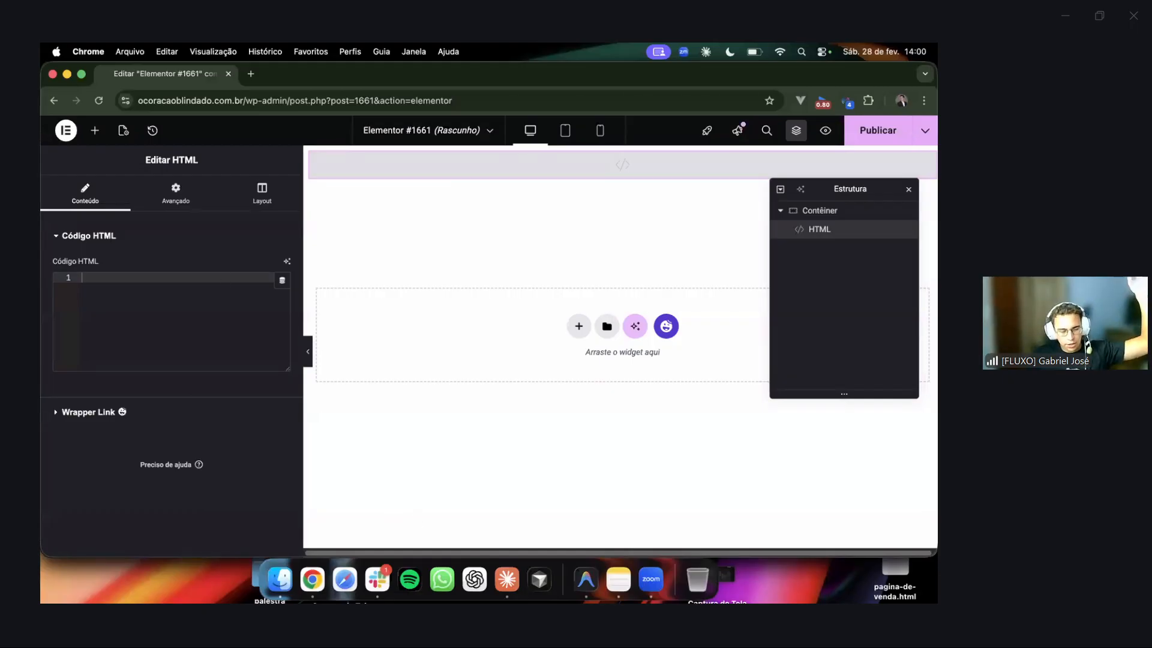
Minimize the Elementor window to look over the finished VTSD page once more, and restore the editor.
left_click(67, 75)
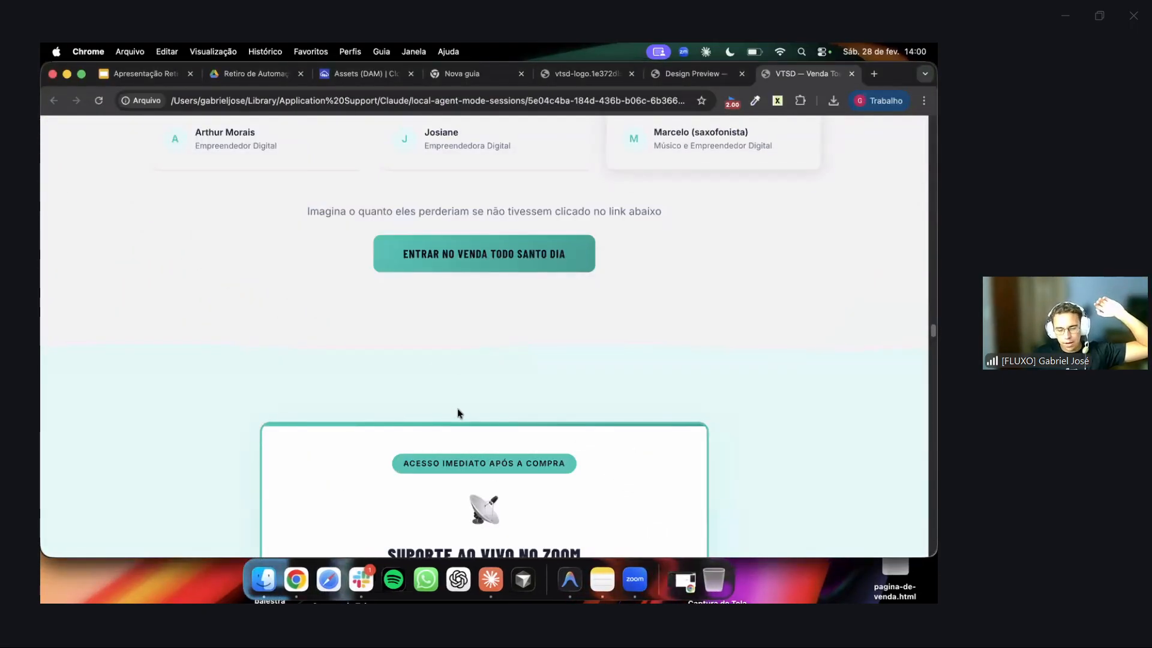
scroll(457, 416, "up", 20)
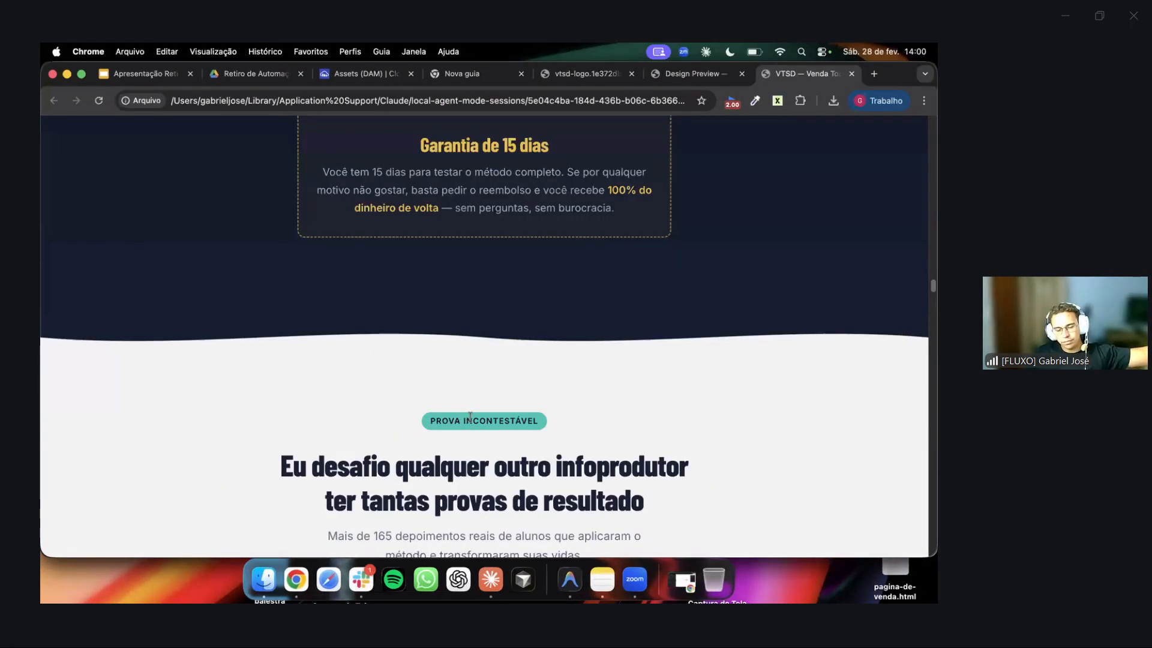
scroll(463, 423, "up", 15)
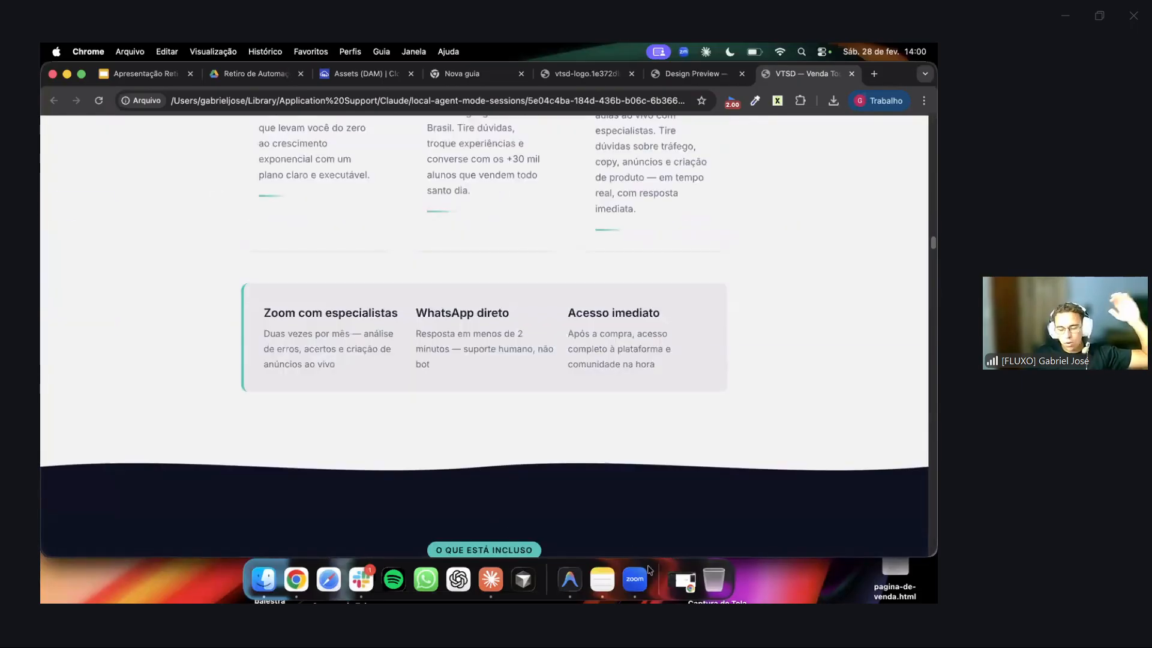
left_click(685, 580)
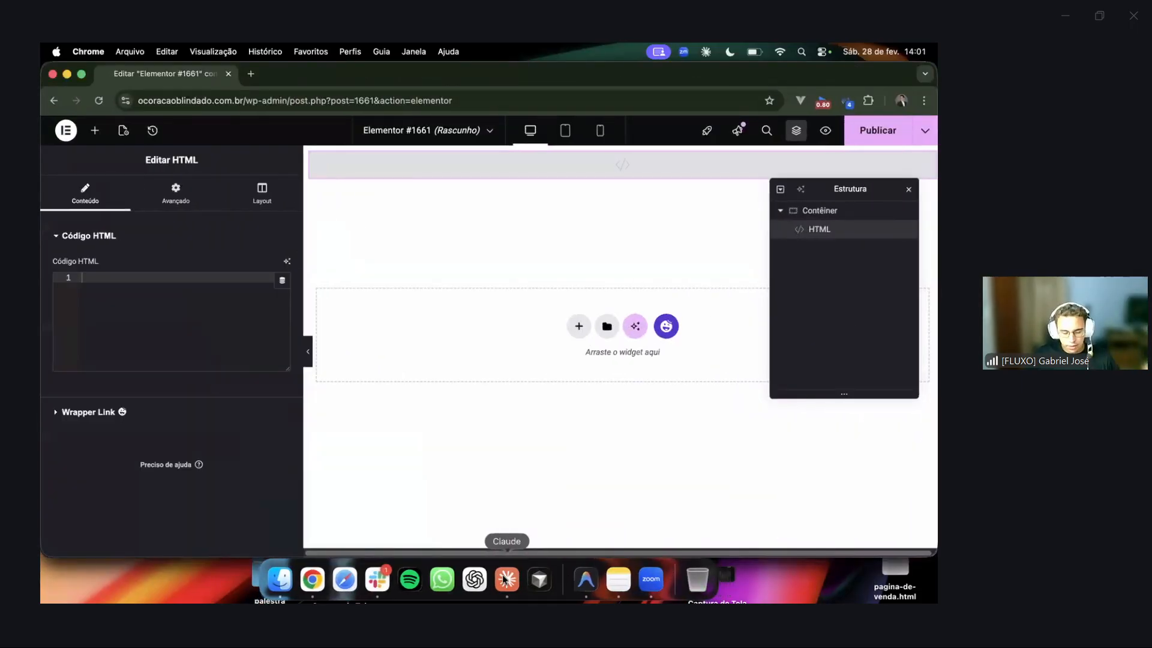
Switch to Claude and display the source code of the "Pagina de venda" HTML file.
left_click(509, 594)
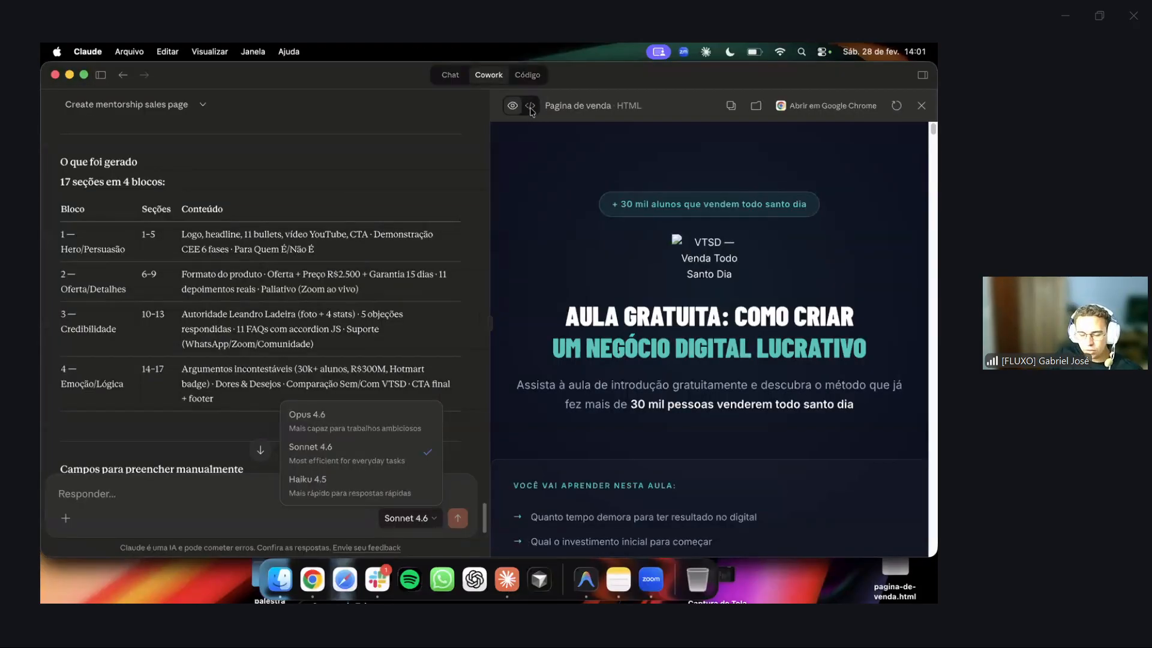
left_click(530, 112)
left_click(530, 107)
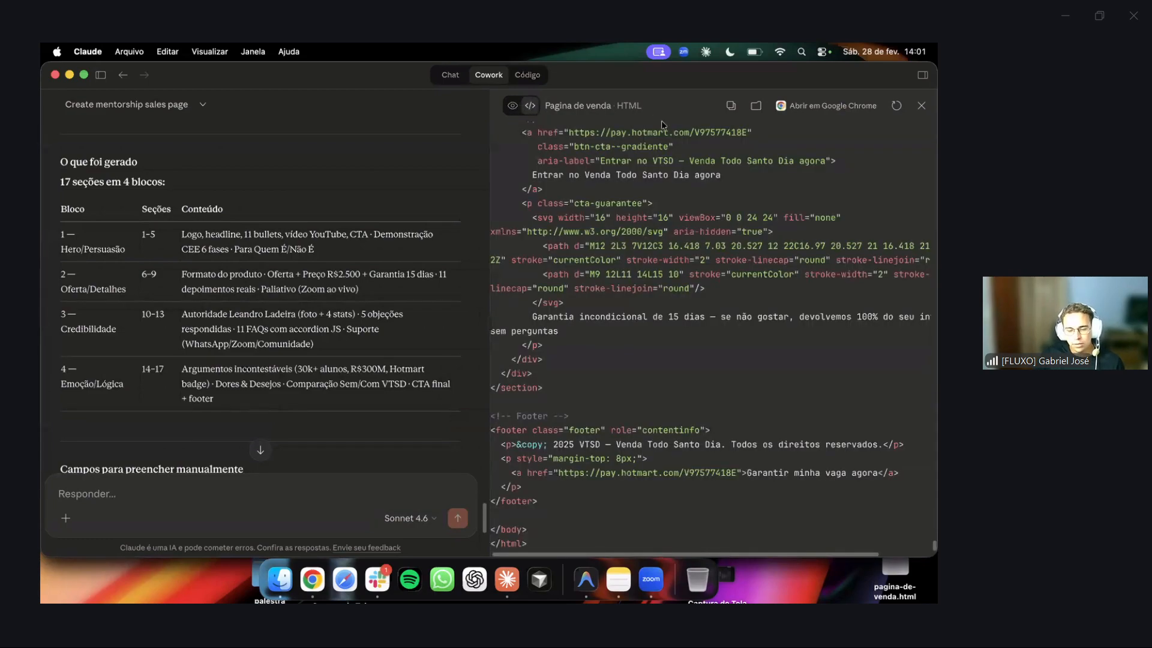
Copy the page's full HTML source and paste it into the HTML widget's code in the Elementor editor in Chrome.
left_click(728, 112)
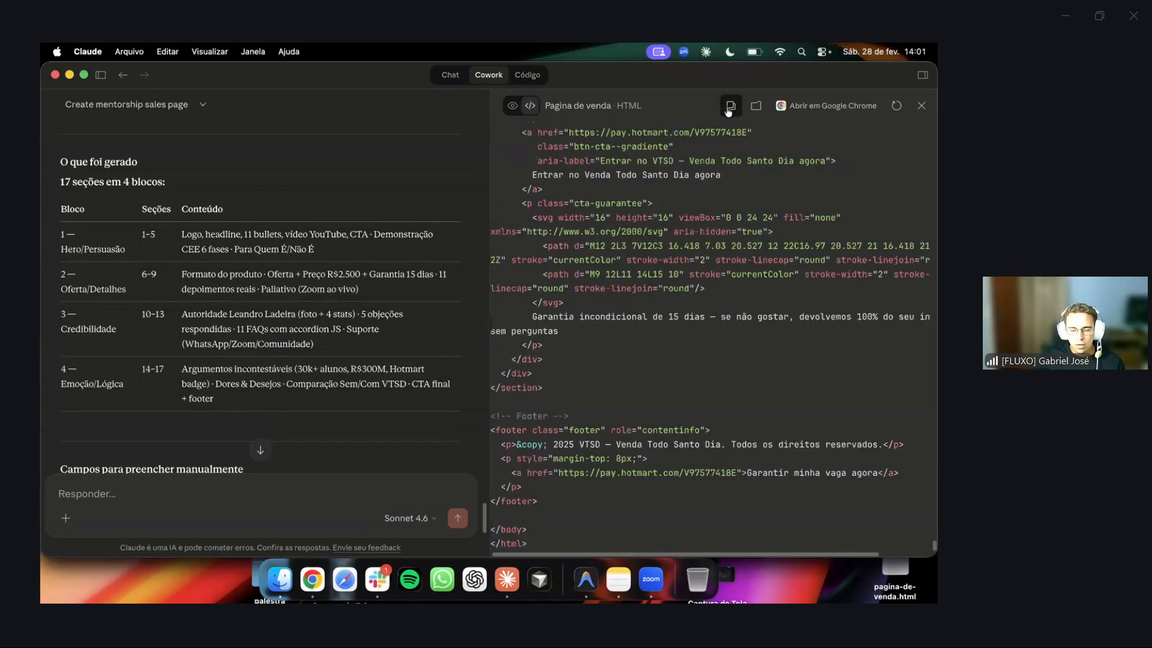
left_click(313, 579)
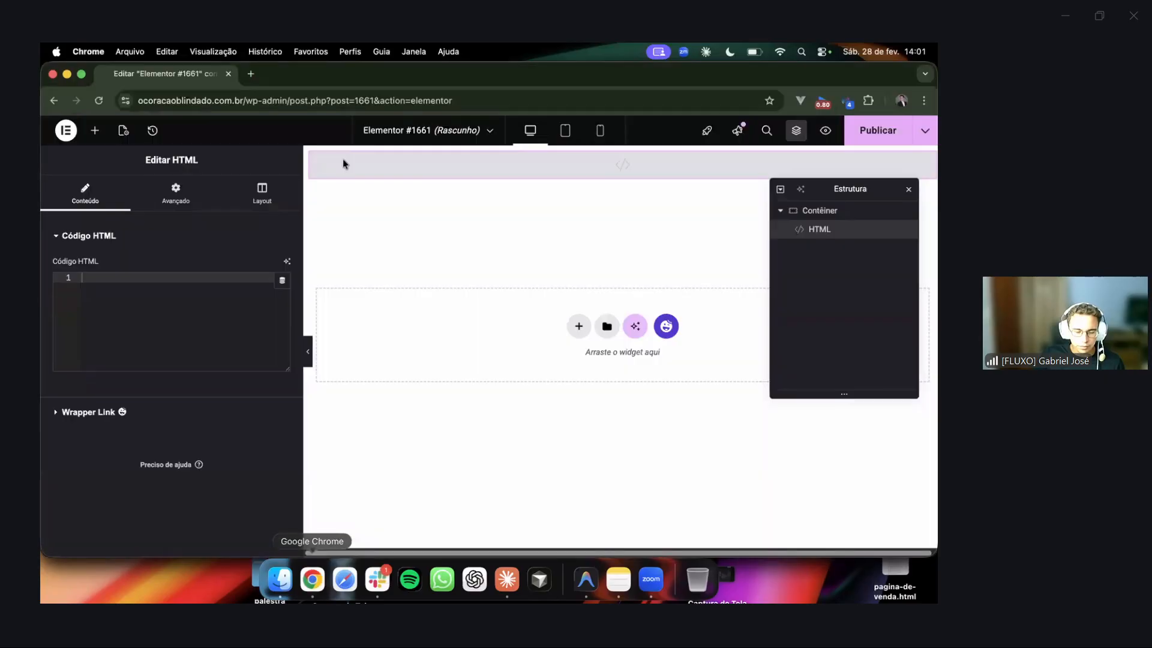
left_click(187, 289)
key("super+v")
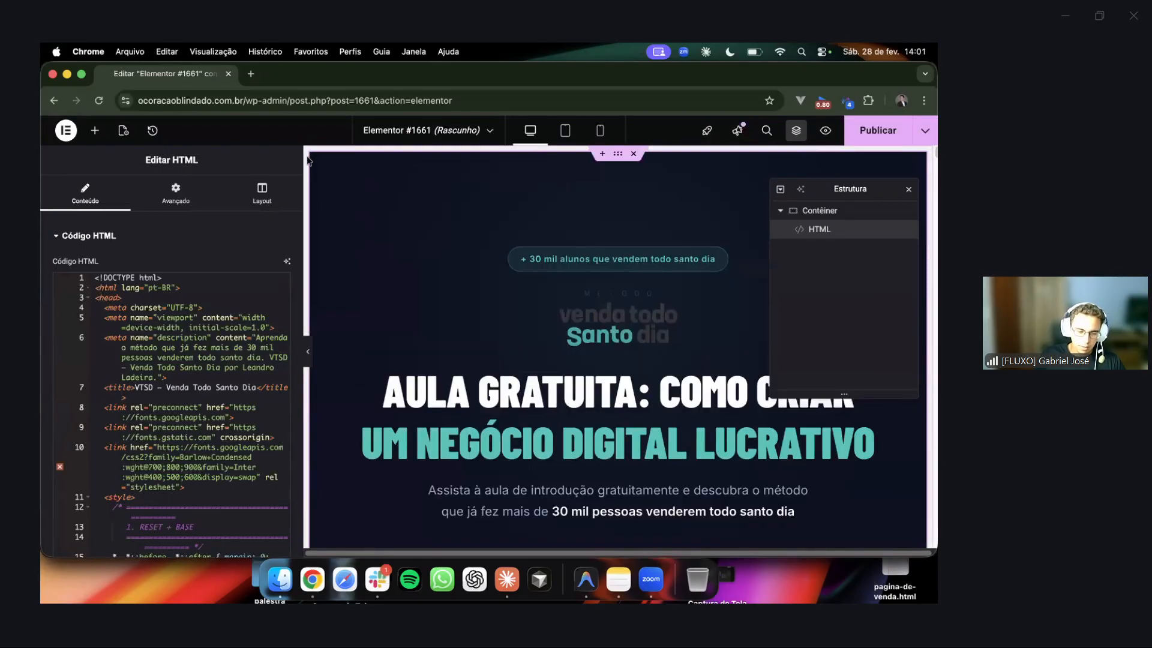
Edit the container around the HTML widget and set its boxed content width to 1600 px.
right_click(316, 159)
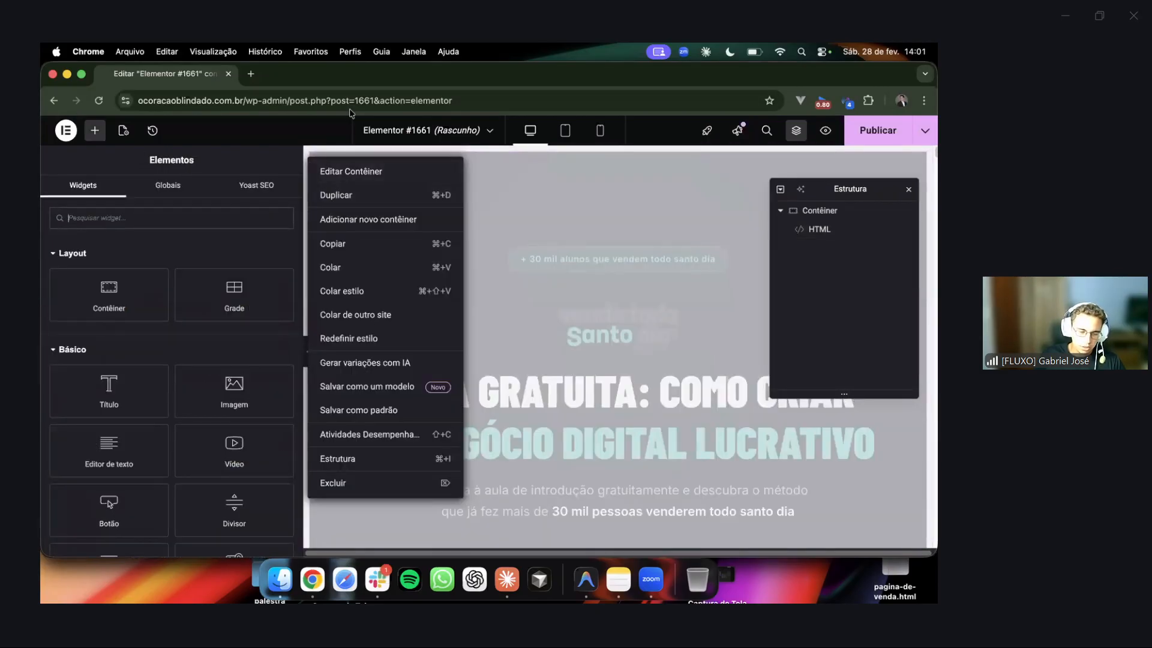
left_click(360, 173)
scroll(190, 355, "down", 1)
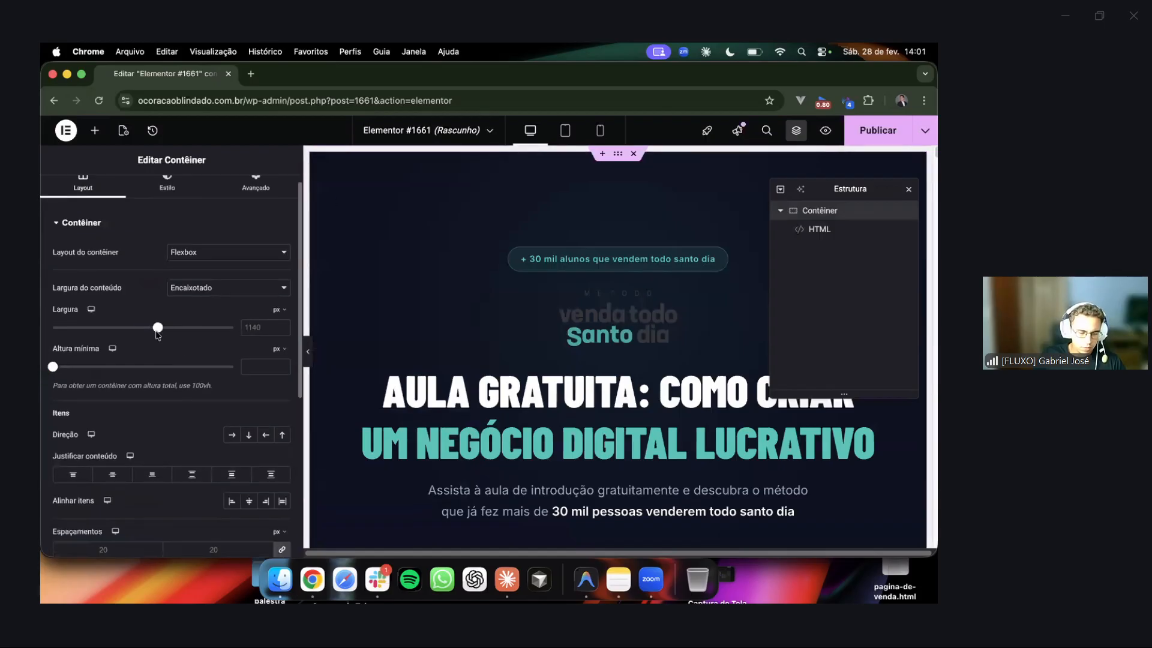
left_click_drag(158, 329, 269, 336)
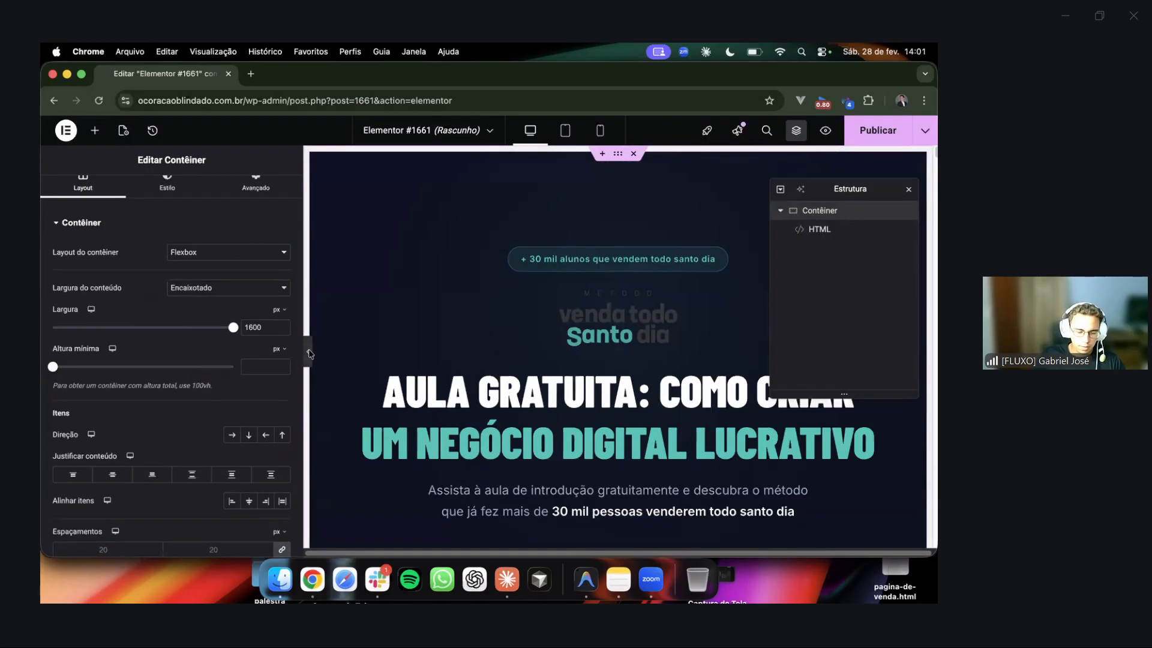
Hide the editing panel and examine how the sales page displays in the desktop and tablet portrait views.
left_click(308, 352)
scroll(607, 324, "down", 15)
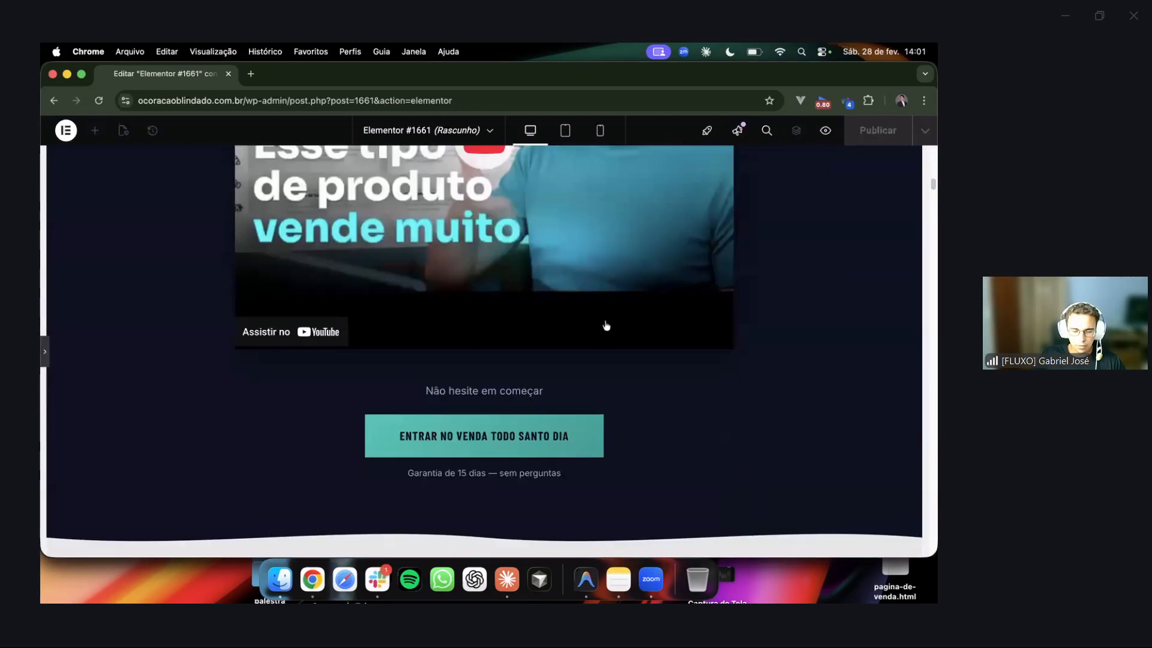
scroll(604, 326, "up", 5)
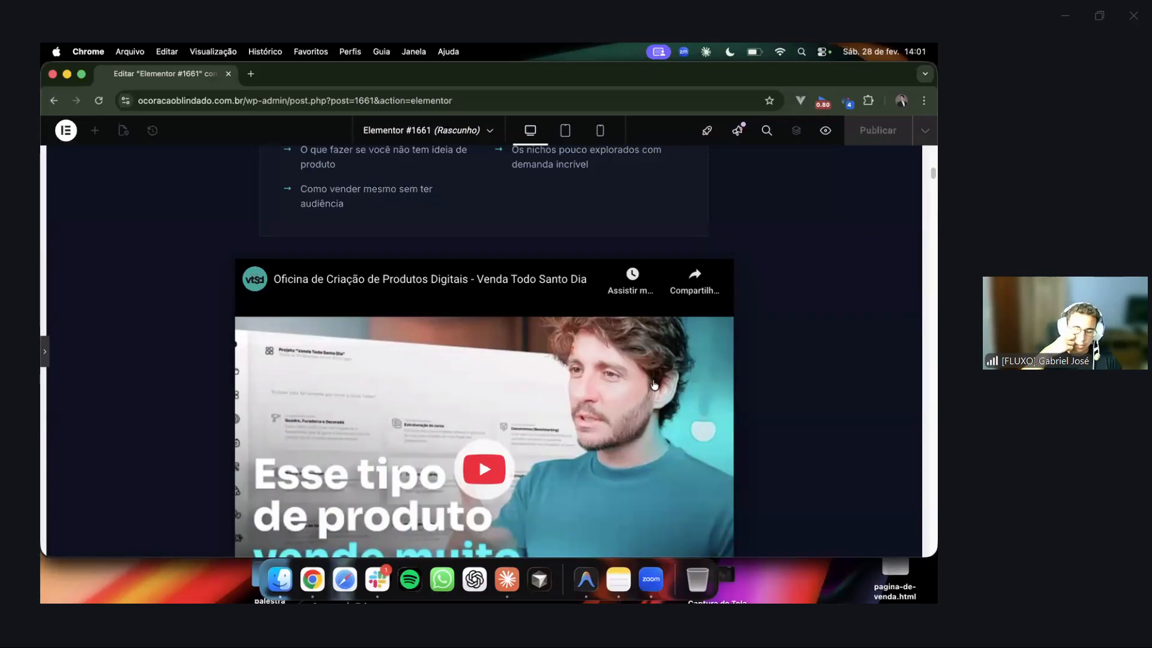
scroll(687, 407, "up", 10)
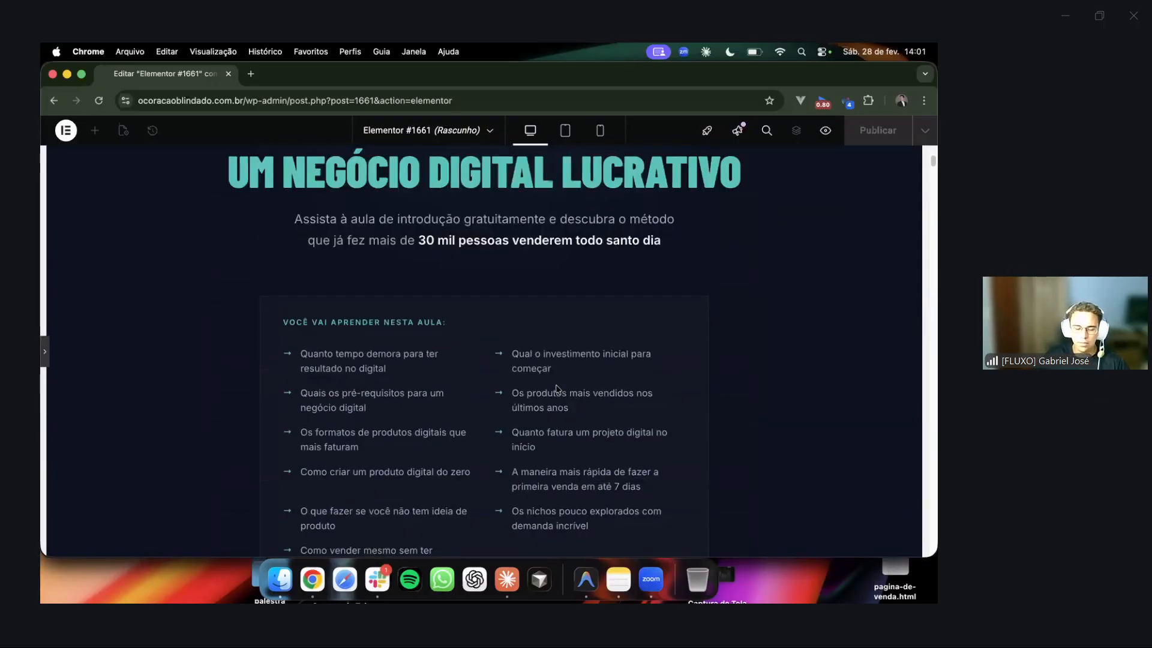
left_click(564, 132)
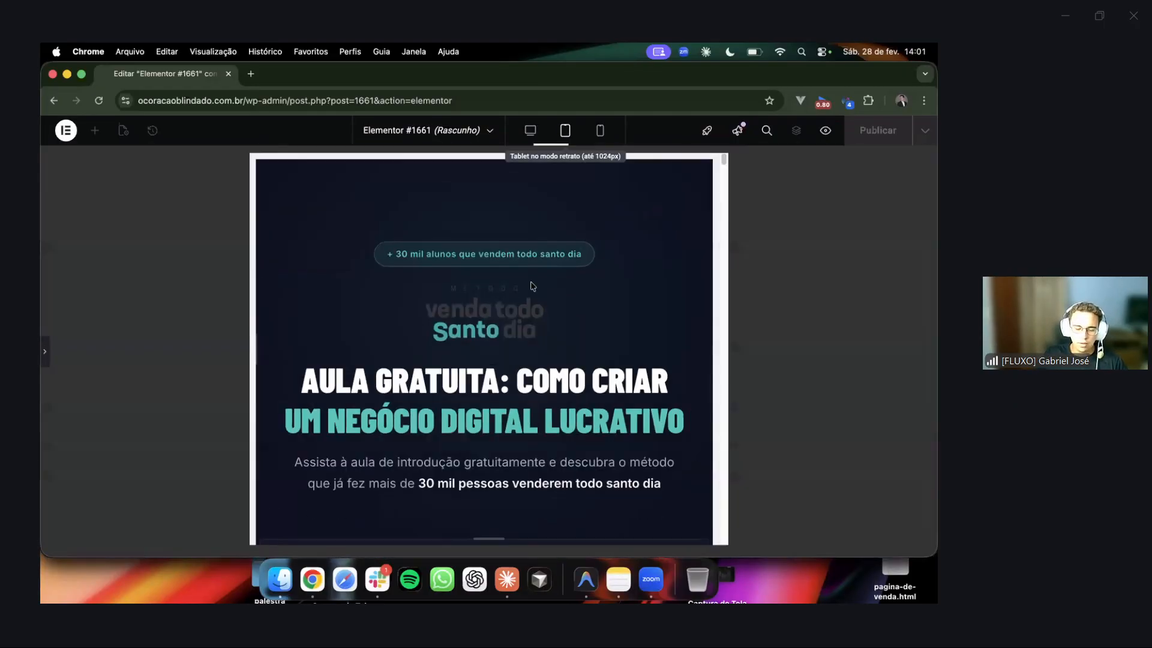
scroll(527, 324, "down", 20)
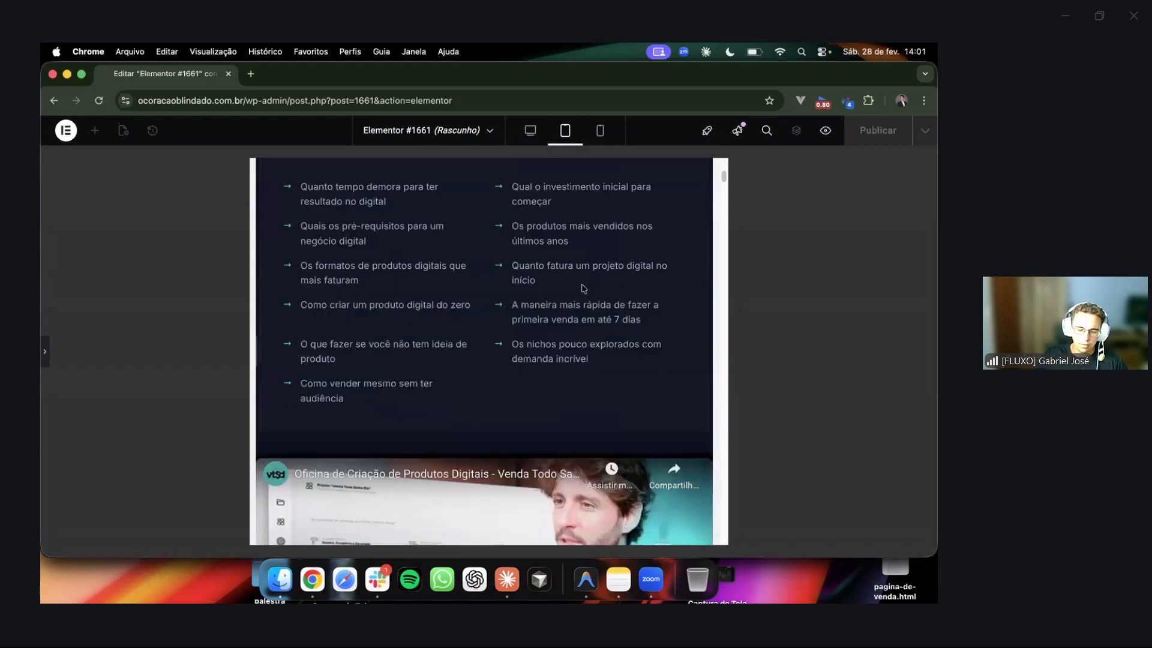
scroll(580, 294, "down", 20)
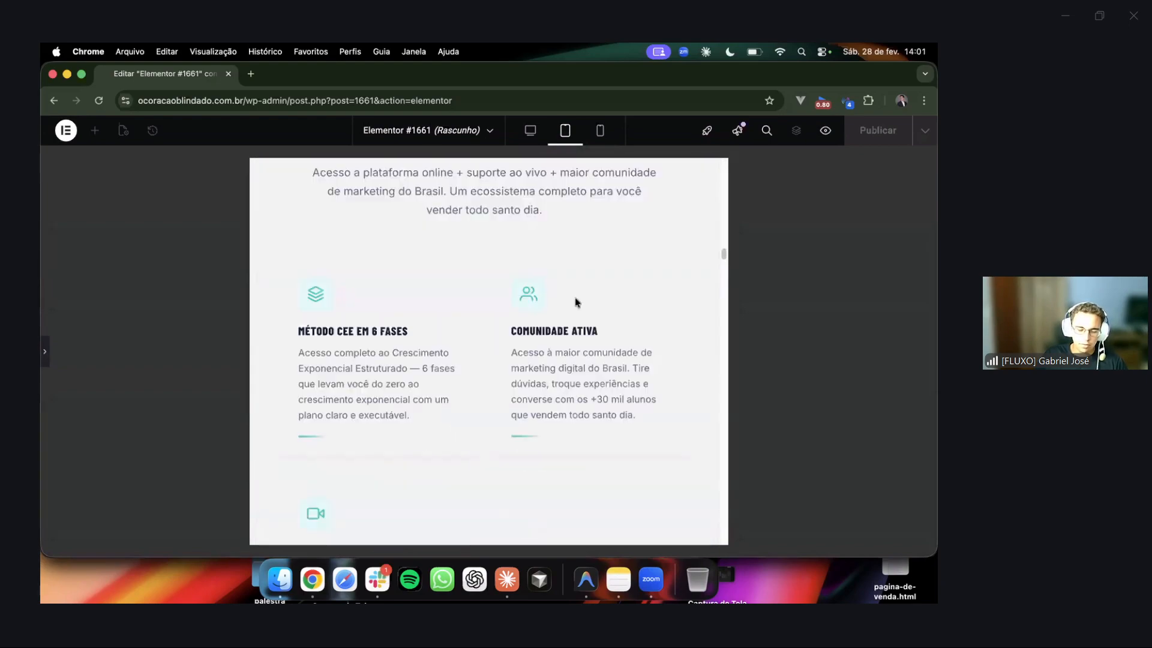
Switch the preview to mobile and examine the sales page's sections from the hero down to the FAQ.
left_click(600, 130)
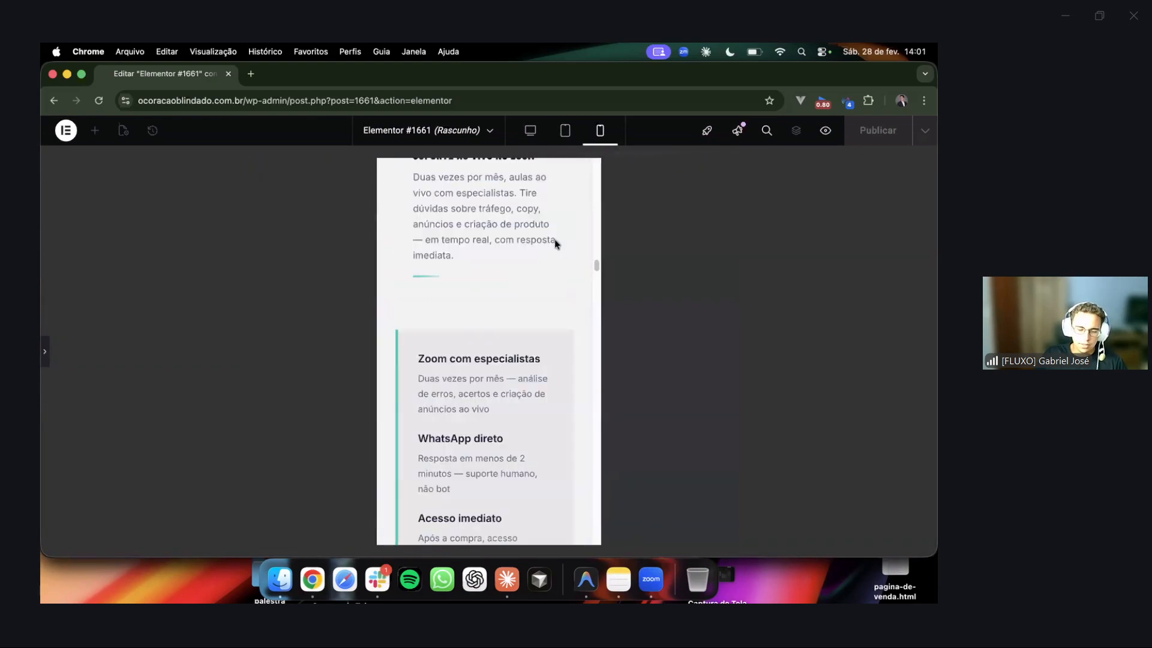
scroll(553, 257, "up", 20)
scroll(540, 290, "down", 5)
scroll(540, 289, "down", 20)
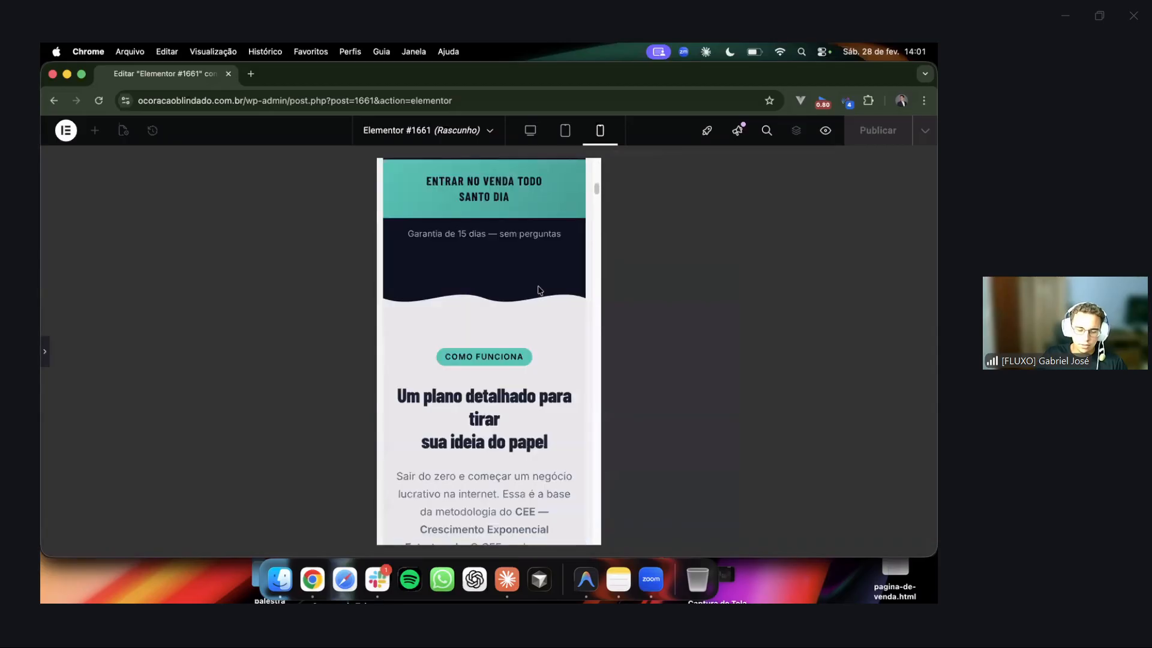
scroll(539, 290, "down", 20)
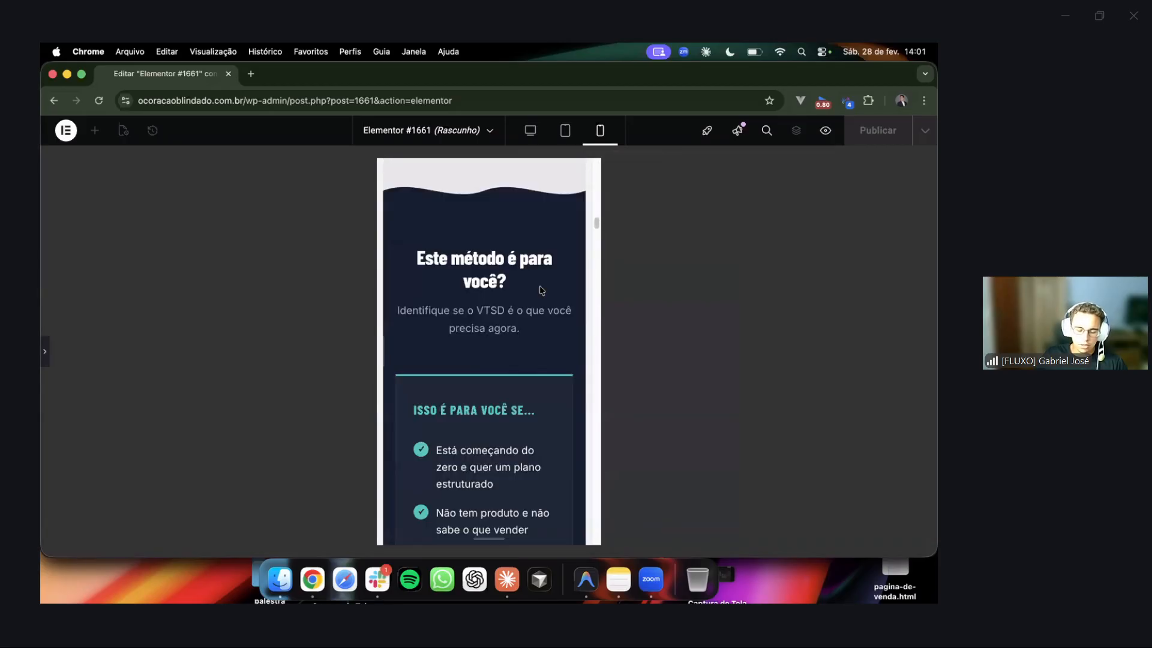
scroll(540, 291, "down", 20)
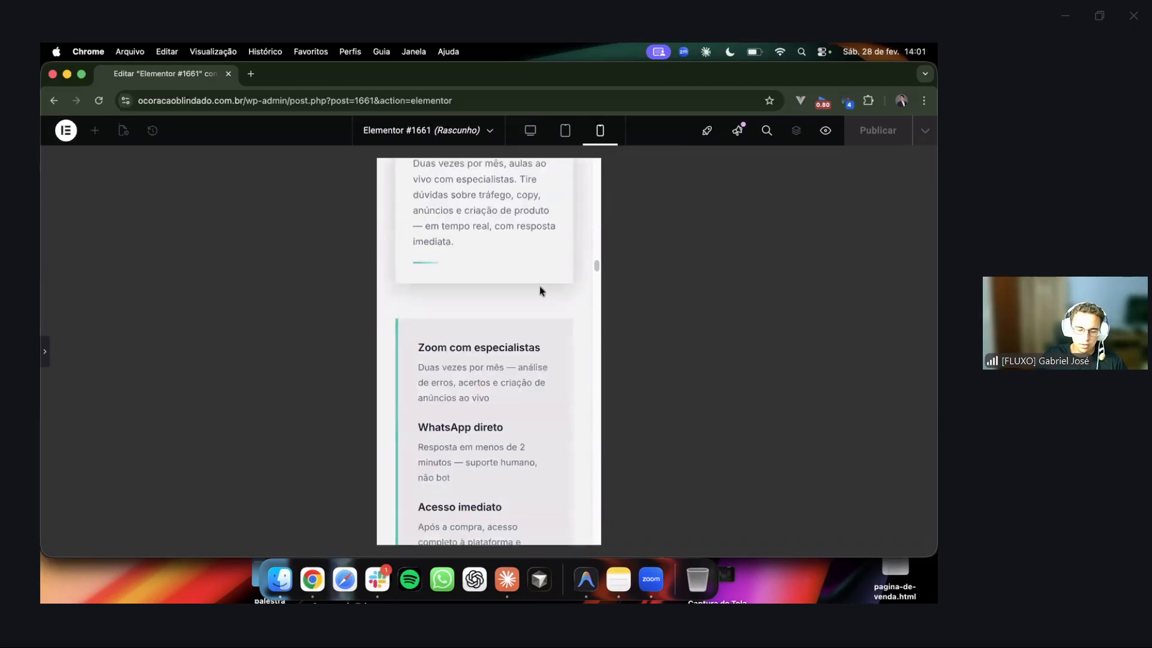
scroll(540, 291, "down", 20)
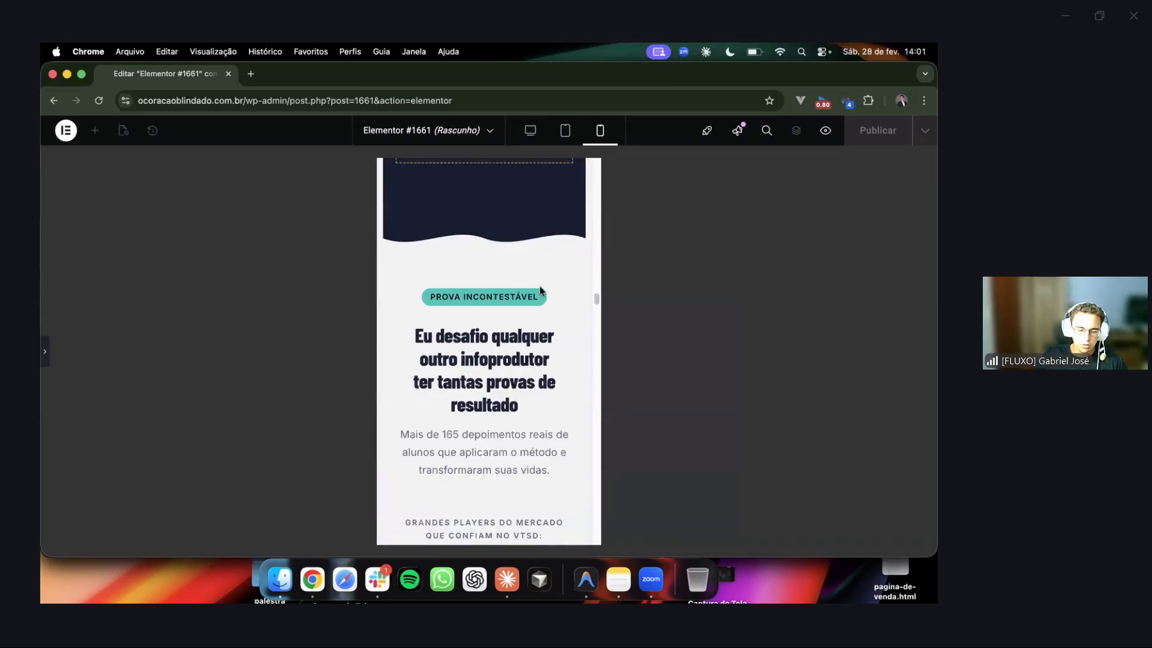
scroll(543, 290, "down", 10)
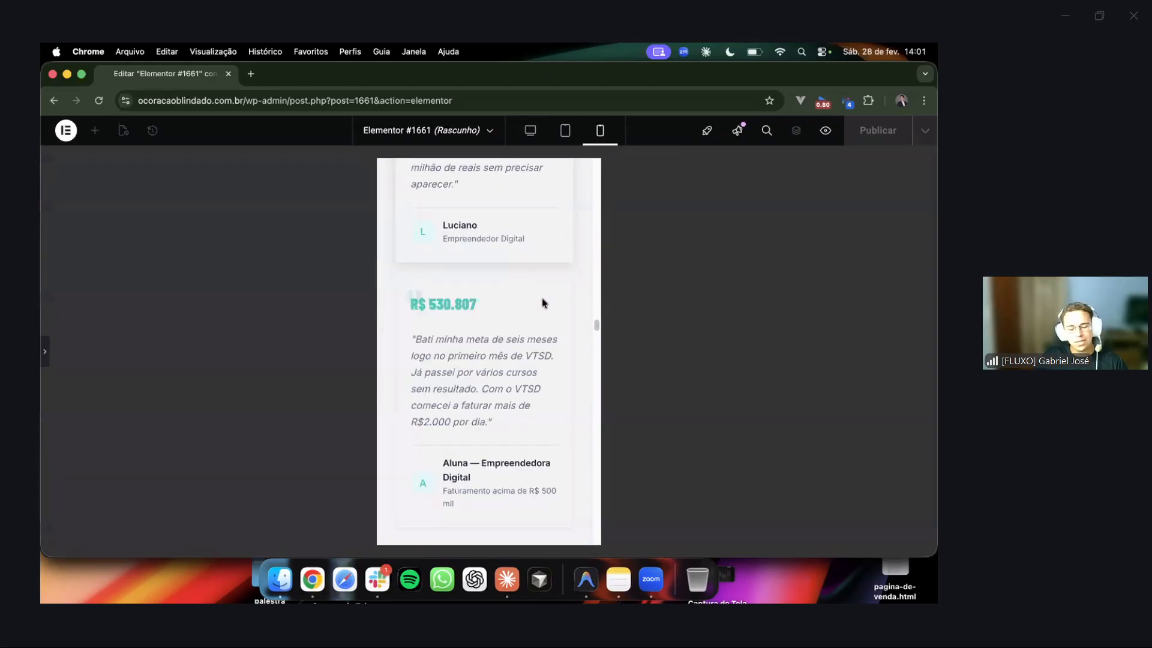
scroll(563, 316, "down", 1)
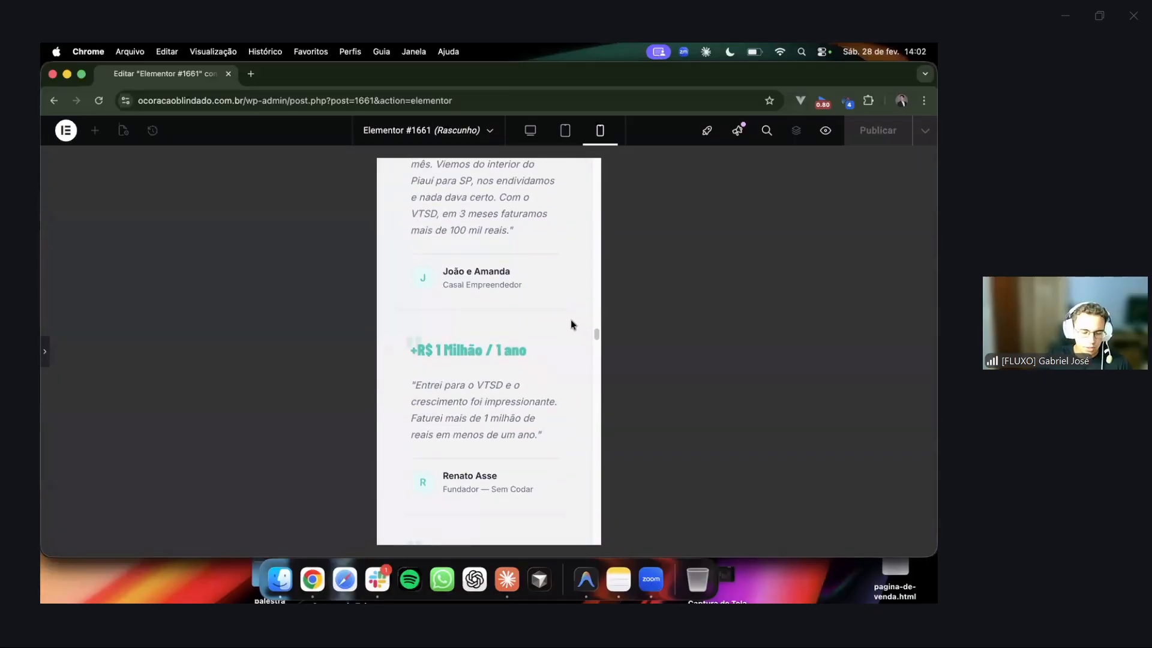
scroll(554, 338, "down", 15)
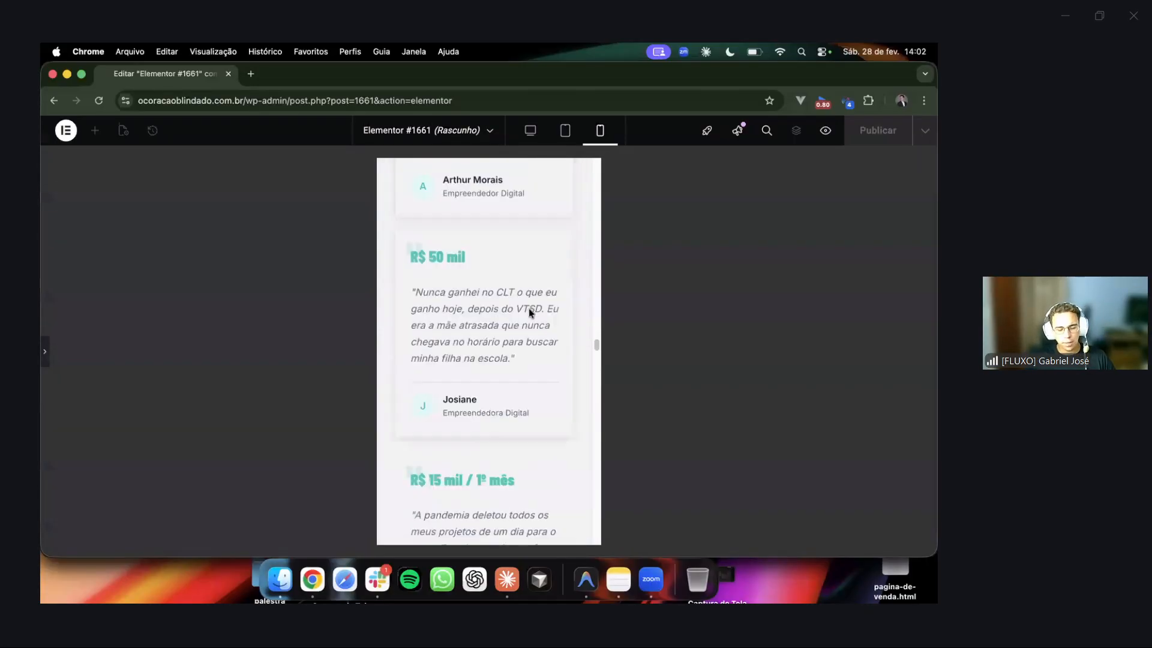
scroll(545, 319, "down", 20)
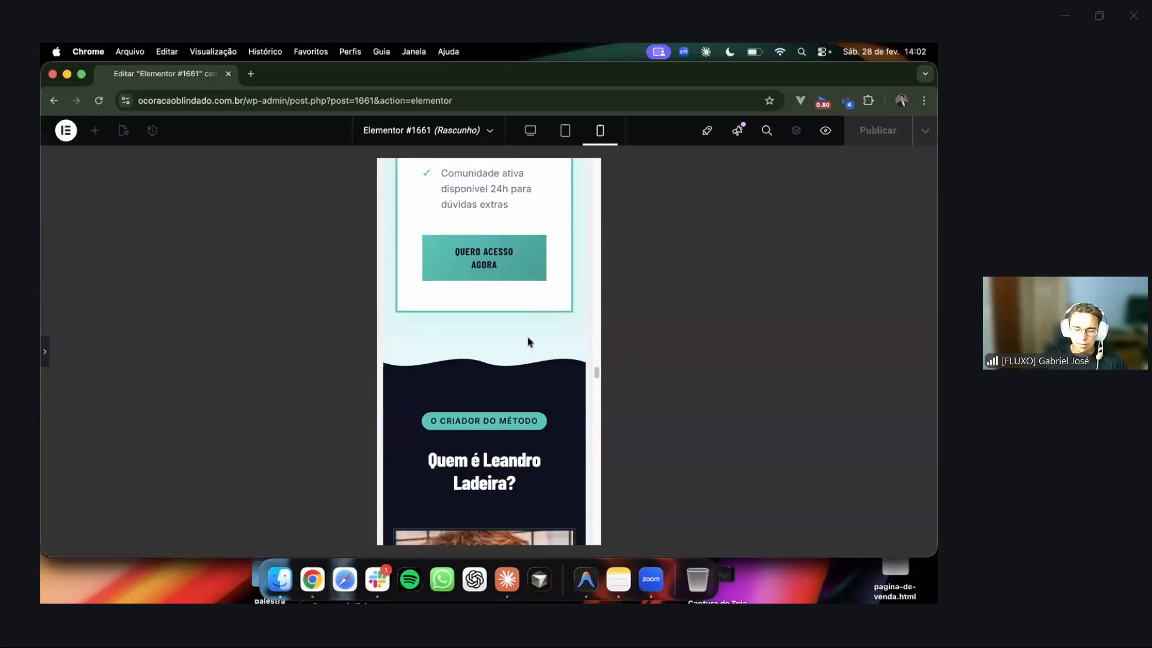
scroll(526, 343, "down", 10)
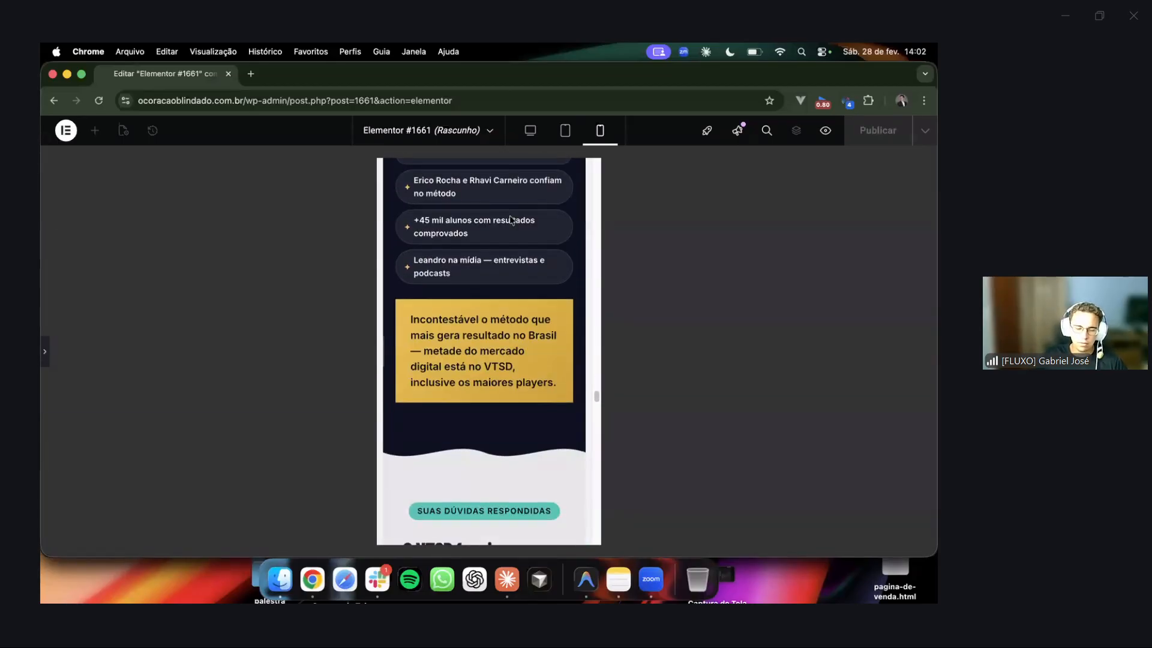
scroll(527, 335, "down", 20)
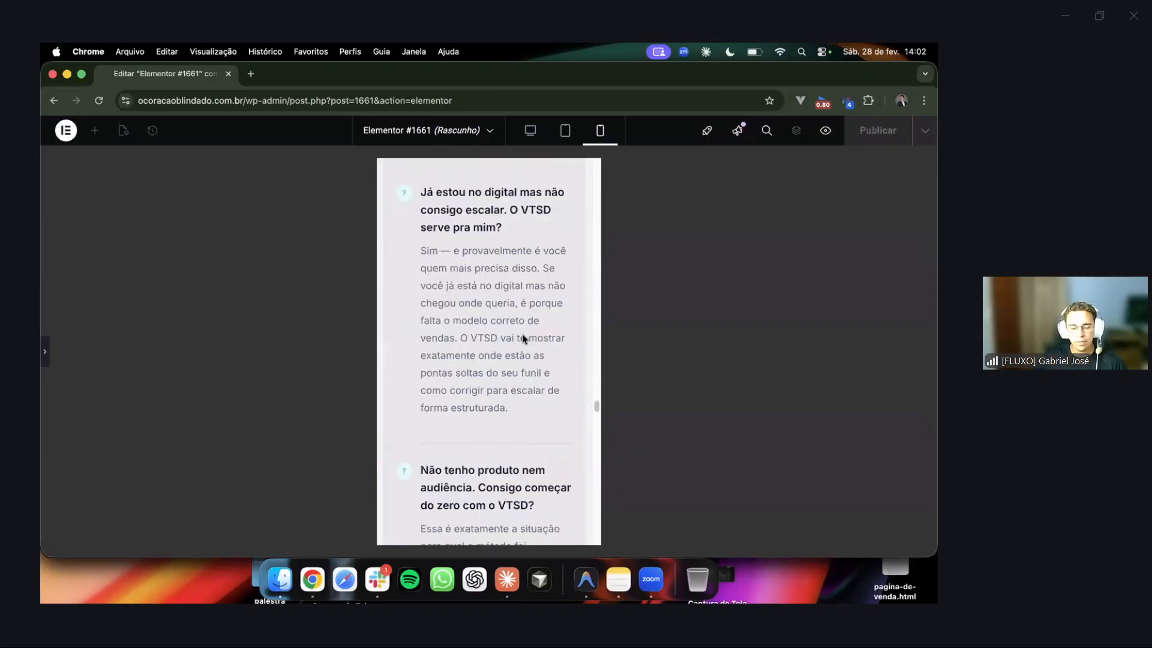
scroll(521, 330, "down", 15)
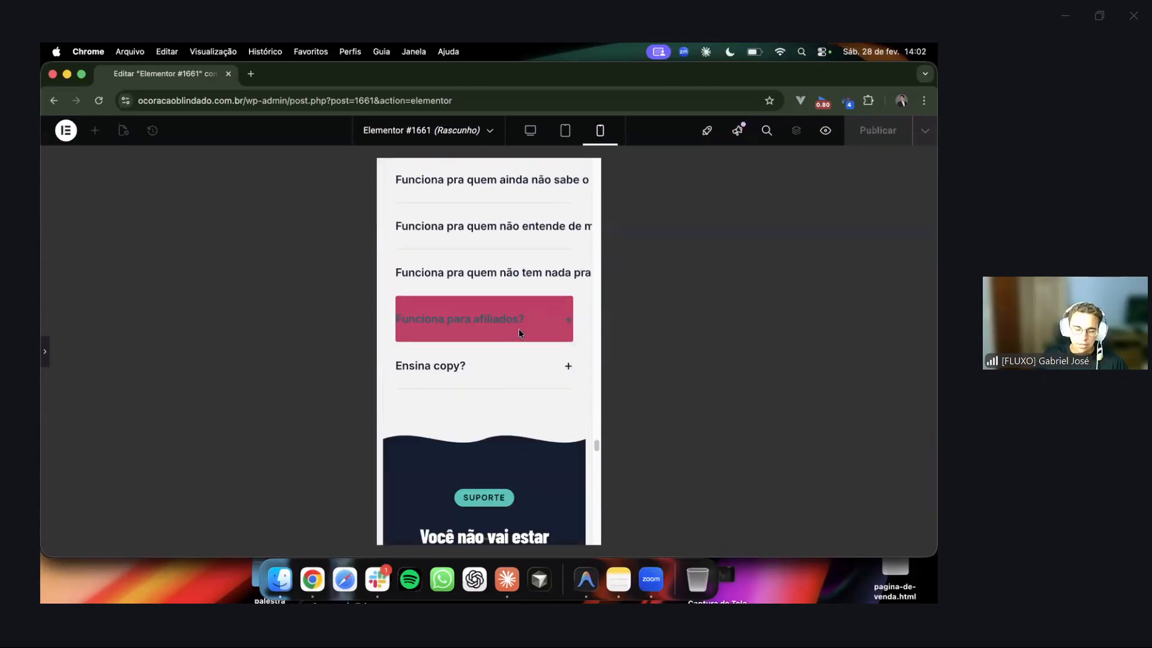
Expand the first question under "Perguntas frequentes" and examine how the FAQ list fits the mobile width.
scroll(498, 306, "up", 6)
scroll(489, 296, "up", 3)
left_click(483, 363)
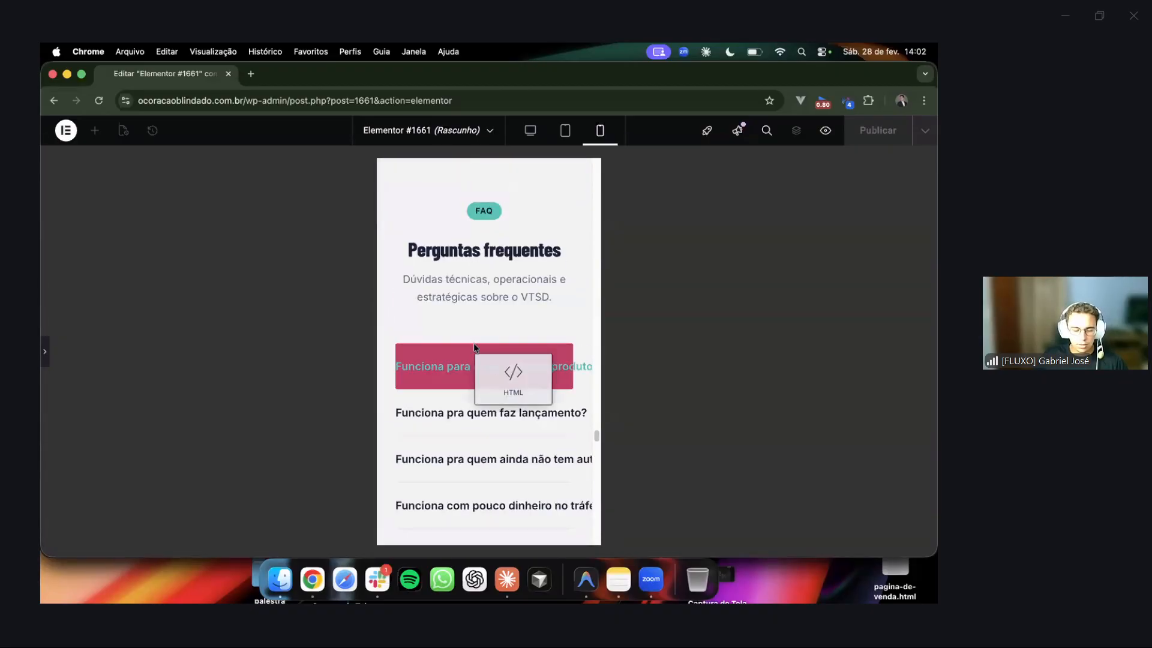
scroll(463, 318, "down", 6)
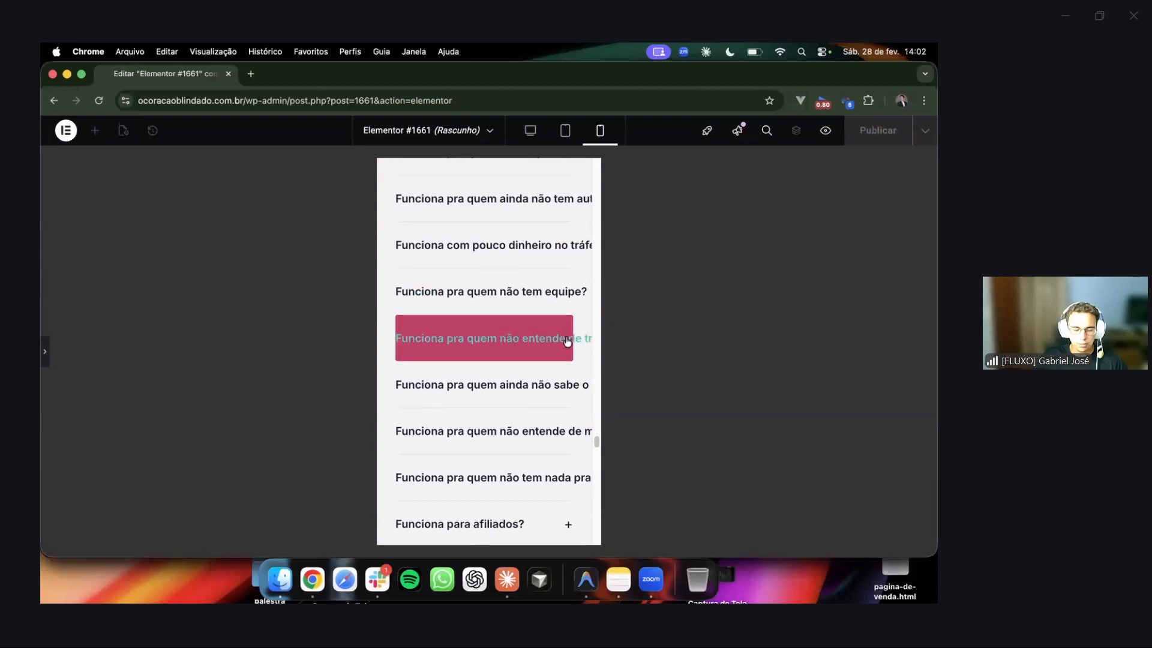
scroll(568, 342, "up", 9)
scroll(425, 326, "down", 7)
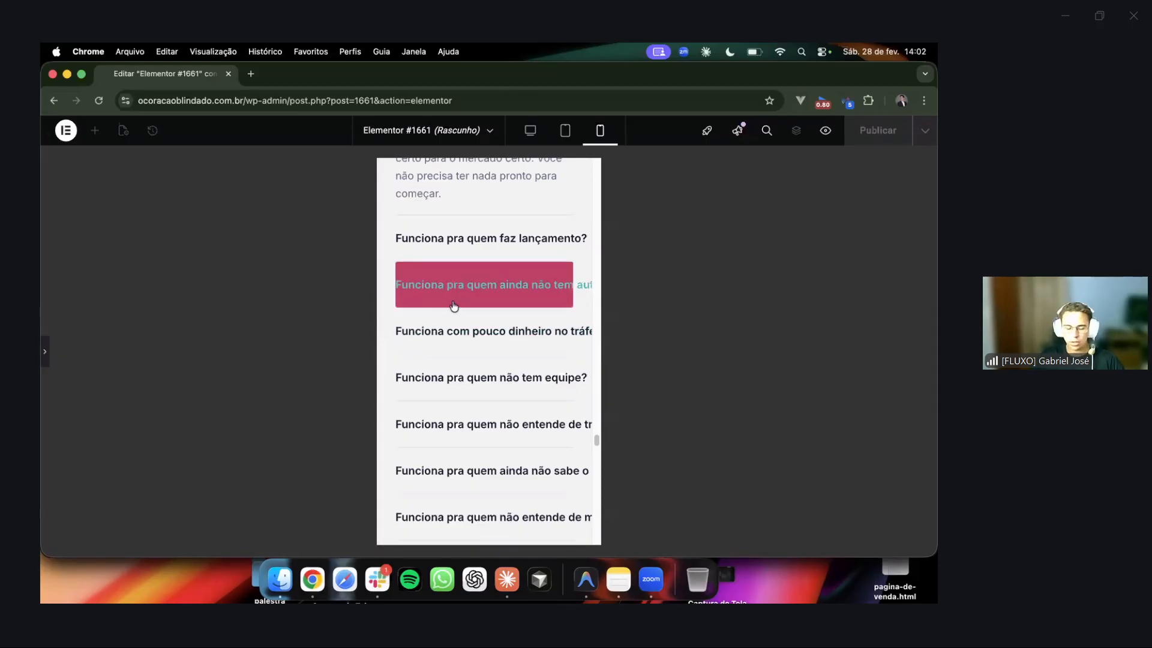
scroll(441, 327, "up", 4)
scroll(441, 329, "down", 10)
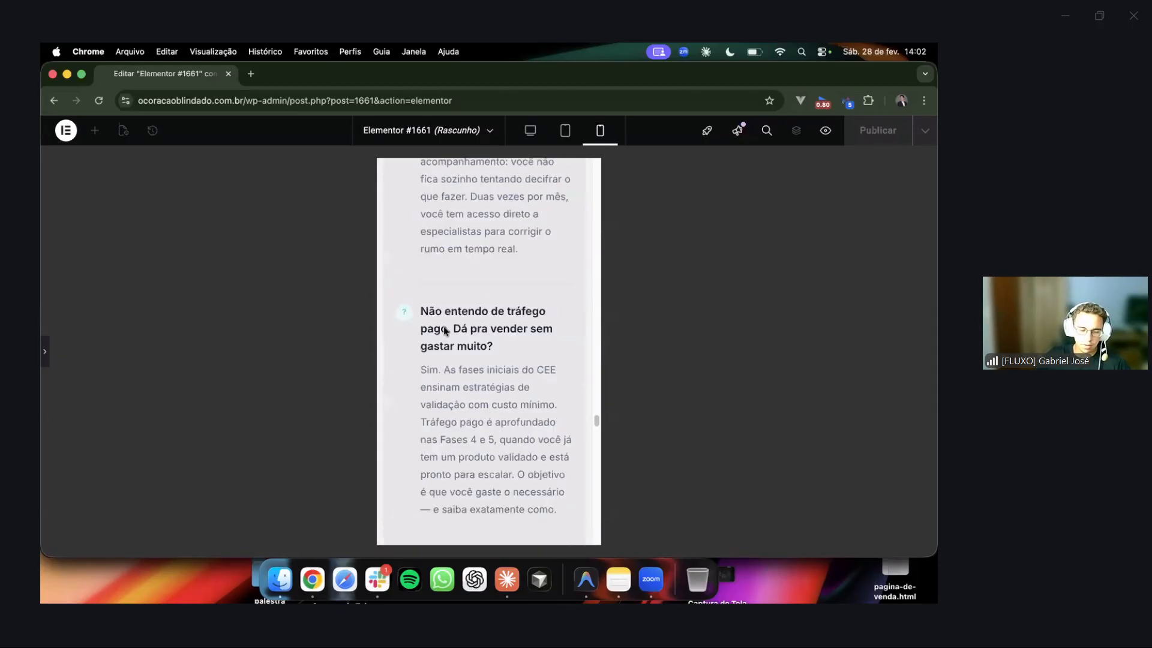
scroll(450, 336, "up", 8)
scroll(440, 345, "down", 15)
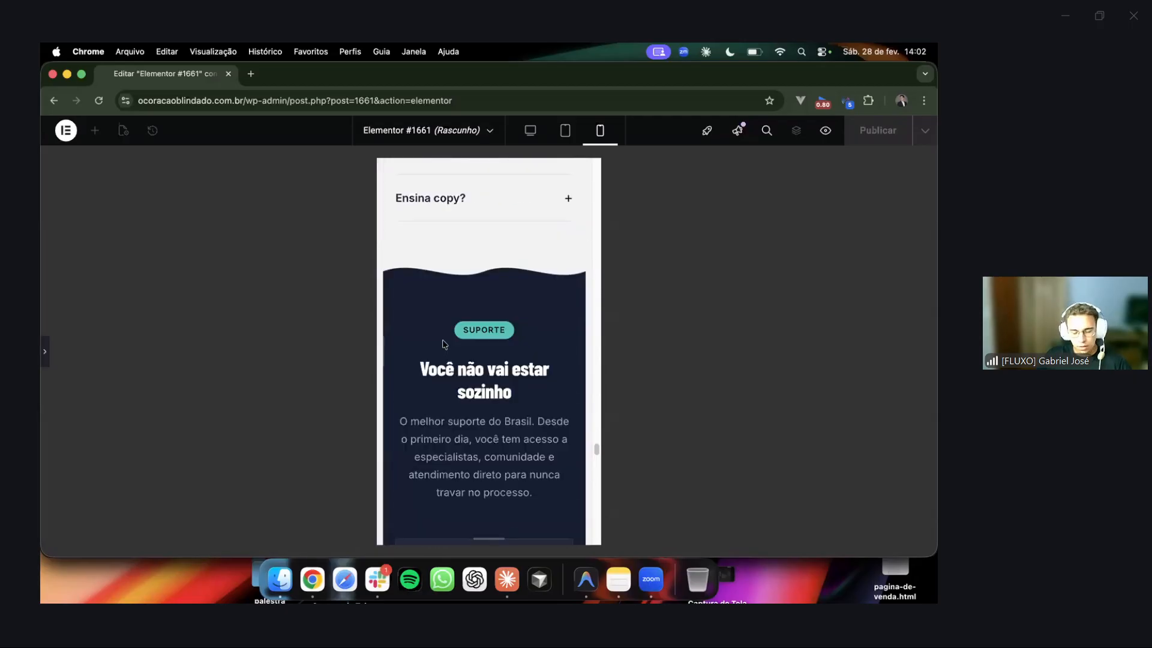
Examine the rest of the mobile page, including the "Sem VTSD vs. Com VTSD" comparison, the final call to action and the footer.
scroll(441, 340, "up", 4)
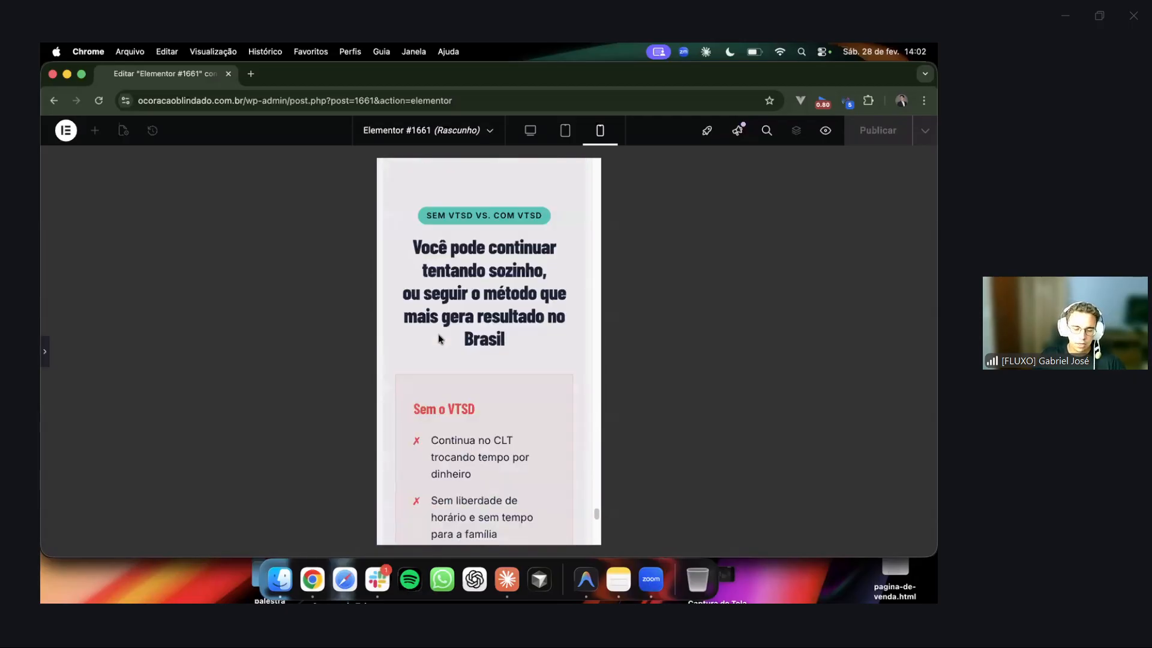
scroll(438, 338, "down", 10)
scroll(245, 303, "down", 3)
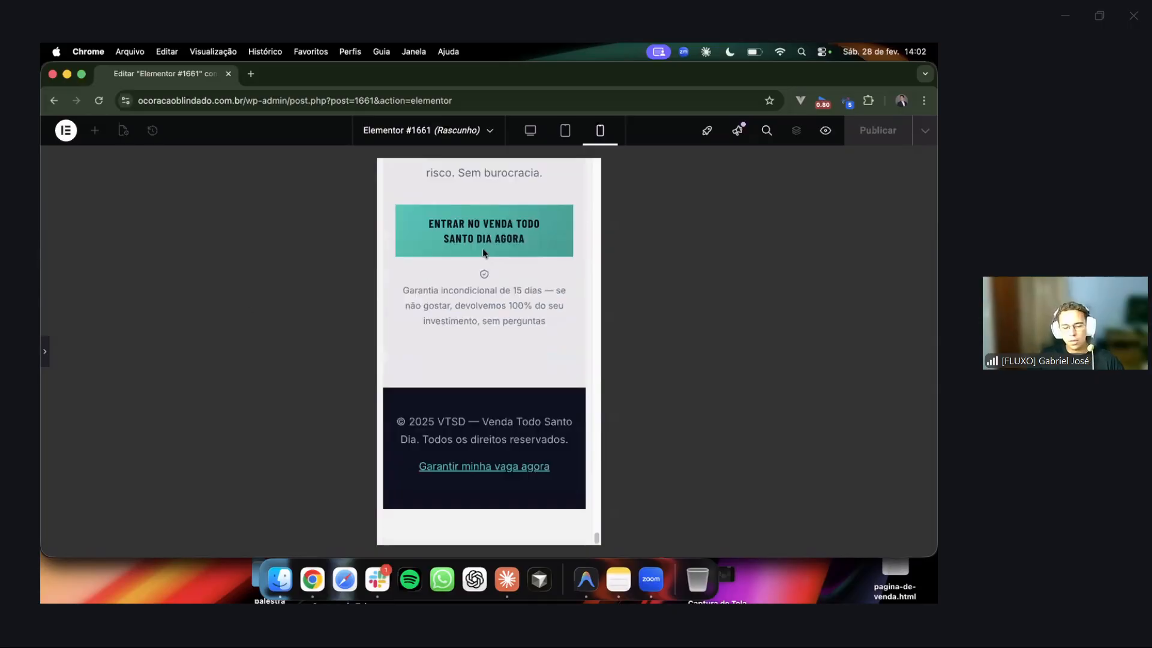
scroll(138, 175, "up", 10)
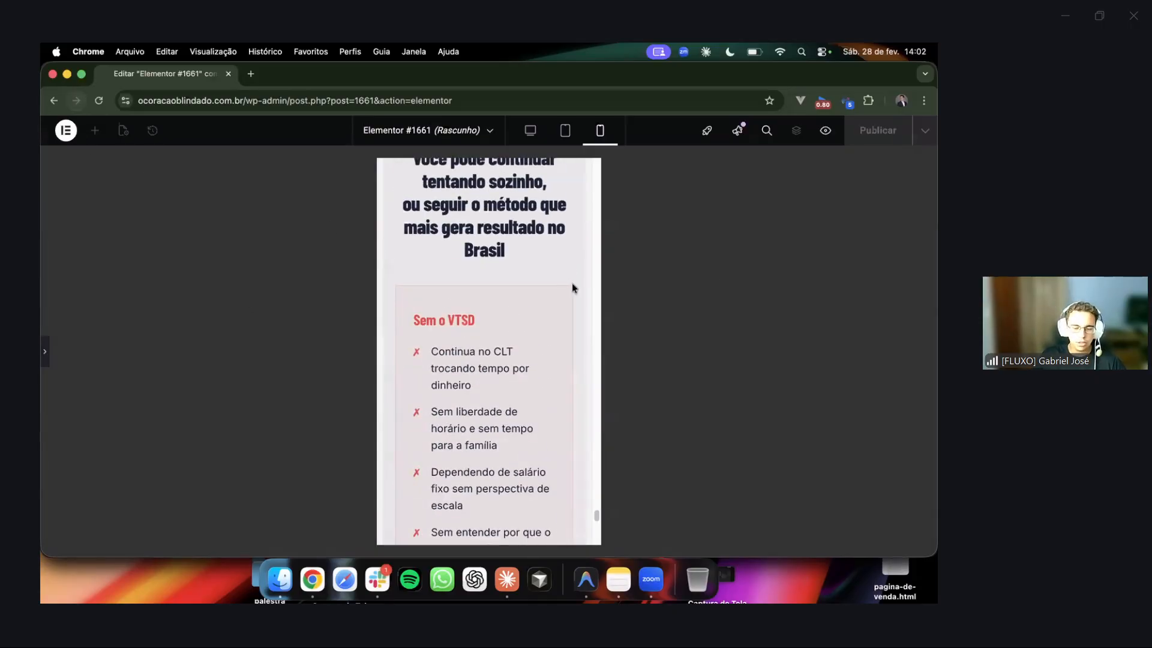
scroll(553, 273, "up", 5)
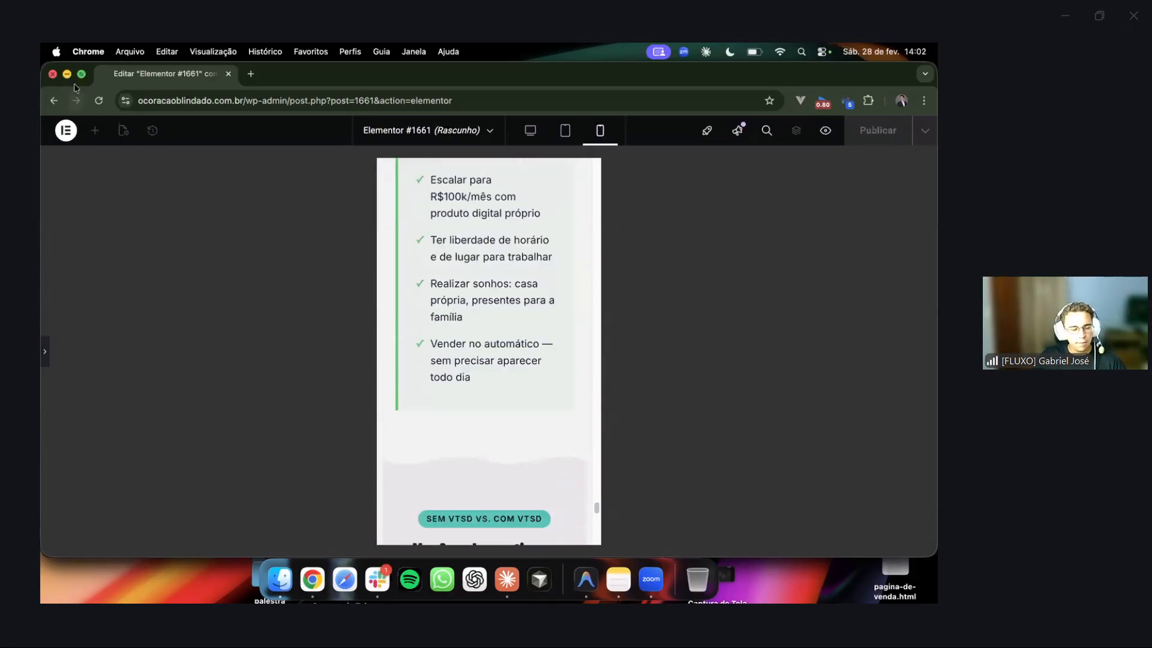
Minimize the Elementor window, return to the Google Slides presentation and start the slideshow from the "Passo 5: Publicar no construtor" slide.
left_click(67, 74)
left_click(147, 73)
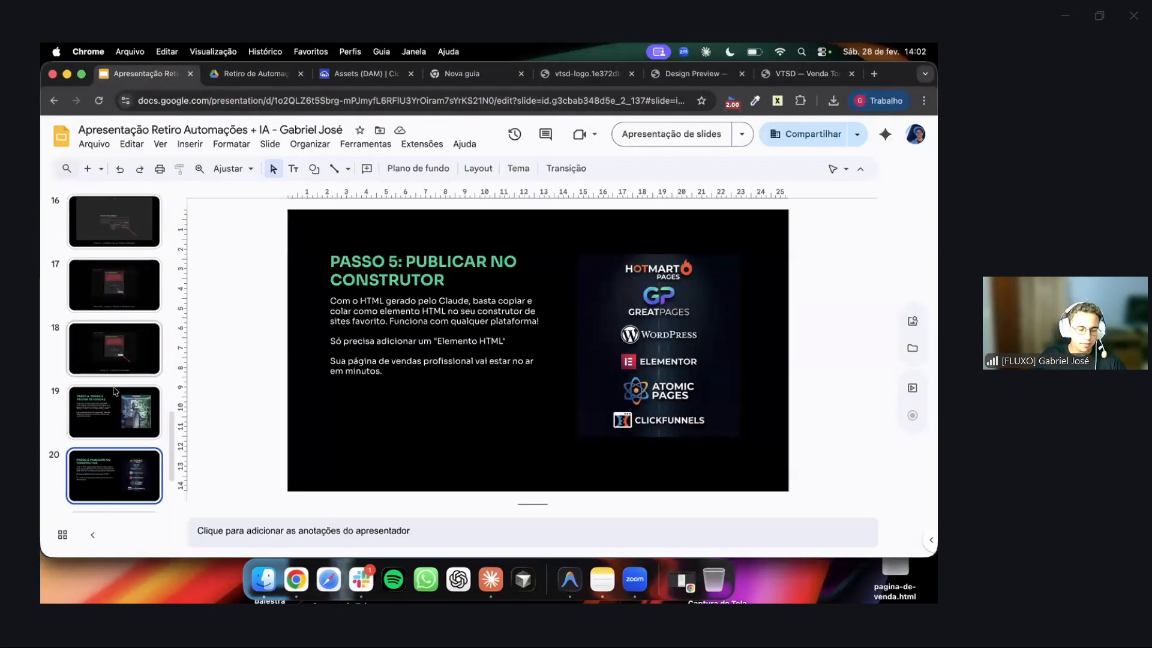
scroll(116, 393, "down", 4)
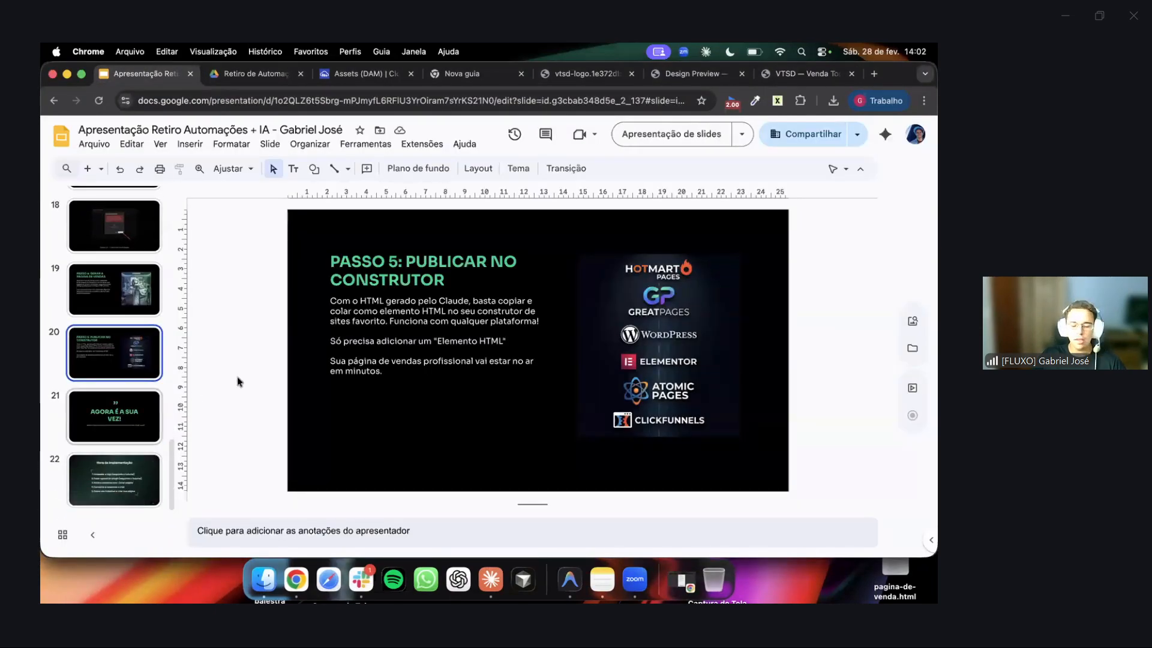
left_click(160, 146)
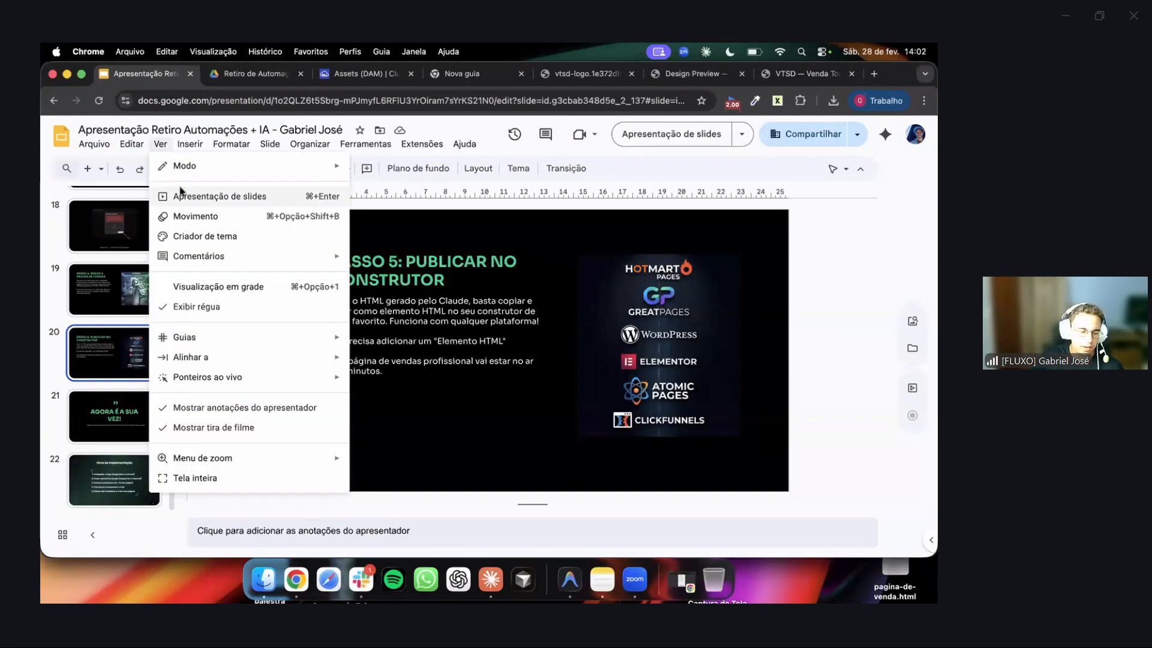
key("super+Return")
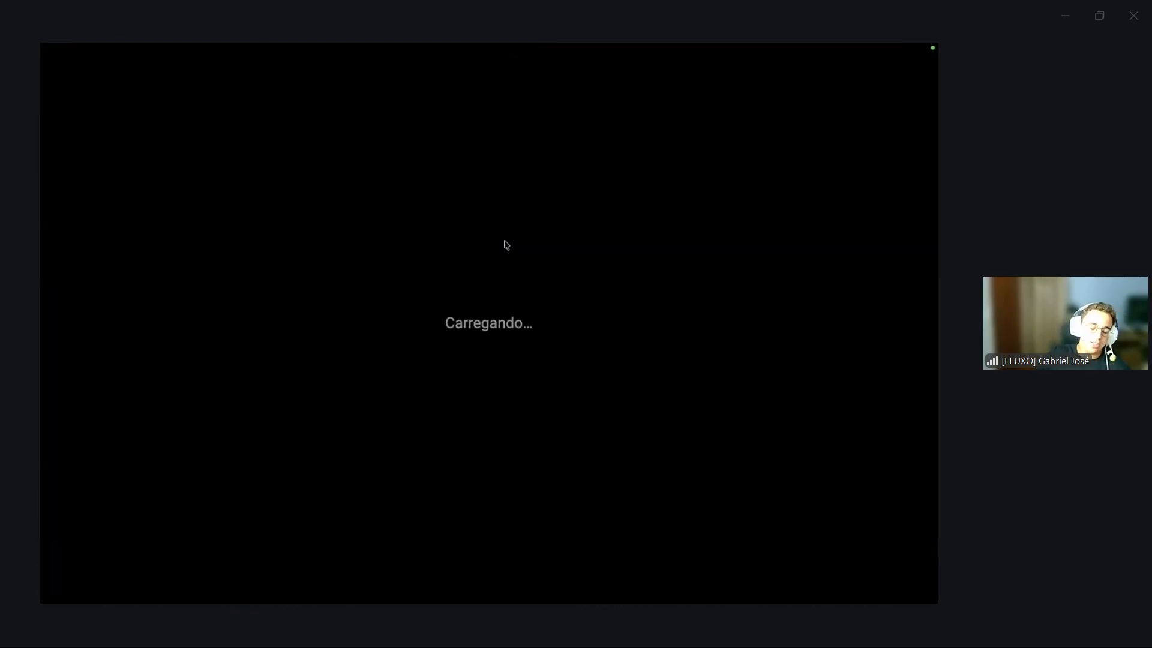